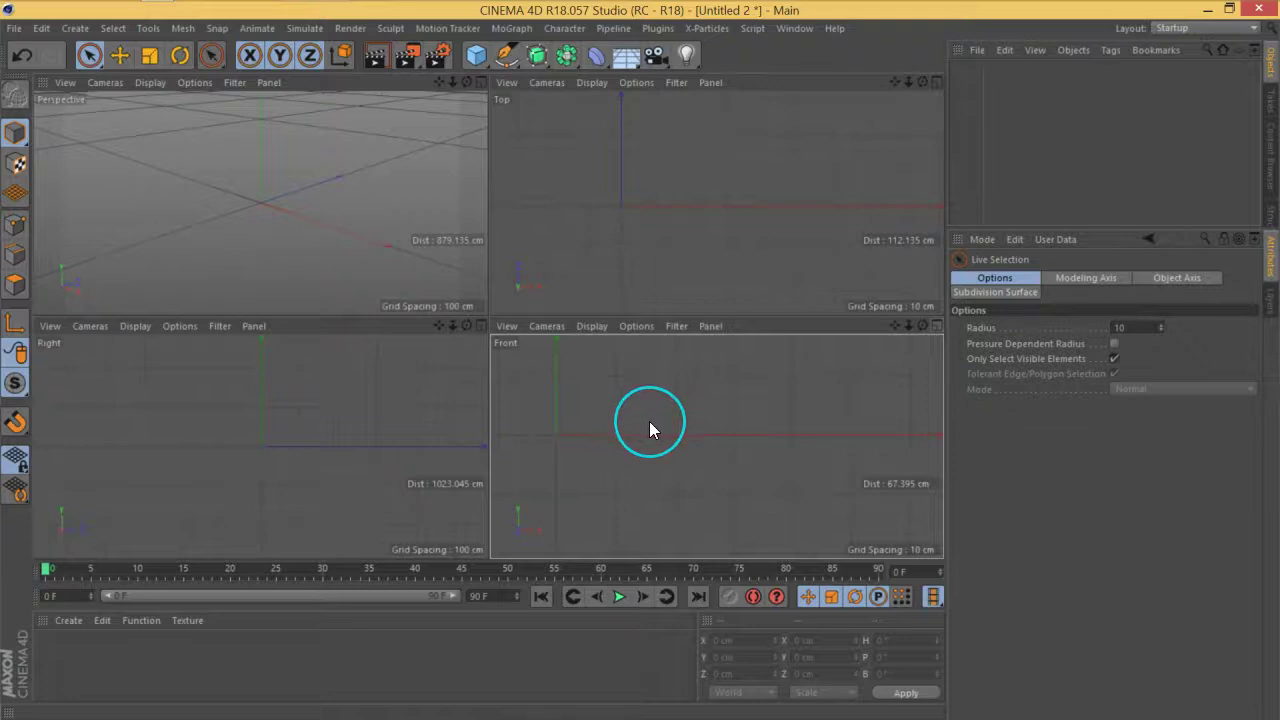
Reset the Front view to its default framing and ready the Bezier Pen tool close to the origin
{"action": "left_click", "coordinate": [62, 84]}
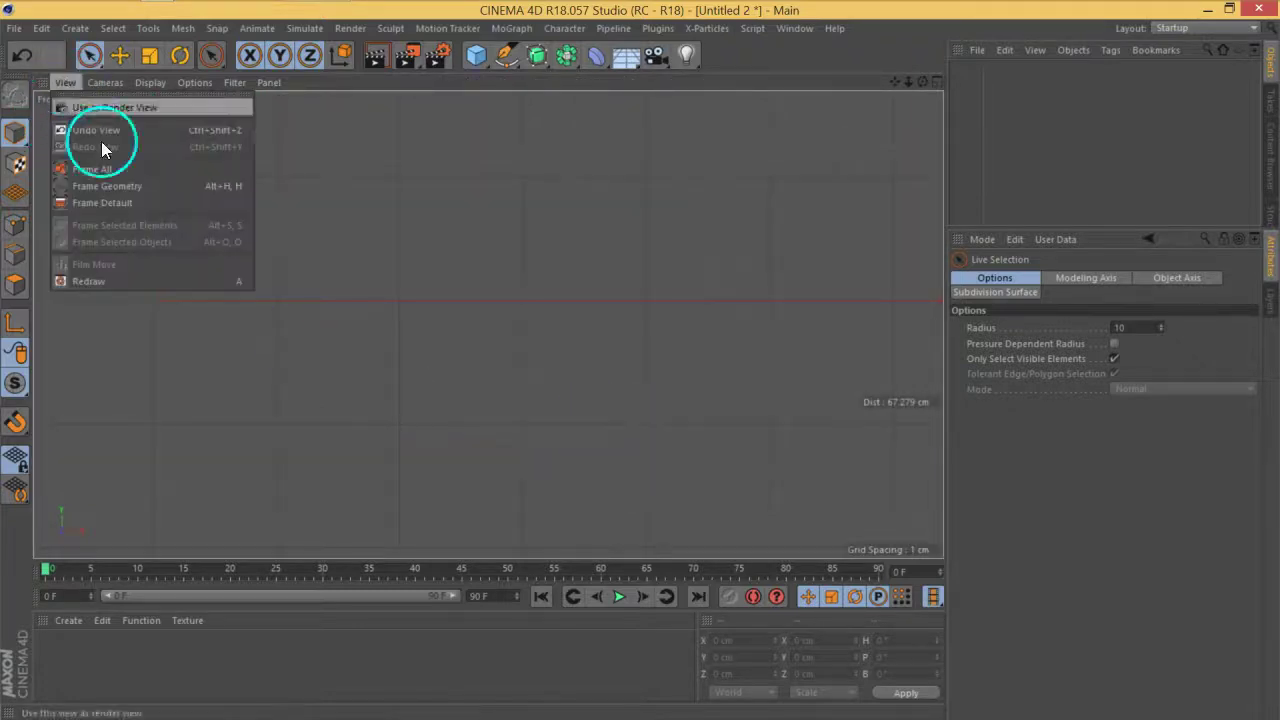
{"action": "left_click", "coordinate": [115, 206]}
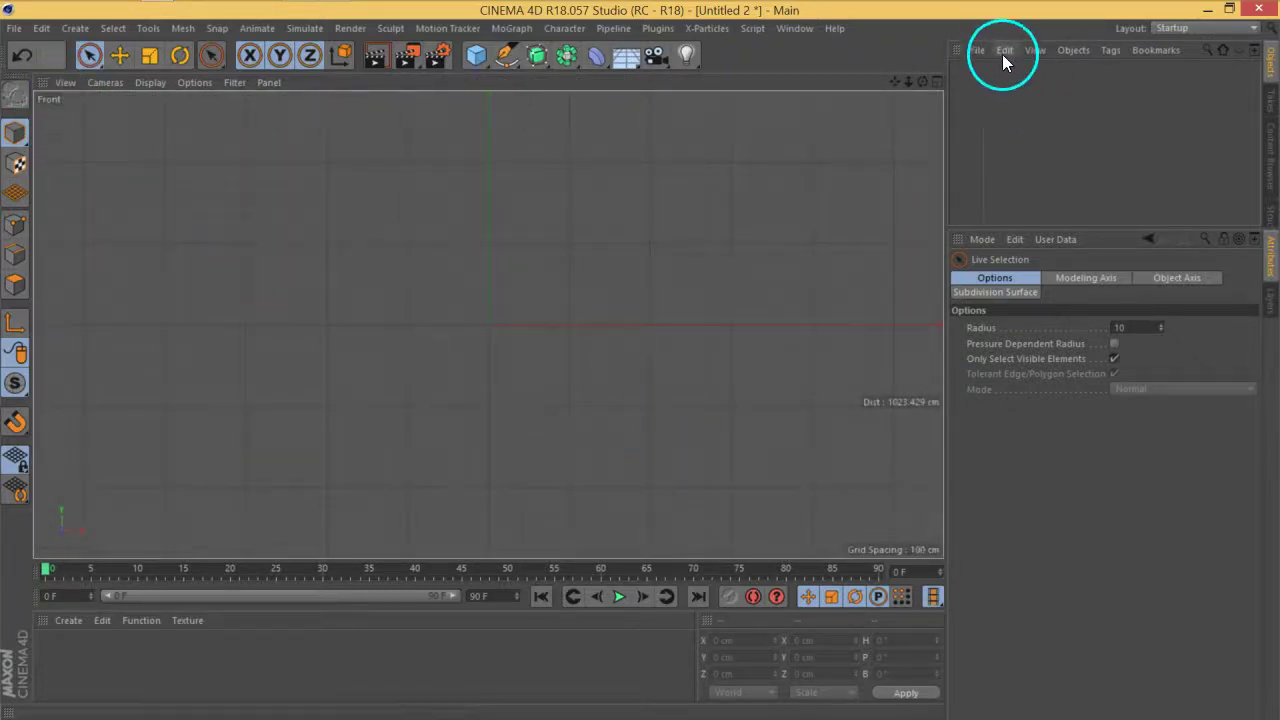
{"action": "left_click_drag", "start_coordinate": [513, 63], "coordinate": [573, 83]}
{"action": "scroll", "coordinate": [449, 397], "scroll_direction": "up", "scroll_amount": 5}
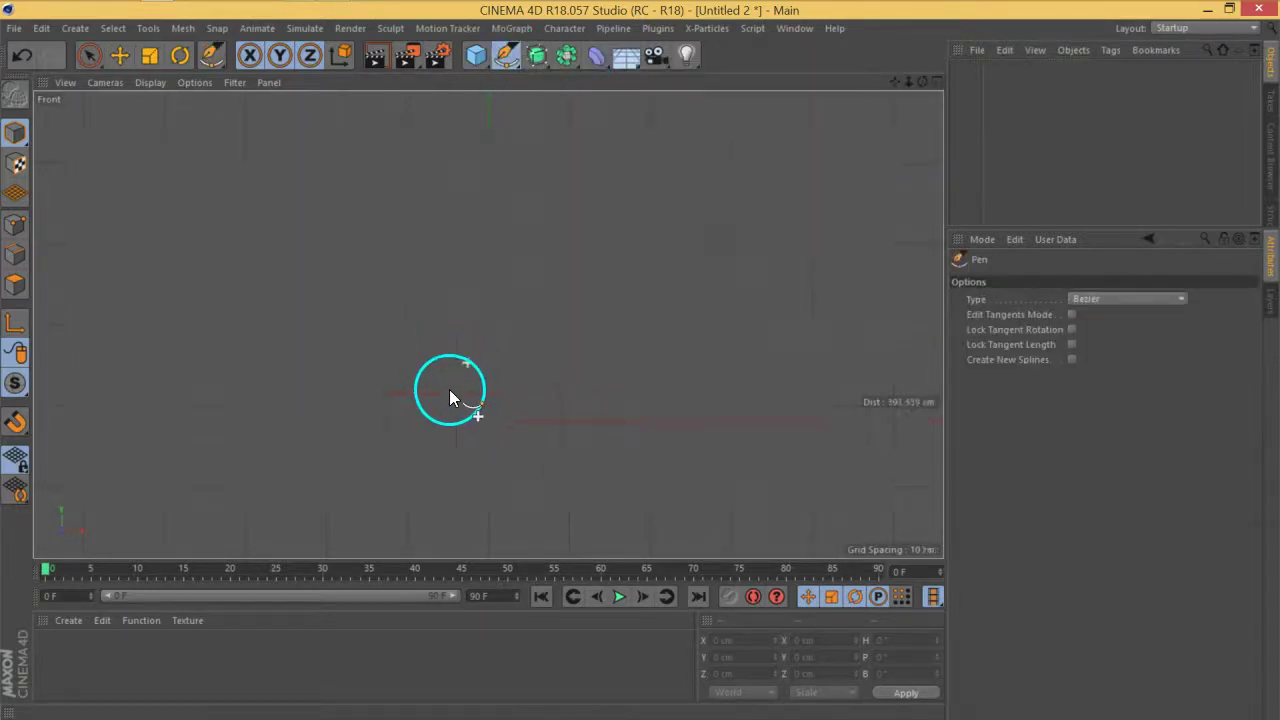
{"action": "scroll", "coordinate": [431, 387], "scroll_direction": "up", "scroll_amount": 5}
{"action": "middle_click_drag", "start_coordinate": [527, 312], "coordinate": [555, 332], "text": "alt"}
{"action": "scroll", "coordinate": [555, 332], "scroll_direction": "down", "scroll_amount": 1}
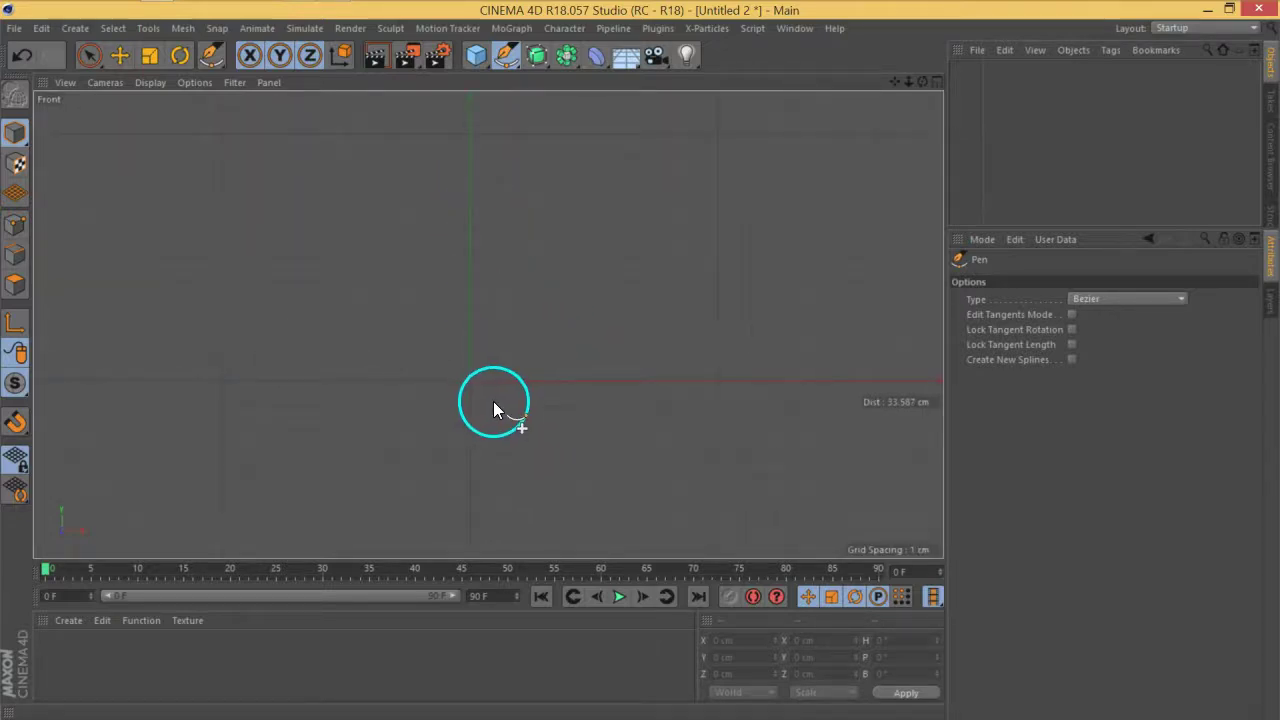
{"action": "left_click", "coordinate": [469, 158]}
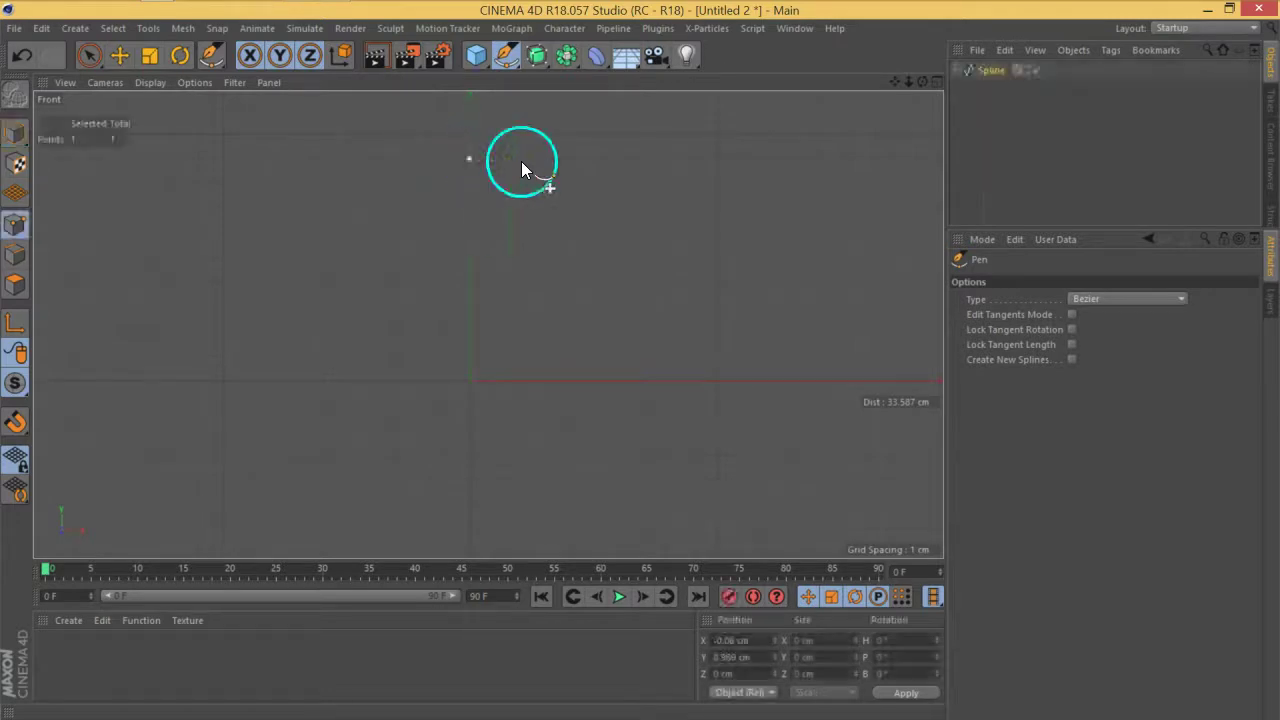
{"action": "left_click", "coordinate": [669, 159]}
{"action": "left_click", "coordinate": [691, 185]}
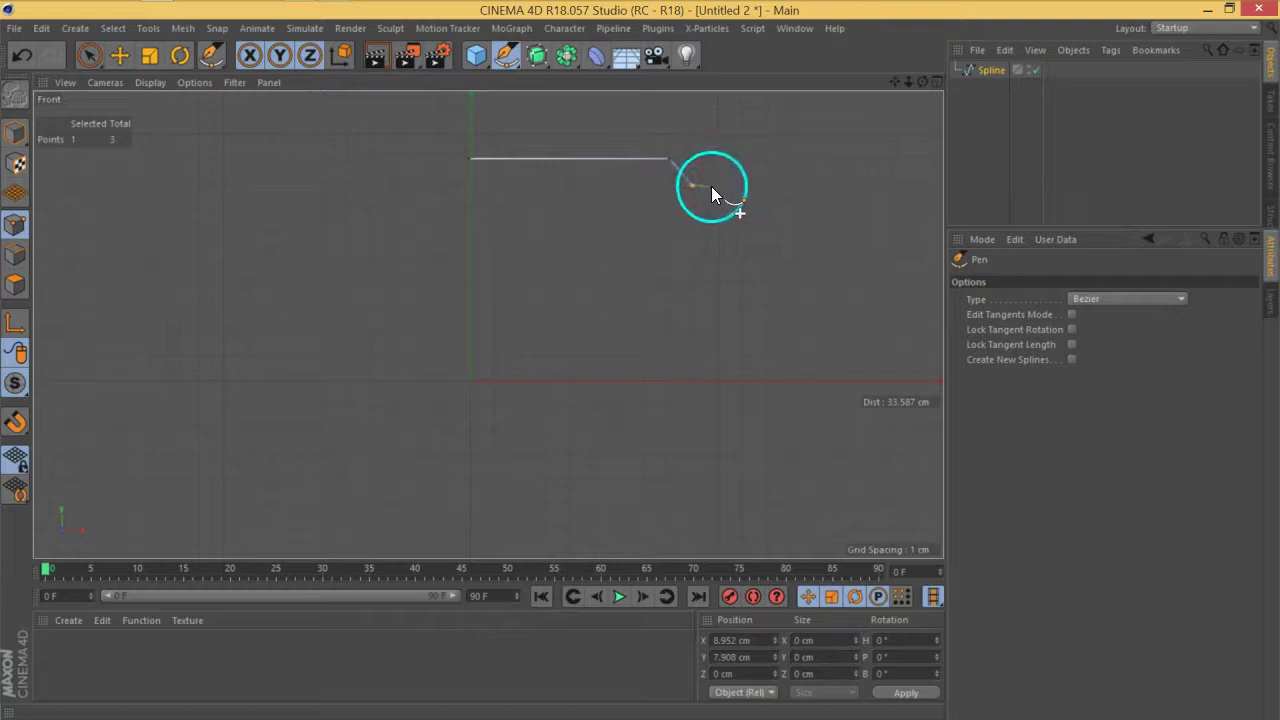
{"action": "left_click", "coordinate": [721, 185]}
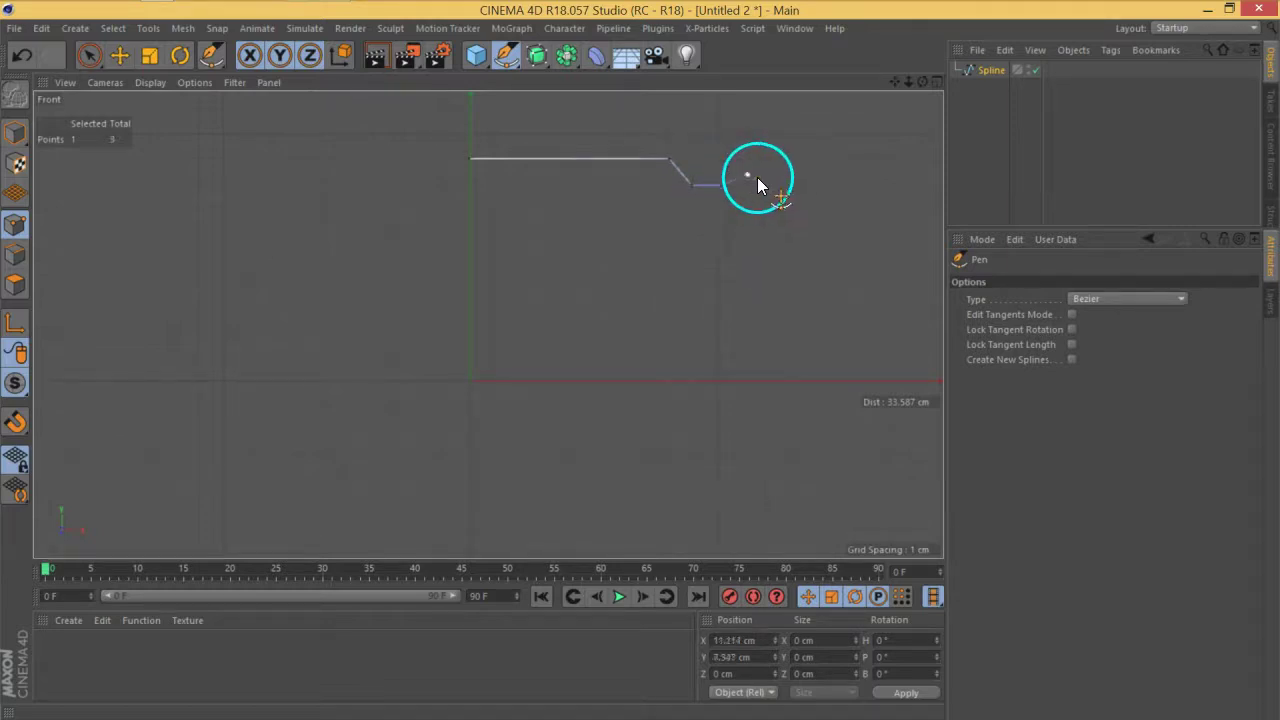
{"action": "left_click_drag", "start_coordinate": [777, 196], "coordinate": [734, 201]}
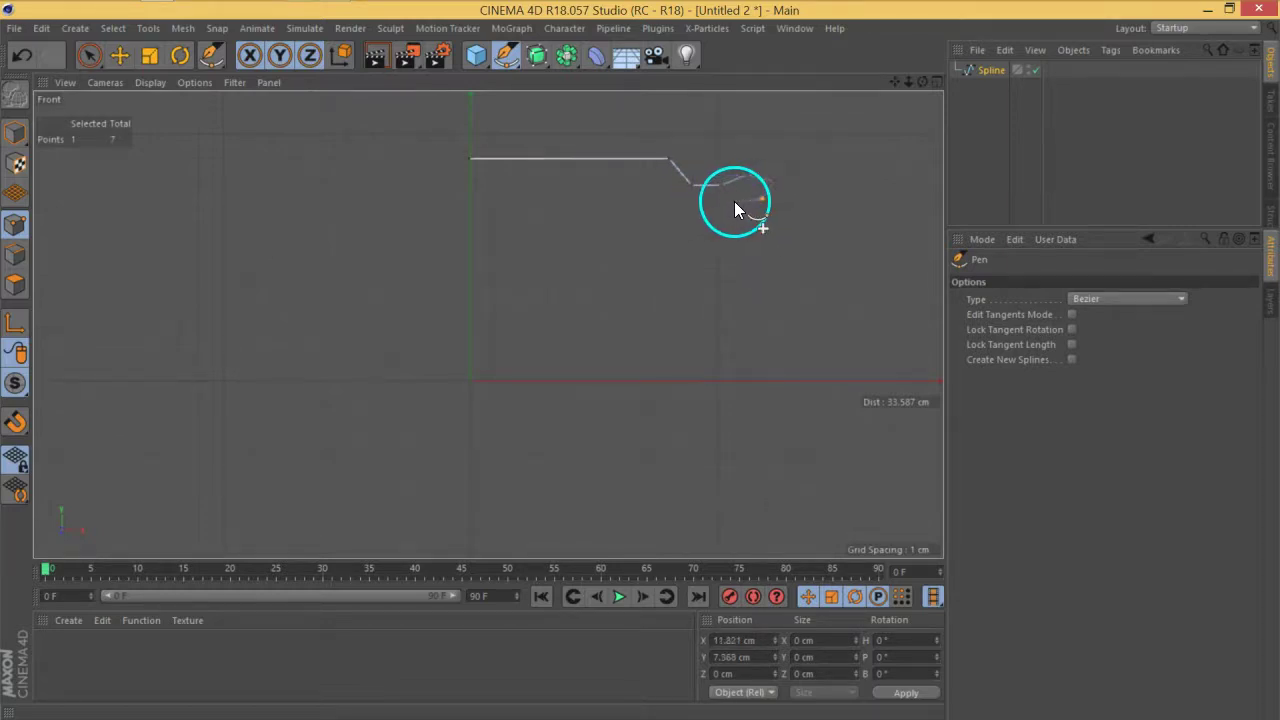
{"action": "left_click", "coordinate": [721, 209]}
{"action": "left_click", "coordinate": [722, 378]}
{"action": "left_click", "coordinate": [729, 371]}
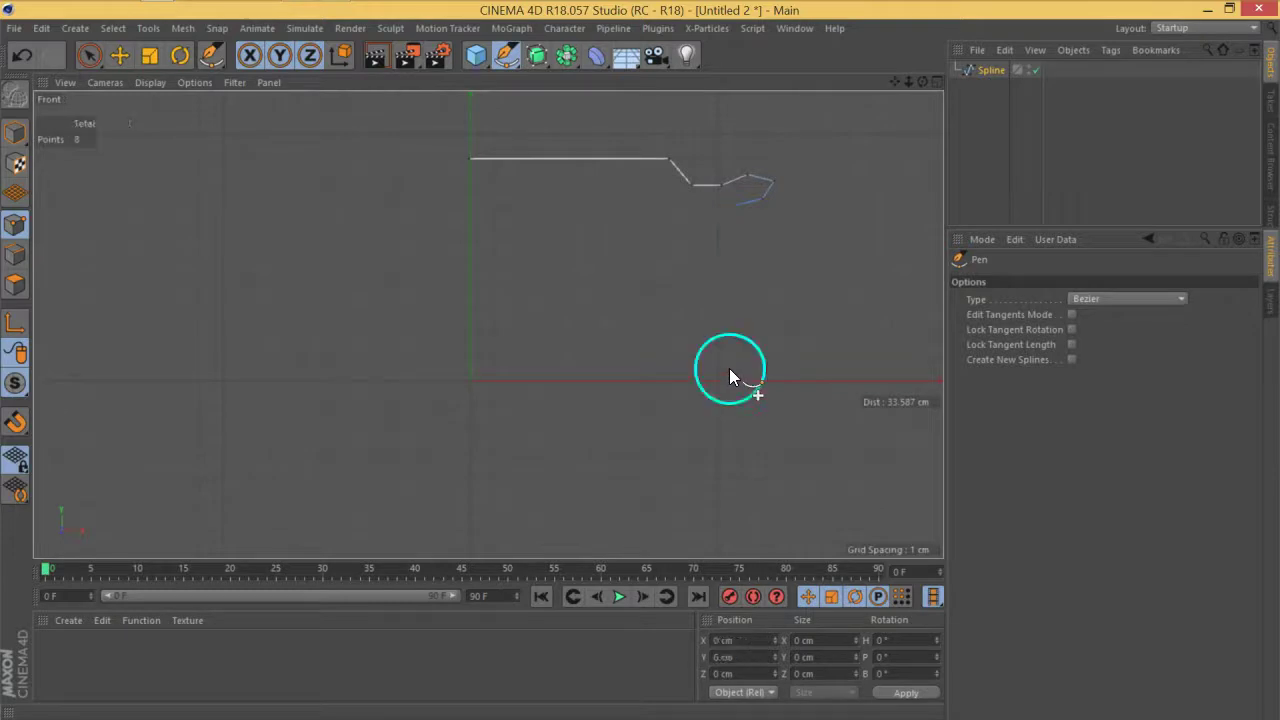
{"action": "left_click", "coordinate": [981, 72]}
{"action": "key", "text": "Delete"}
{"action": "left_click", "coordinate": [650, 354]}
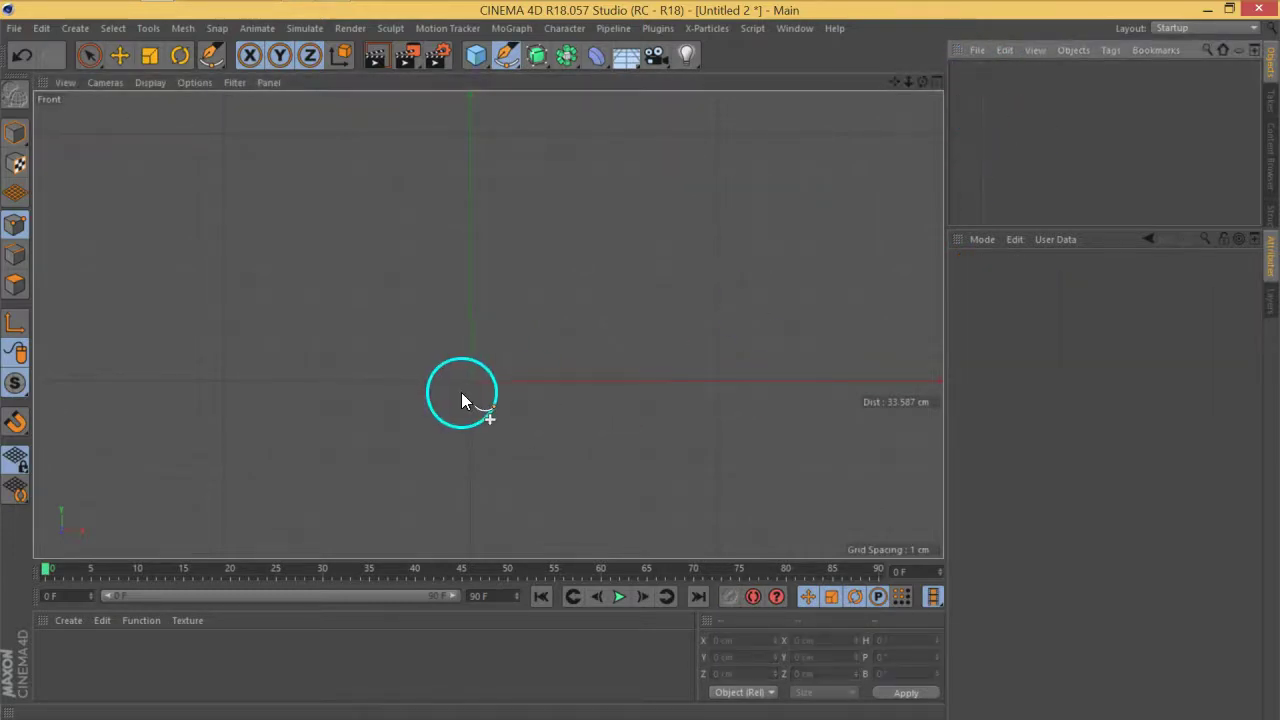
Draw an outer wall about 7.9 cm tall, a bulging rim, and a stepped flat top ending on the vertical axis at about 10.4 cm
{"action": "left_click", "coordinate": [715, 381]}
{"action": "left_click", "coordinate": [748, 181]}
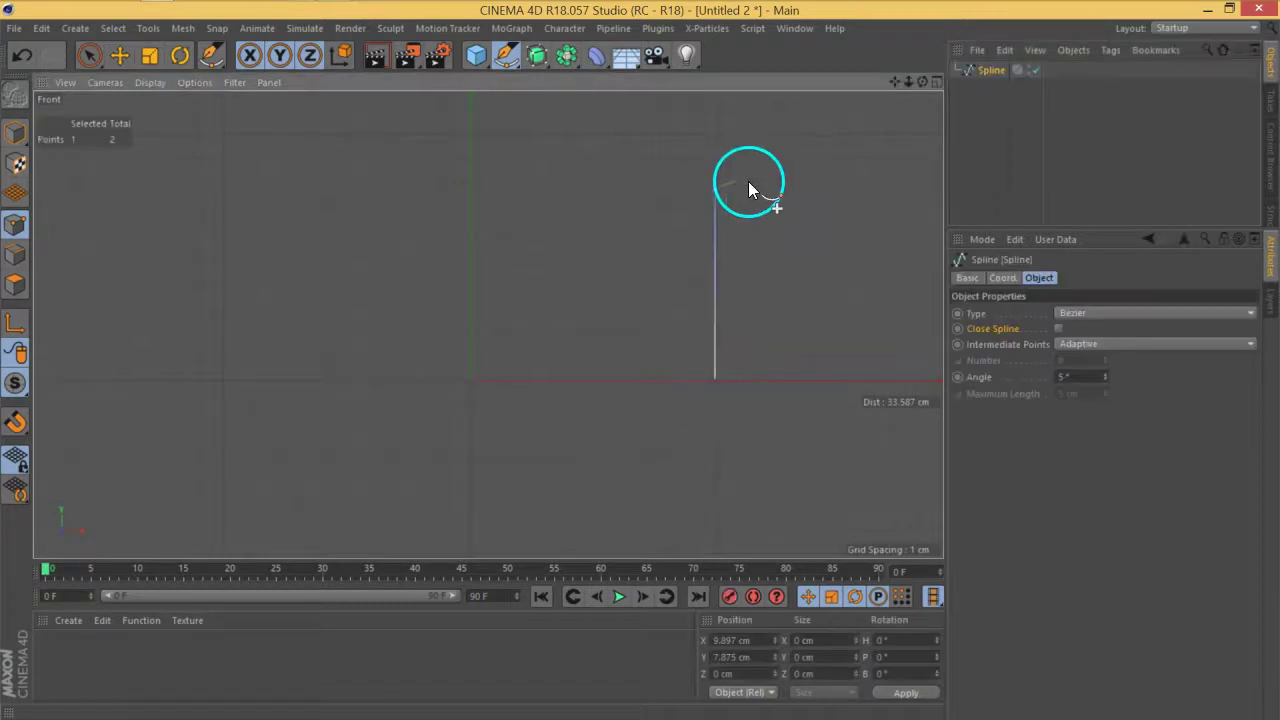
{"action": "left_click", "coordinate": [740, 179]}
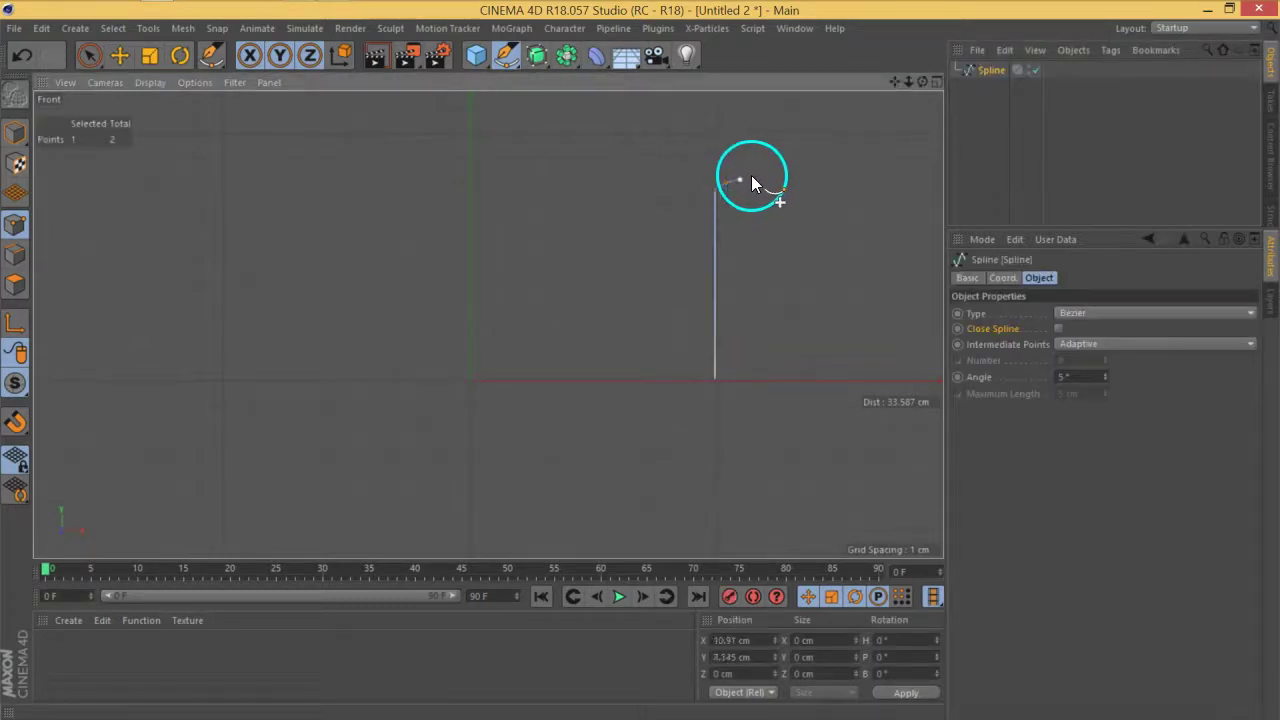
{"action": "left_click_drag", "start_coordinate": [760, 175], "coordinate": [734, 150]}
{"action": "left_click_drag", "start_coordinate": [469, 124], "coordinate": [469, 268]}
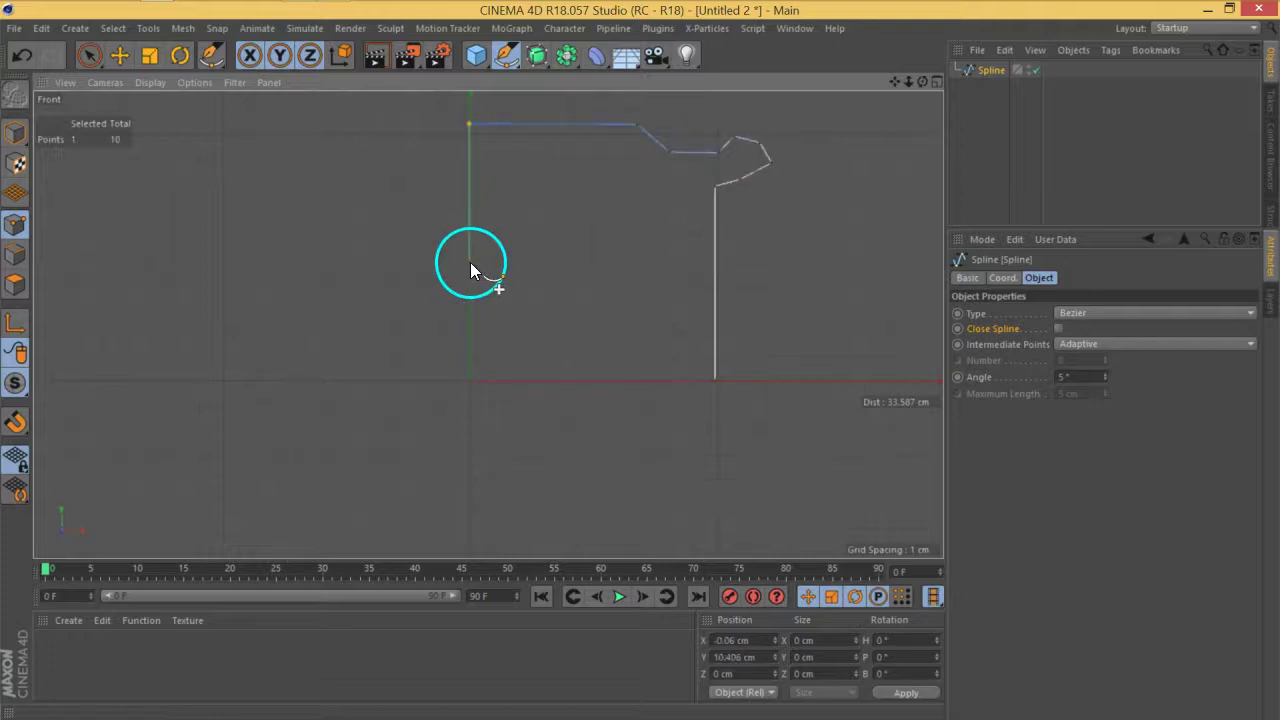
Continue the spline down the vertical axis to about 4.8 cm, notch it outward, and run it down to near the baseline
{"action": "left_click", "coordinate": [470, 262]}
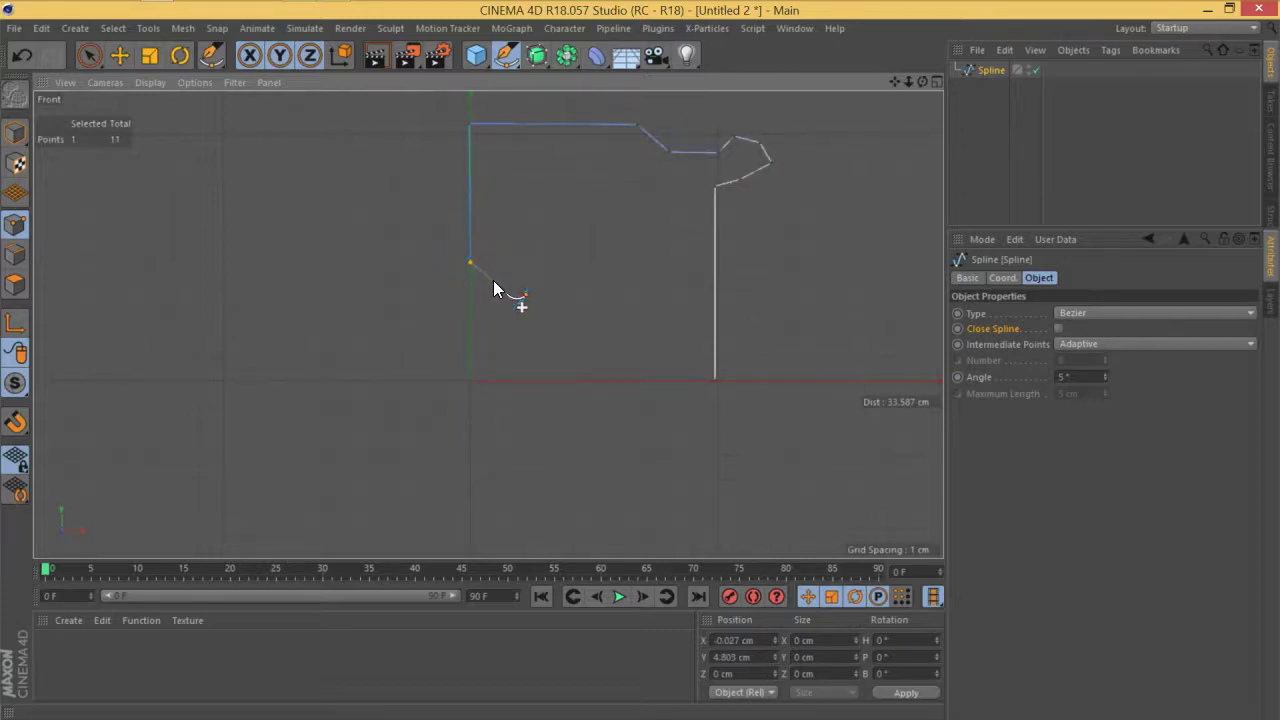
{"action": "left_click_drag", "start_coordinate": [487, 279], "coordinate": [488, 390]}
{"action": "left_click", "coordinate": [486, 378]}
{"action": "right_click", "coordinate": [486, 378]}
{"action": "left_click", "coordinate": [562, 77]}
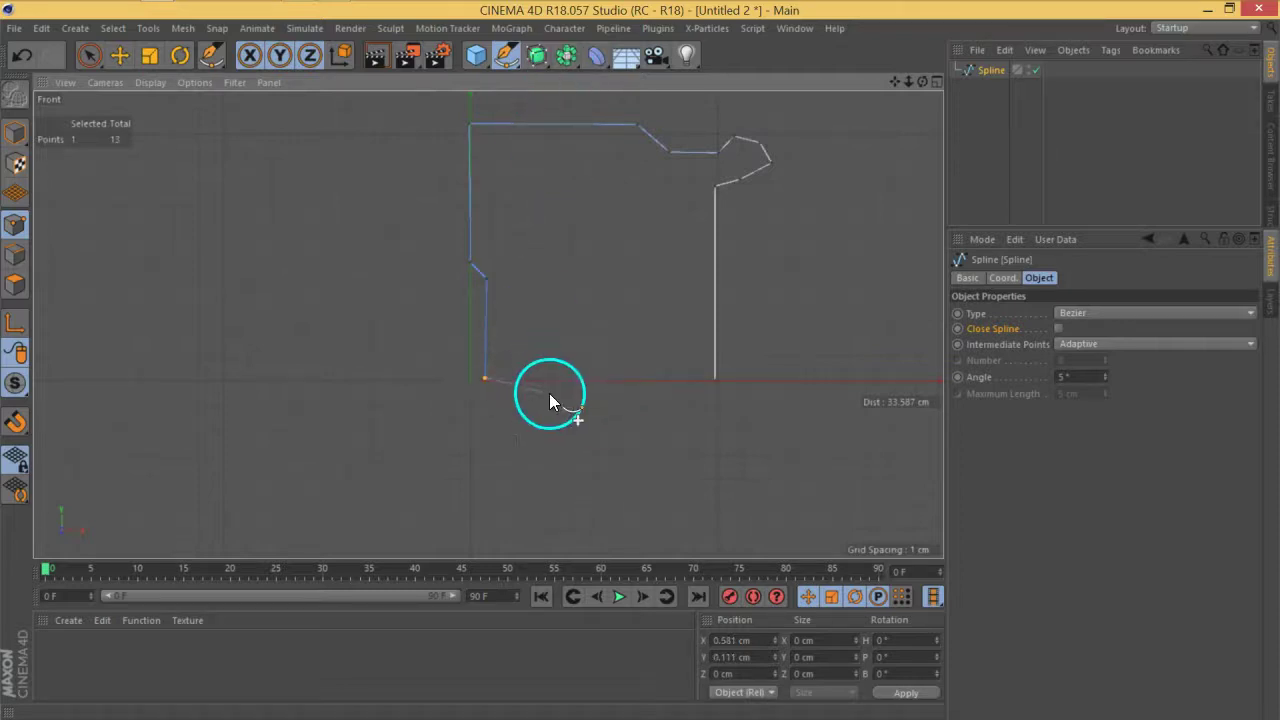
Select the two end points of the profile's top edge using Live Selection with a radius of 20
{"action": "left_click", "coordinate": [88, 56]}
{"action": "left_click", "coordinate": [479, 268]}
{"action": "left_click_drag", "start_coordinate": [478, 200], "coordinate": [471, 148]}
{"action": "middle_click_drag", "start_coordinate": [702, 205], "coordinate": [623, 259], "text": "alt"}
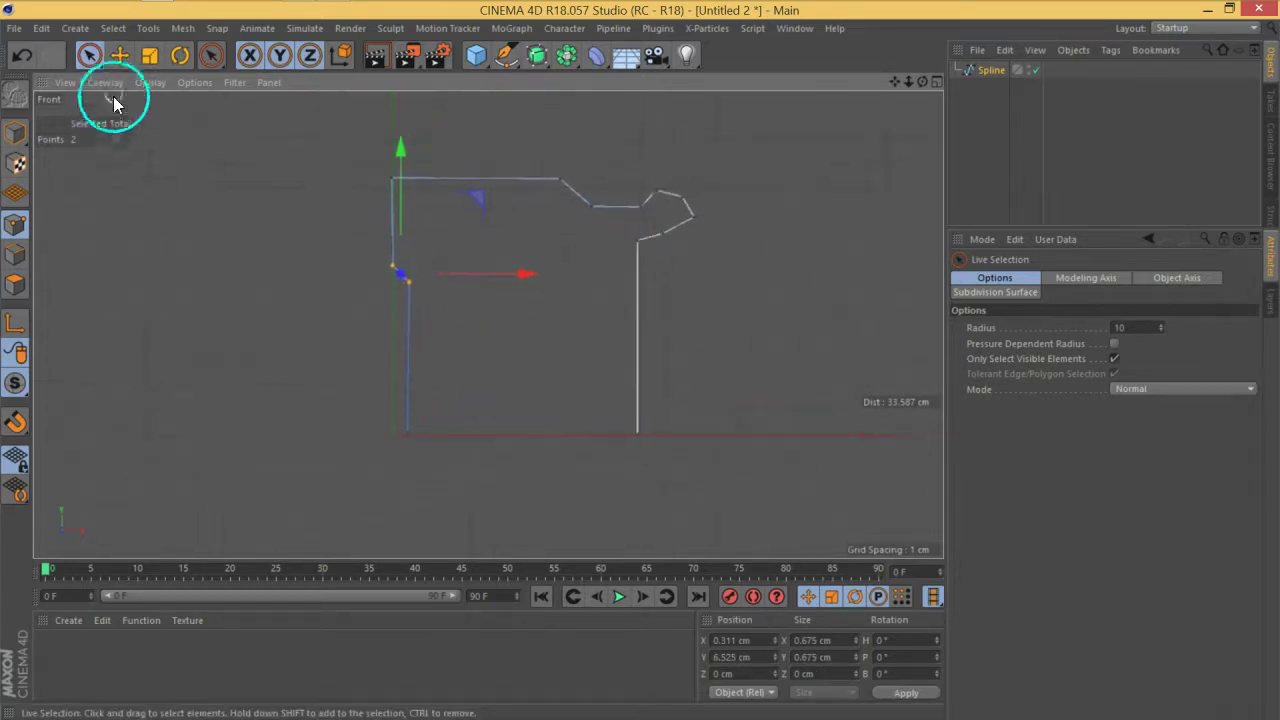
{"action": "middle_click_drag", "start_coordinate": [221, 192], "coordinate": [229, 191]}
{"action": "middle_click_drag", "start_coordinate": [496, 230], "coordinate": [504, 233], "text": "alt"}
{"action": "left_click_drag", "start_coordinate": [583, 171], "coordinate": [340, 218]}
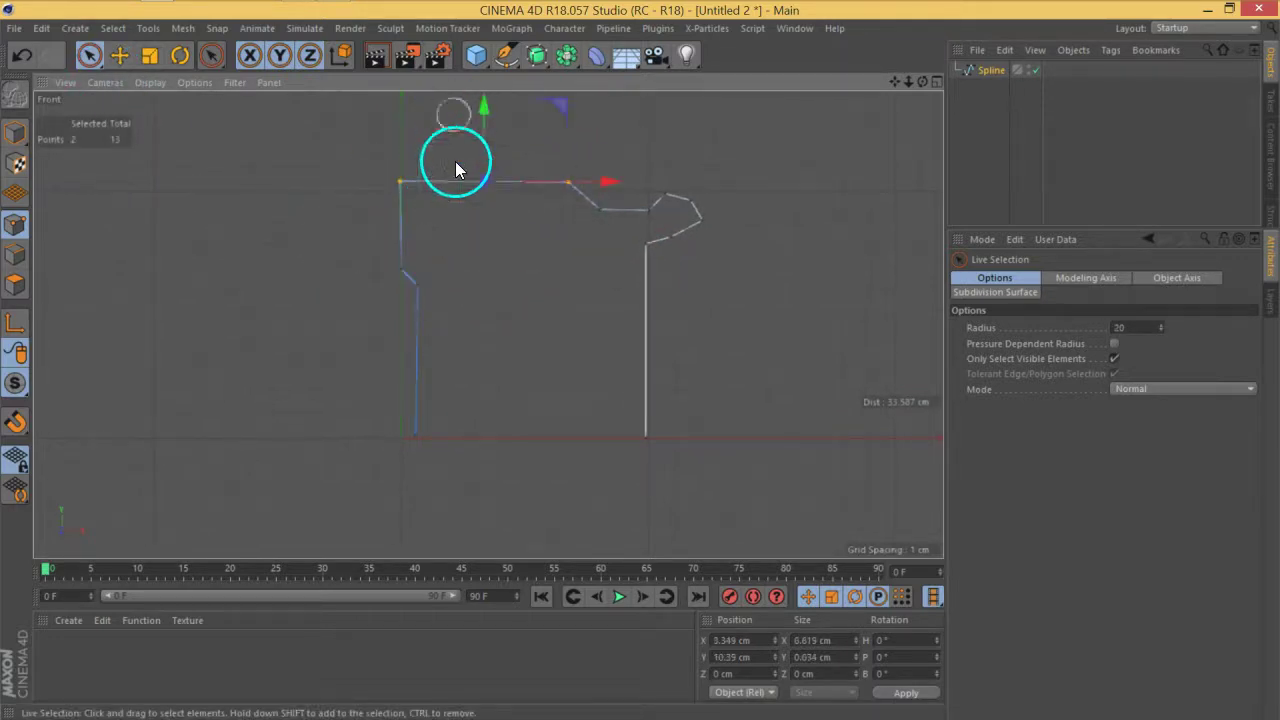
{"action": "double_click", "coordinate": [757, 657]}
{"action": "type", "text": "0"}
{"action": "key", "text": "Return"}
{"action": "key", "text": "ctrl+z"}
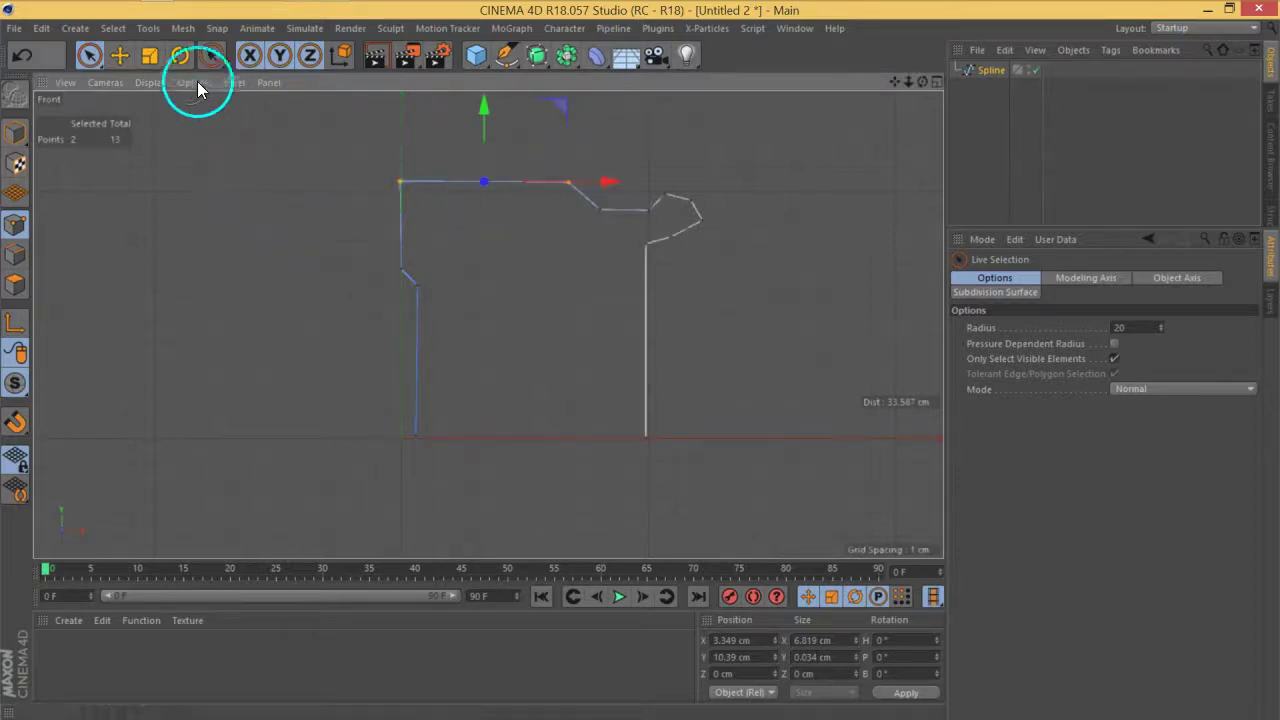
Level the profile's top edge and the lower ledge beside the rim by scaling each point pair flat in Y
{"action": "left_click", "coordinate": [149, 55]}
{"action": "left_click_drag", "start_coordinate": [483, 108], "coordinate": [486, 189]}
{"action": "middle_click_drag", "start_coordinate": [594, 221], "coordinate": [579, 223], "text": "alt"}
{"action": "scroll", "coordinate": [577, 222], "scroll_direction": "up", "scroll_amount": 3}
{"action": "left_click", "coordinate": [592, 225]}
{"action": "left_click", "coordinate": [587, 209]}
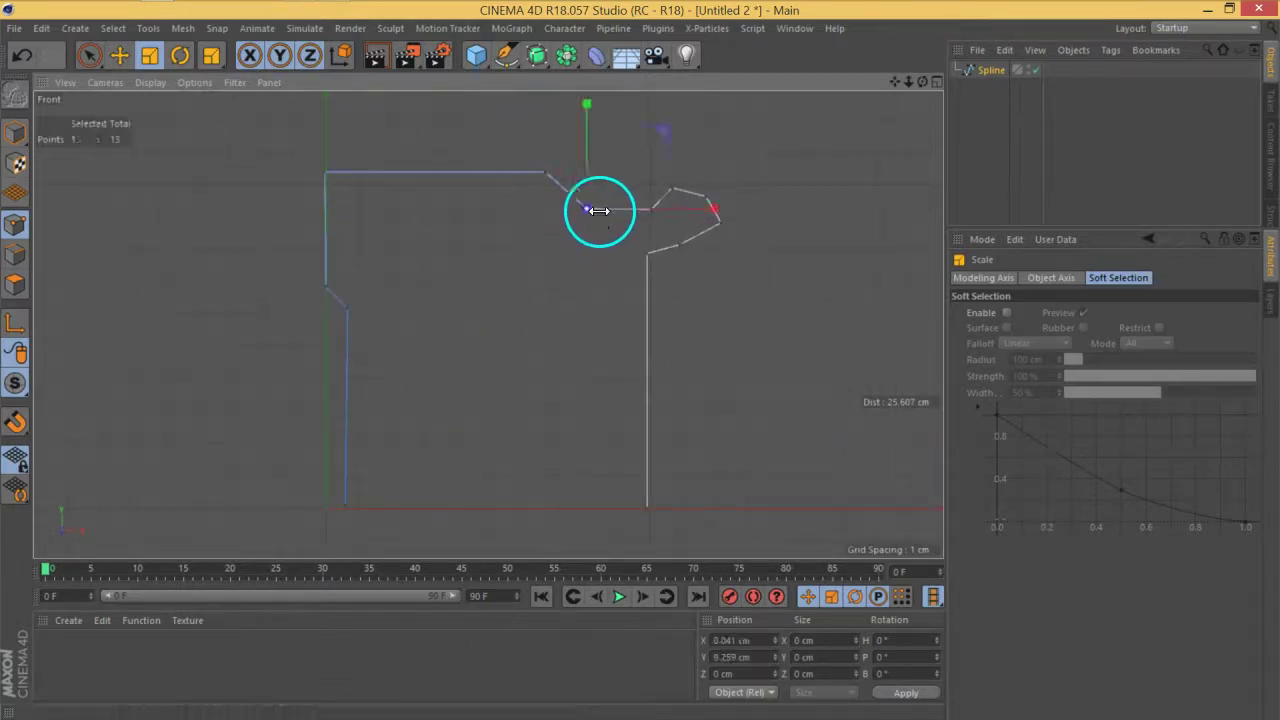
{"action": "left_click", "coordinate": [126, 60]}
{"action": "left_click", "coordinate": [90, 57]}
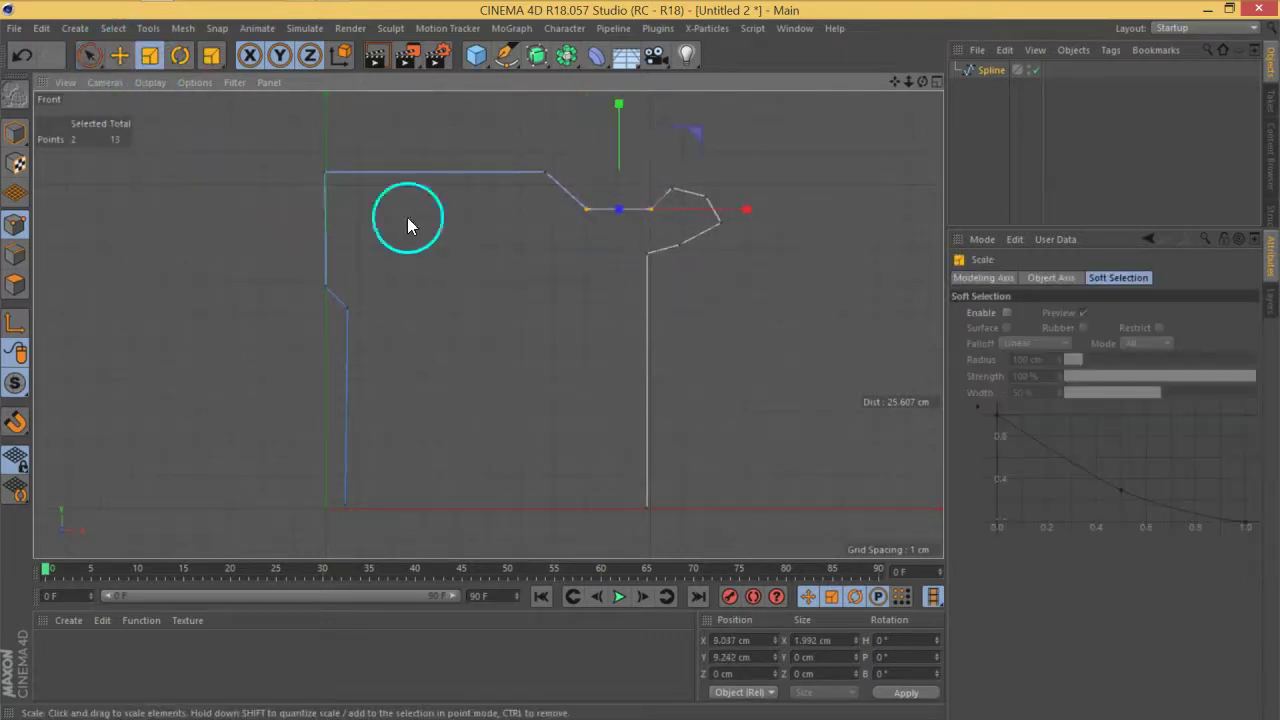
Level the underside of the rim and straighten the outer wall to vertical by scaling their point pairs
{"action": "left_click", "coordinate": [90, 57]}
{"action": "left_click", "coordinate": [678, 255]}
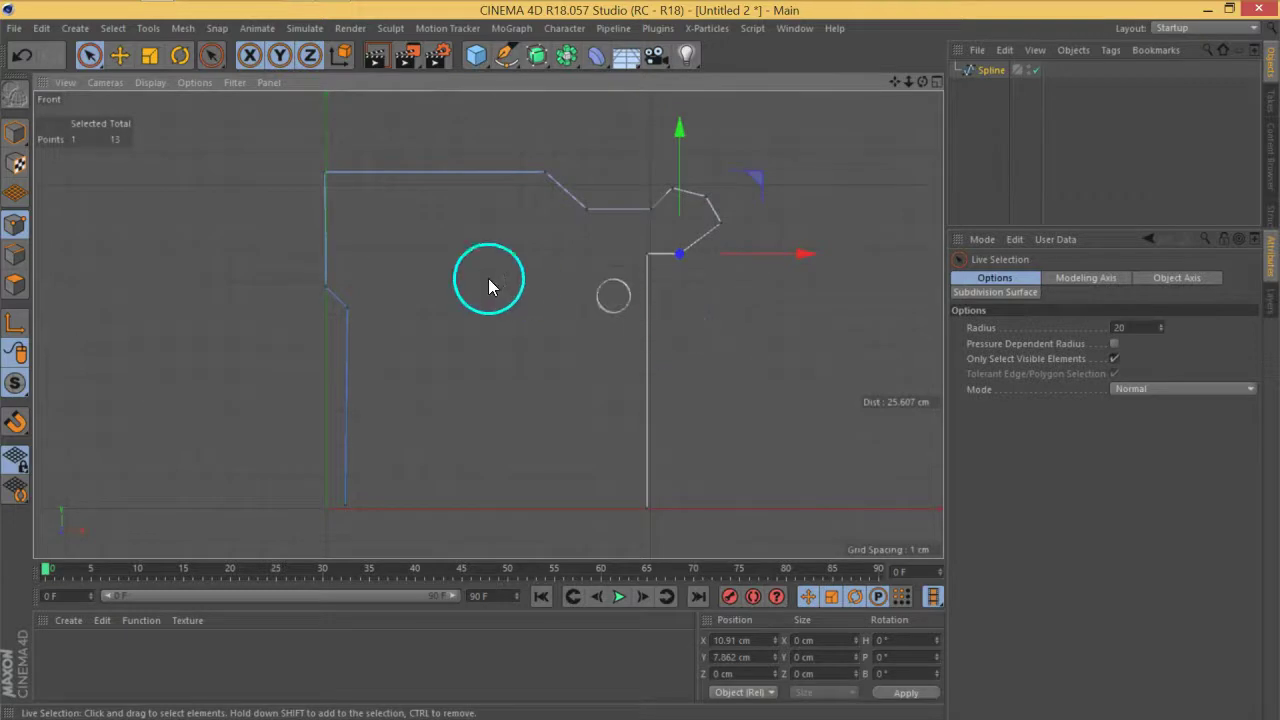
{"action": "left_click", "coordinate": [649, 253], "text": "shift"}
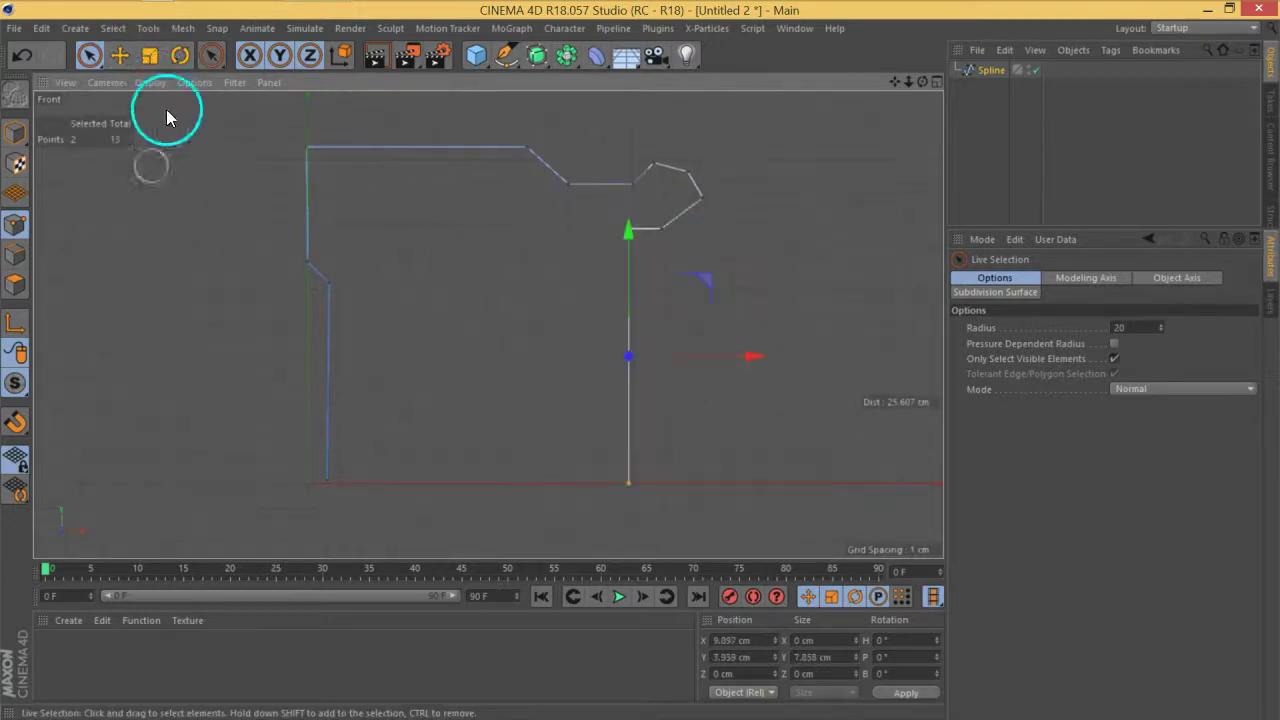
{"action": "left_click", "coordinate": [149, 56]}
Straighten the lower and upper inner wall segments to vertical by scaling their point pairs flat in X
{"action": "left_click", "coordinate": [89, 55]}
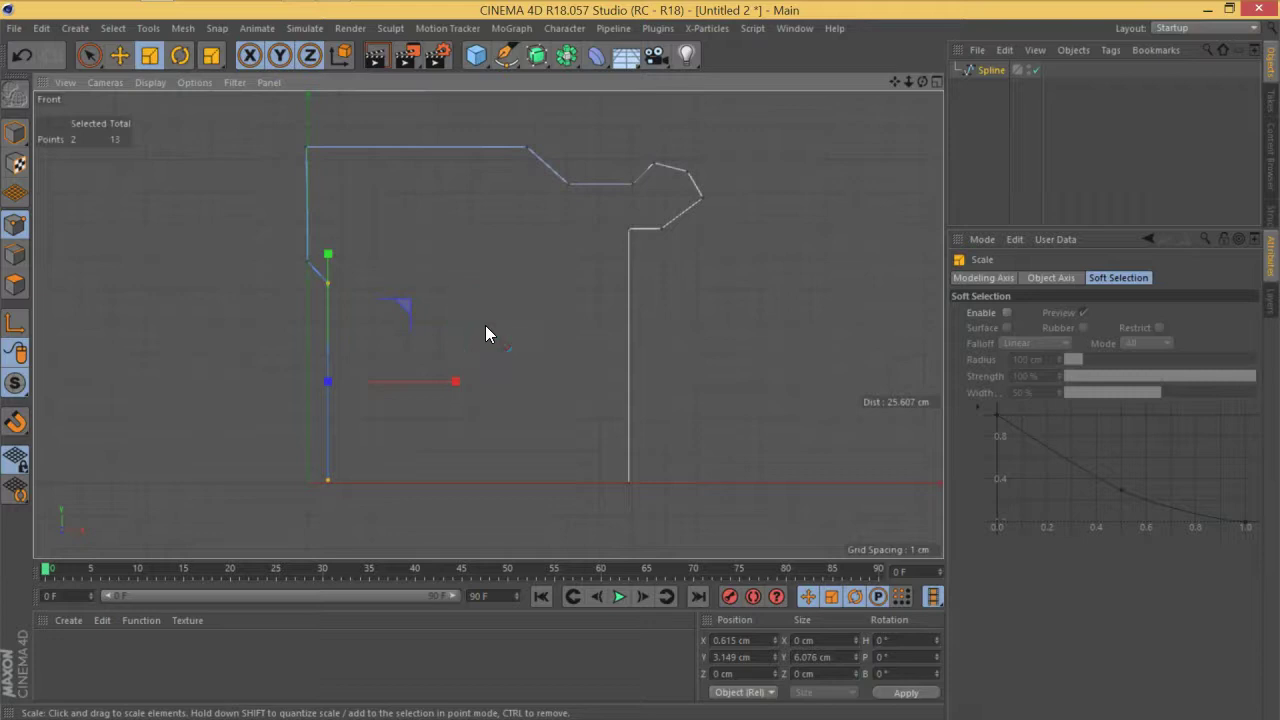
{"action": "left_click", "coordinate": [249, 161]}
{"action": "left_click", "coordinate": [501, 359]}
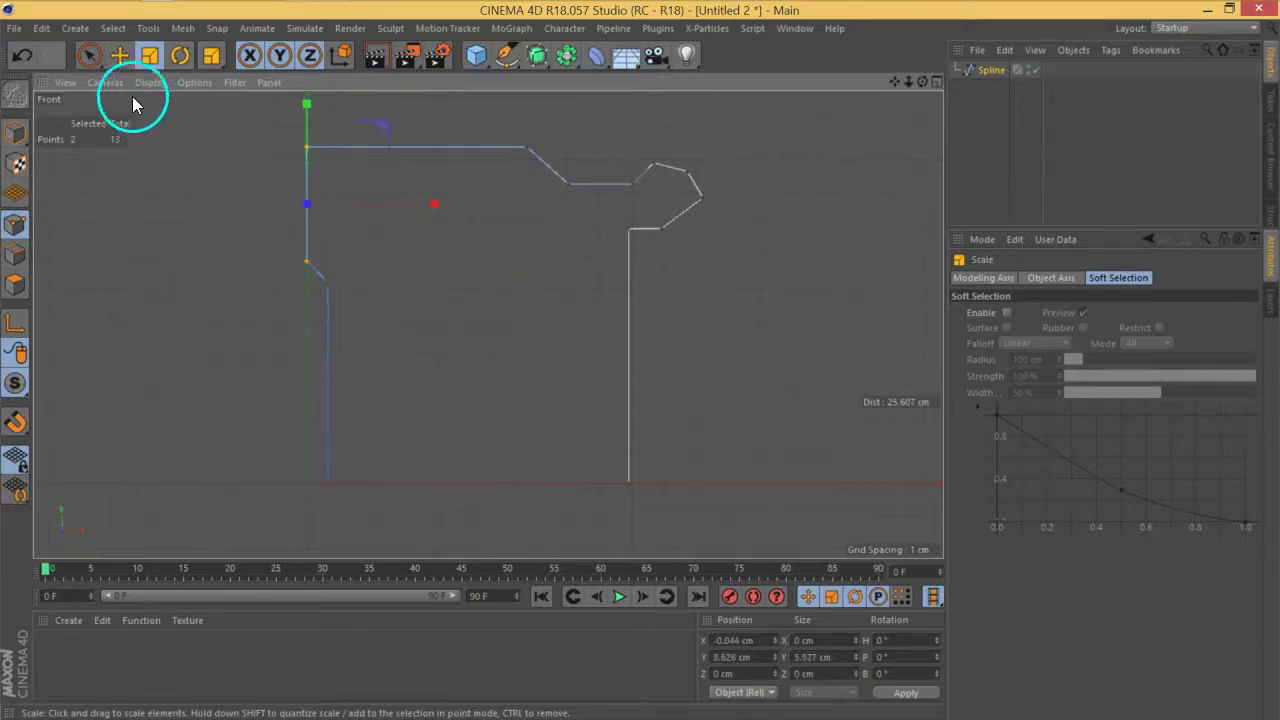
Select the two bottom end points of the profile and scale them flat in Y to the same height
{"action": "left_click", "coordinate": [89, 55]}
{"action": "mouse_move", "coordinate": [464, 513]}
{"action": "left_mouse_down"}
{"action": "mouse_move", "coordinate": [336, 497]}
{"action": "mouse_move", "coordinate": [662, 492]}
{"action": "left_mouse_up"}
{"action": "left_click", "coordinate": [477, 385]}
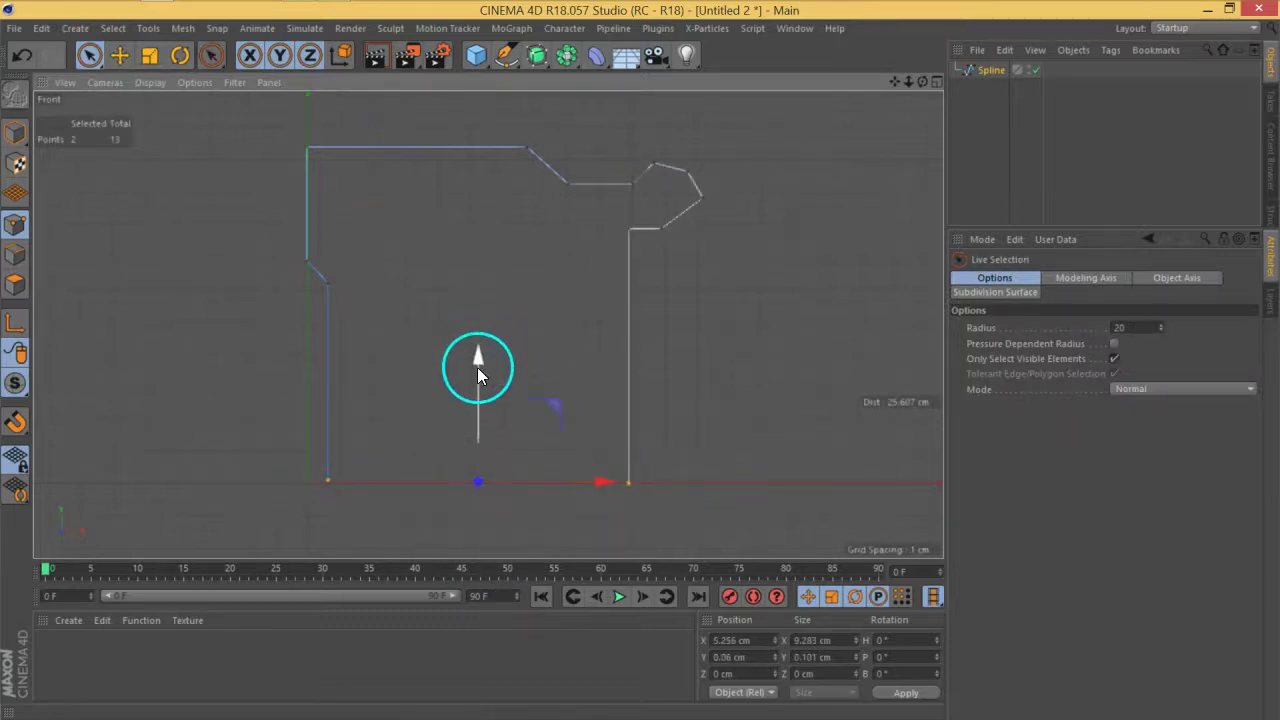
{"action": "left_click", "coordinate": [149, 55]}
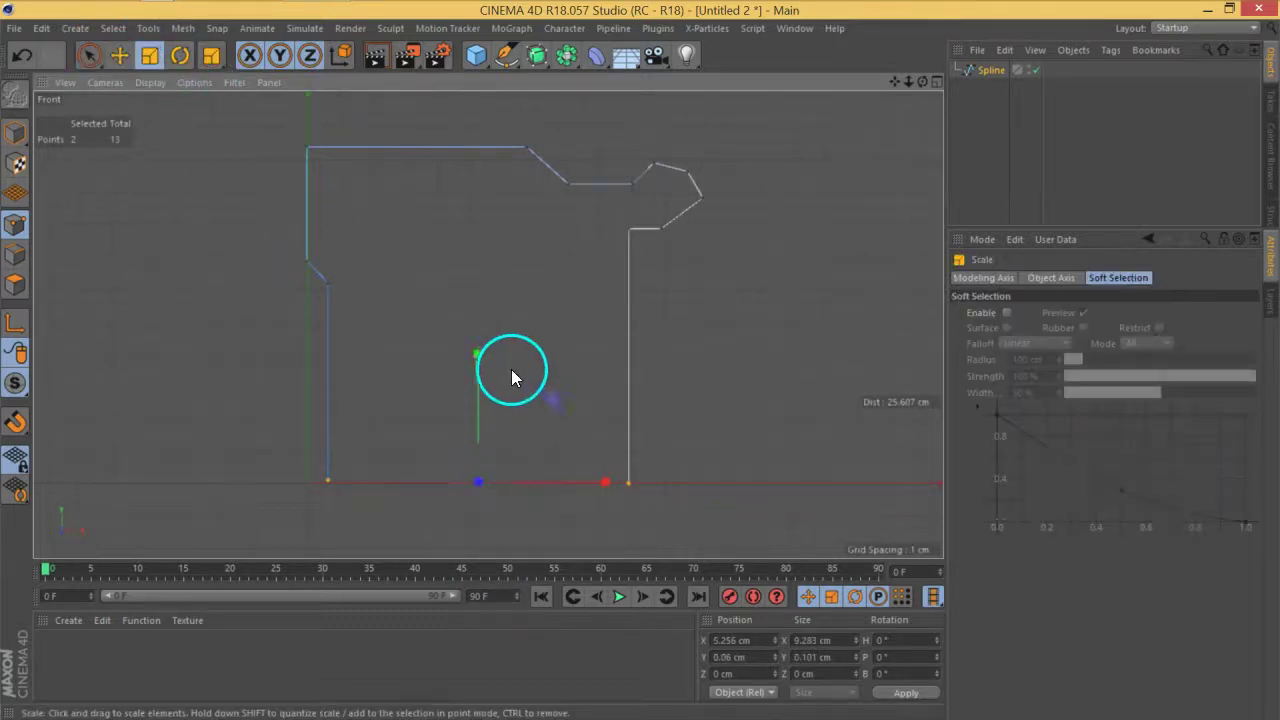
{"action": "left_click_drag", "start_coordinate": [476, 356], "coordinate": [478, 482]}
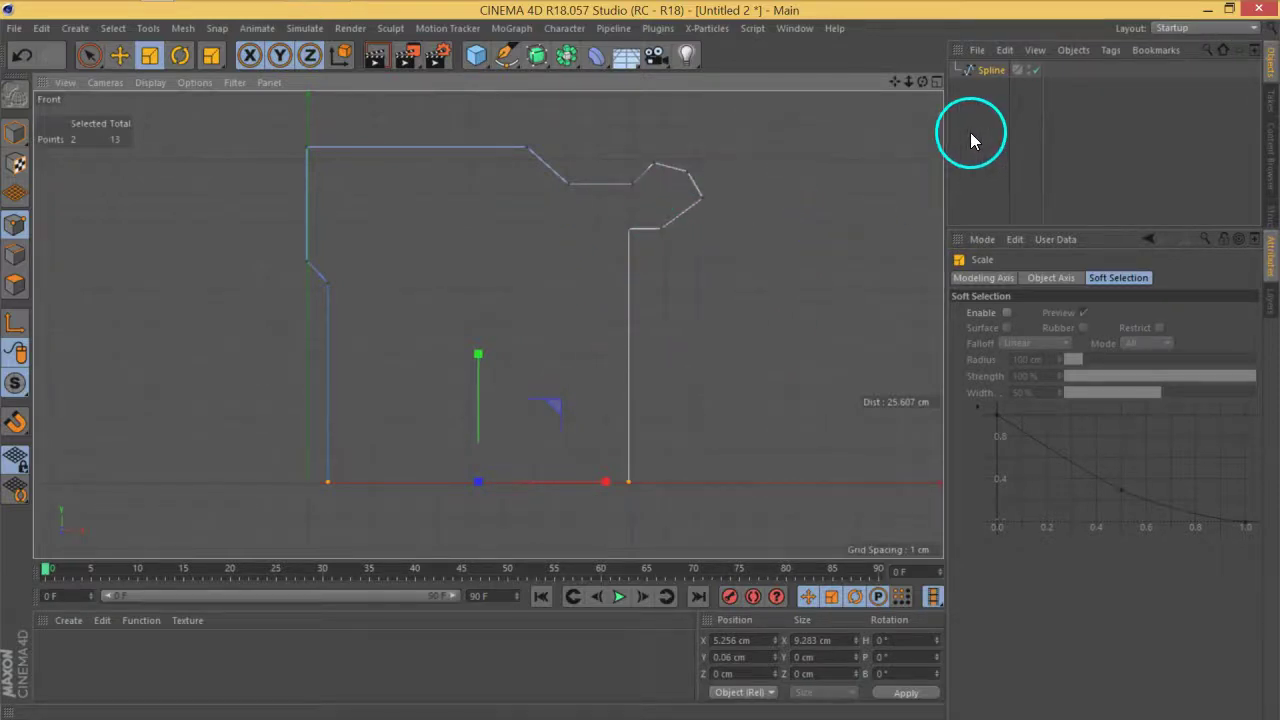
Add a Lathe object and nest the profile spline inside it
{"action": "left_click", "coordinate": [537, 56]}
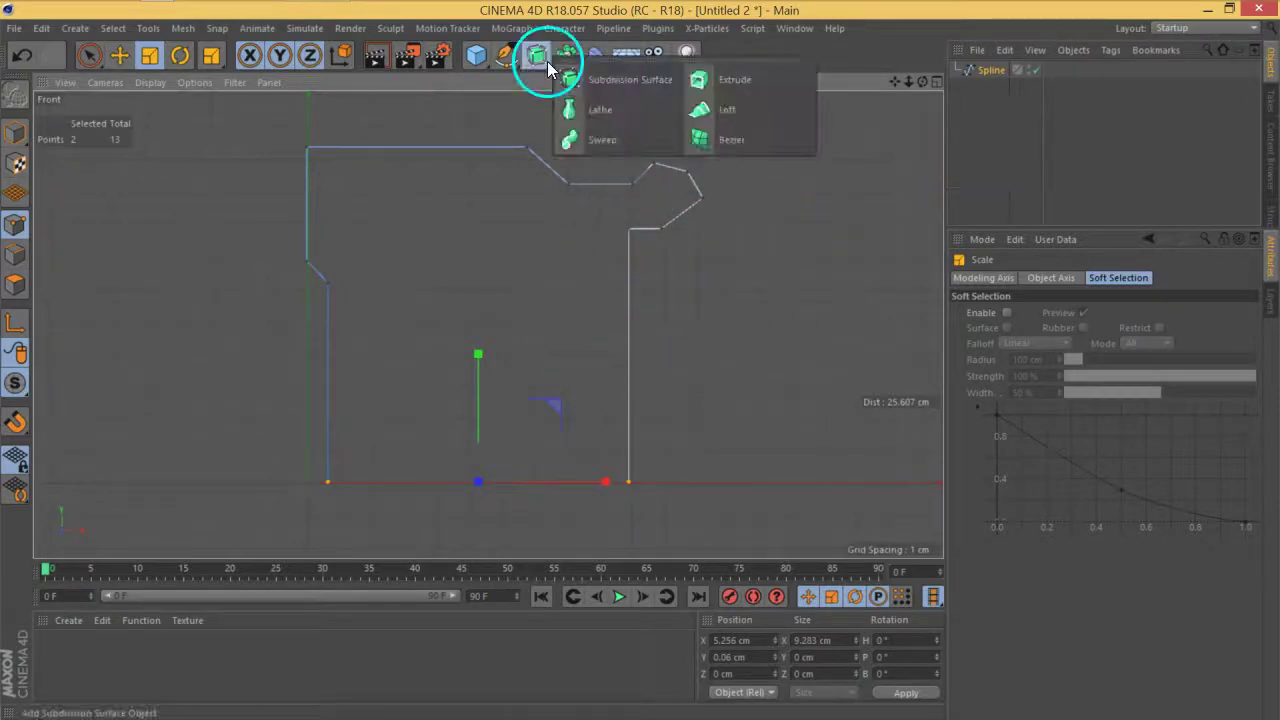
{"action": "left_click", "coordinate": [597, 108]}
{"action": "left_click_drag", "start_coordinate": [1012, 96], "coordinate": [991, 71]}
{"action": "left_click", "coordinate": [991, 71]}
Examine the lathed shape from the side in the Perspective view
{"action": "left_click", "coordinate": [936, 82]}
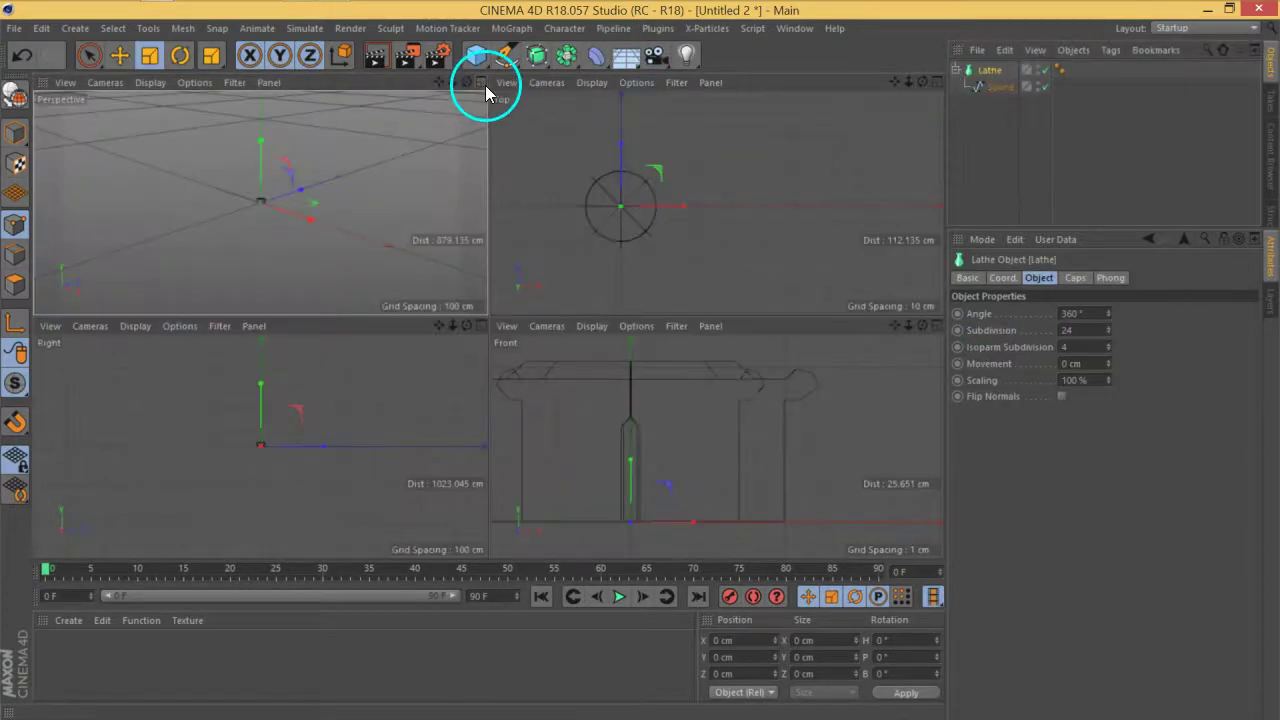
{"action": "left_click", "coordinate": [485, 84]}
{"action": "key", "text": "h"}
{"action": "left_click_drag", "start_coordinate": [488, 324], "coordinate": [865, 149], "text": "alt"}
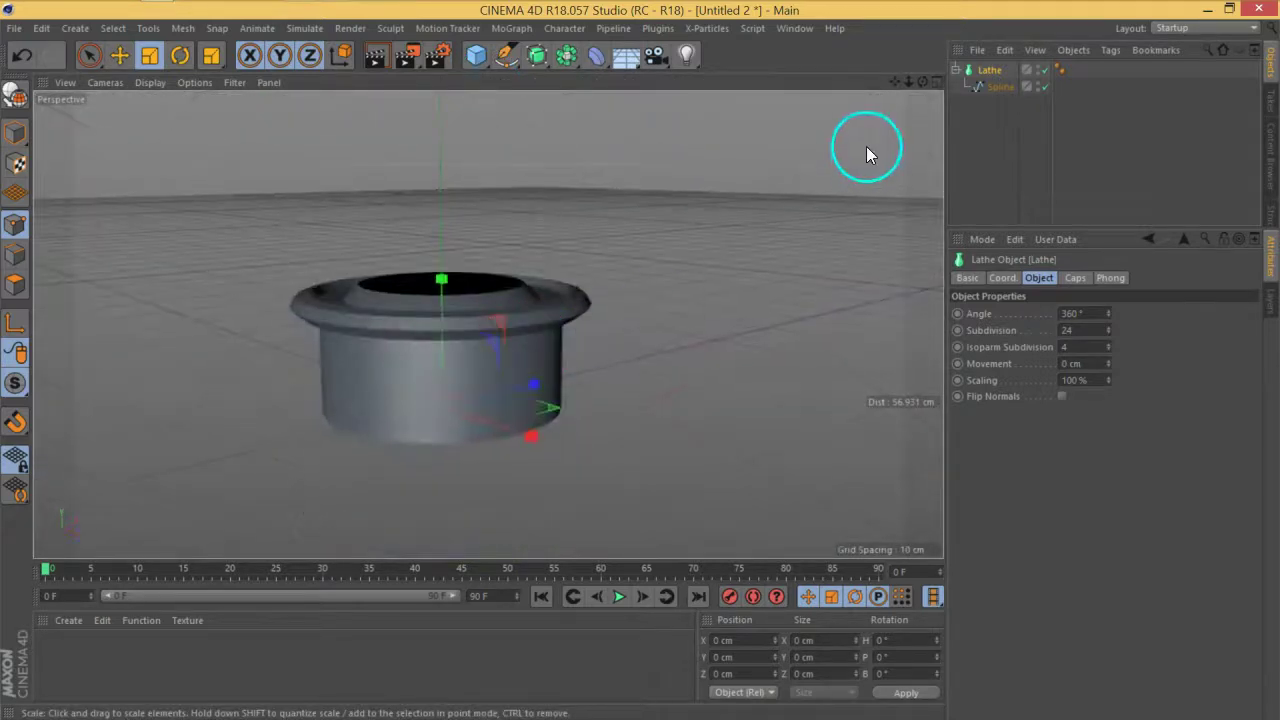
Switch off the Lathe's effect and make the nested profile spline active for point editing in the Front view
{"action": "left_click", "coordinate": [933, 83]}
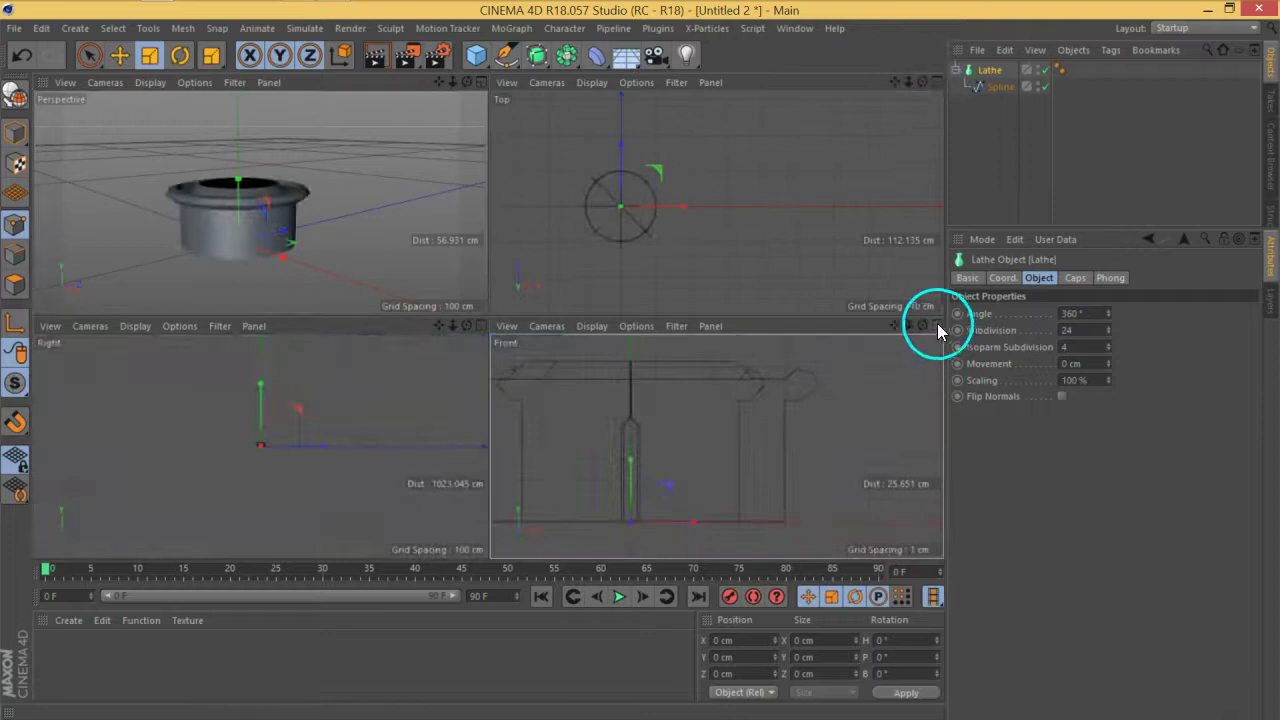
{"action": "left_click", "coordinate": [1045, 70]}
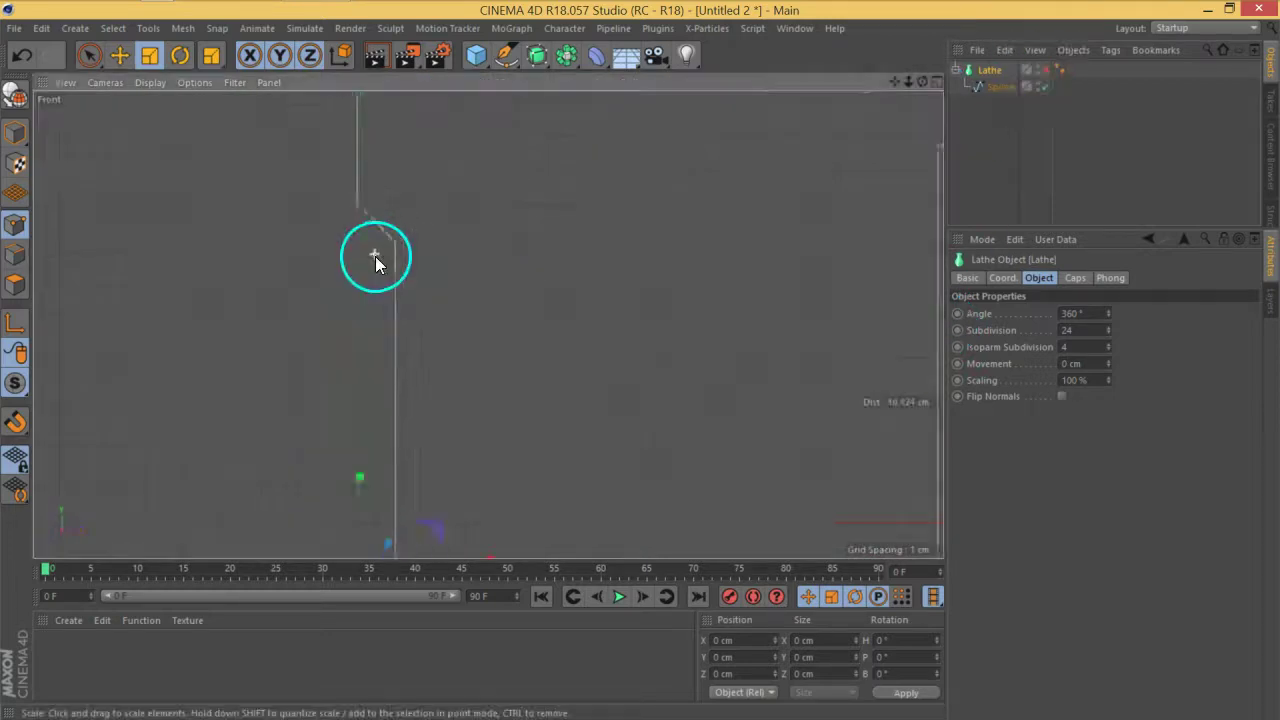
{"action": "scroll", "coordinate": [375, 256], "scroll_direction": "down", "scroll_amount": 1}
{"action": "middle_click_drag", "start_coordinate": [340, 240], "coordinate": [340, 331], "text": "alt"}
{"action": "left_click", "coordinate": [88, 55]}
{"action": "left_click", "coordinate": [378, 165]}
{"action": "left_click", "coordinate": [1004, 88]}
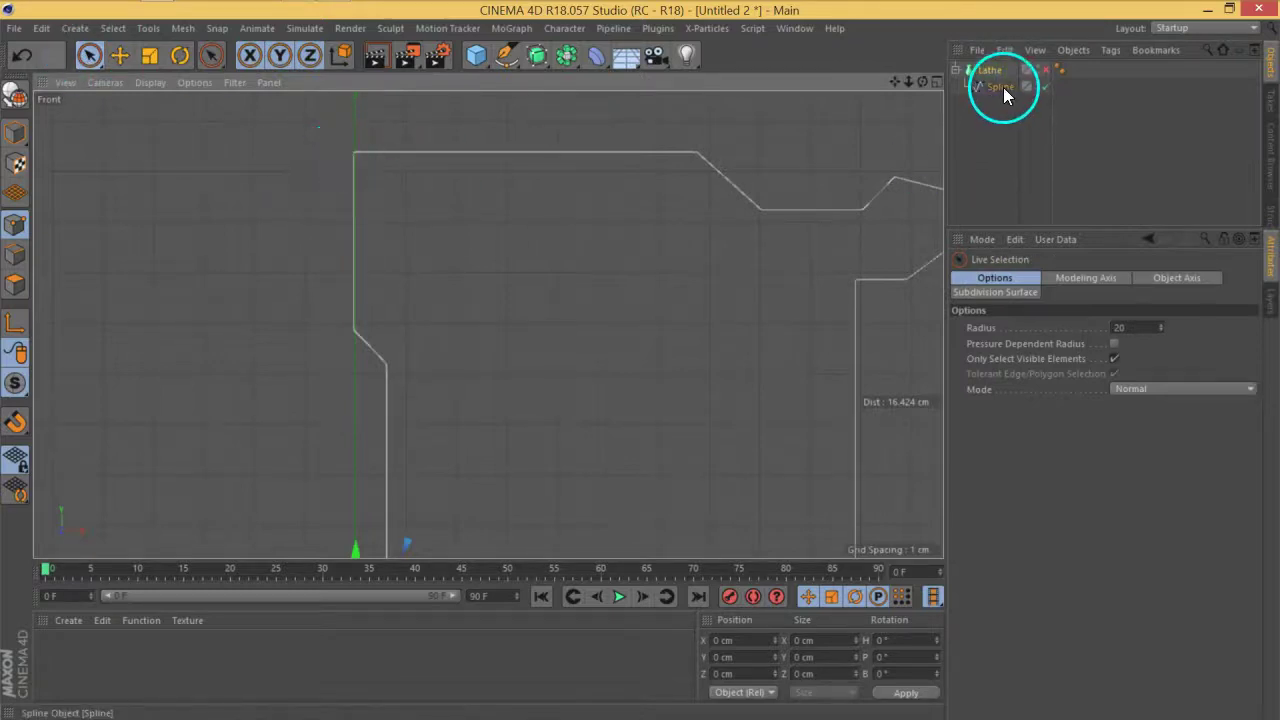
Select the two profile points along the central vertical axis and set their X position to 0 cm
{"action": "left_click_drag", "start_coordinate": [356, 150], "coordinate": [342, 362]}
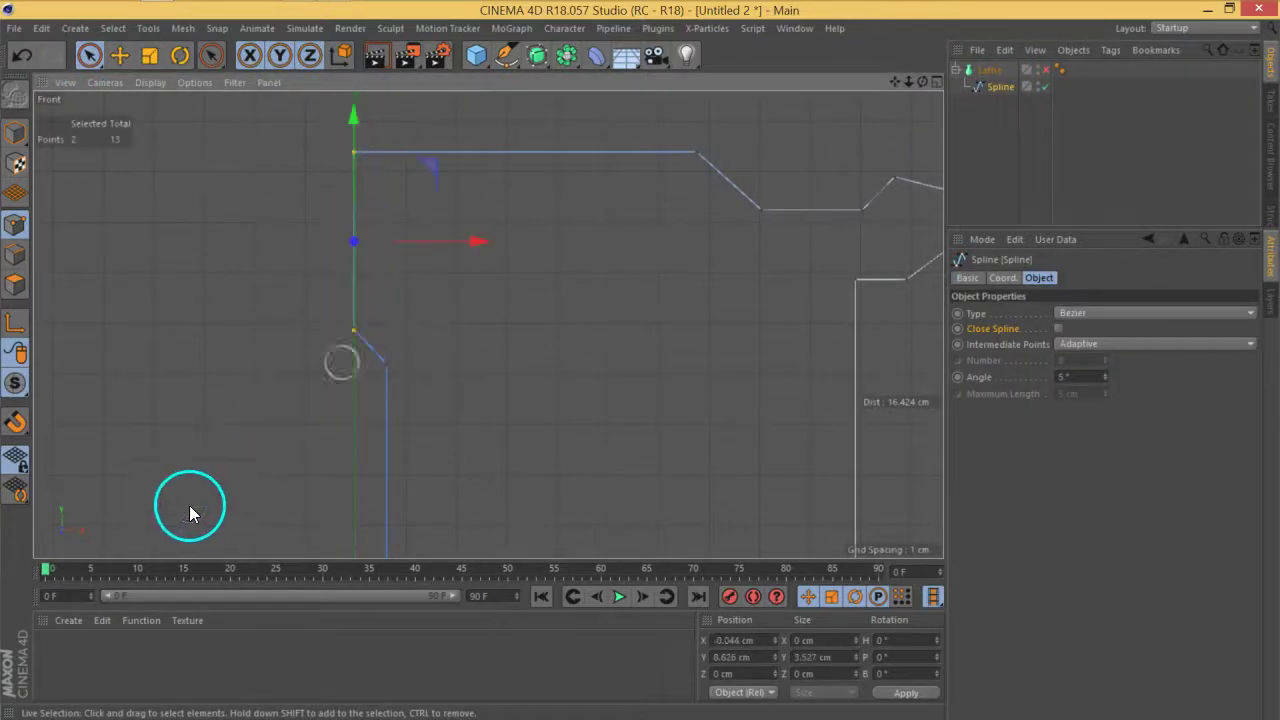
{"action": "middle_click_drag", "start_coordinate": [583, 449], "coordinate": [593, 369], "text": "alt"}
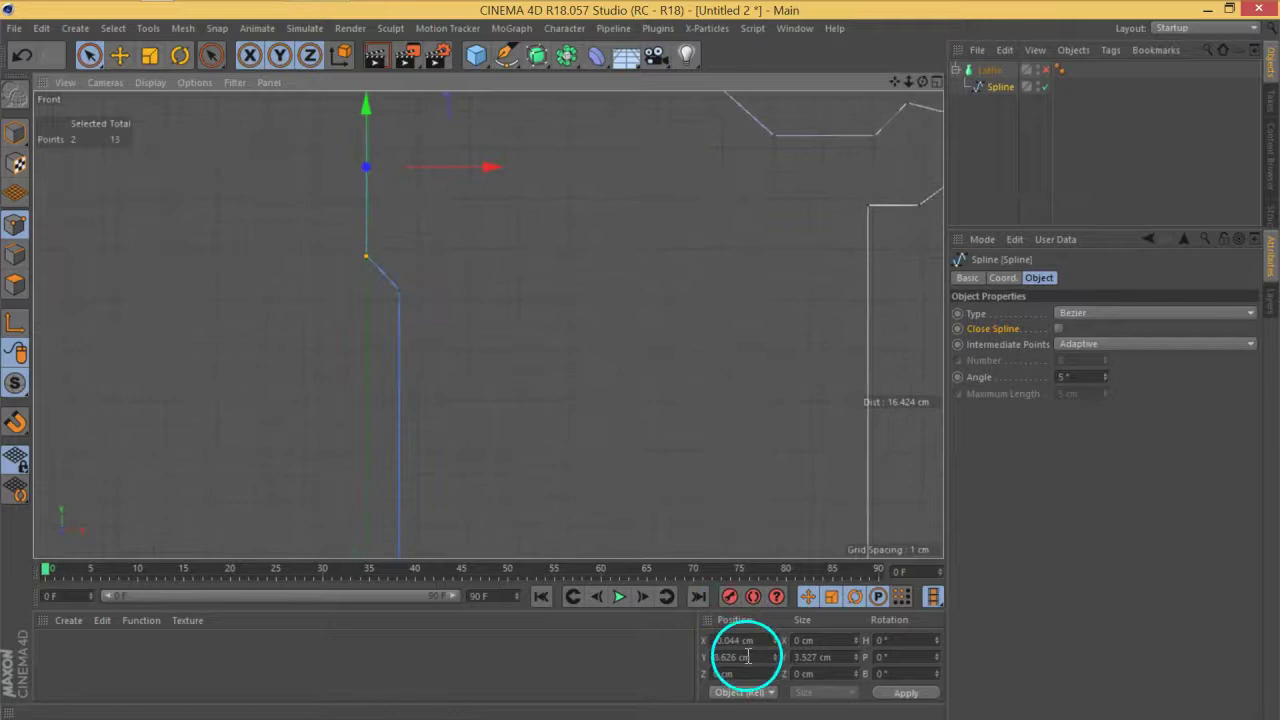
{"action": "left_click_drag", "start_coordinate": [759, 641], "coordinate": [666, 643]}
{"action": "type", "text": "0"}
{"action": "key", "text": "Return"}
Switch the Lathe back on and make it the active object
{"action": "middle_click_drag", "start_coordinate": [613, 412], "coordinate": [553, 395], "text": "alt"}
{"action": "scroll", "coordinate": [474, 406], "scroll_direction": "down", "scroll_amount": 1}
{"action": "middle_click_drag", "start_coordinate": [515, 294], "coordinate": [549, 407], "text": "alt"}
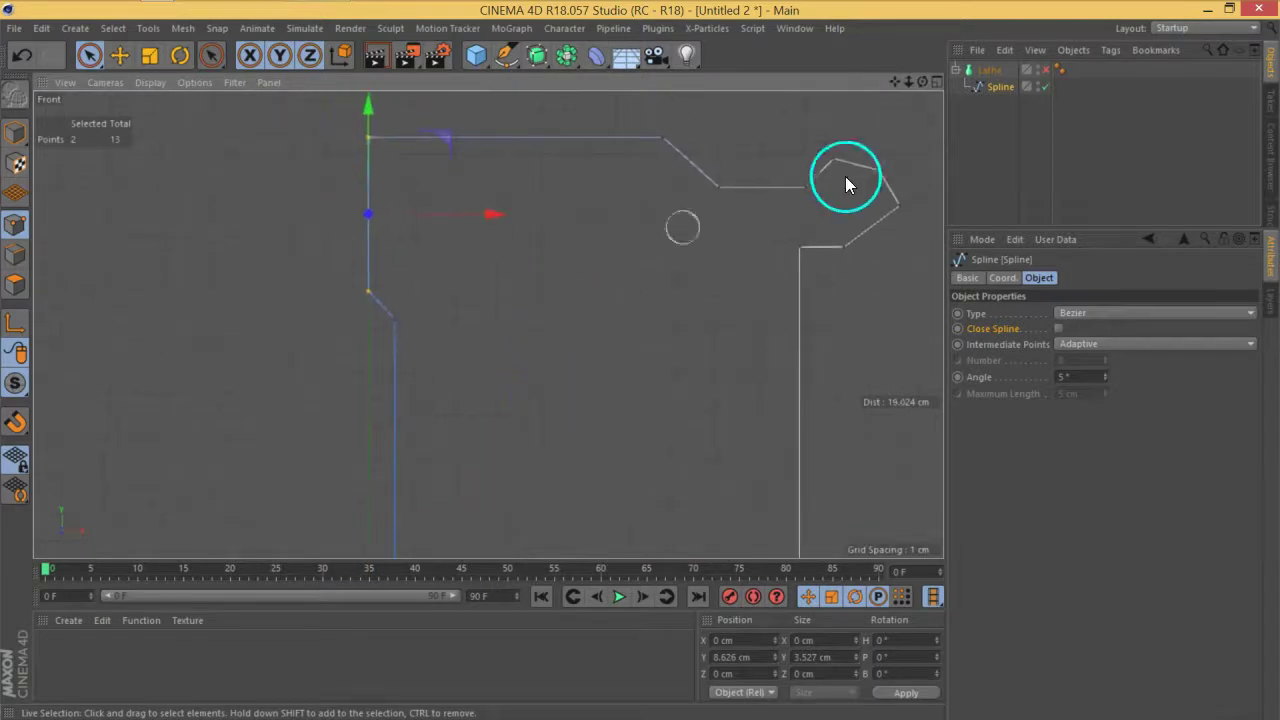
{"action": "left_click", "coordinate": [1020, 137]}
{"action": "left_click", "coordinate": [1046, 70]}
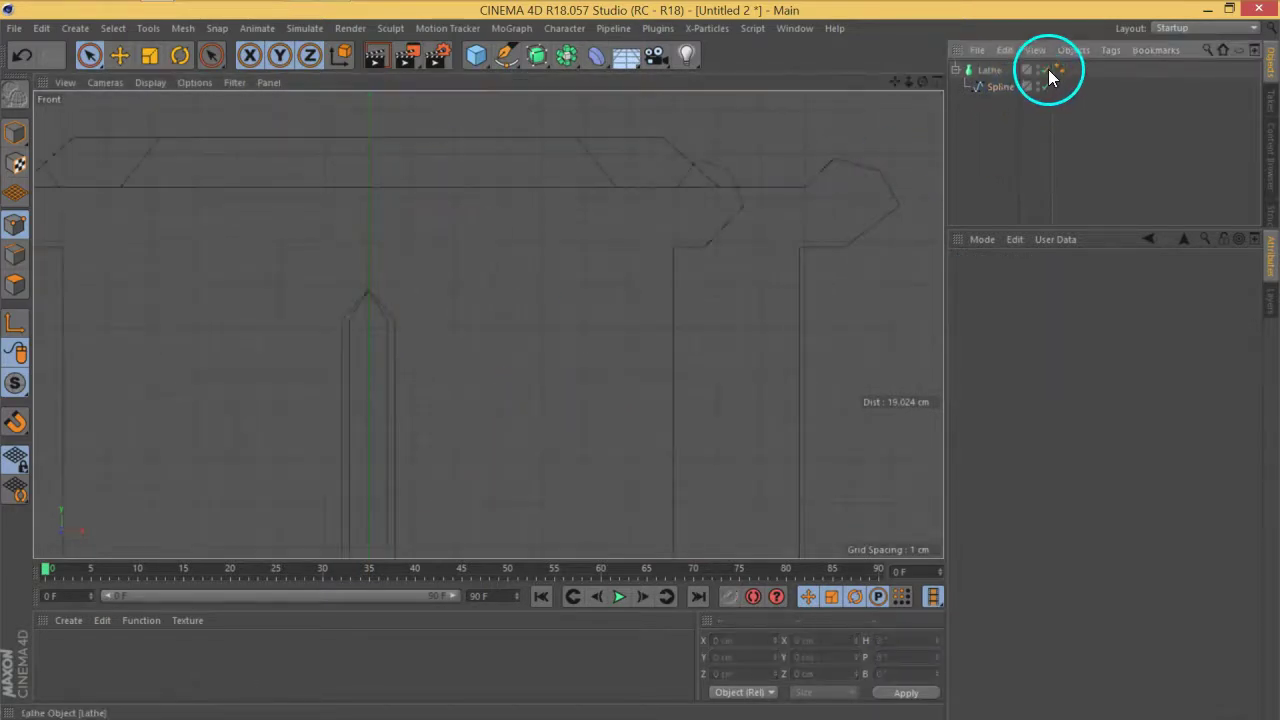
{"action": "left_click", "coordinate": [982, 69]}
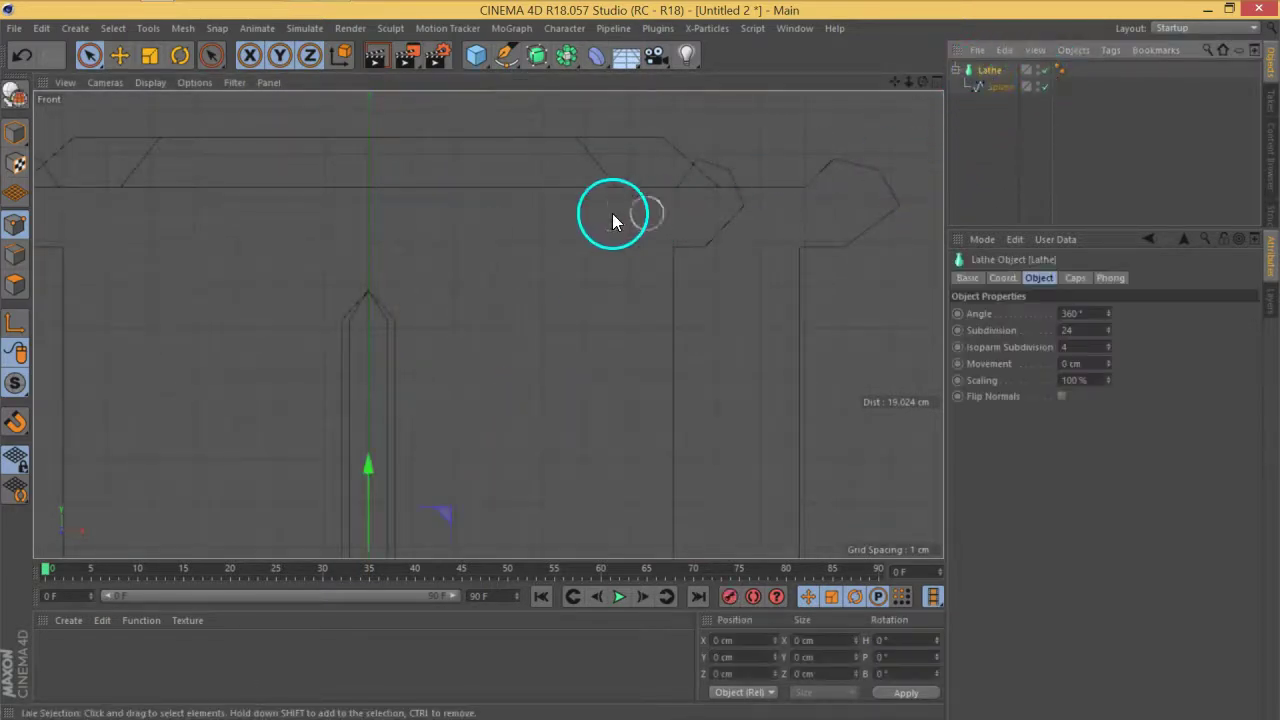
Rotate only the Lathe's axis with Enable Axis mode so the profile revolves around the horizontal X direction
{"action": "left_click", "coordinate": [180, 58]}
{"action": "left_click_drag", "start_coordinate": [423, 277], "coordinate": [375, 383]}
{"action": "key", "text": "ctrl+z"}
{"action": "left_click", "coordinate": [27, 335]}
{"action": "left_click_drag", "start_coordinate": [451, 401], "coordinate": [328, 377]}
{"action": "middle_click", "coordinate": [663, 375]}
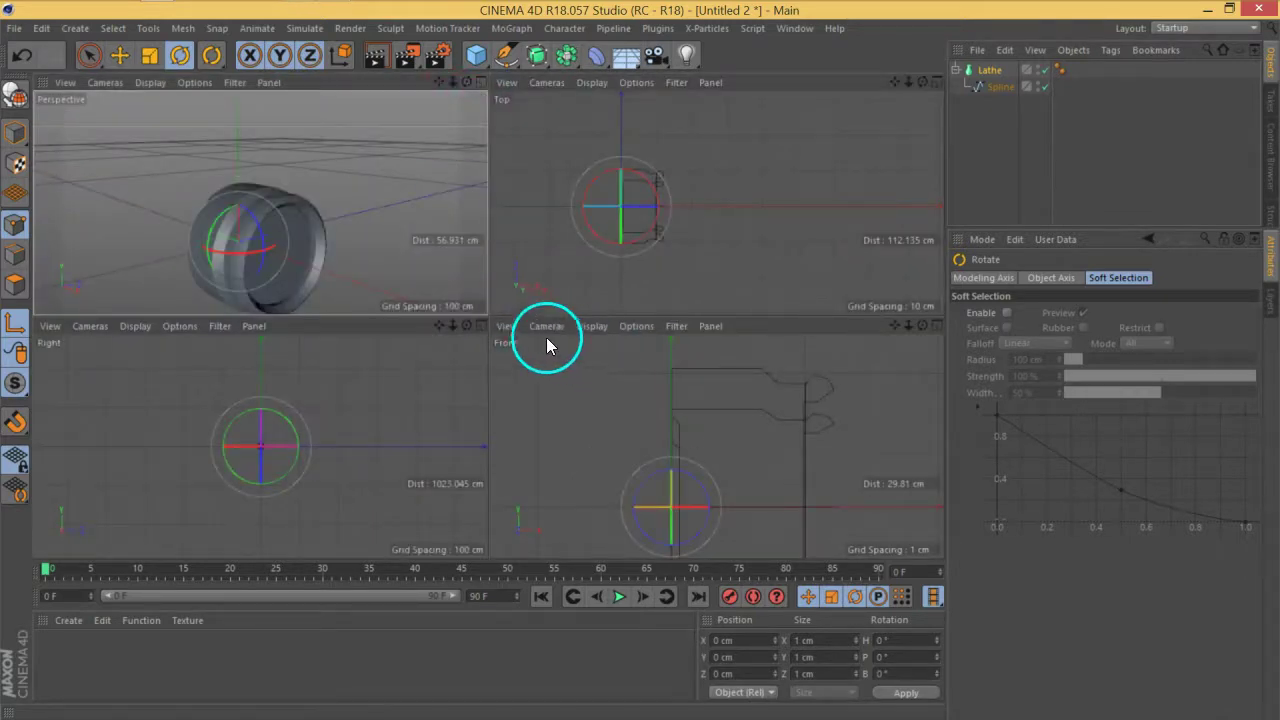
{"action": "key", "text": "F1"}
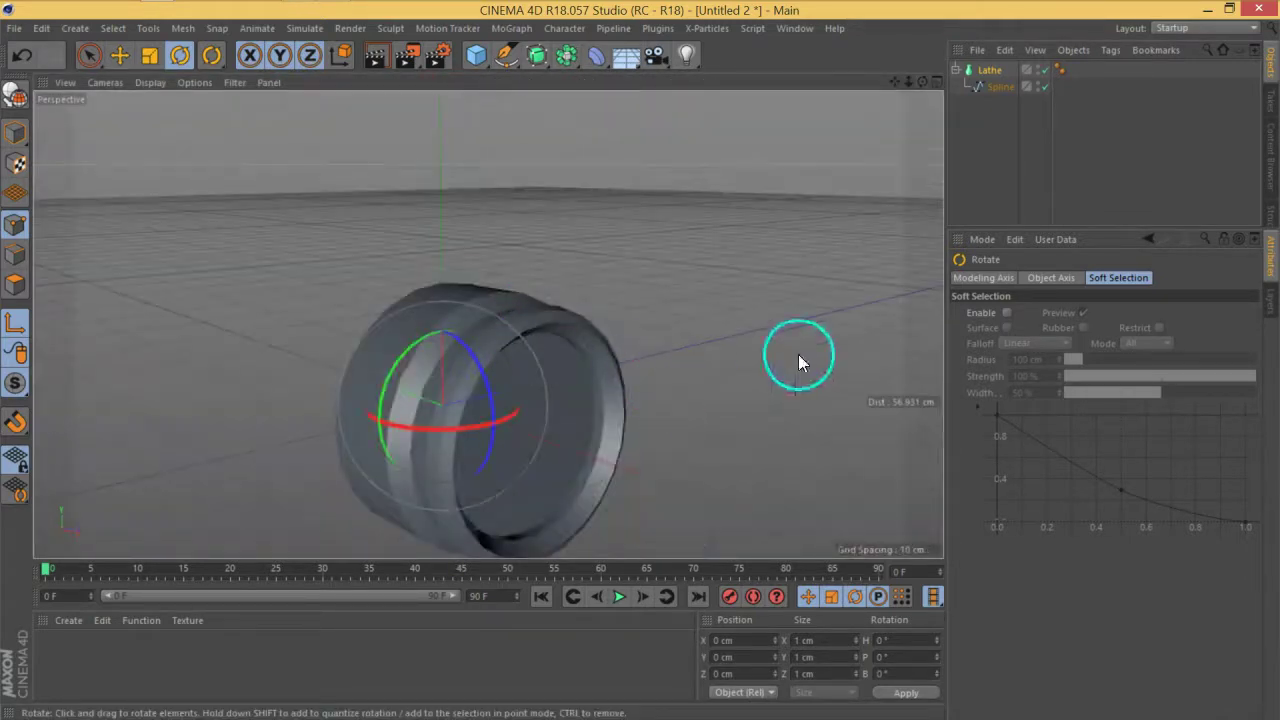
Try to shift all points of the profile spline after picking them with Rectangle Selection
{"action": "left_click", "coordinate": [993, 92]}
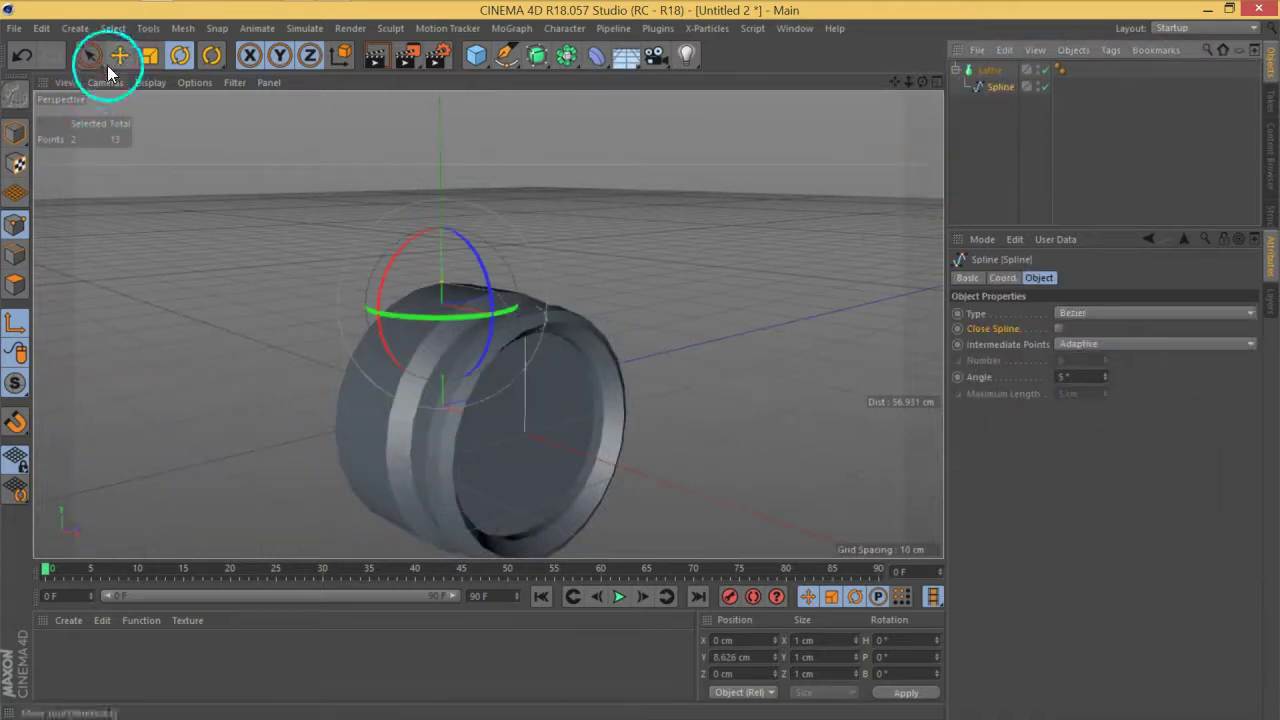
{"action": "left_click_drag", "start_coordinate": [89, 55], "coordinate": [171, 84]}
{"action": "left_click_drag", "start_coordinate": [250, 183], "coordinate": [709, 657]}
{"action": "left_click_drag", "start_coordinate": [503, 251], "coordinate": [493, 189]}
{"action": "key", "text": "ctrl+z"}
{"action": "key", "text": "ctrl+z"}
{"action": "key", "text": "ctrl+z"}
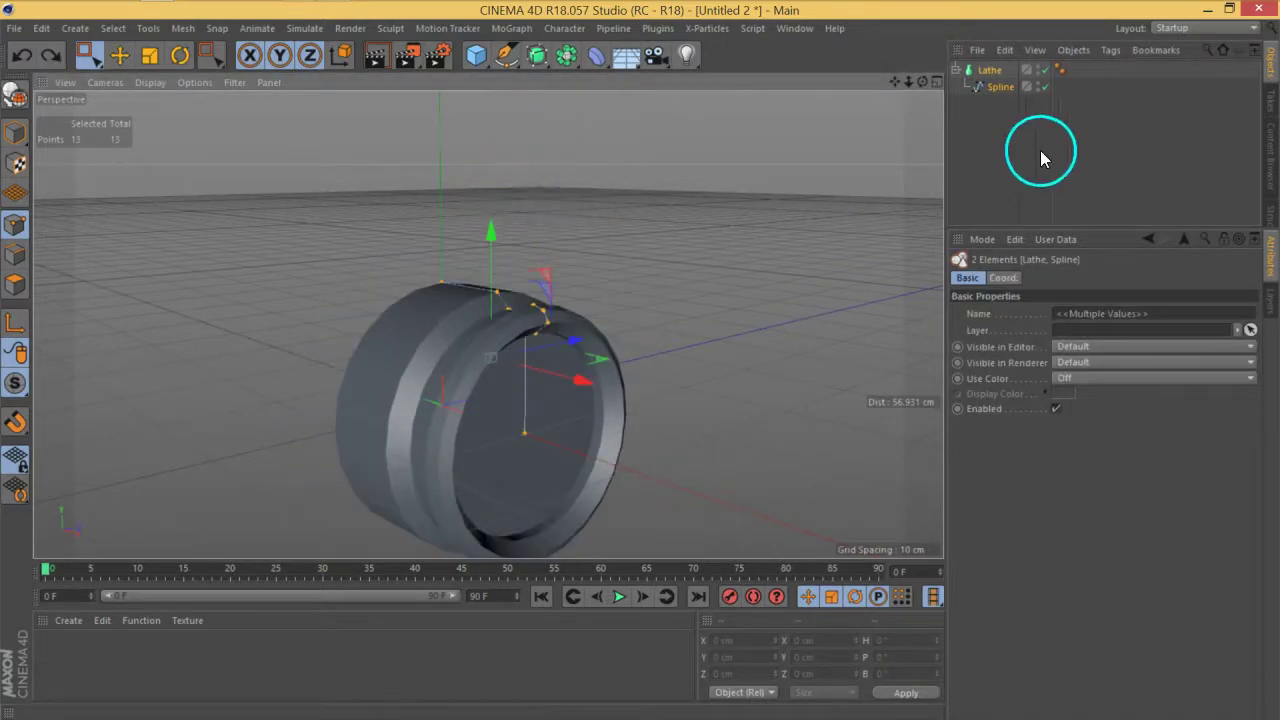
Display the Lathe in the Perspective view with shading and mesh lines
{"action": "left_click", "coordinate": [988, 71]}
{"action": "mouse_move", "coordinate": [443, 303]}
{"action": "left_mouse_down", "text": "alt"}
{"action": "mouse_move", "coordinate": [443, 286]}
{"action": "mouse_move", "coordinate": [363, 232]}
{"action": "mouse_move", "coordinate": [351, 185]}
{"action": "mouse_move", "coordinate": [492, 324]}
{"action": "mouse_move", "coordinate": [489, 265]}
{"action": "mouse_move", "coordinate": [486, 316]}
{"action": "mouse_move", "coordinate": [465, 284]}
{"action": "left_mouse_up", "text": "alt"}
{"action": "left_click", "coordinate": [161, 83]}
{"action": "left_click", "coordinate": [179, 122]}
{"action": "scroll", "coordinate": [437, 243], "scroll_direction": "up", "scroll_amount": 4}
{"action": "left_click_drag", "start_coordinate": [566, 310], "coordinate": [510, 332], "text": "alt"}
{"action": "scroll", "coordinate": [480, 346], "scroll_direction": "down", "scroll_amount": 3}
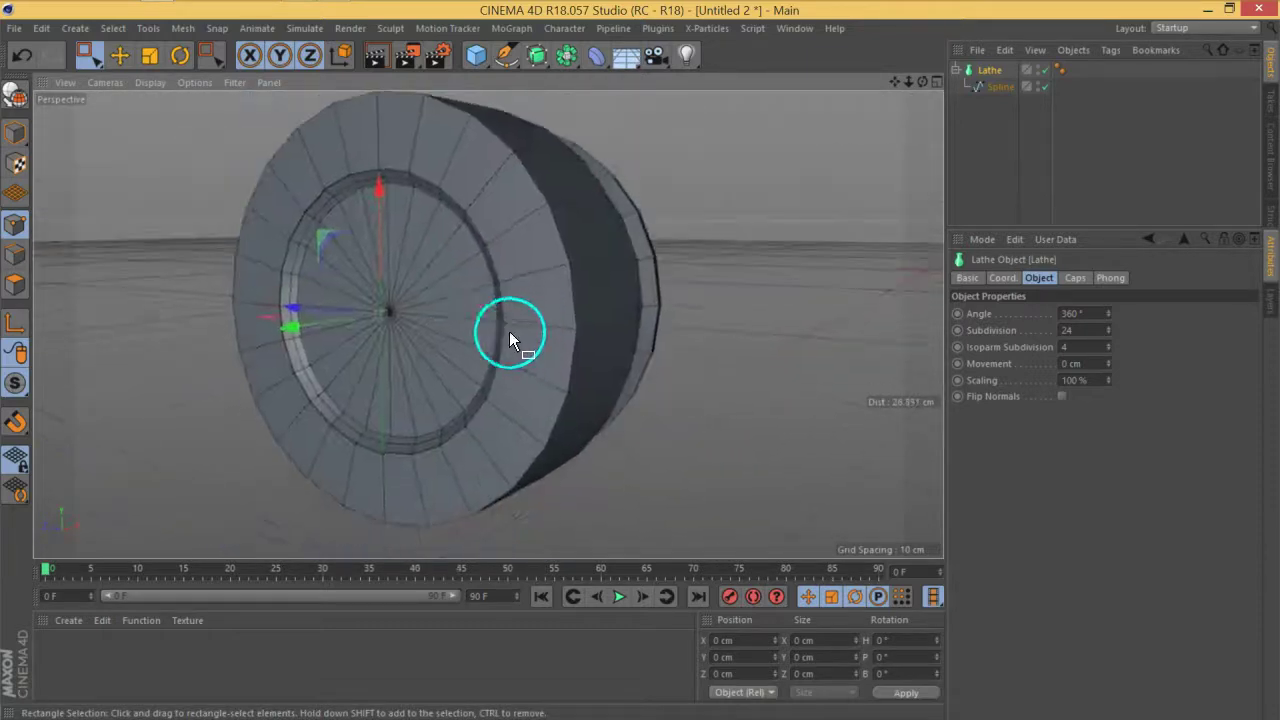
Select the two spline points at the back recess edge and raise them to Y 8.442 cm to widen the recess
{"action": "left_click", "coordinate": [1000, 87]}
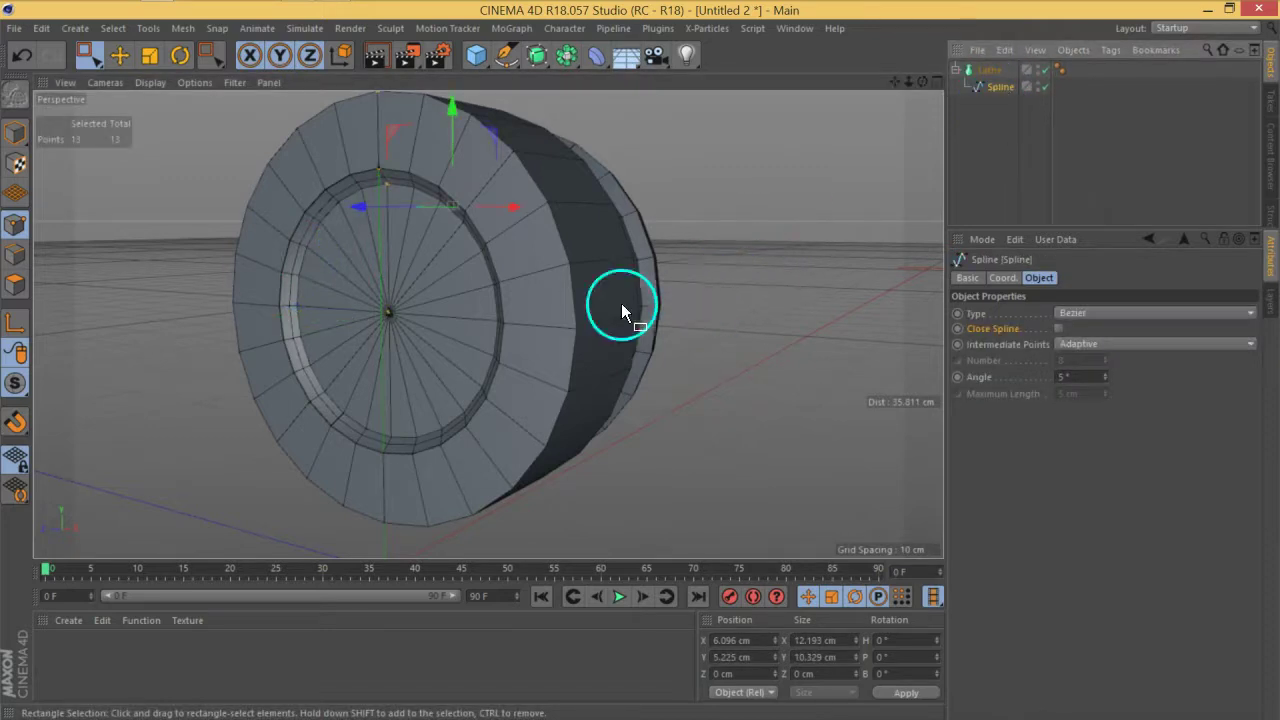
{"action": "left_click_drag", "start_coordinate": [488, 325], "coordinate": [634, 354], "text": "alt"}
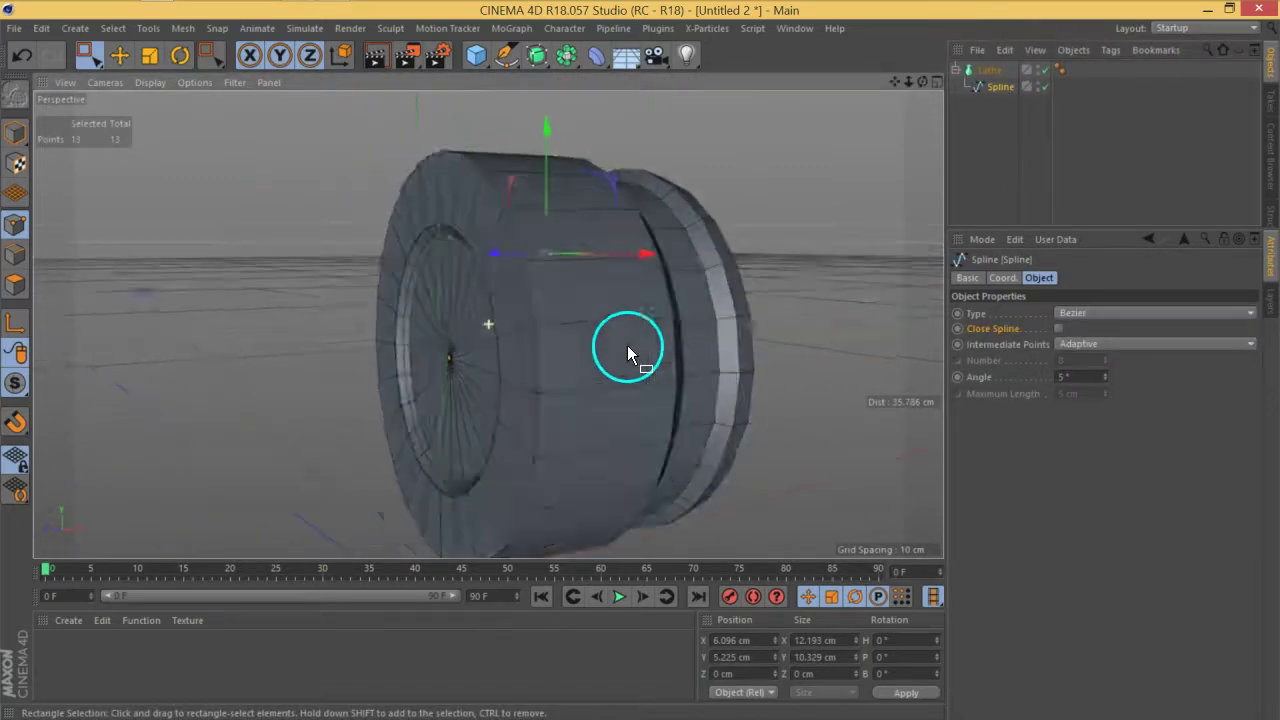
{"action": "left_click_drag", "start_coordinate": [430, 383], "coordinate": [449, 205]}
{"action": "key", "text": "ctrl+z"}
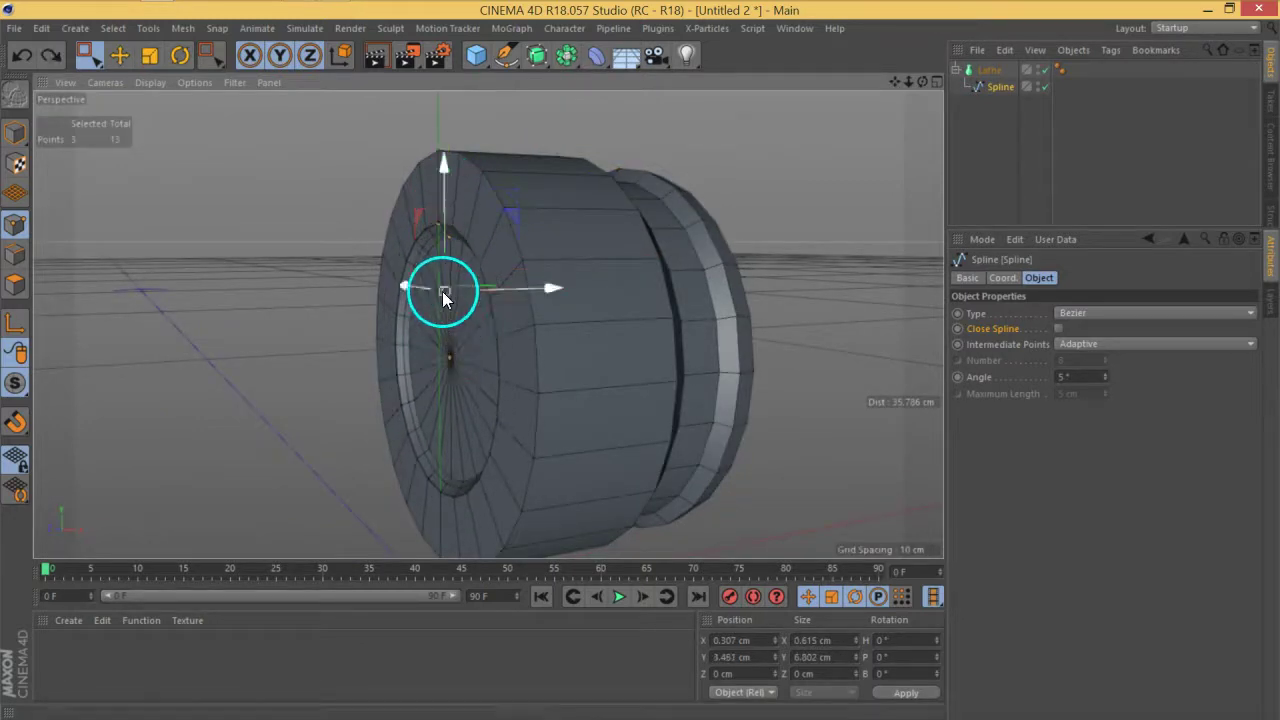
{"action": "left_click_drag", "start_coordinate": [420, 208], "coordinate": [464, 258]}
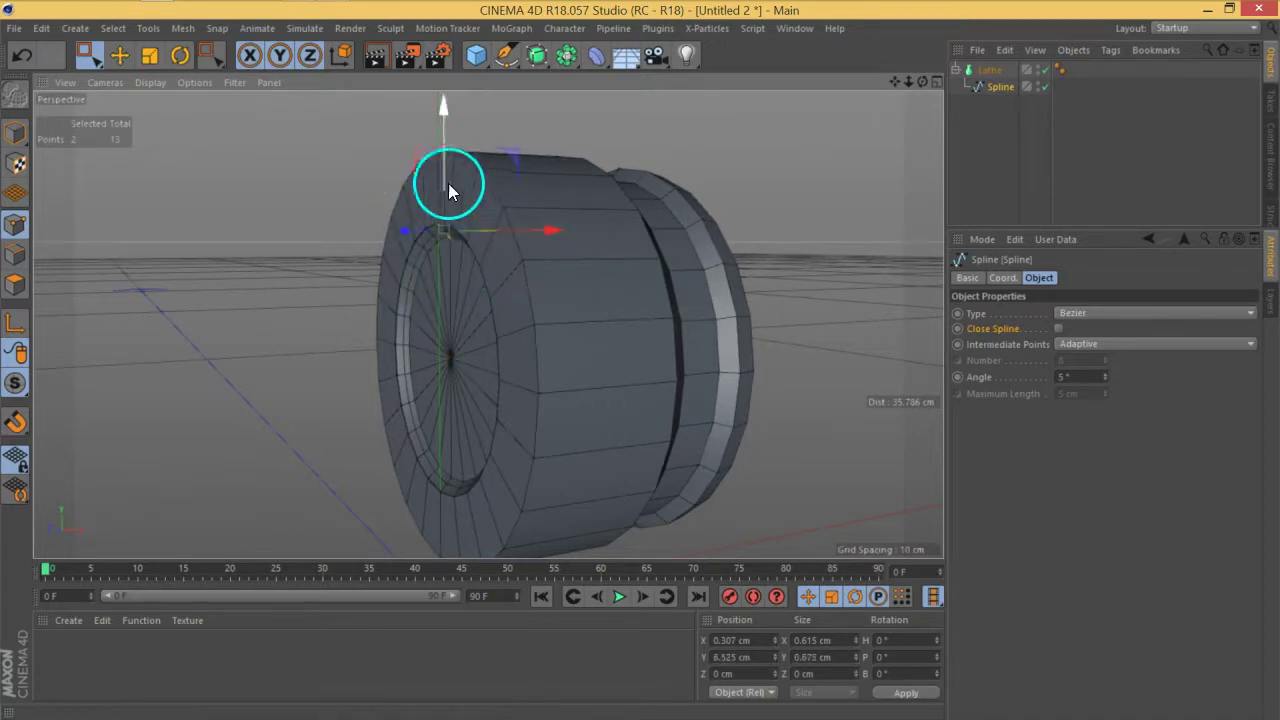
{"action": "left_click_drag", "start_coordinate": [443, 176], "coordinate": [446, 139]}
Select the two spline points of the recess floor and move them deeper into the body, to X 1.473 cm
{"action": "left_click_drag", "start_coordinate": [438, 208], "coordinate": [577, 240], "text": "alt"}
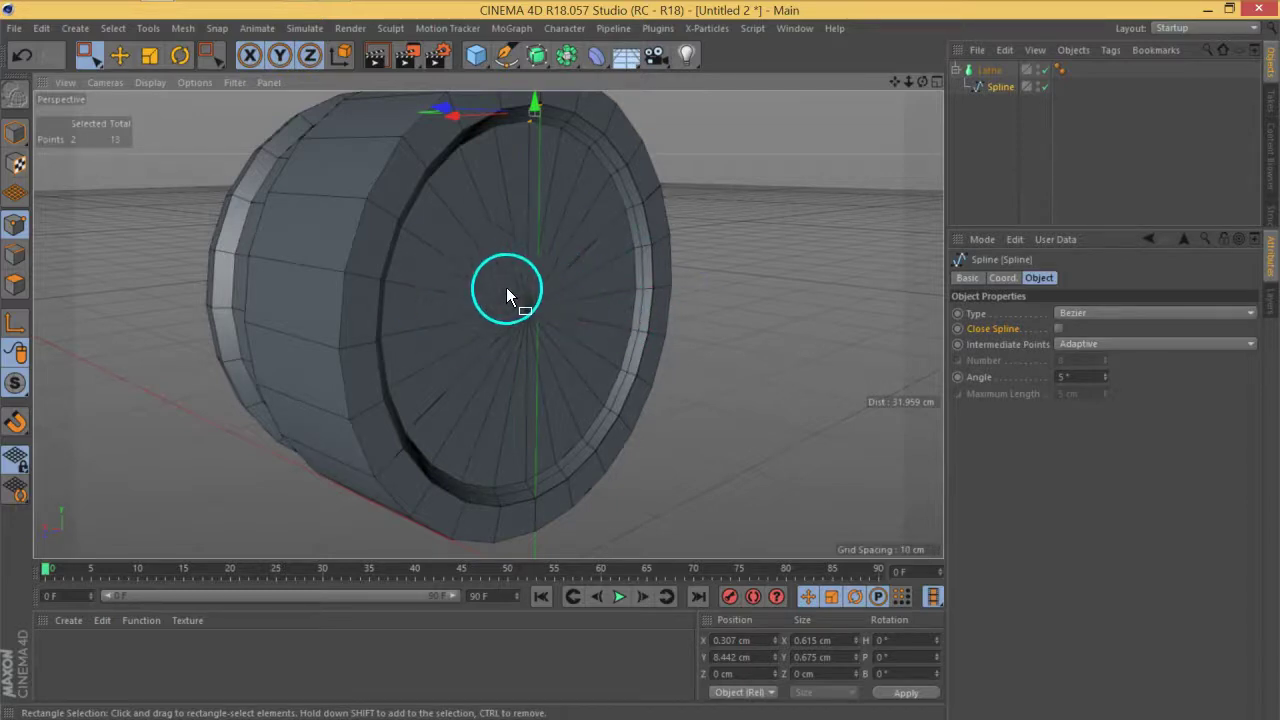
{"action": "left_click_drag", "start_coordinate": [600, 367], "coordinate": [416, 408], "text": "alt"}
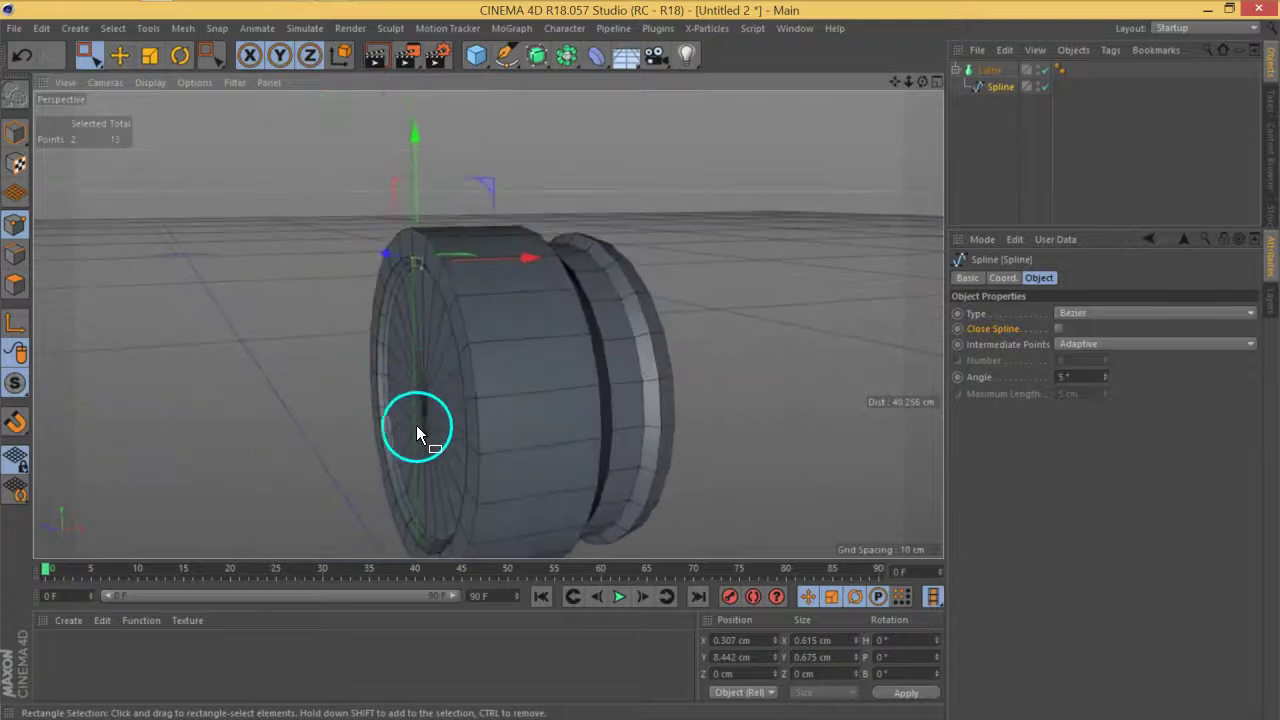
{"action": "left_click_drag", "start_coordinate": [399, 464], "coordinate": [458, 256]}
{"action": "left_click_drag", "start_coordinate": [515, 325], "coordinate": [528, 326]}
Select the seven spline points at the rim end and move them toward the body, to X 9.845 cm
{"action": "left_click_drag", "start_coordinate": [326, 381], "coordinate": [511, 349], "text": "alt"}
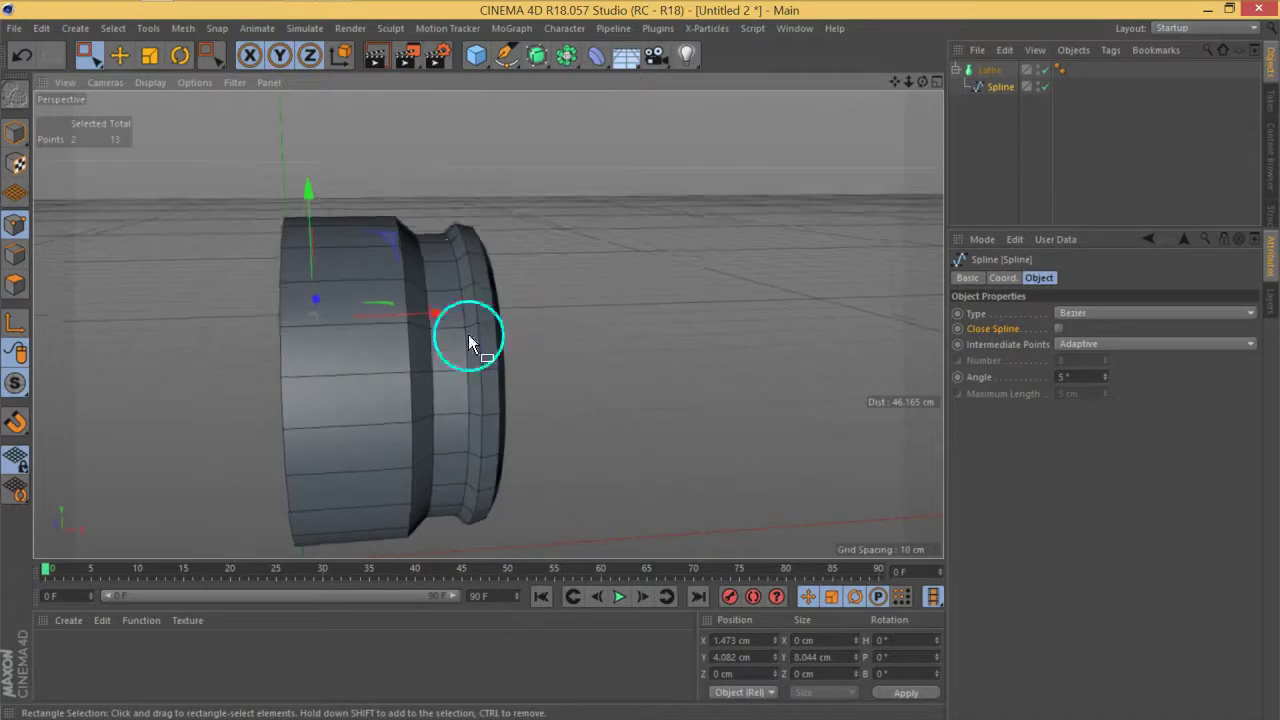
{"action": "left_click_drag", "start_coordinate": [565, 431], "coordinate": [514, 406], "text": "alt"}
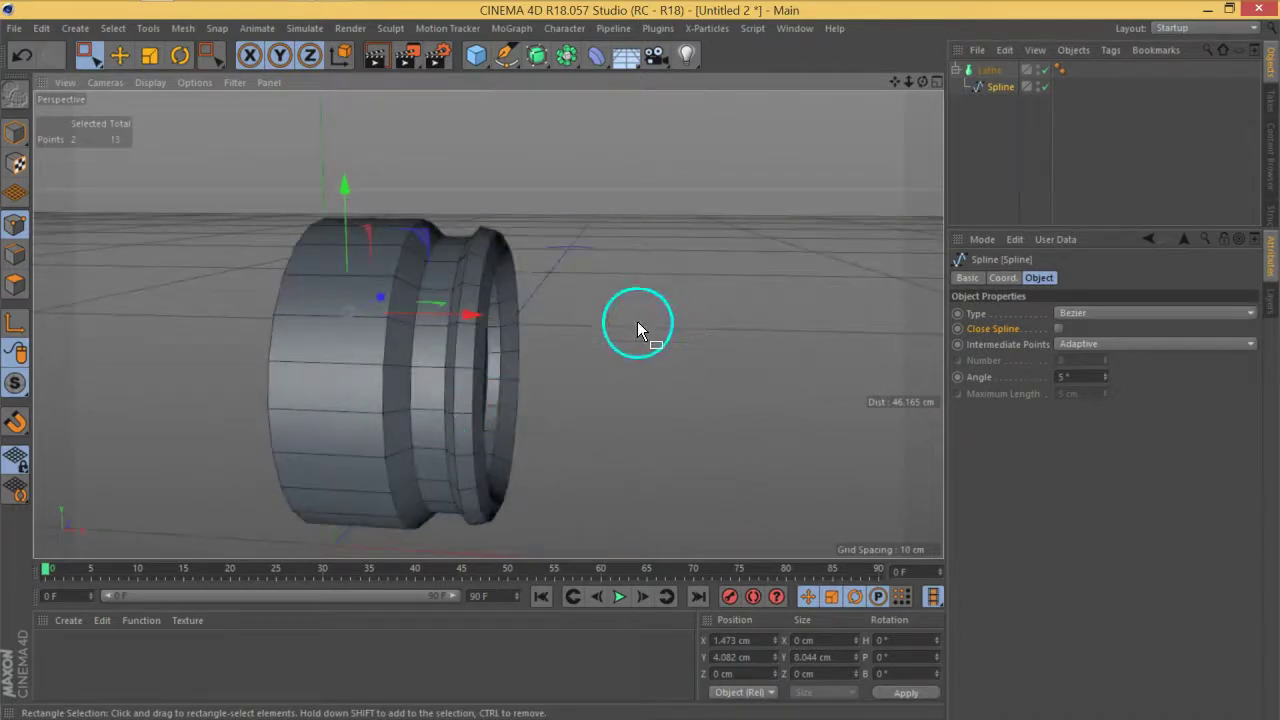
{"action": "left_click_drag", "start_coordinate": [508, 505], "coordinate": [628, 405], "text": "alt"}
{"action": "left_click_drag", "start_coordinate": [722, 105], "coordinate": [515, 530]}
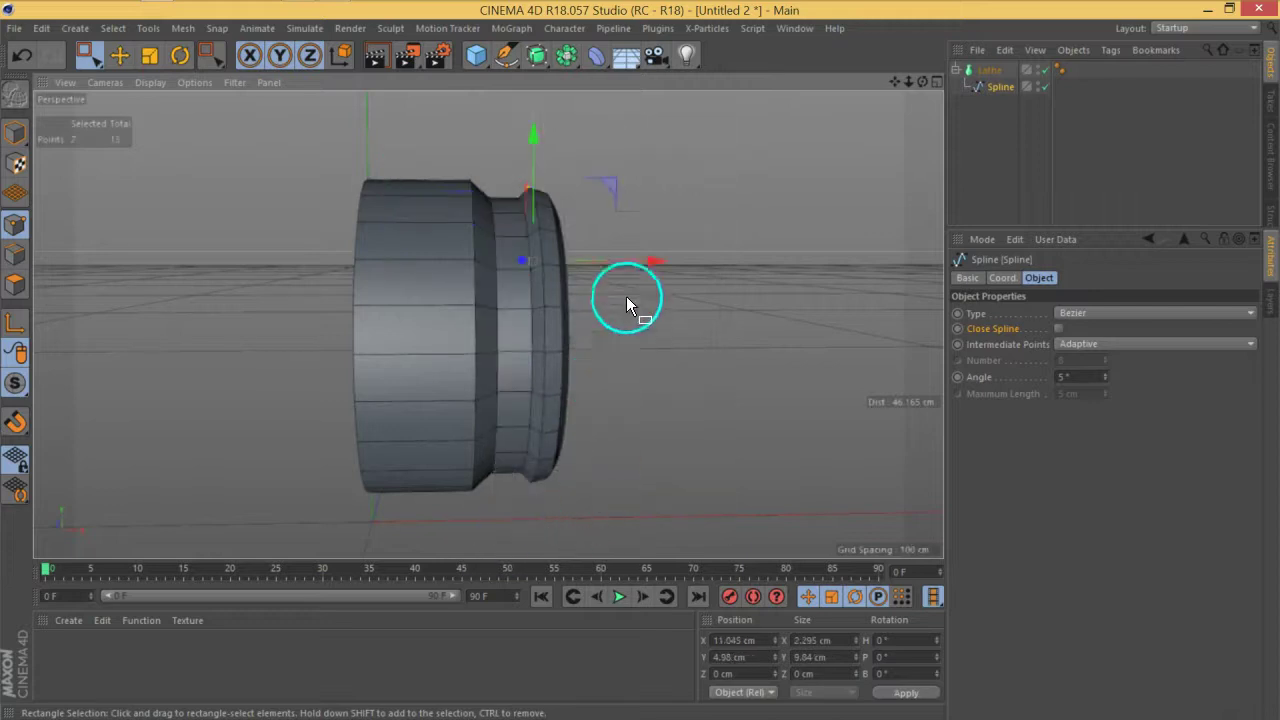
{"action": "left_click_drag", "start_coordinate": [639, 262], "coordinate": [621, 263]}
Raise the Lathe's Subdivision to 71
{"action": "left_click_drag", "start_coordinate": [694, 326], "coordinate": [590, 325], "text": "alt"}
{"action": "left_click", "coordinate": [990, 70]}
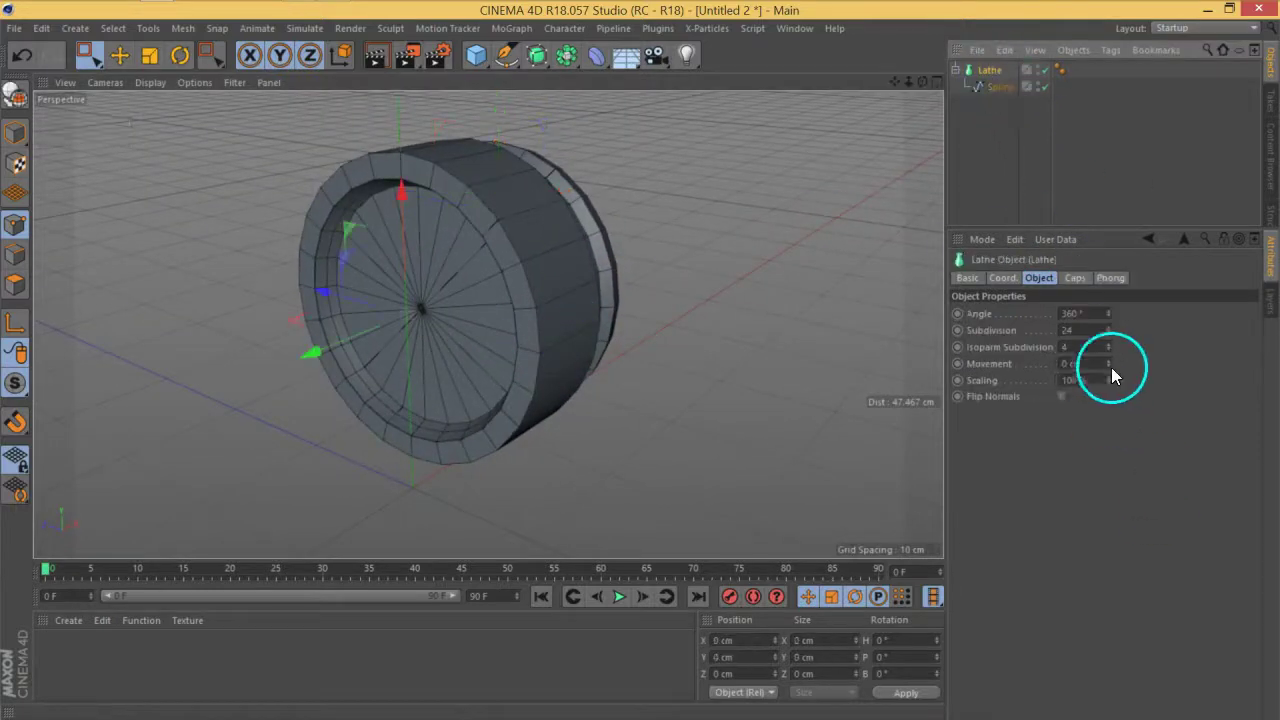
{"action": "mouse_move", "coordinate": [1107, 329]}
{"action": "left_mouse_down"}
{"action": "mouse_move", "coordinate": [1114, 386]}
{"action": "mouse_move", "coordinate": [1110, 340]}
{"action": "left_mouse_up"}
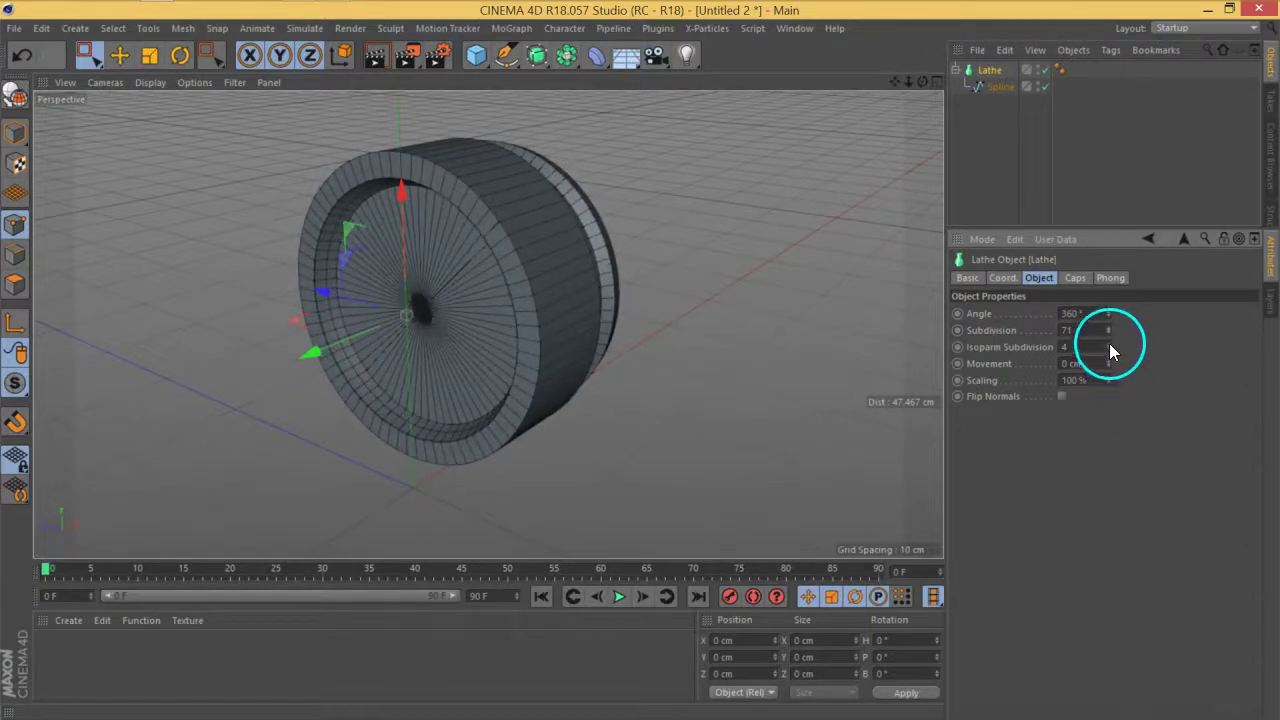
{"action": "left_click", "coordinate": [546, 320]}
Select the single spline point at the inner corner where the front disc meets the rim, using Live Selection
{"action": "left_click_drag", "start_coordinate": [670, 268], "coordinate": [492, 258], "text": "alt"}
{"action": "right_click_drag", "start_coordinate": [491, 252], "coordinate": [677, 251], "text": "alt"}
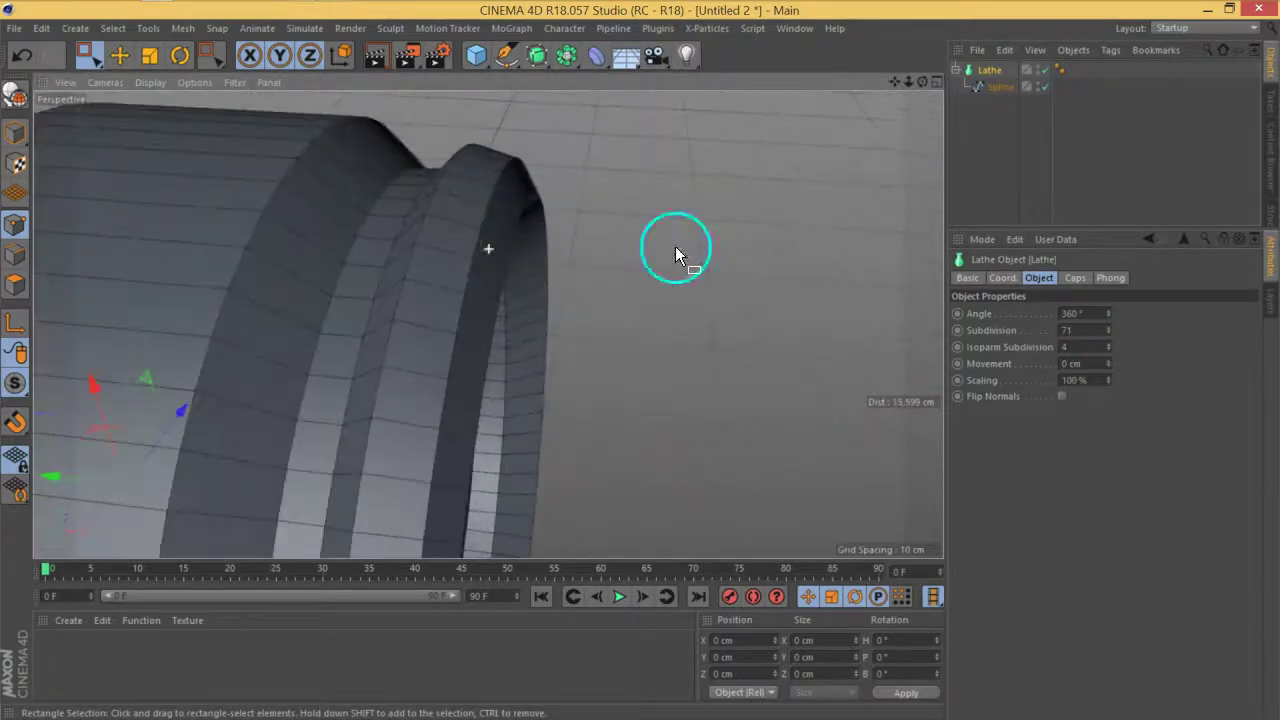
{"action": "left_click", "coordinate": [990, 87]}
{"action": "left_click_drag", "start_coordinate": [559, 283], "coordinate": [567, 267], "text": "alt"}
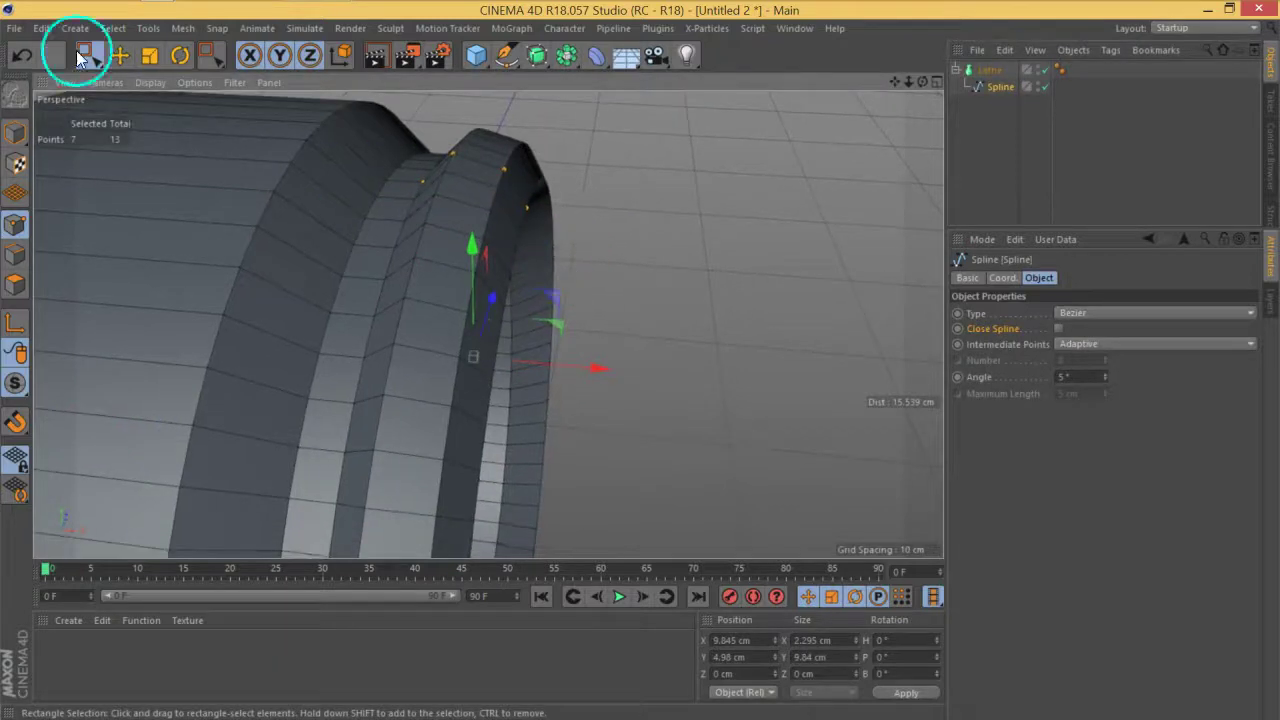
{"action": "left_click_drag", "start_coordinate": [96, 60], "coordinate": [105, 67]}
{"action": "left_click", "coordinate": [118, 78]}
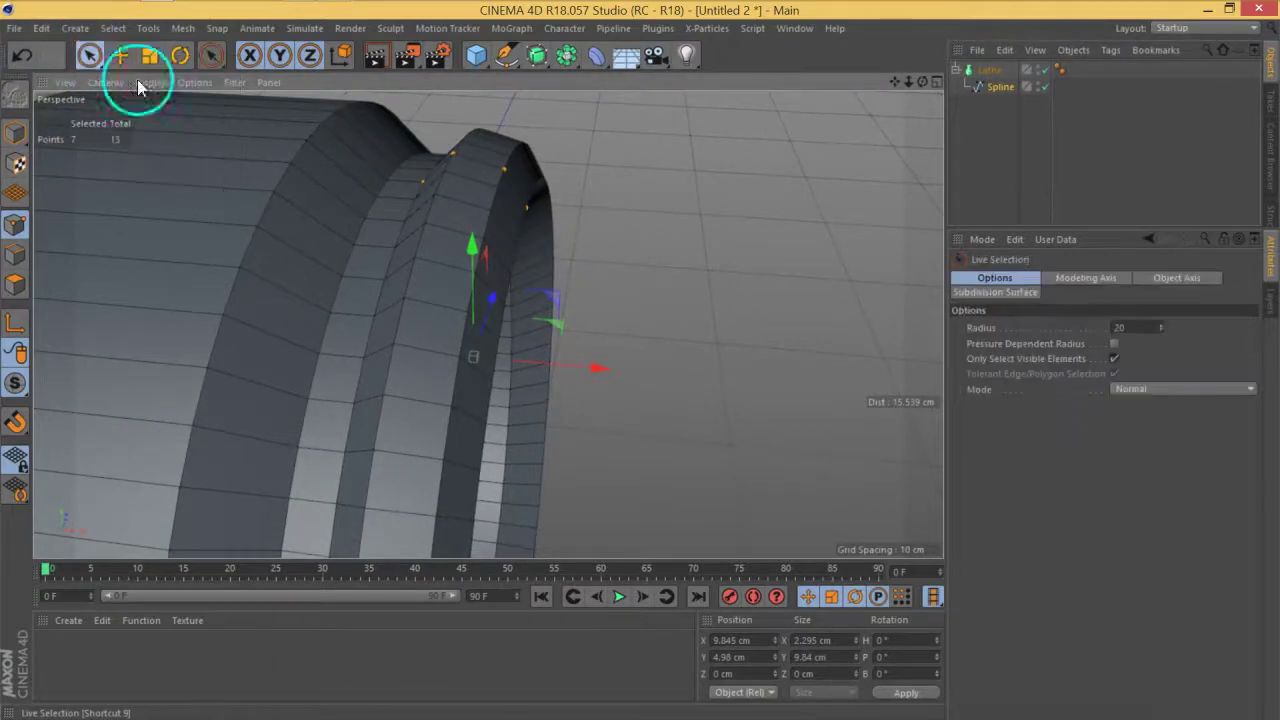
{"action": "left_click_drag", "start_coordinate": [649, 292], "coordinate": [604, 372], "text": "alt"}
{"action": "right_click_drag", "start_coordinate": [604, 372], "coordinate": [606, 316], "text": "alt"}
{"action": "left_click", "coordinate": [630, 284]}
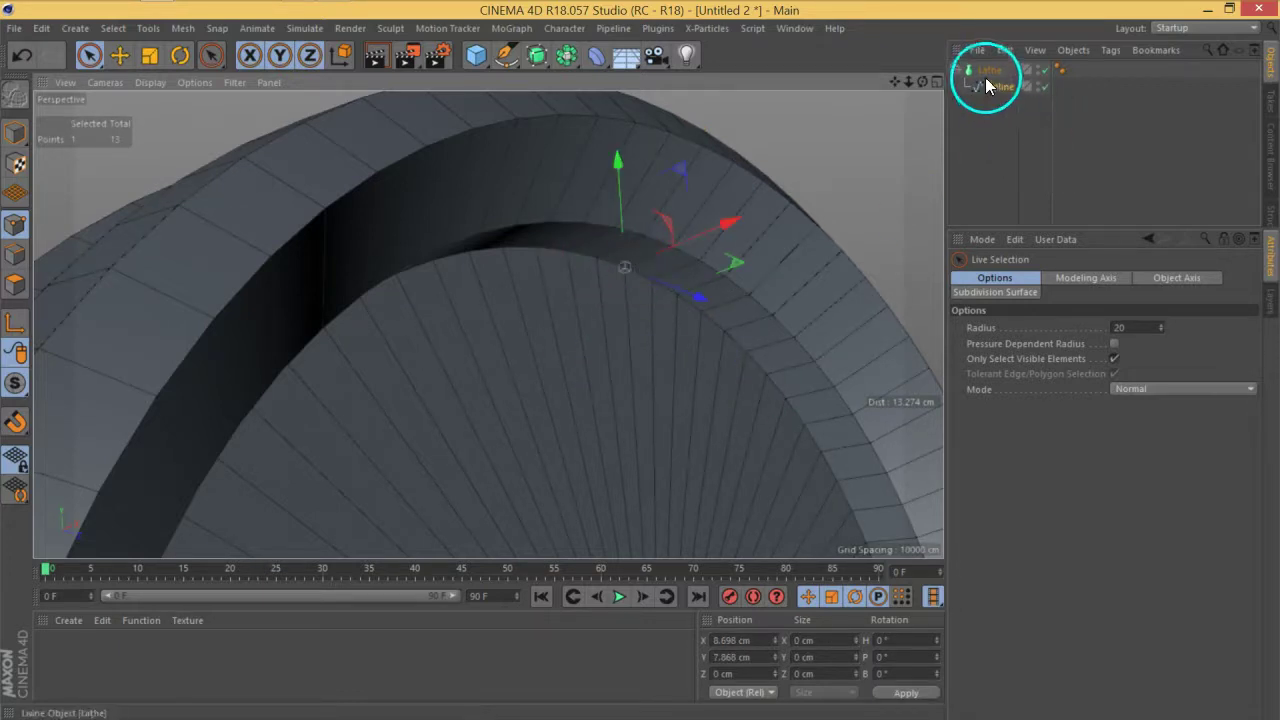
Chamfer the selected inner corner point into a wide rounded edge, trying a 0.26 cm radius and the Flat option first
{"action": "right_click", "coordinate": [612, 266]}
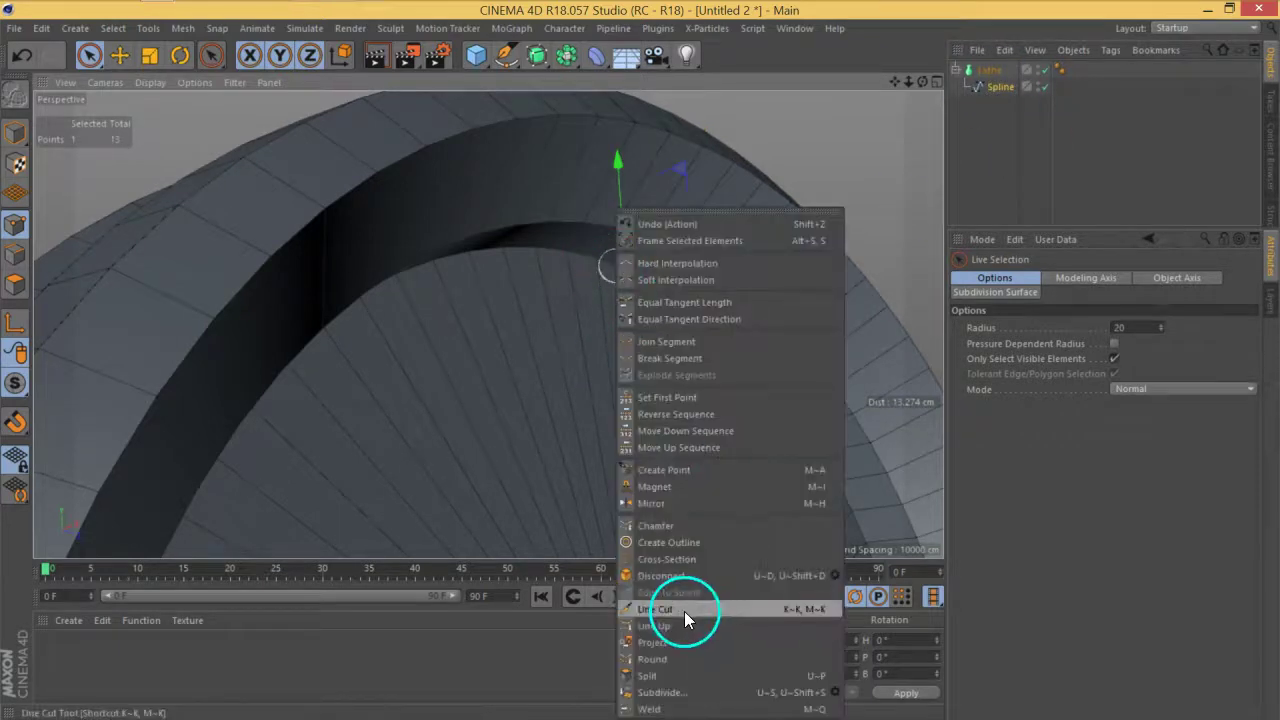
{"action": "left_click", "coordinate": [660, 526]}
{"action": "scroll", "coordinate": [619, 280], "scroll_direction": "up", "scroll_amount": 2}
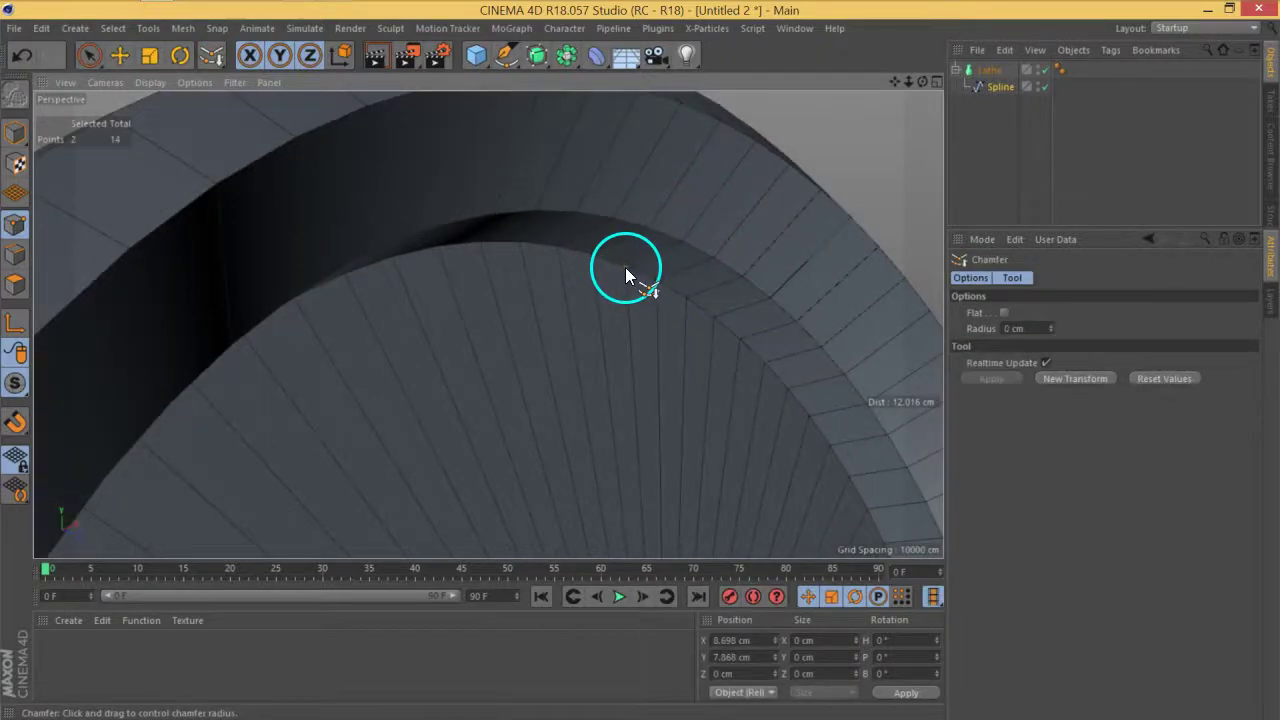
{"action": "left_click_drag", "start_coordinate": [625, 267], "coordinate": [646, 270]}
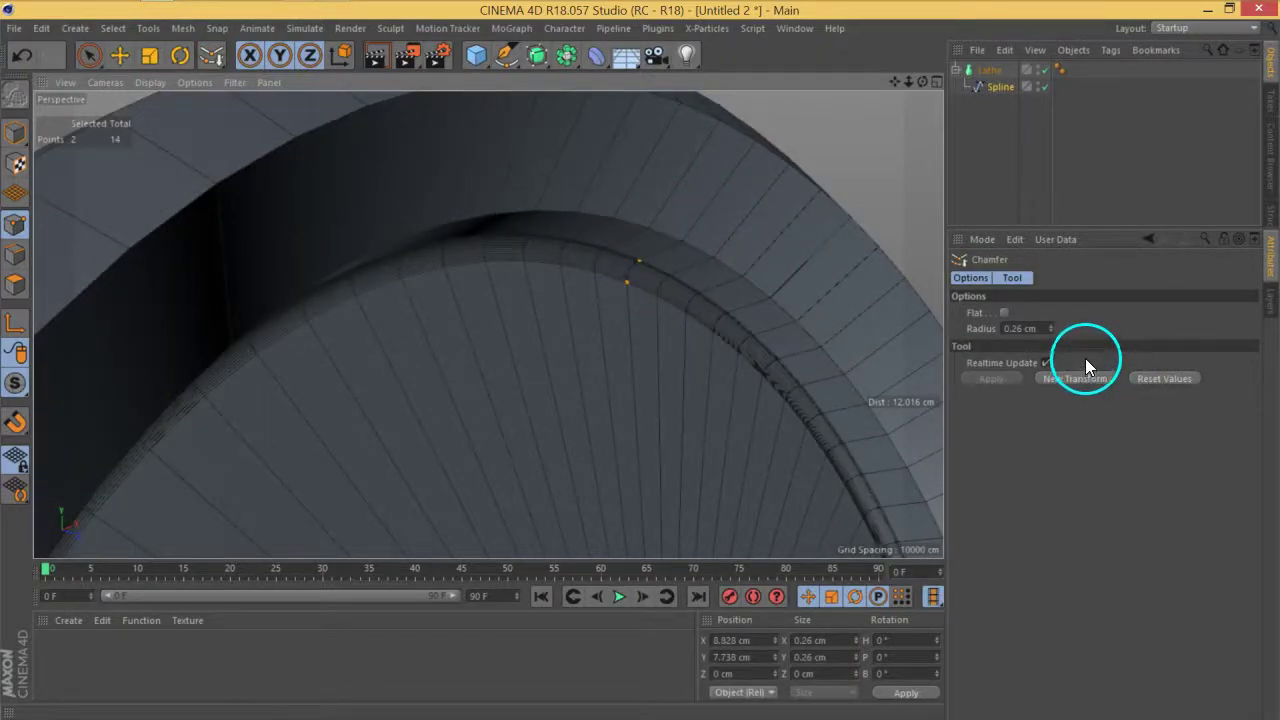
{"action": "left_click", "coordinate": [1005, 313]}
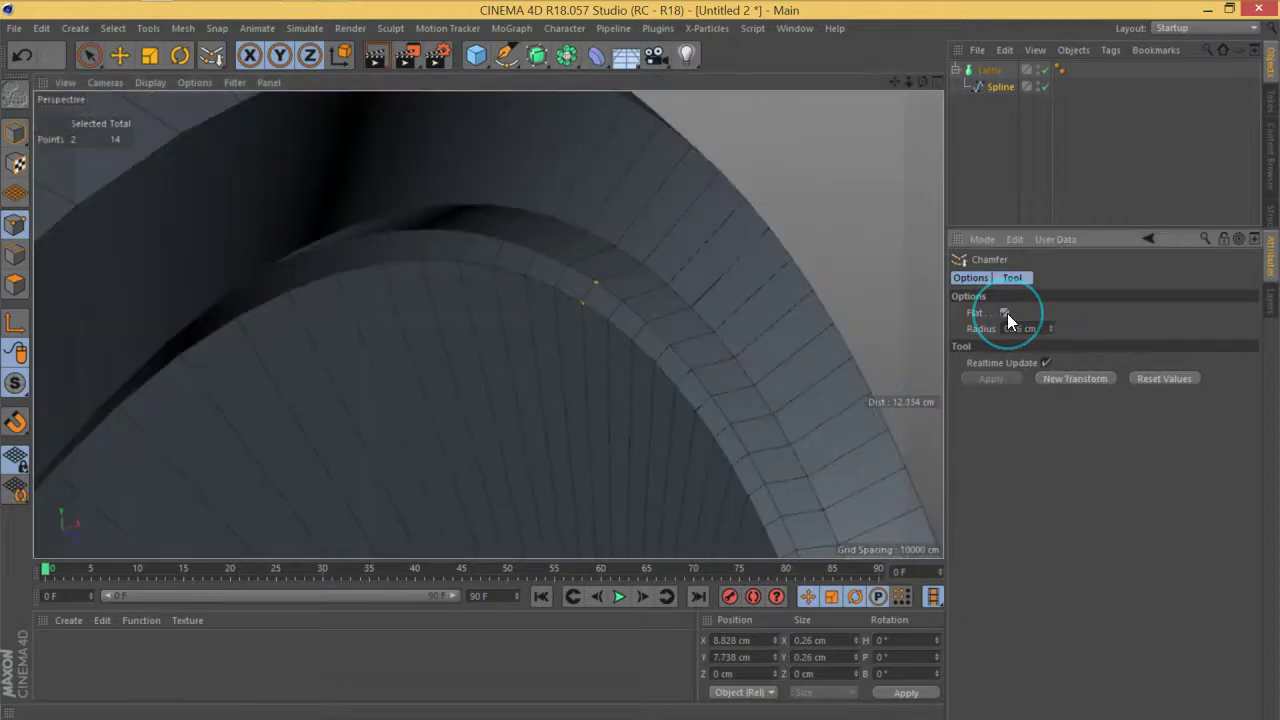
{"action": "left_click", "coordinate": [1005, 313]}
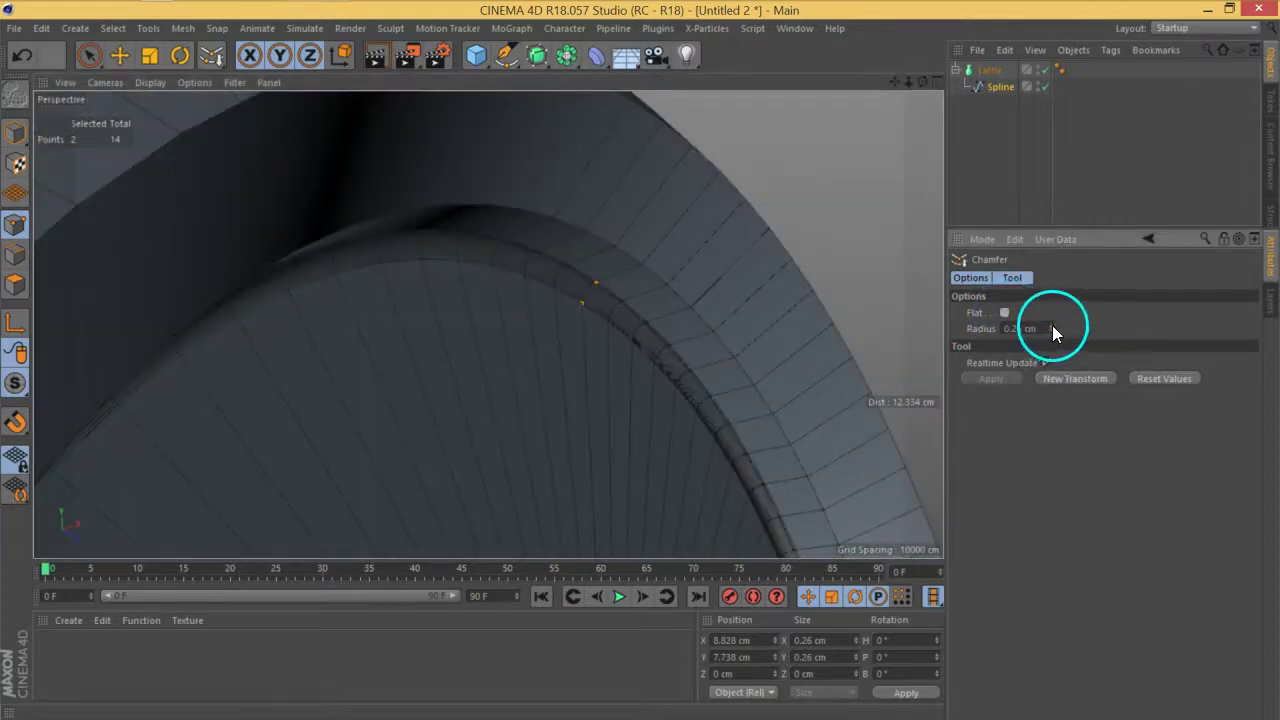
{"action": "key", "text": "ctrl+z"}
{"action": "left_click_drag", "start_coordinate": [589, 300], "coordinate": [673, 233]}
Select the neighbouring spline point on the rim's inner side and chamfer it with a radius of 1.13 cm
{"action": "left_click", "coordinate": [93, 55]}
{"action": "left_click", "coordinate": [648, 268]}
{"action": "key", "text": "space"}
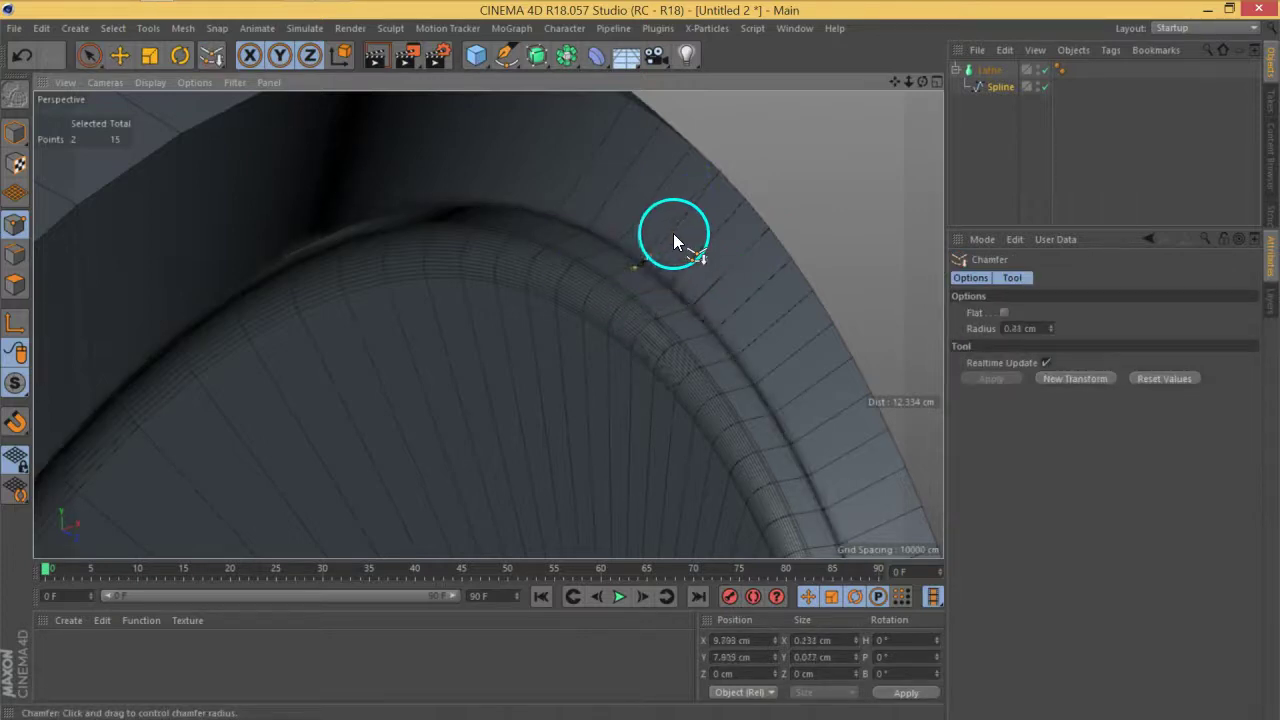
{"action": "left_click_drag", "start_coordinate": [732, 198], "coordinate": [689, 279]}
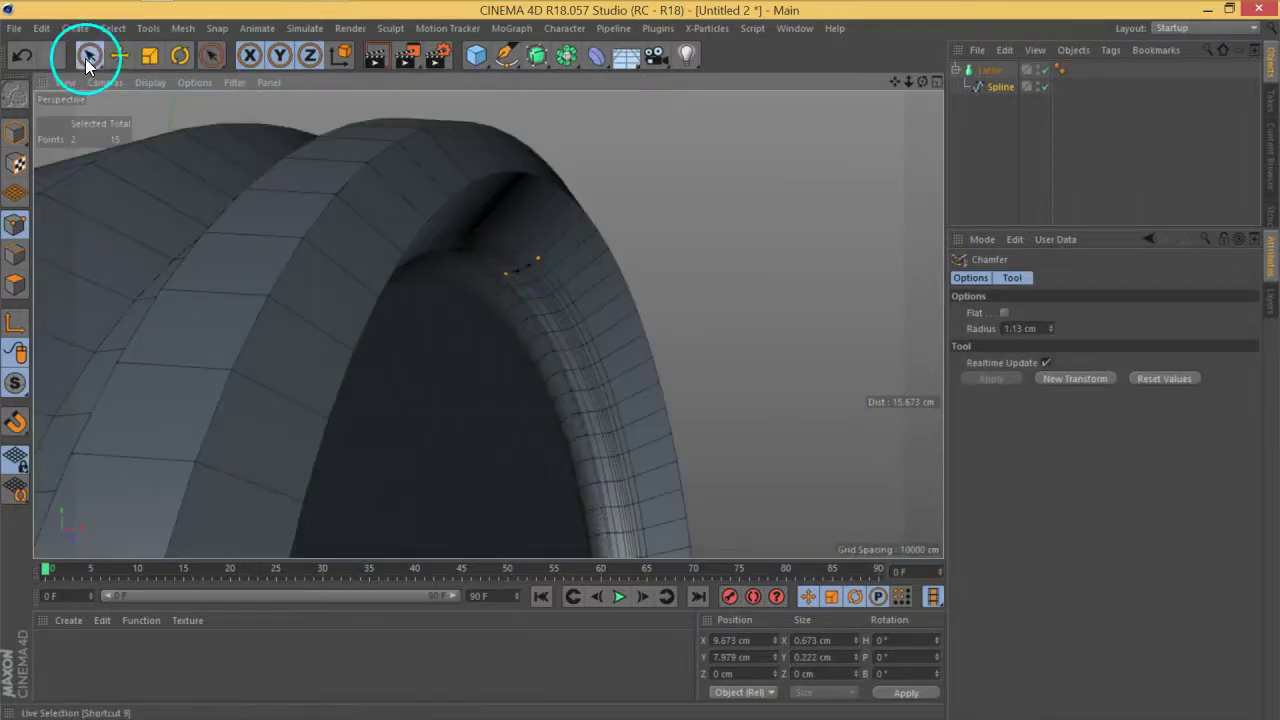
Select seven corner points along the spline's outer profile, from the back rim across to the front edge, using Live Selection
{"action": "left_click", "coordinate": [87, 63]}
{"action": "left_click", "coordinate": [574, 209]}
{"action": "left_click", "coordinate": [569, 168], "text": "shift"}
{"action": "left_click", "coordinate": [528, 160], "text": "shift"}
{"action": "mouse_move", "coordinate": [437, 232]}
{"action": "left_mouse_down", "text": "alt"}
{"action": "mouse_move", "coordinate": [414, 209]}
{"action": "mouse_move", "coordinate": [491, 183]}
{"action": "mouse_move", "coordinate": [556, 242]}
{"action": "mouse_move", "coordinate": [362, 231]}
{"action": "left_mouse_up", "text": "alt"}
{"action": "left_click", "coordinate": [317, 185], "text": "shift"}
{"action": "left_click", "coordinate": [183, 131], "text": "shift"}
{"action": "left_click", "coordinate": [226, 212], "text": "shift"}
{"action": "mouse_move", "coordinate": [226, 212]}
{"action": "left_mouse_down", "text": "alt"}
{"action": "mouse_move", "coordinate": [651, 240]}
{"action": "mouse_move", "coordinate": [329, 234]}
{"action": "mouse_move", "coordinate": [296, 296]}
{"action": "mouse_move", "coordinate": [254, 263]}
{"action": "mouse_move", "coordinate": [278, 217]}
{"action": "left_mouse_up", "text": "alt"}
{"action": "left_click", "coordinate": [285, 207], "text": "shift"}
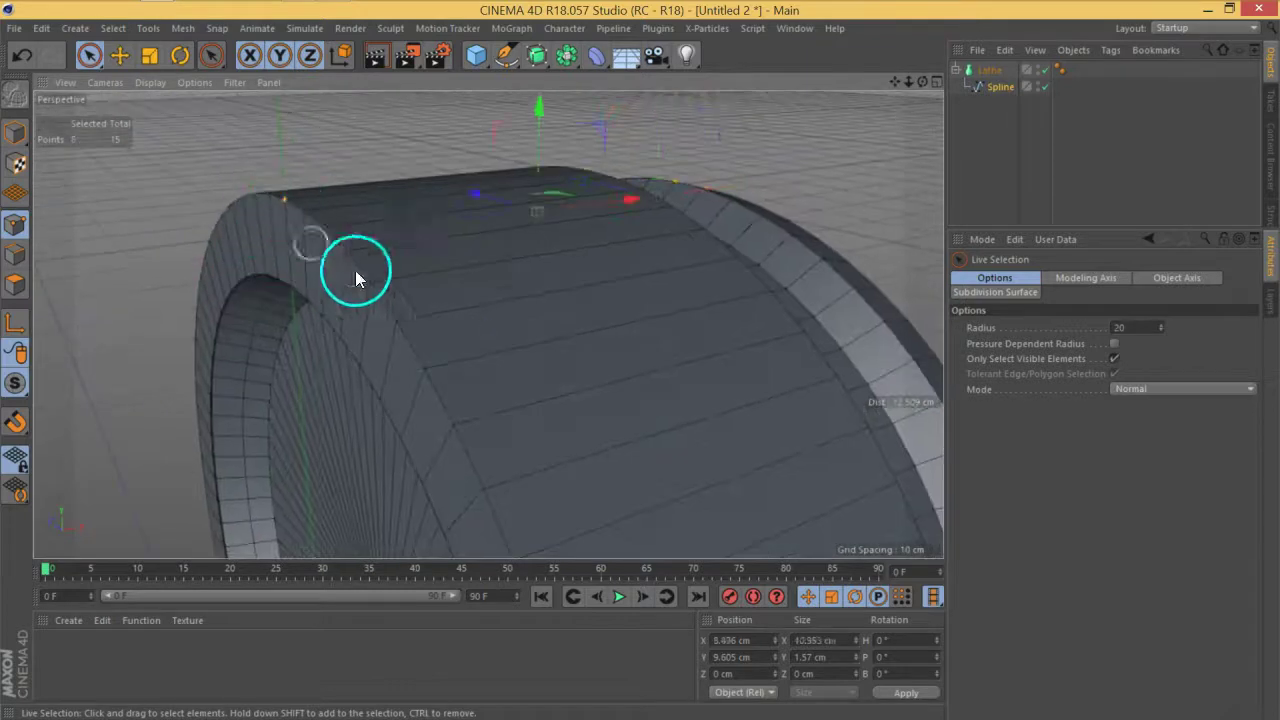
{"action": "left_click_drag", "start_coordinate": [354, 271], "coordinate": [322, 300], "text": "alt"}
{"action": "left_click_drag", "start_coordinate": [665, 323], "coordinate": [494, 222], "text": "alt"}
Chamfer the seven selected outer profile points into rounded edges
{"action": "key", "text": "m"}
{"action": "key", "text": "s"}
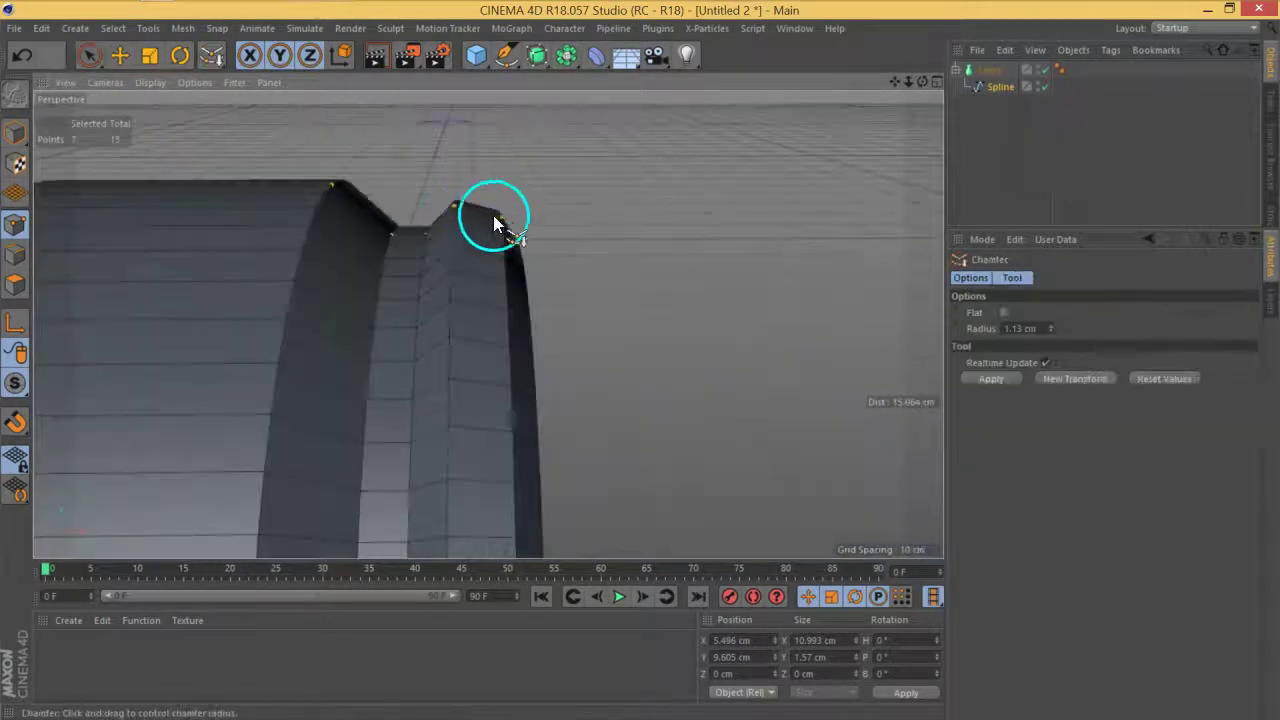
{"action": "left_click_drag", "start_coordinate": [578, 292], "coordinate": [451, 224], "text": "alt"}
{"action": "middle_click_drag", "start_coordinate": [451, 224], "coordinate": [471, 249], "text": "alt"}
{"action": "scroll", "coordinate": [471, 249], "scroll_direction": "up", "scroll_amount": 3}
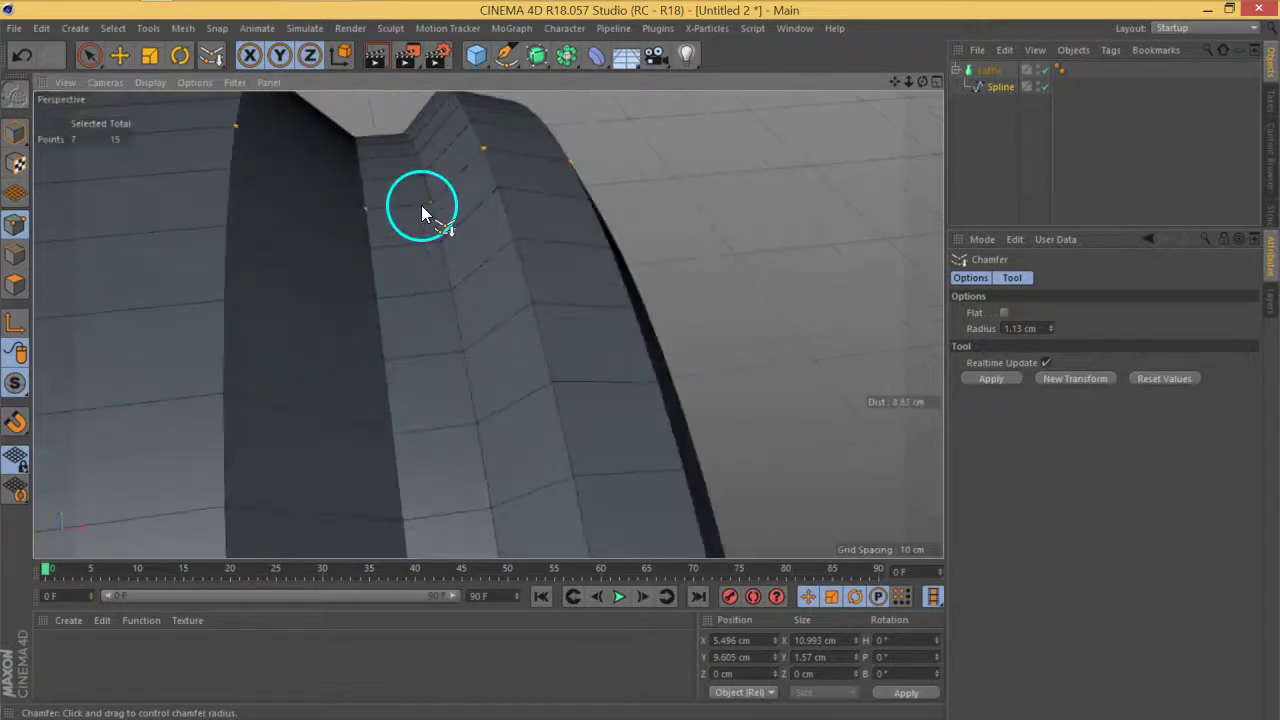
{"action": "left_click_drag", "start_coordinate": [431, 203], "coordinate": [484, 193]}
{"action": "left_click_drag", "start_coordinate": [484, 193], "coordinate": [536, 270], "text": "alt"}
Select the two spline points at the front rim's inner edge and the corner beside the disc
{"action": "left_click", "coordinate": [88, 57]}
{"action": "left_click", "coordinate": [549, 251]}
{"action": "left_click_drag", "start_coordinate": [586, 309], "coordinate": [537, 268], "text": "alt"}
{"action": "scroll", "coordinate": [537, 268], "scroll_direction": "down", "scroll_amount": 3}
{"action": "scroll", "coordinate": [543, 318], "scroll_direction": "up", "scroll_amount": 5}
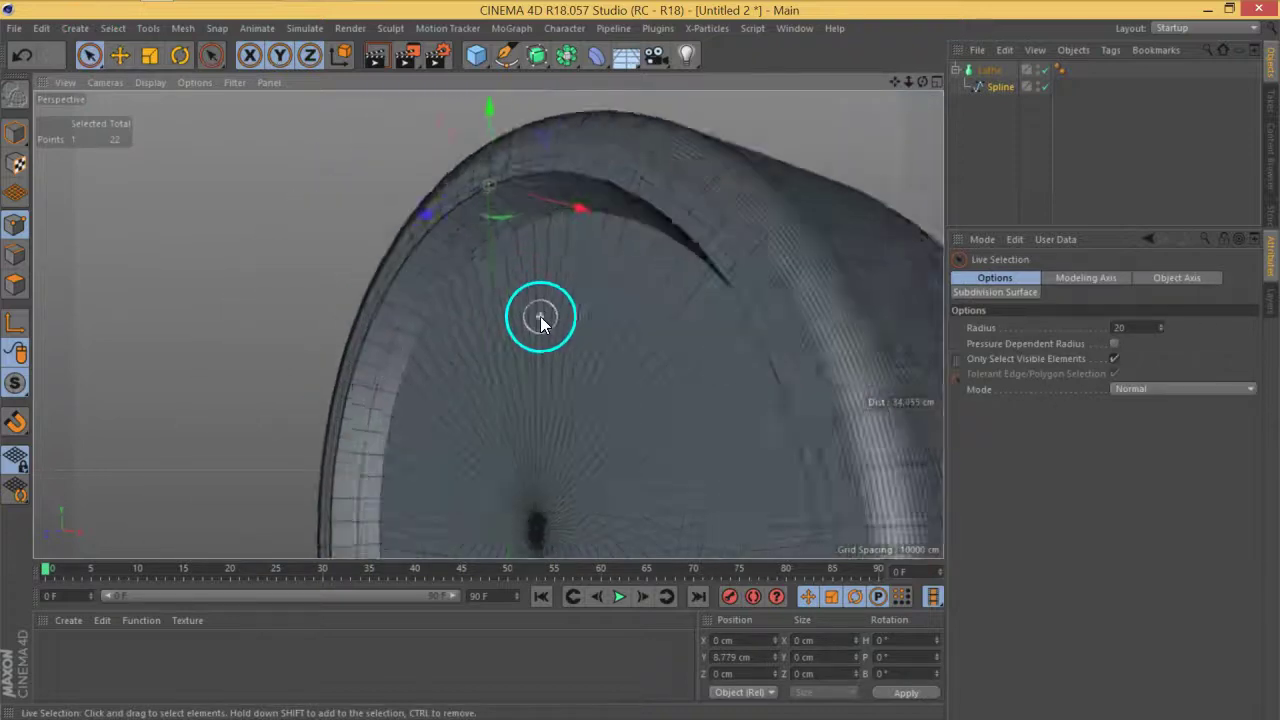
{"action": "left_click", "coordinate": [531, 211], "text": "shift"}
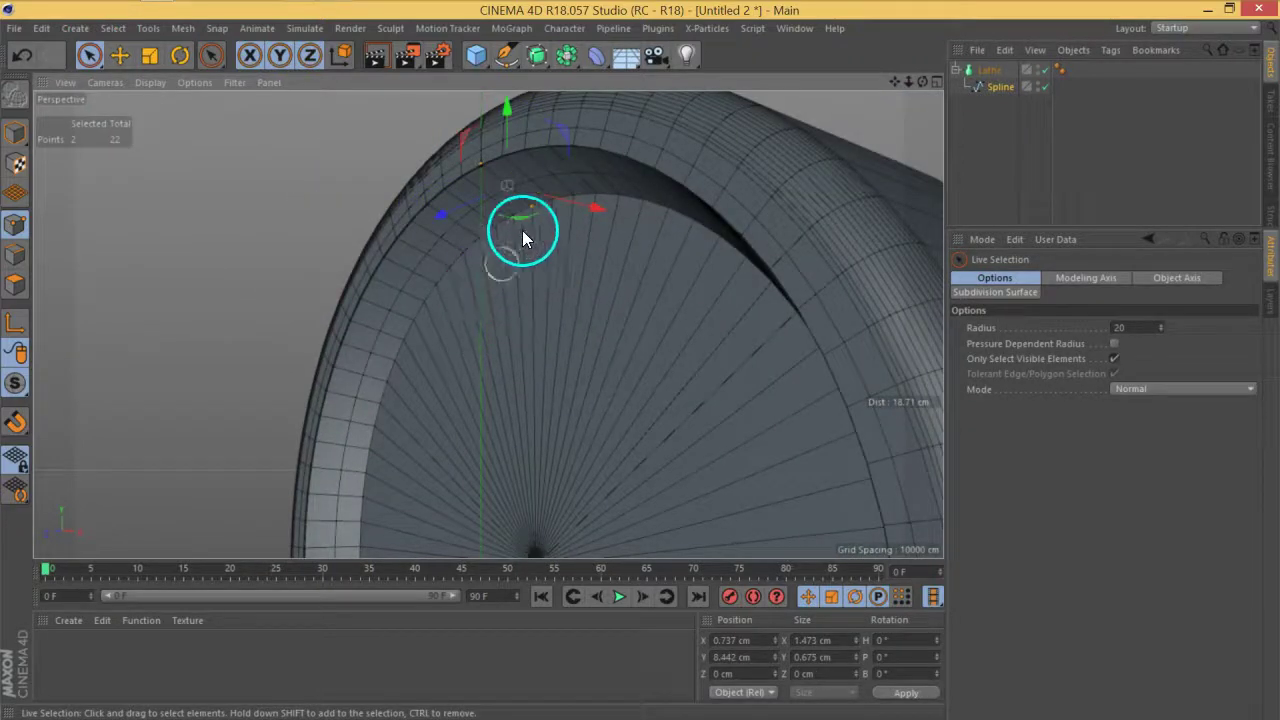
Chamfer the two selected front rim points into rounded edges
{"action": "right_click", "coordinate": [531, 206]}
{"action": "left_click", "coordinate": [207, 73]}
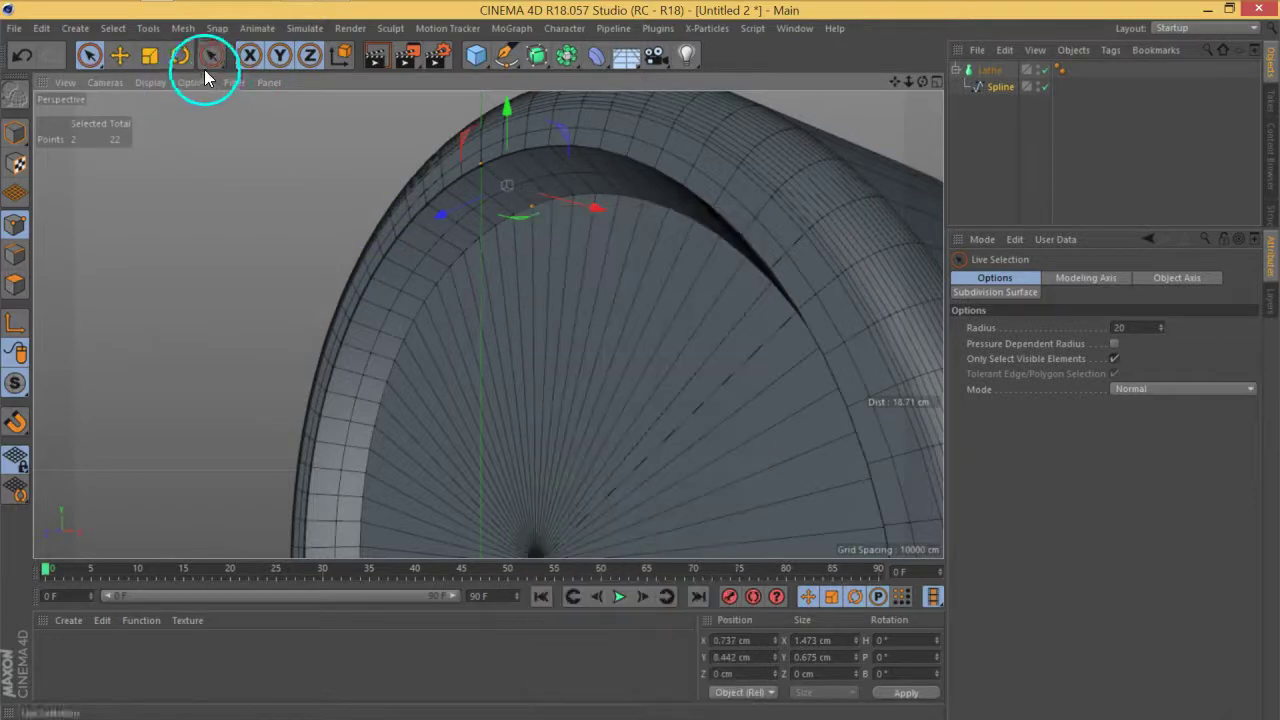
{"action": "key", "text": "space"}
{"action": "scroll", "coordinate": [530, 210], "scroll_direction": "up", "scroll_amount": 2}
{"action": "left_click_drag", "start_coordinate": [543, 200], "coordinate": [381, 327]}
{"action": "scroll", "coordinate": [560, 171], "scroll_direction": "down", "scroll_amount": 4}
{"action": "middle_click_drag", "start_coordinate": [646, 334], "coordinate": [518, 257], "text": "alt"}
{"action": "left_click_drag", "start_coordinate": [518, 257], "coordinate": [599, 295], "text": "alt"}
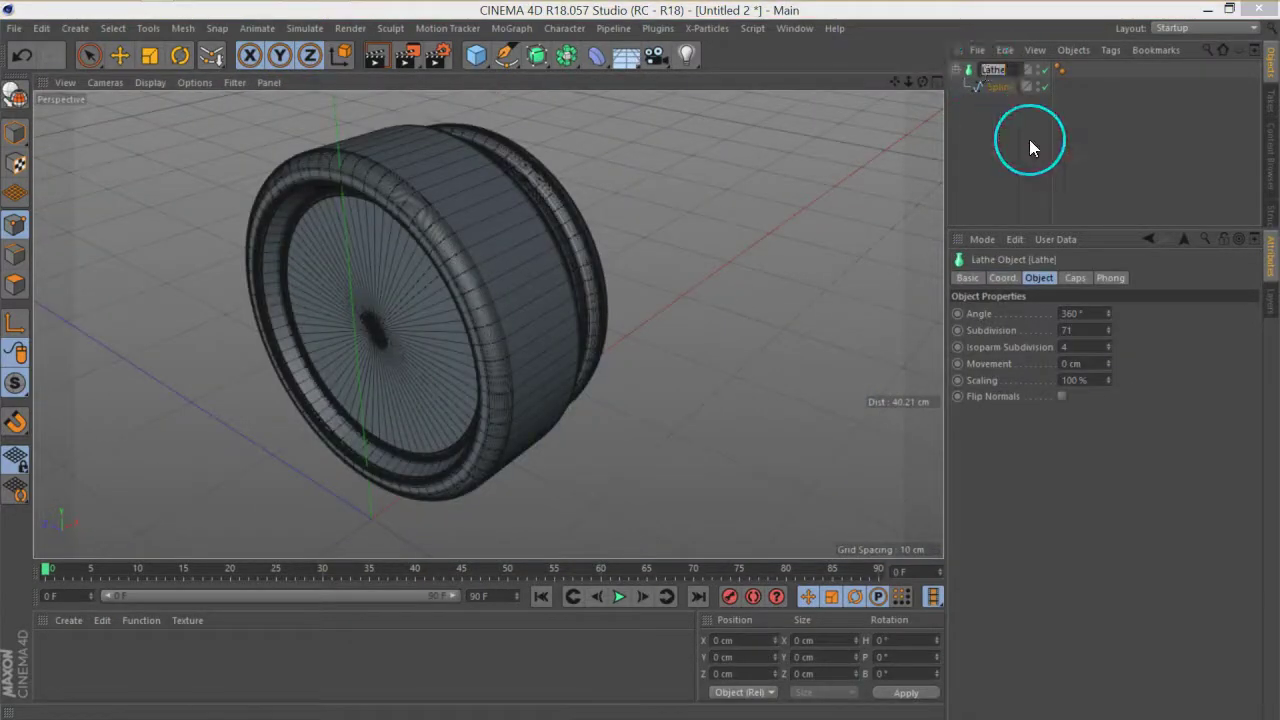
Rename the Lathe object as Clock_Body
{"action": "type", "text": "ؤمخؤن"}
{"action": "key", "text": "BackSpace"}
{"action": "key", "text": "BackSpace"}
{"action": "key", "text": "BackSpace"}
{"action": "key", "text": "BackSpace"}
{"action": "type", "text": "Clock_Body"}
{"action": "left_click", "coordinate": [995, 141]}
{"action": "left_click_drag", "start_coordinate": [590, 282], "coordinate": [511, 274], "text": "alt"}
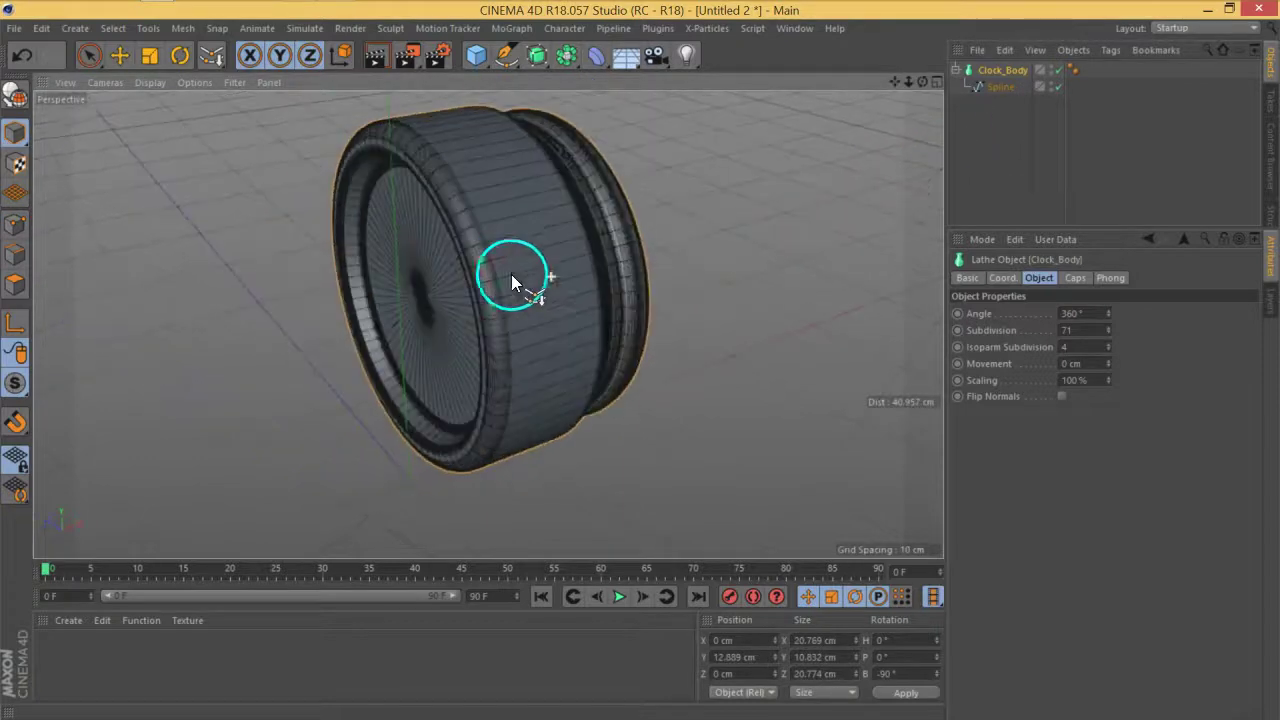
Convert Clock_Body from a Lathe into an editable polygon object
{"action": "left_click", "coordinate": [89, 55]}
{"action": "left_click_drag", "start_coordinate": [553, 322], "coordinate": [600, 295], "text": "alt"}
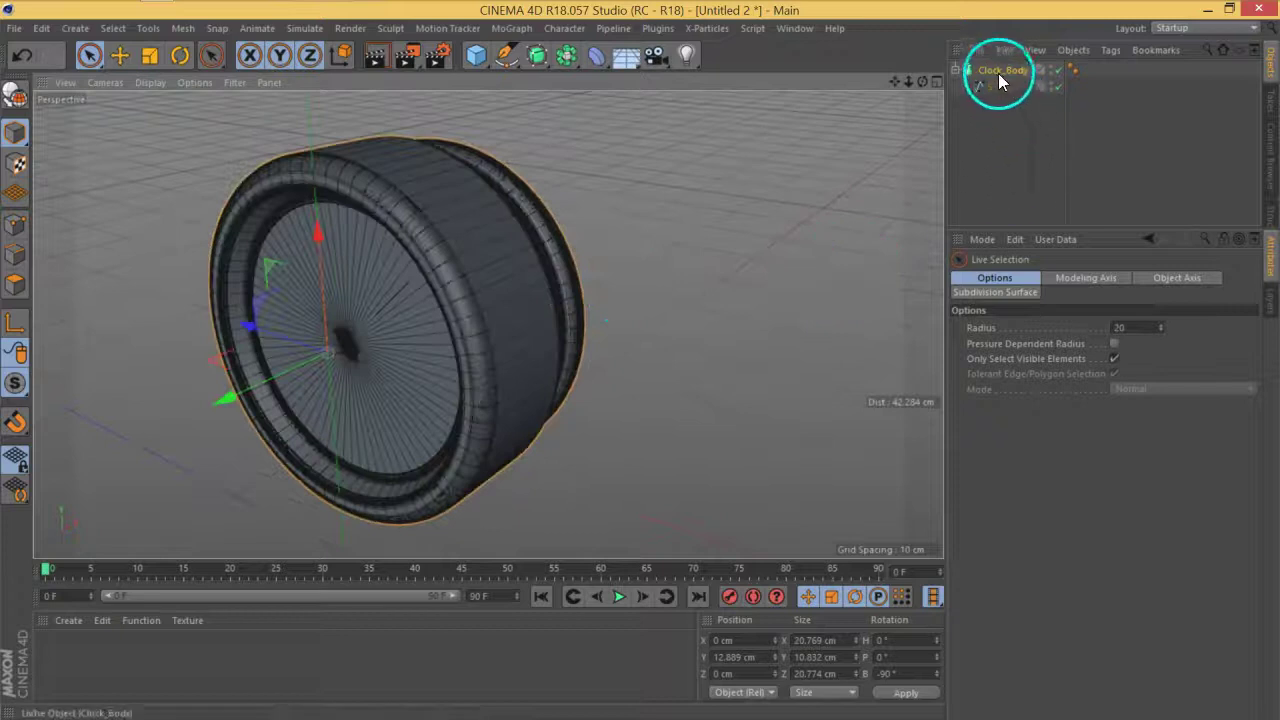
{"action": "left_click", "coordinate": [998, 71]}
{"action": "key", "text": "v"}
{"action": "left_click", "coordinate": [1002, 156]}
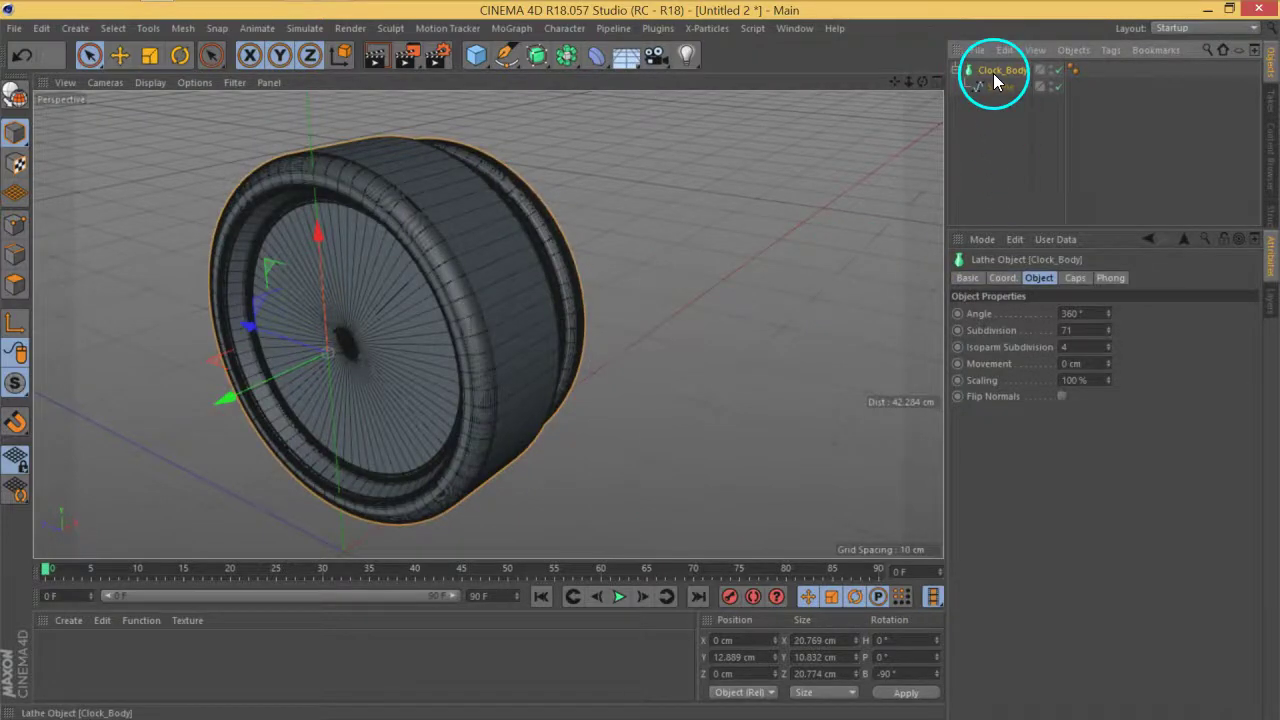
{"action": "key", "text": "c"}
{"action": "key", "text": "Return"}
Optimize the Clock_Body mesh to merge its duplicate points
{"action": "right_click", "coordinate": [719, 258]}
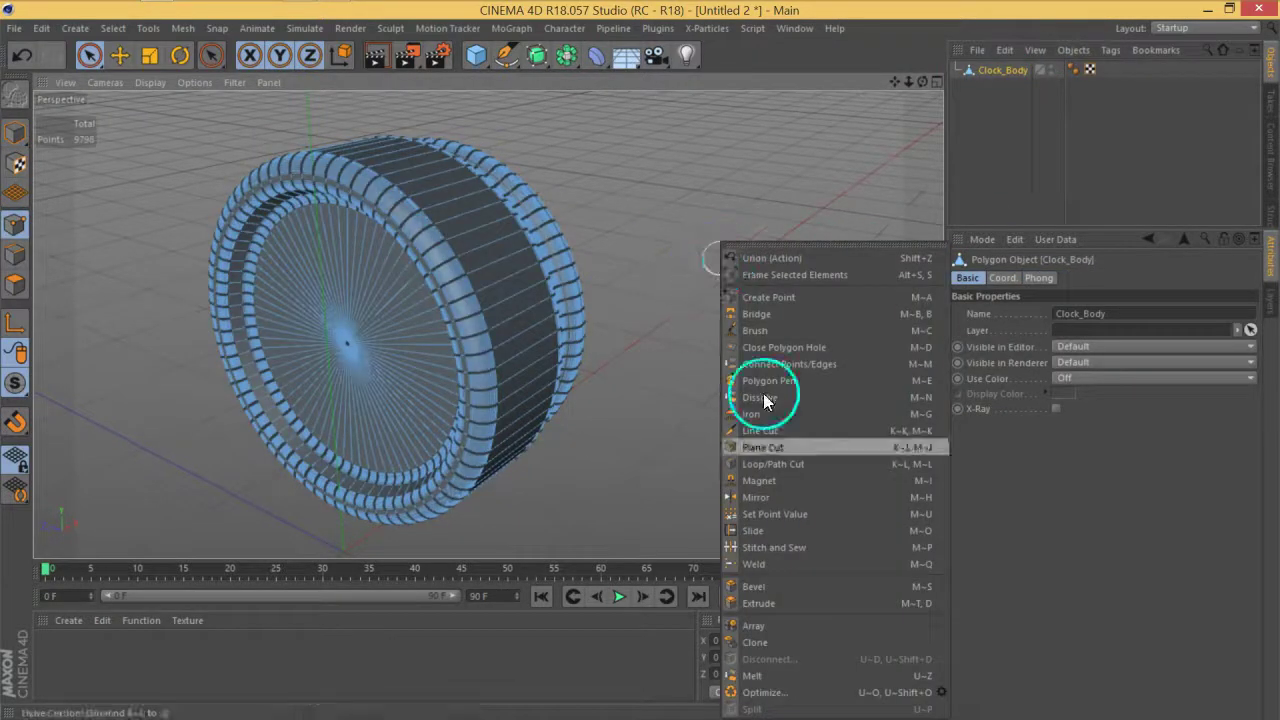
{"action": "left_click", "coordinate": [765, 692]}
{"action": "left_click", "coordinate": [522, 440]}
Cut an edge loop around the middle of the body's wide outer band and switch Clock_Body to edge editing
{"action": "left_click_drag", "start_coordinate": [638, 364], "coordinate": [590, 420], "text": "alt"}
{"action": "right_click", "coordinate": [483, 286]}
{"action": "right_click_drag", "start_coordinate": [521, 437], "coordinate": [529, 464]}
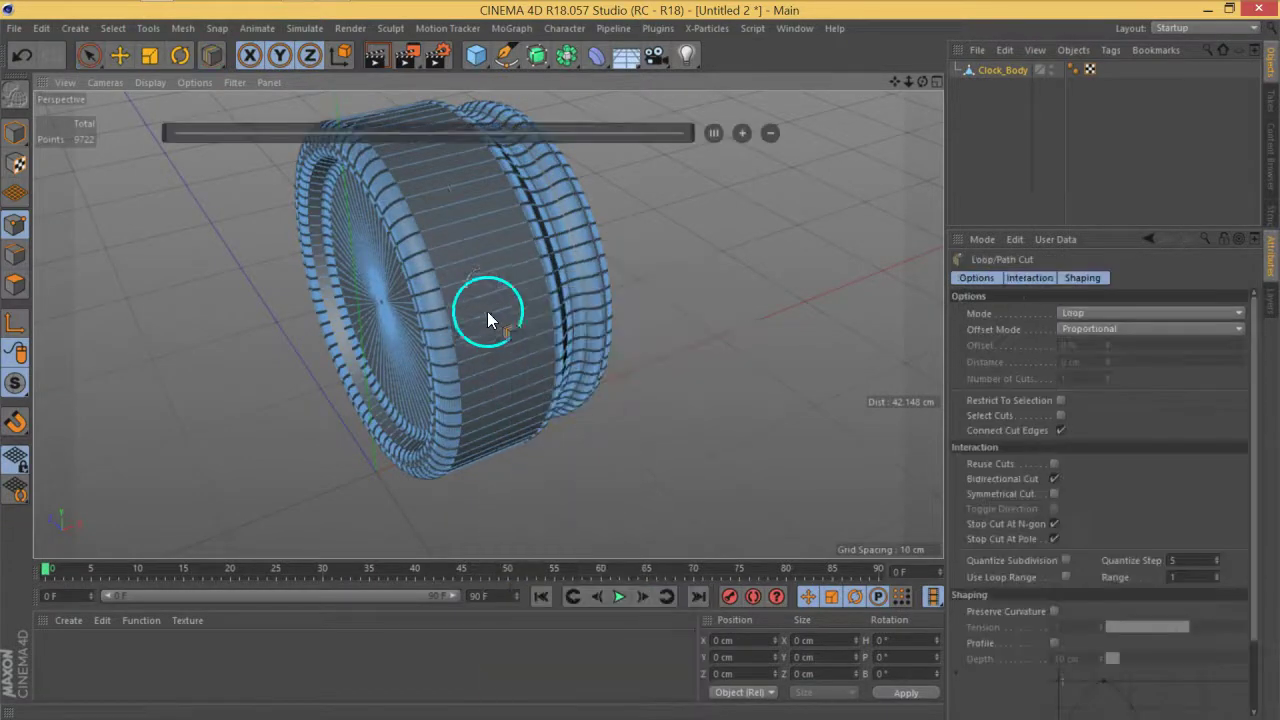
{"action": "left_click", "coordinate": [485, 273]}
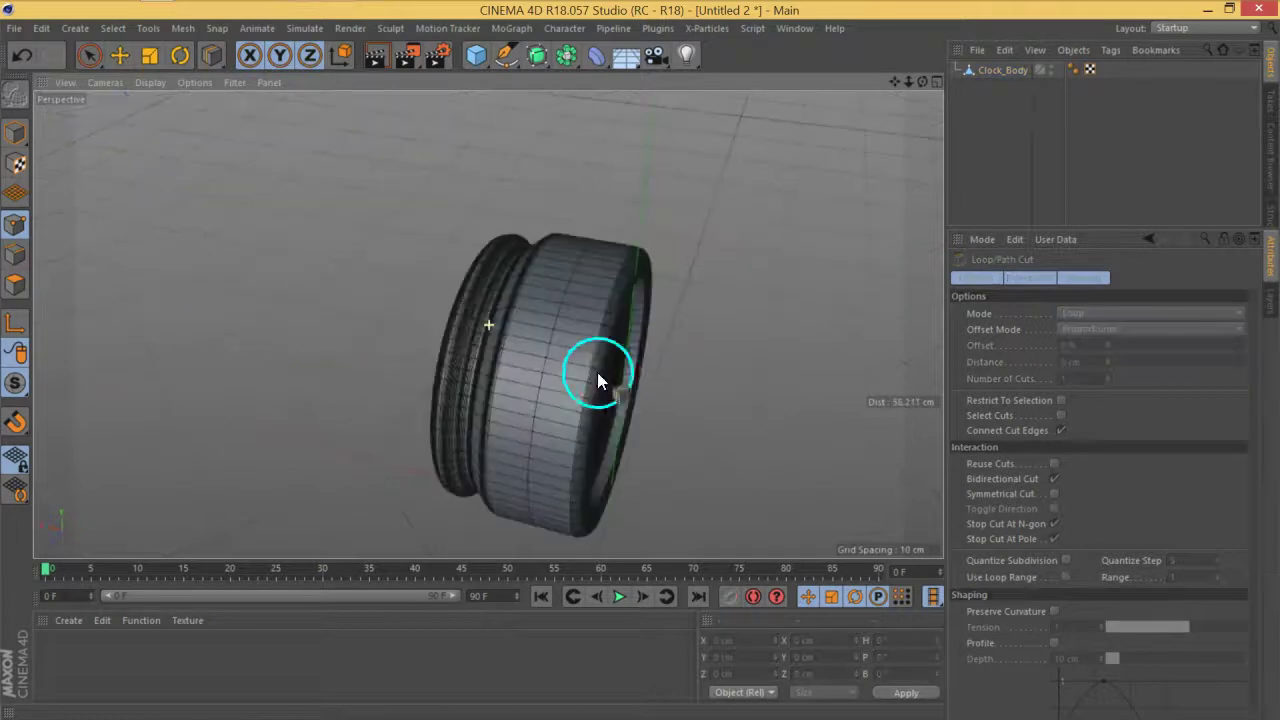
{"action": "left_click", "coordinate": [15, 255]}
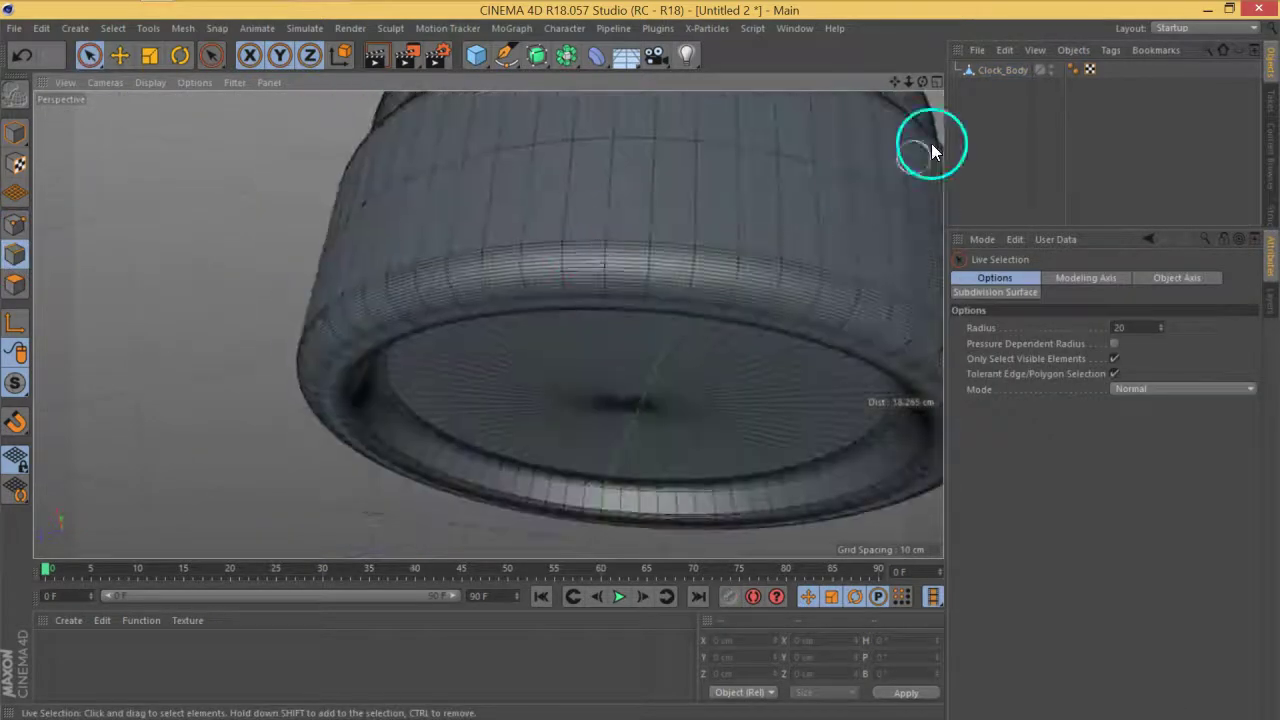
{"action": "left_click", "coordinate": [986, 72]}
{"action": "left_click", "coordinate": [936, 81]}
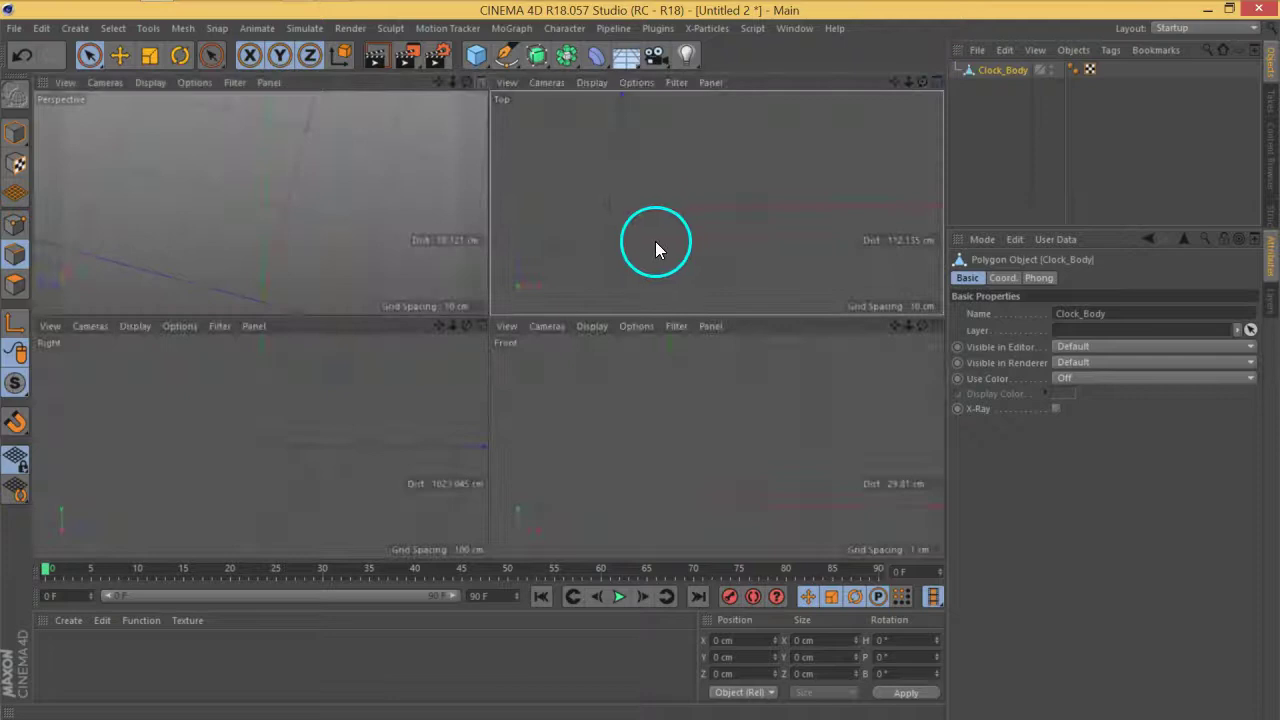
{"action": "middle_click", "coordinate": [663, 237]}
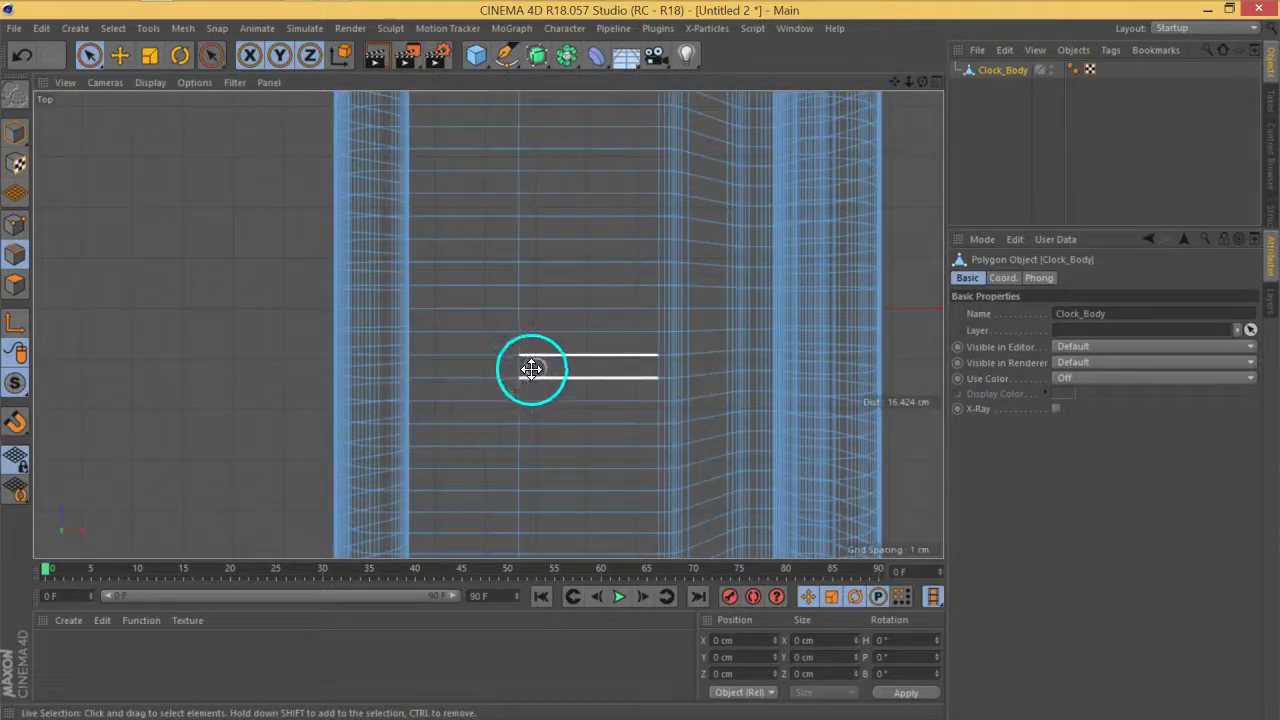
{"action": "middle_click", "coordinate": [531, 369]}
{"action": "middle_click", "coordinate": [514, 295]}
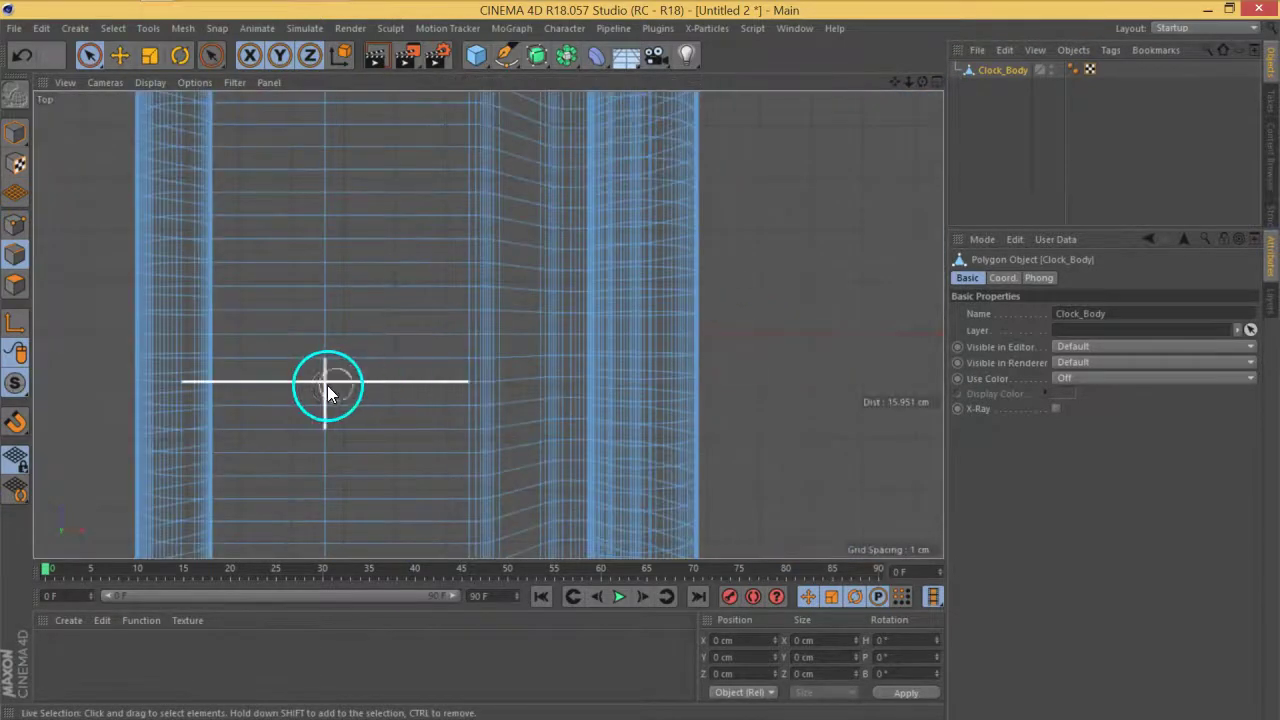
{"action": "scroll", "coordinate": [330, 400], "scroll_direction": "up", "scroll_amount": 2}
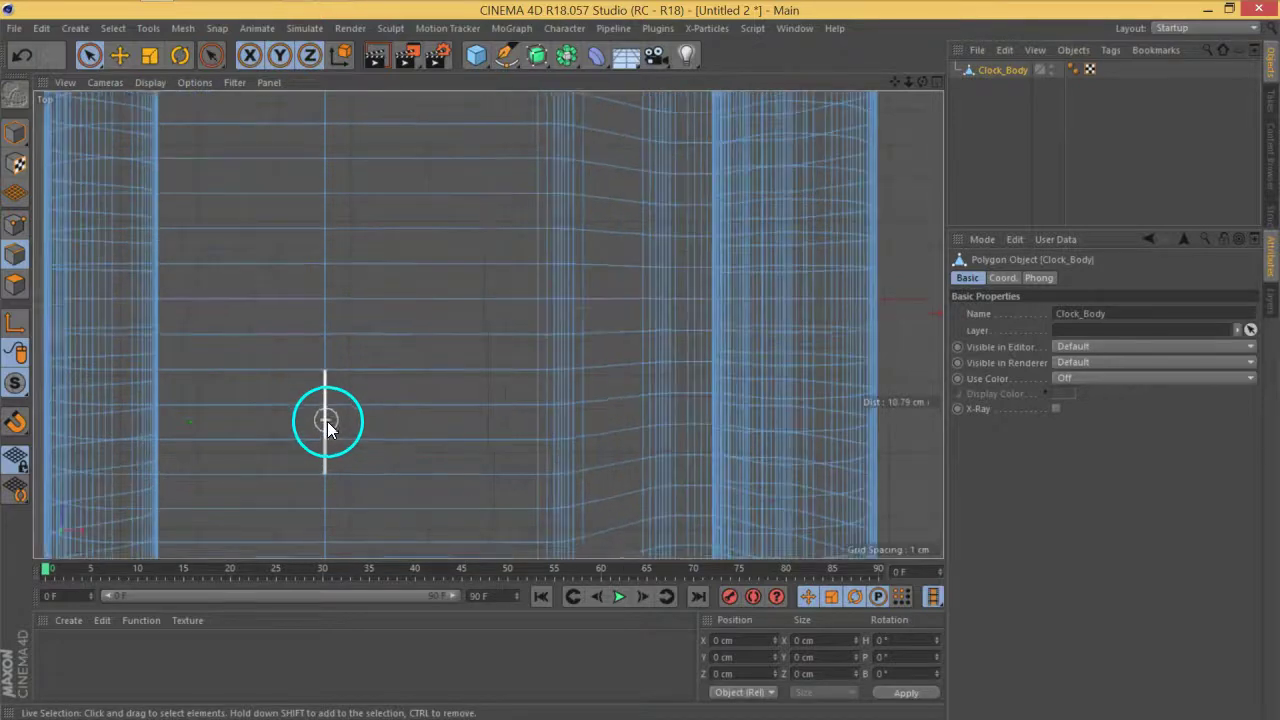
{"action": "middle_click", "coordinate": [325, 421]}
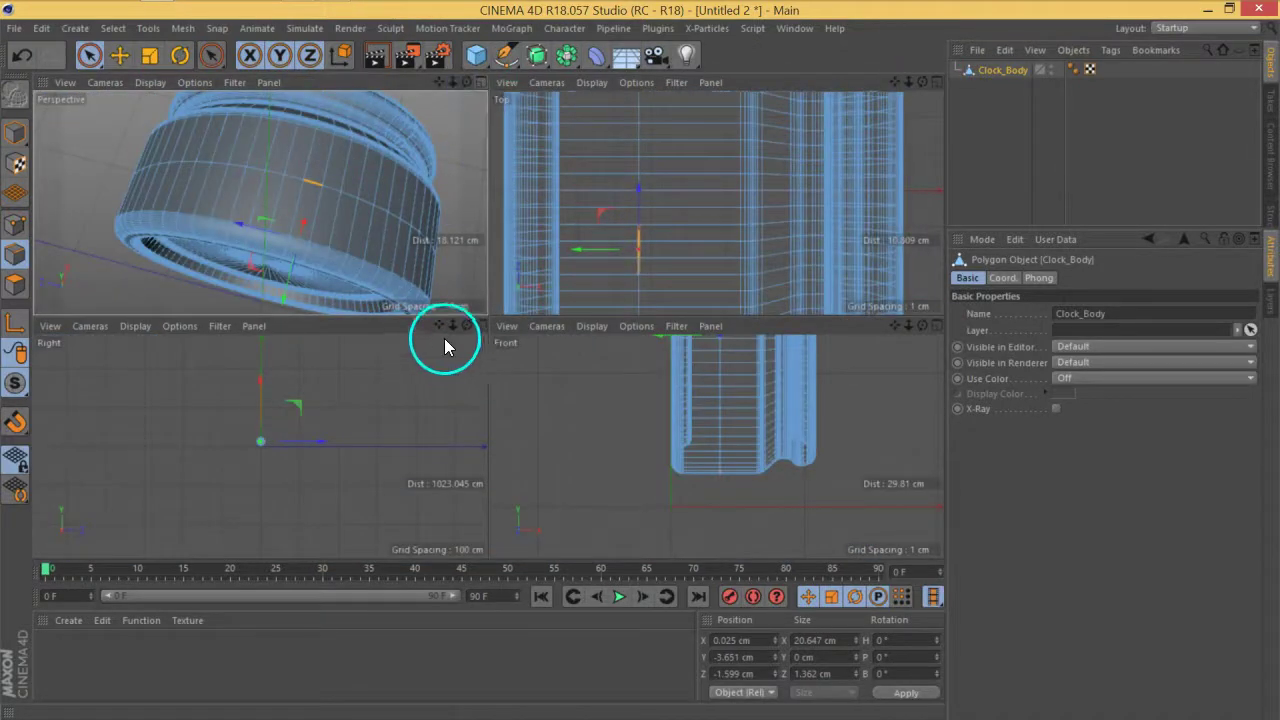
{"action": "middle_click", "coordinate": [282, 187]}
Select five adjacent edges of the middle loop on the outer band, using Live Selection with a radius of 14
{"action": "left_click_drag", "start_coordinate": [609, 387], "coordinate": [486, 269], "text": "alt"}
{"action": "scroll", "coordinate": [486, 263], "scroll_direction": "up", "scroll_amount": 11}
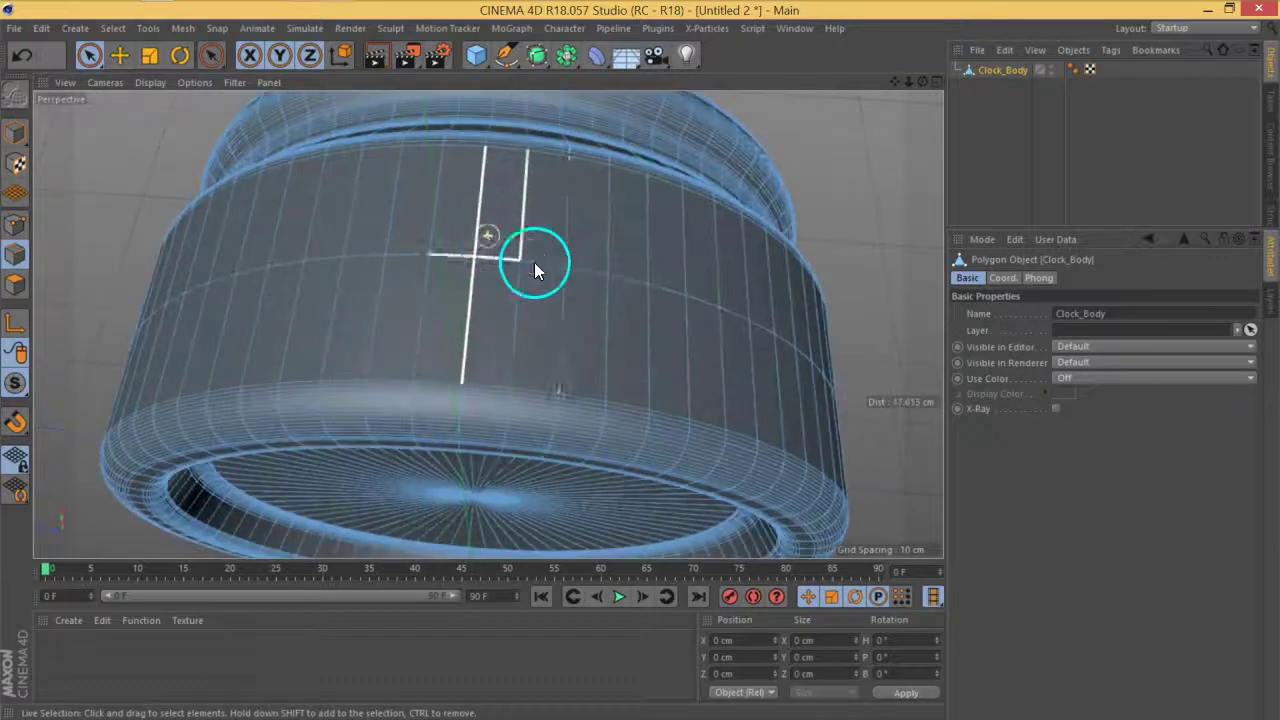
{"action": "scroll", "coordinate": [592, 271], "scroll_direction": "up", "scroll_amount": 1}
{"action": "key", "text": "9"}
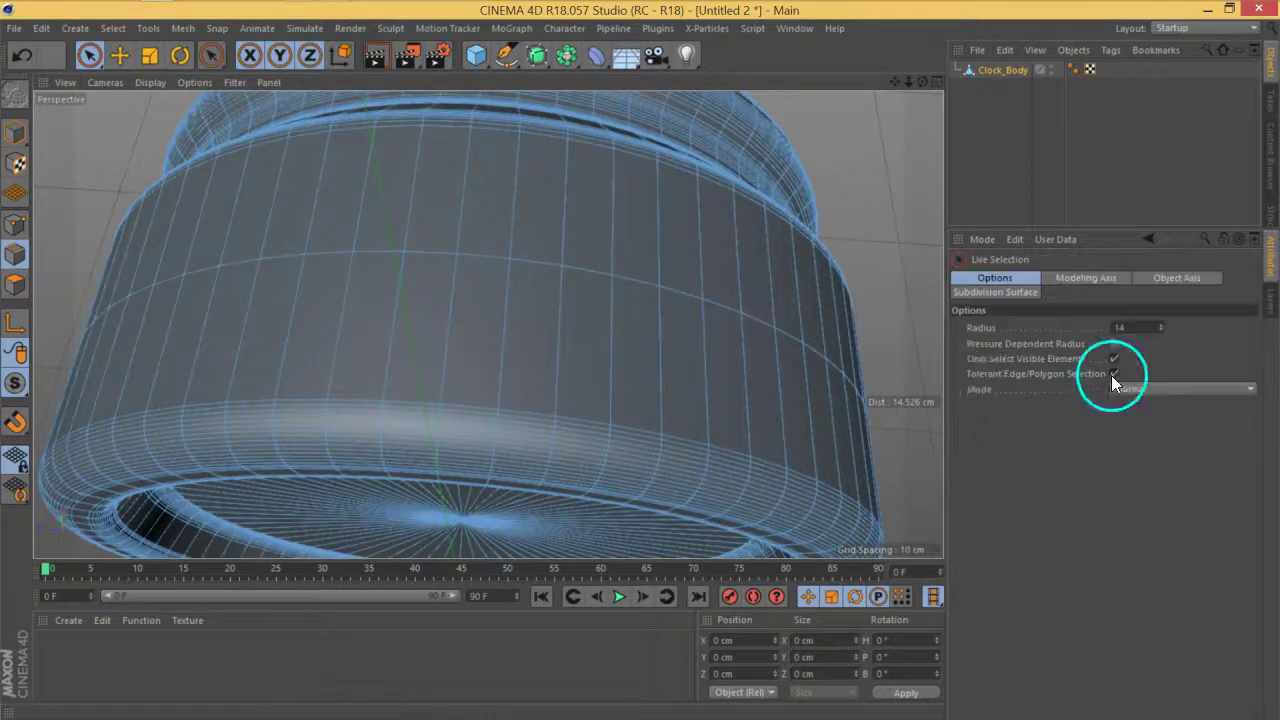
{"action": "mouse_move", "coordinate": [588, 280]}
{"action": "left_mouse_down"}
{"action": "mouse_move", "coordinate": [458, 277]}
{"action": "mouse_move", "coordinate": [516, 281]}
{"action": "left_mouse_up"}
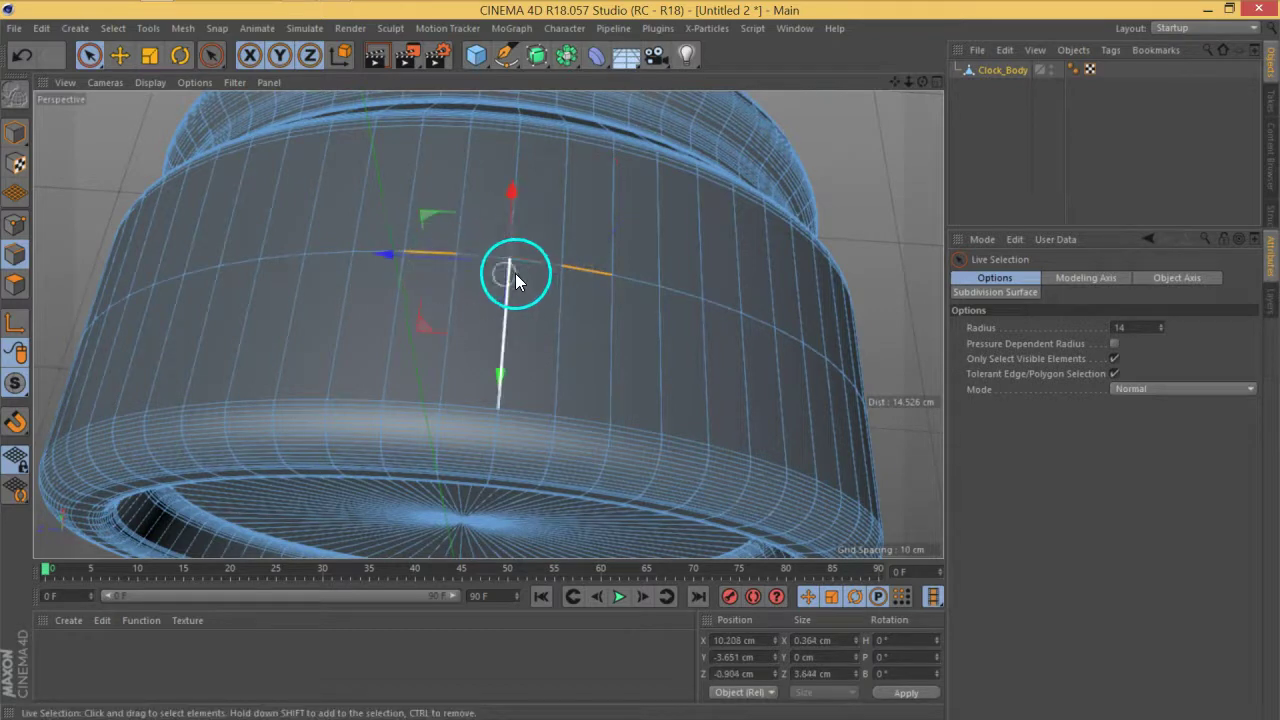
{"action": "left_click", "coordinate": [376, 254], "text": "shift"}
{"action": "scroll", "coordinate": [483, 294], "scroll_direction": "down", "scroll_amount": 5}
{"action": "mouse_move", "coordinate": [530, 330]}
{"action": "left_mouse_down", "text": "alt"}
{"action": "mouse_move", "coordinate": [474, 280]}
{"action": "mouse_move", "coordinate": [288, 222]}
{"action": "left_mouse_up", "text": "alt"}
{"action": "scroll", "coordinate": [474, 287], "scroll_direction": "up", "scroll_amount": 3}
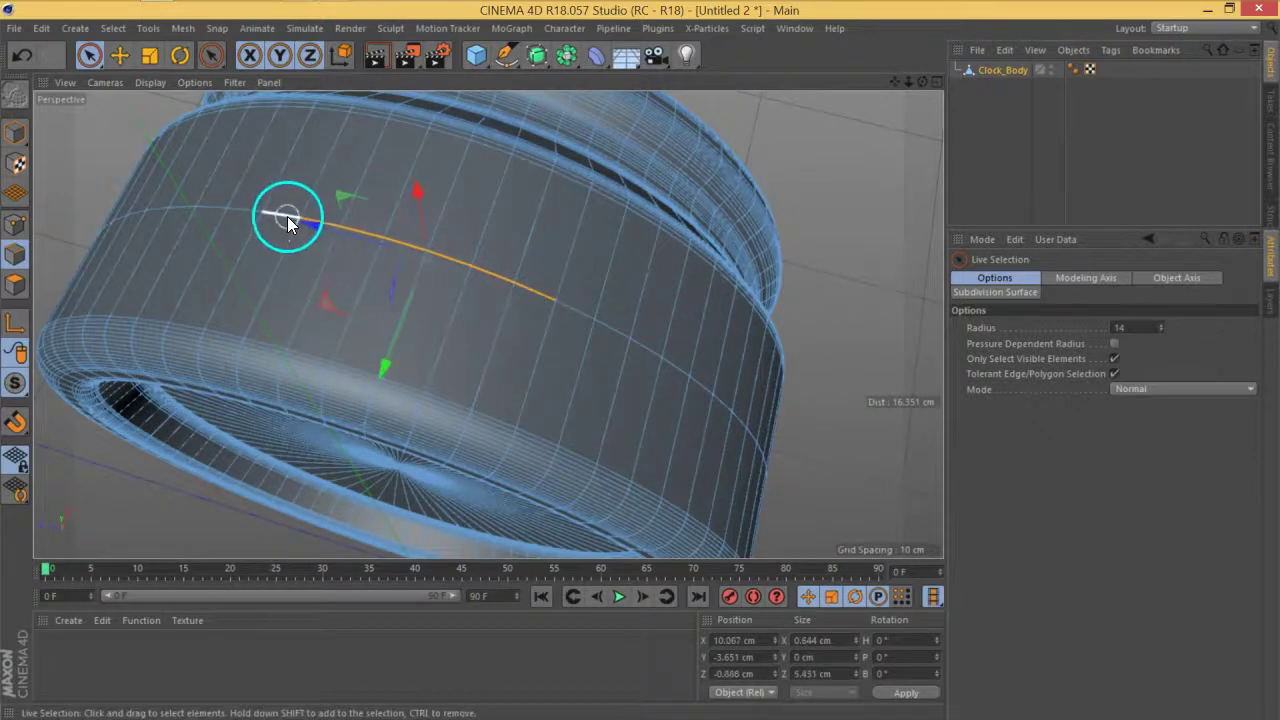
{"action": "left_click", "coordinate": [554, 300], "text": "ctrl"}
Bevel the five selected edges in Chamfer mode with an offset of 0.329 cm and subdivision 0
{"action": "right_click", "coordinate": [475, 268]}
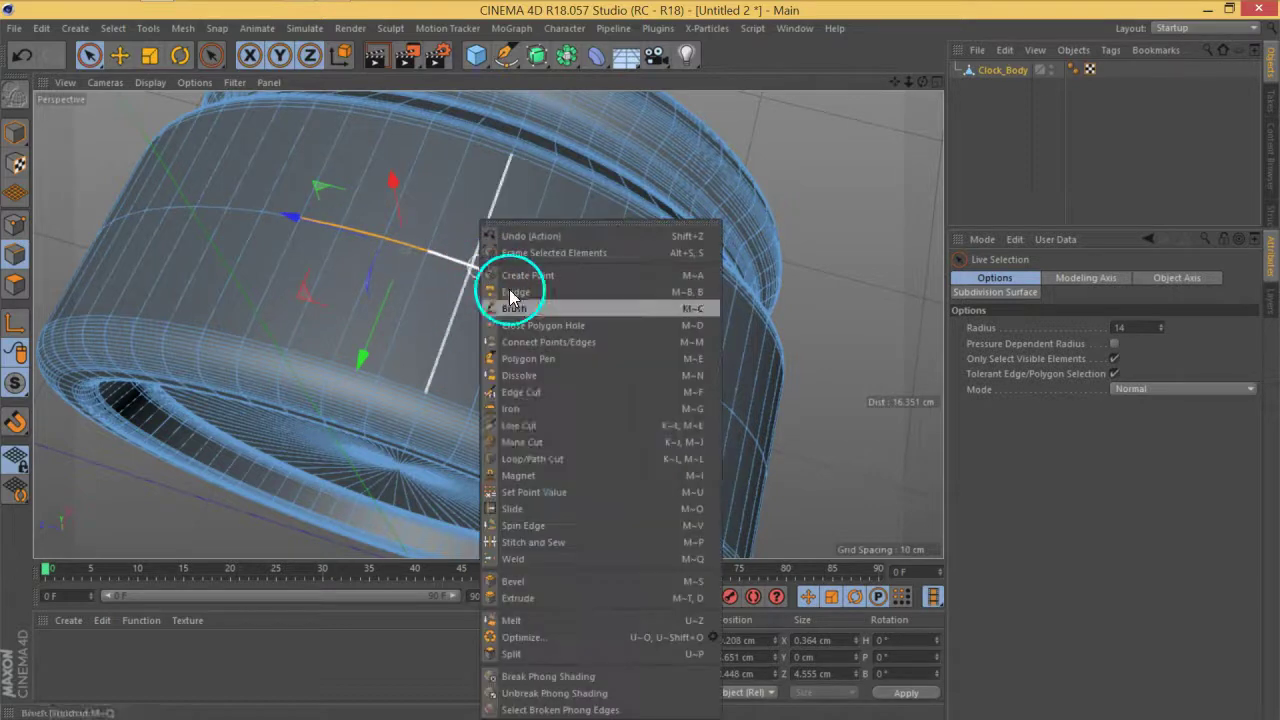
{"action": "left_click", "coordinate": [541, 582]}
{"action": "scroll", "coordinate": [476, 262], "scroll_direction": "up", "scroll_amount": 3}
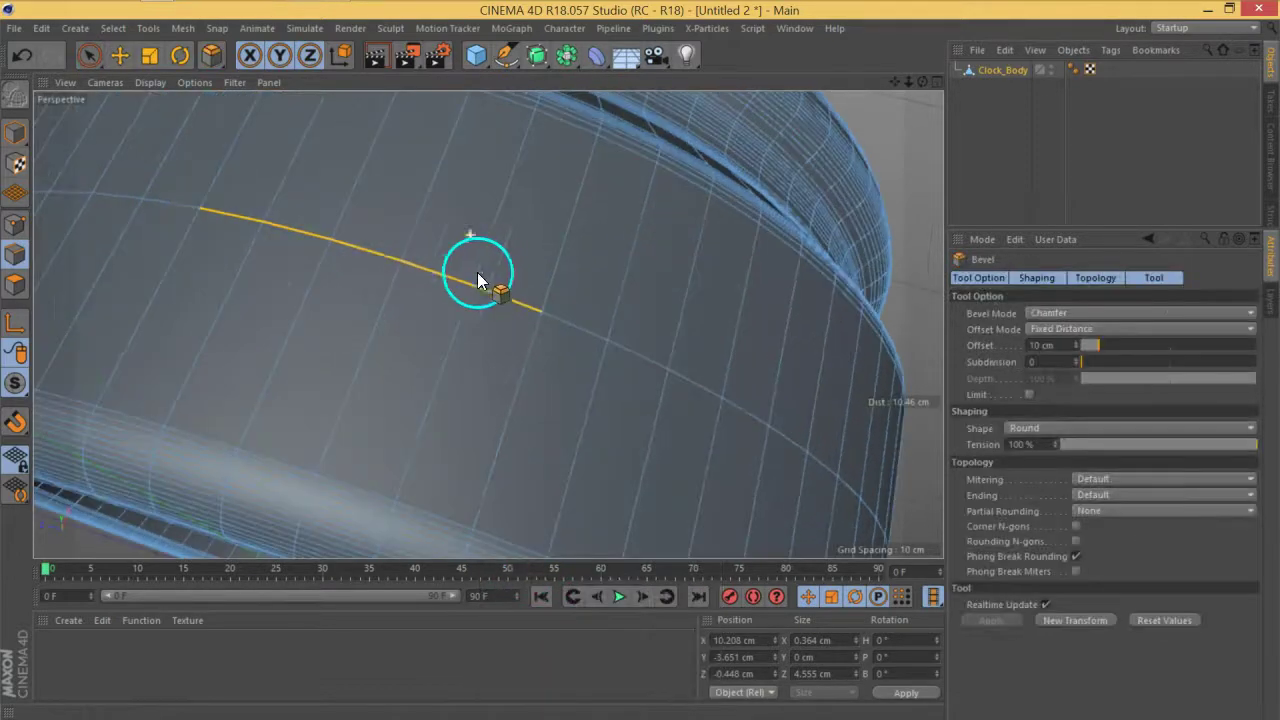
{"action": "left_click_drag", "start_coordinate": [453, 289], "coordinate": [475, 260]}
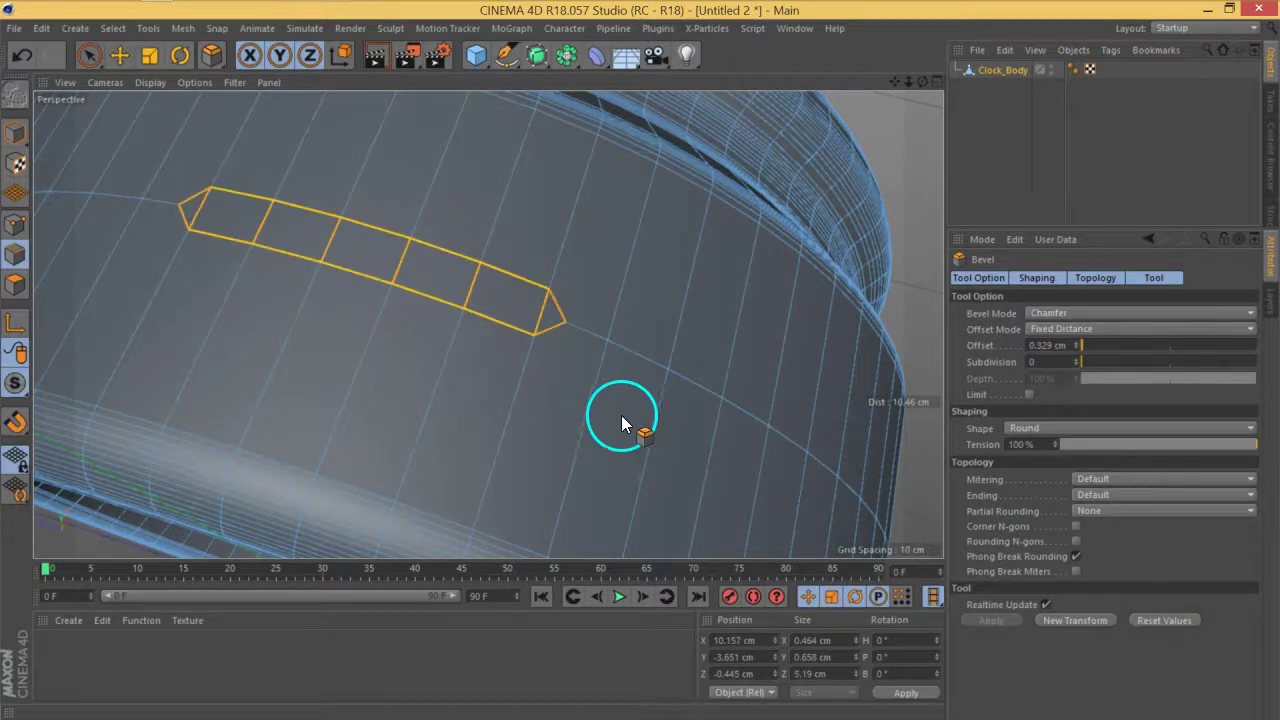
Select all polygons of the bevelled strip and extrude them about 0.5 cm into the body as a recessed slot
{"action": "left_click", "coordinate": [15, 284]}
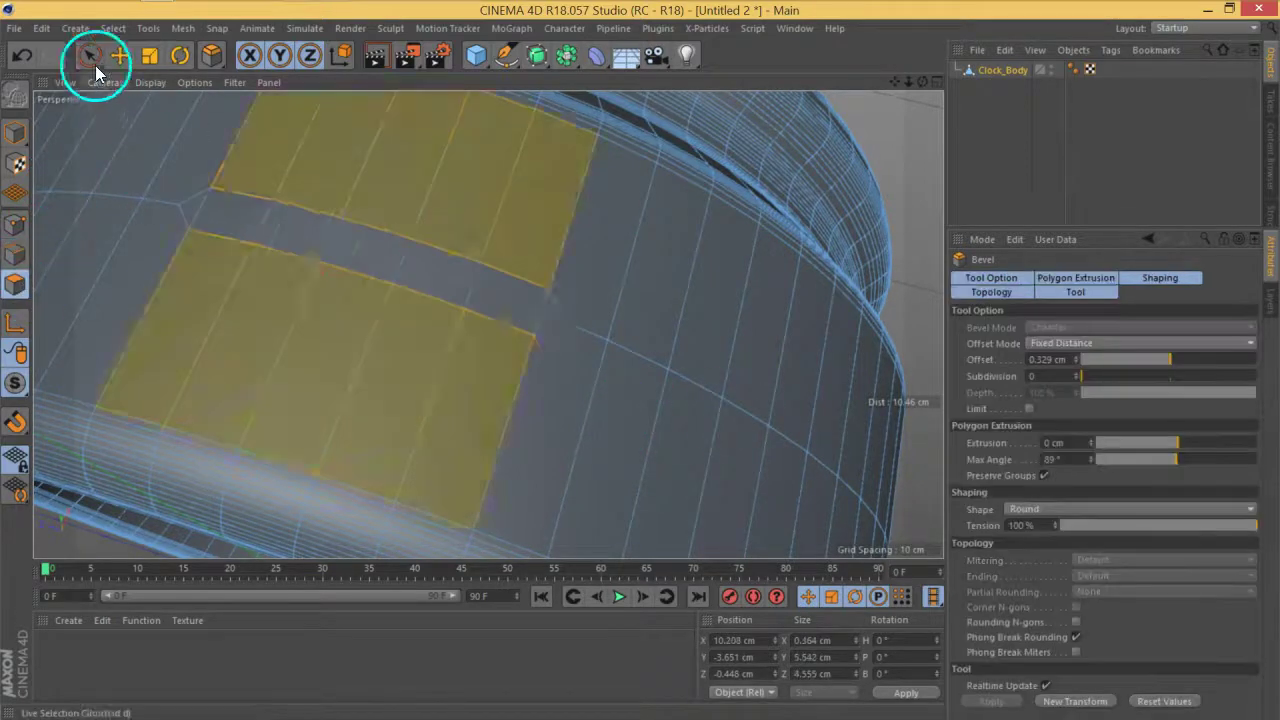
{"action": "left_click", "coordinate": [90, 55]}
{"action": "key", "text": "s"}
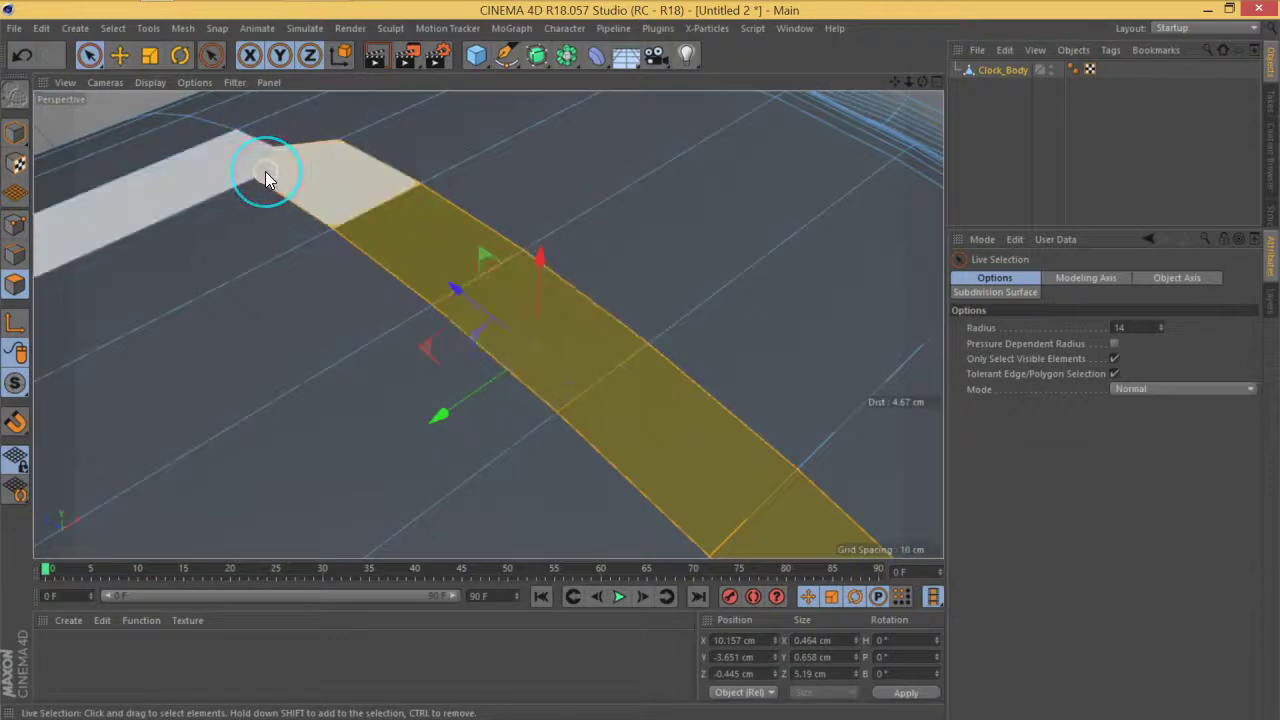
{"action": "left_click_drag", "start_coordinate": [265, 171], "coordinate": [510, 322]}
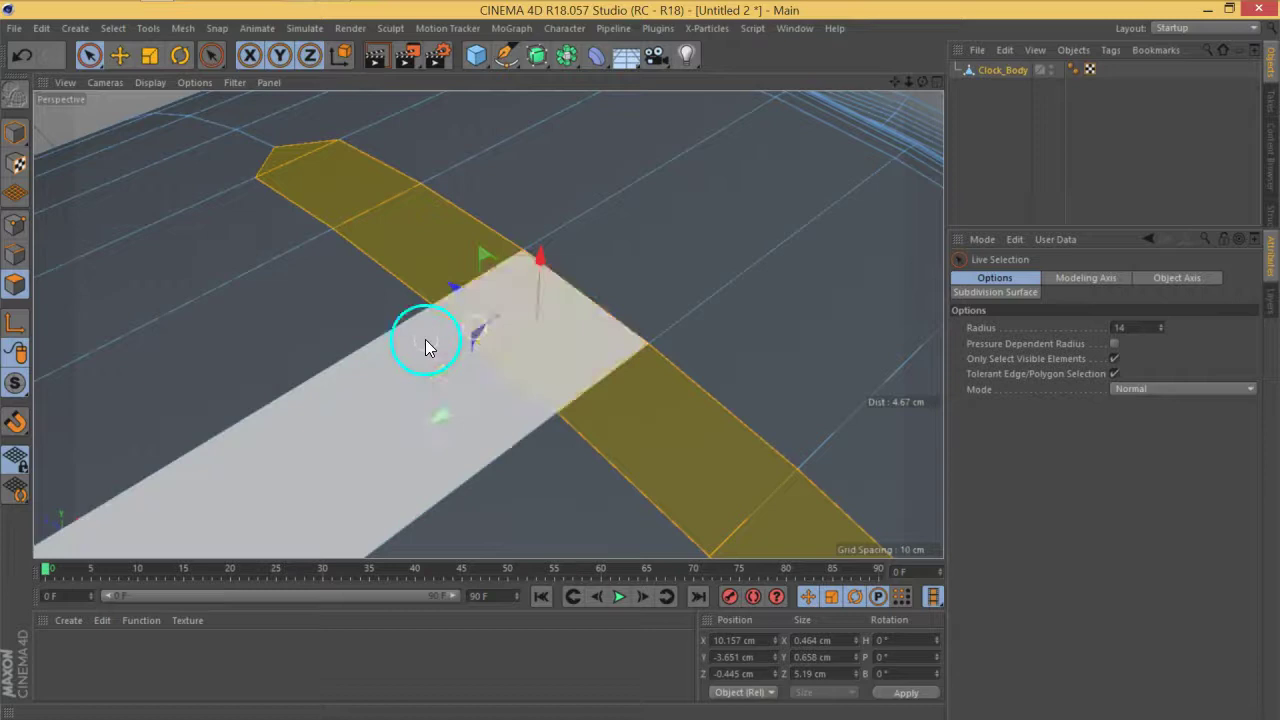
{"action": "left_click_drag", "start_coordinate": [543, 261], "coordinate": [537, 316]}
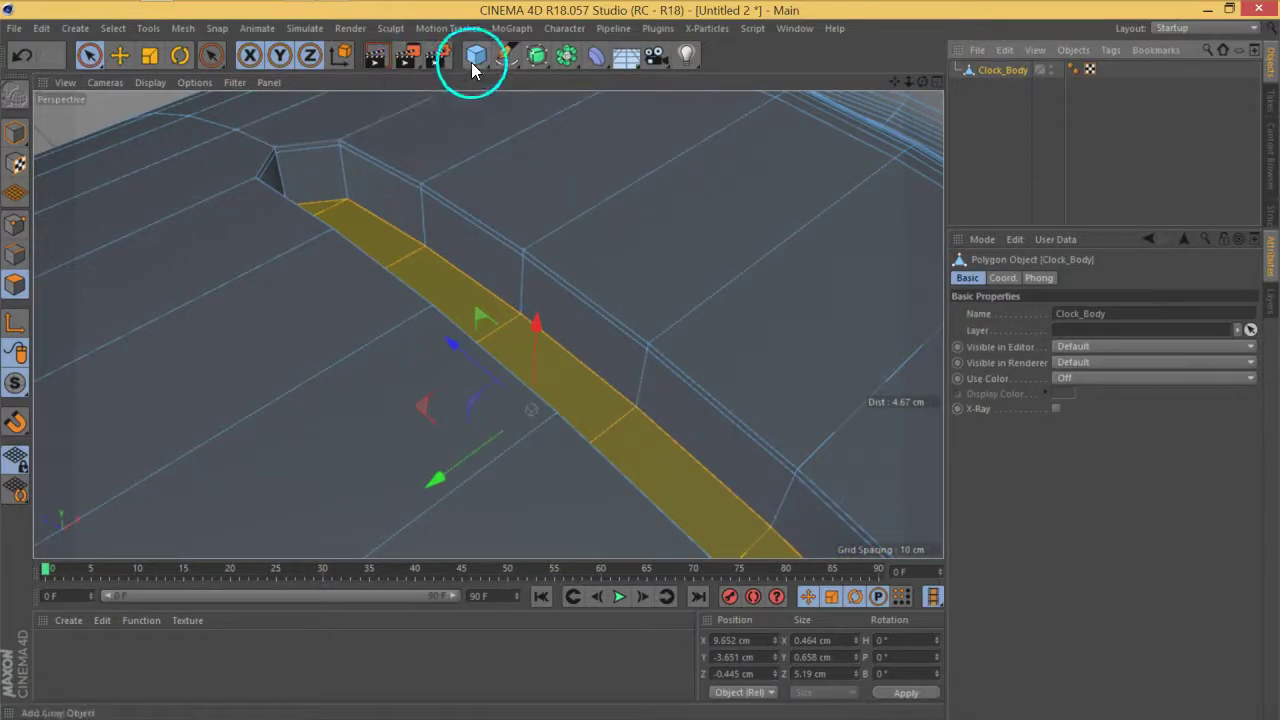
Add a Subdivision Surface as the parent of Clock_Body to smooth the body and its slot
{"action": "left_click", "coordinate": [537, 55]}
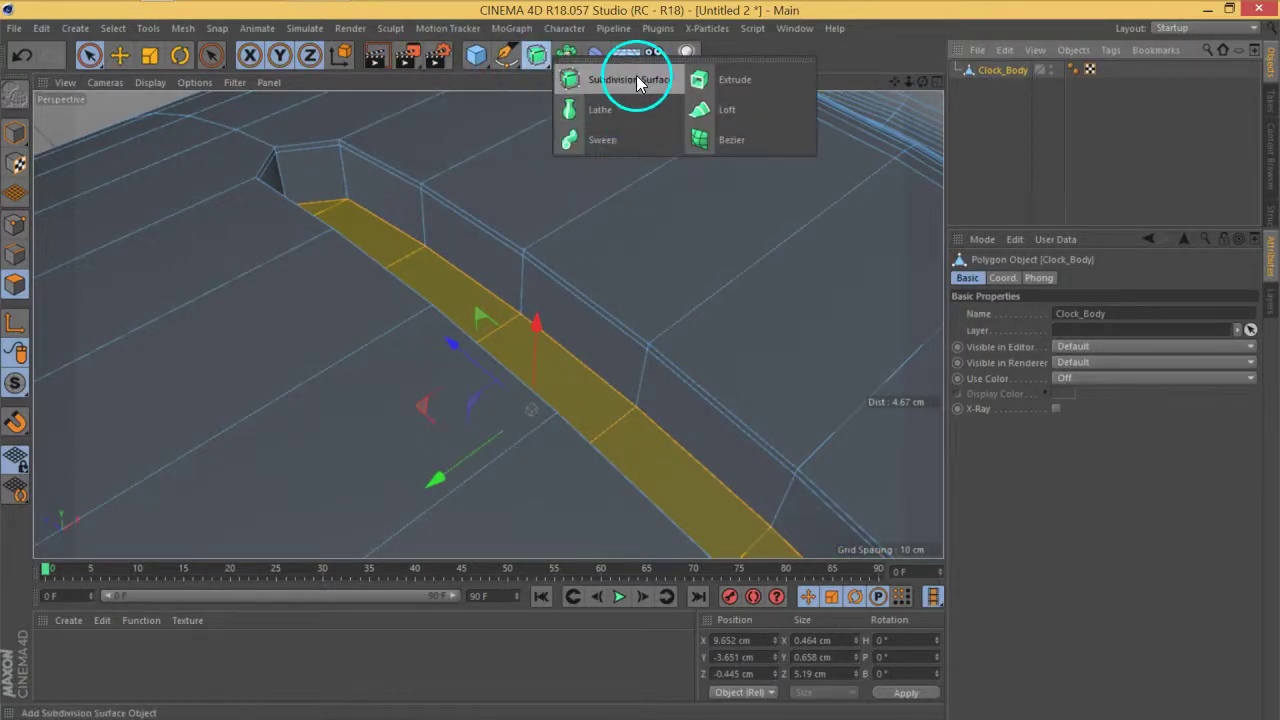
{"action": "left_click", "coordinate": [631, 79], "text": "alt"}
{"action": "left_click", "coordinate": [995, 180]}
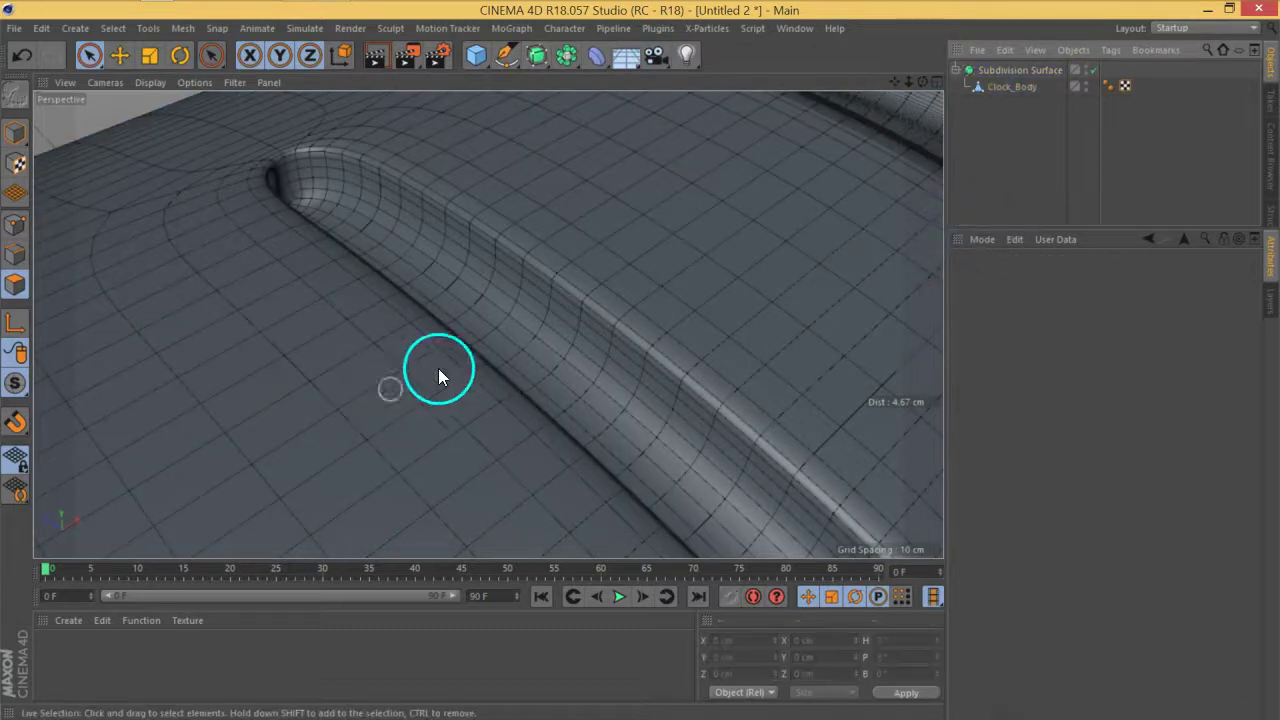
{"action": "scroll", "coordinate": [450, 366], "scroll_direction": "down", "scroll_amount": 6}
{"action": "middle_click_drag", "start_coordinate": [621, 460], "coordinate": [639, 284], "text": "alt"}
{"action": "left_click_drag", "start_coordinate": [367, 357], "coordinate": [526, 371], "text": "alt"}
Select Clock_Body and disable the Subdivision Surface to work on the unsmoothed centre of the front disc
{"action": "left_click", "coordinate": [1008, 90]}
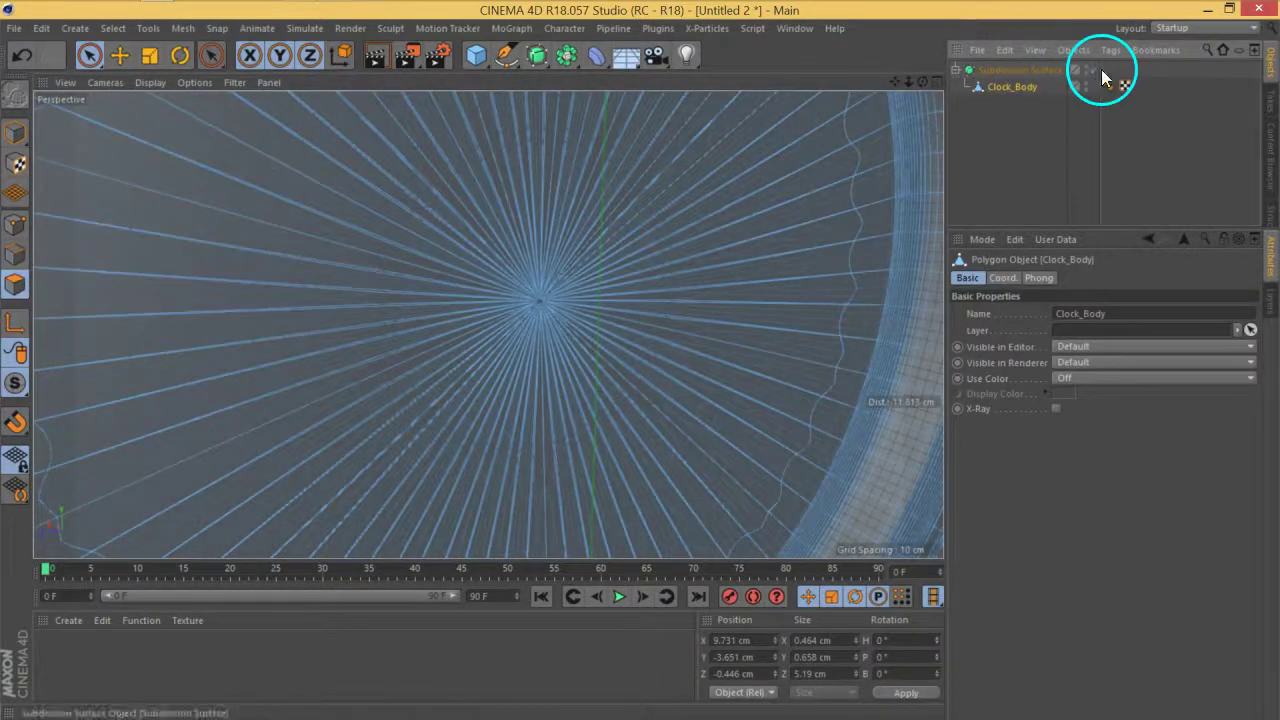
{"action": "left_click", "coordinate": [1095, 70]}
{"action": "scroll", "coordinate": [571, 315], "scroll_direction": "down", "scroll_amount": 3}
{"action": "scroll", "coordinate": [575, 317], "scroll_direction": "up", "scroll_amount": 4}
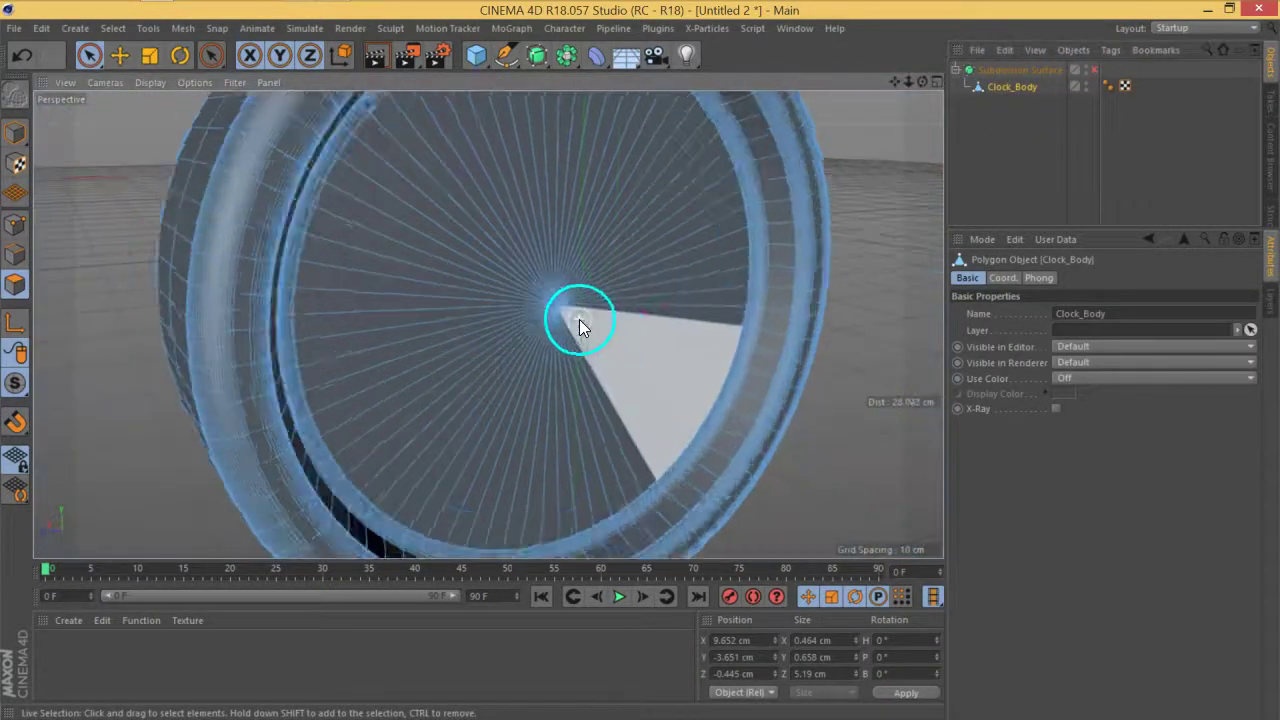
{"action": "left_click_drag", "start_coordinate": [509, 279], "coordinate": [530, 240], "text": "alt"}
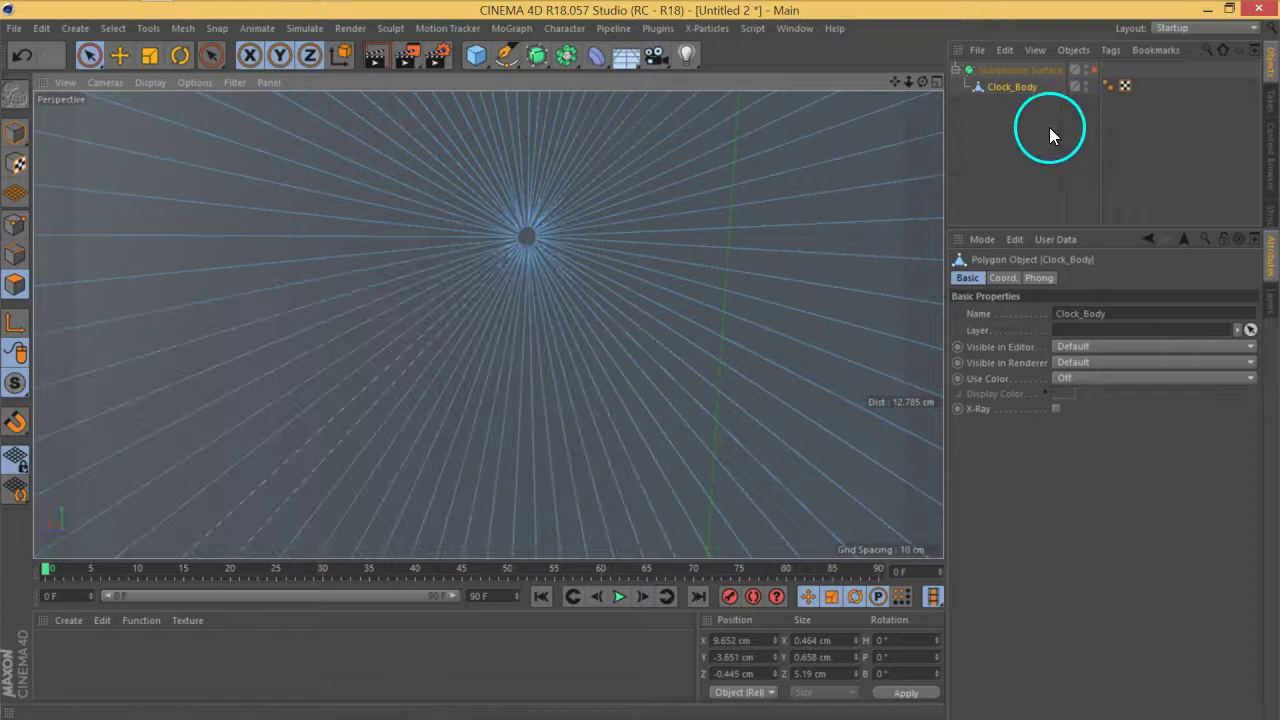
Loop-select the points around the small hole at the centre of Clock_Body's front disc
{"action": "left_click", "coordinate": [12, 223]}
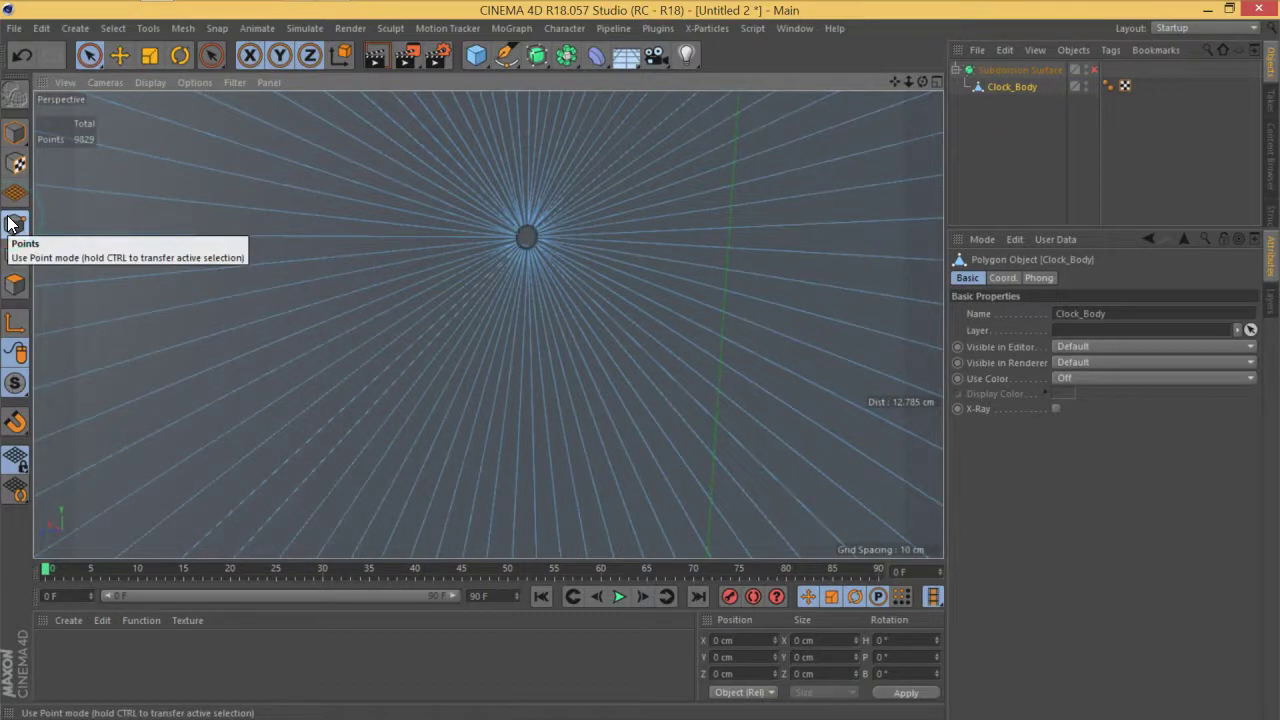
{"action": "key", "text": "u"}
{"action": "key", "text": "l"}
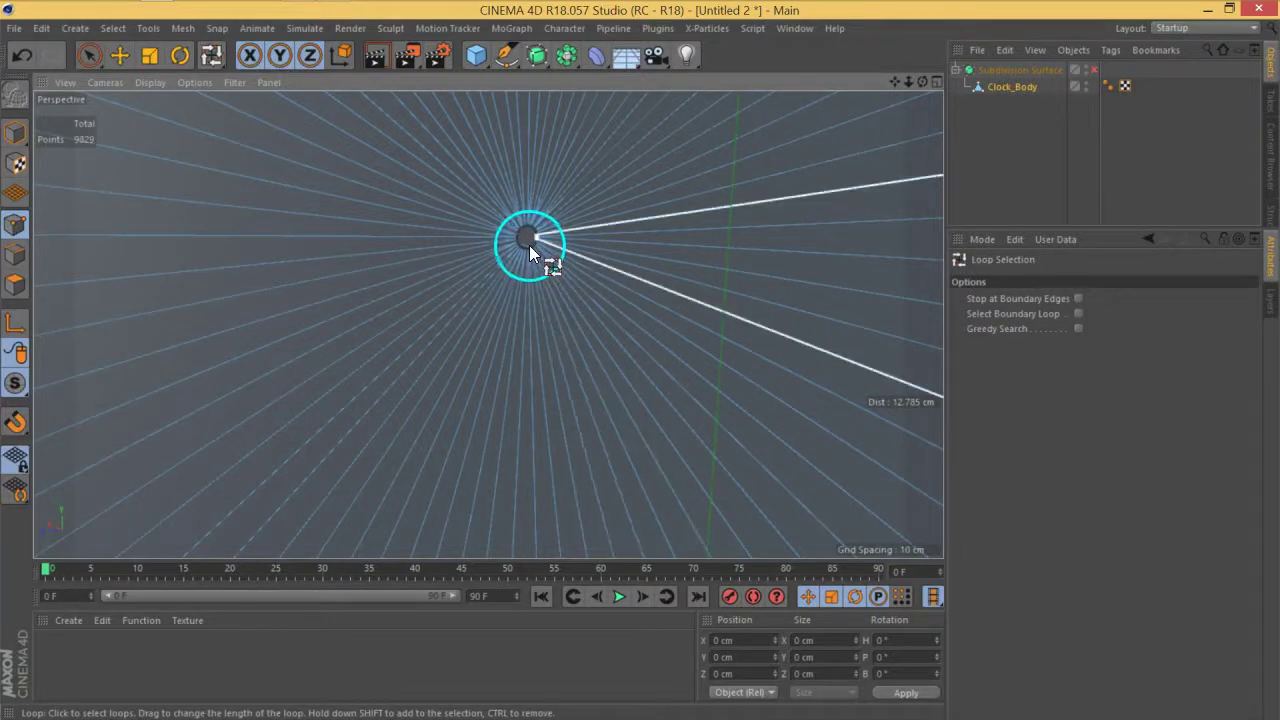
{"action": "left_click_drag", "start_coordinate": [533, 253], "coordinate": [508, 263]}
{"action": "key", "text": "9"}
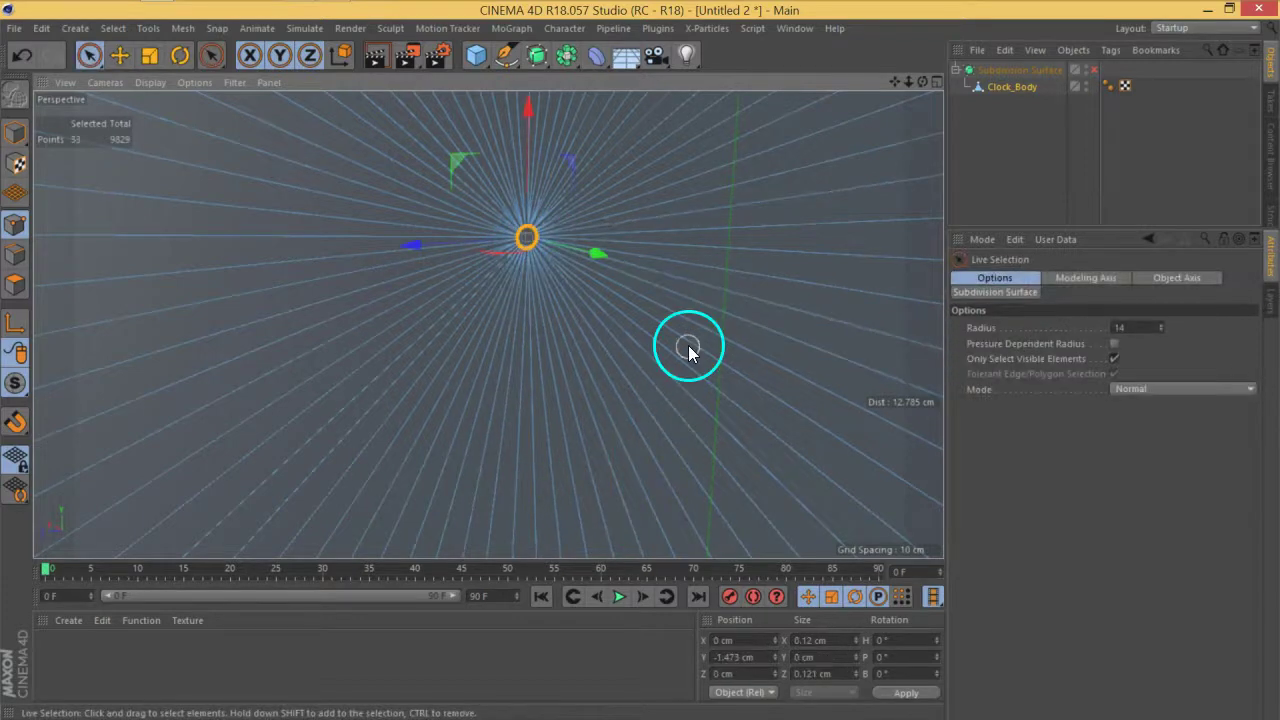
{"action": "left_click", "coordinate": [1026, 160]}
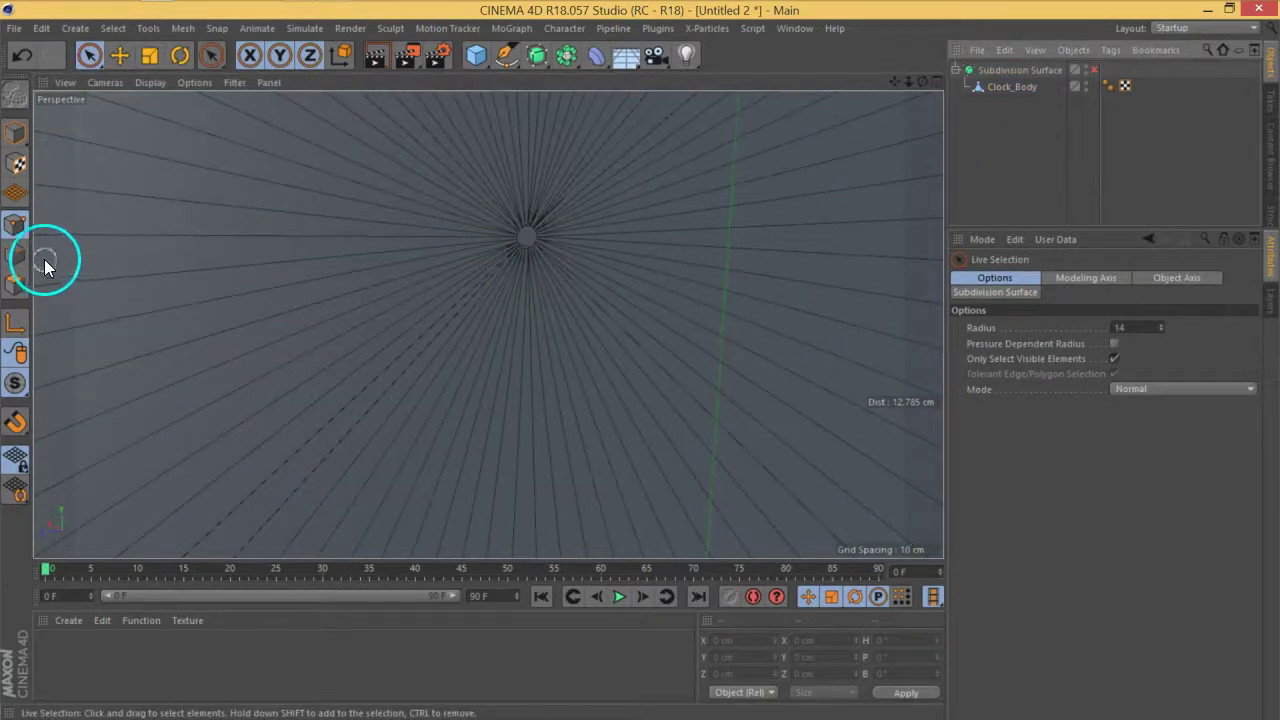
{"action": "left_click", "coordinate": [1009, 87]}
{"action": "key", "text": "u"}
{"action": "key", "text": "l"}
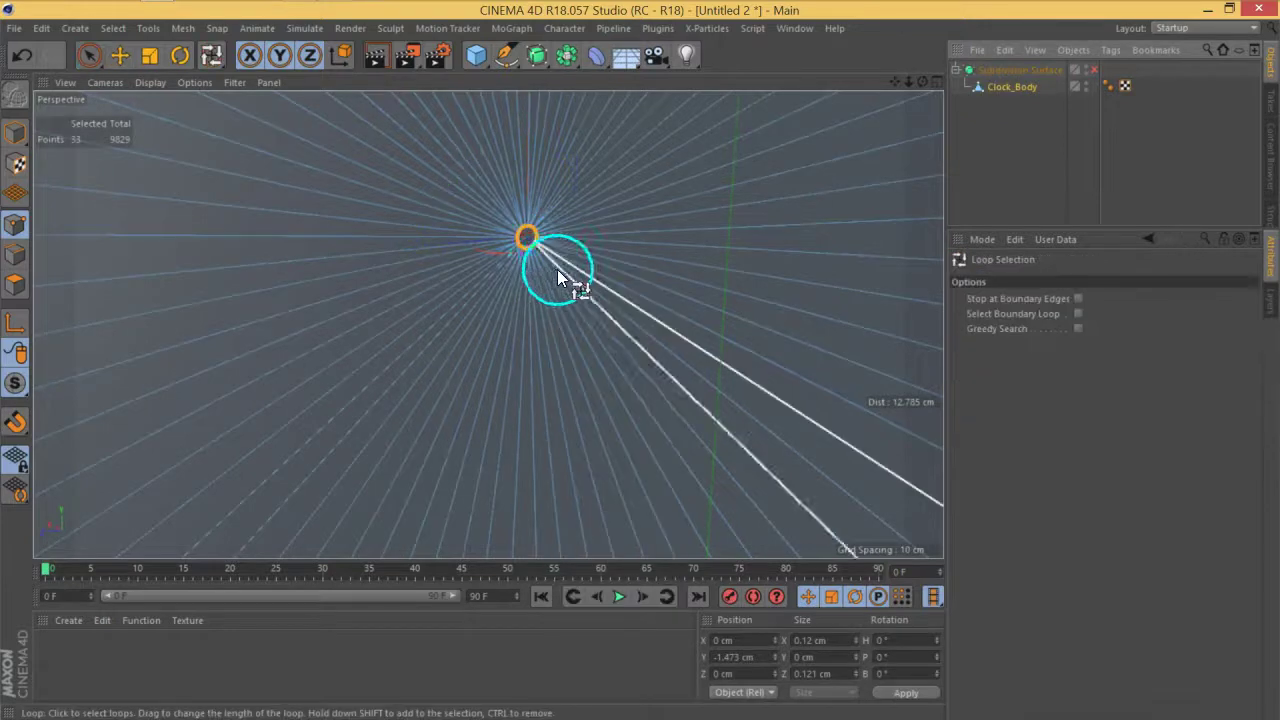
Weld the selected hole points into one centre point and delete that point to remove the front disc
{"action": "scroll", "coordinate": [541, 263], "scroll_direction": "up", "scroll_amount": 2}
{"action": "scroll", "coordinate": [537, 232], "scroll_direction": "up", "scroll_amount": 4}
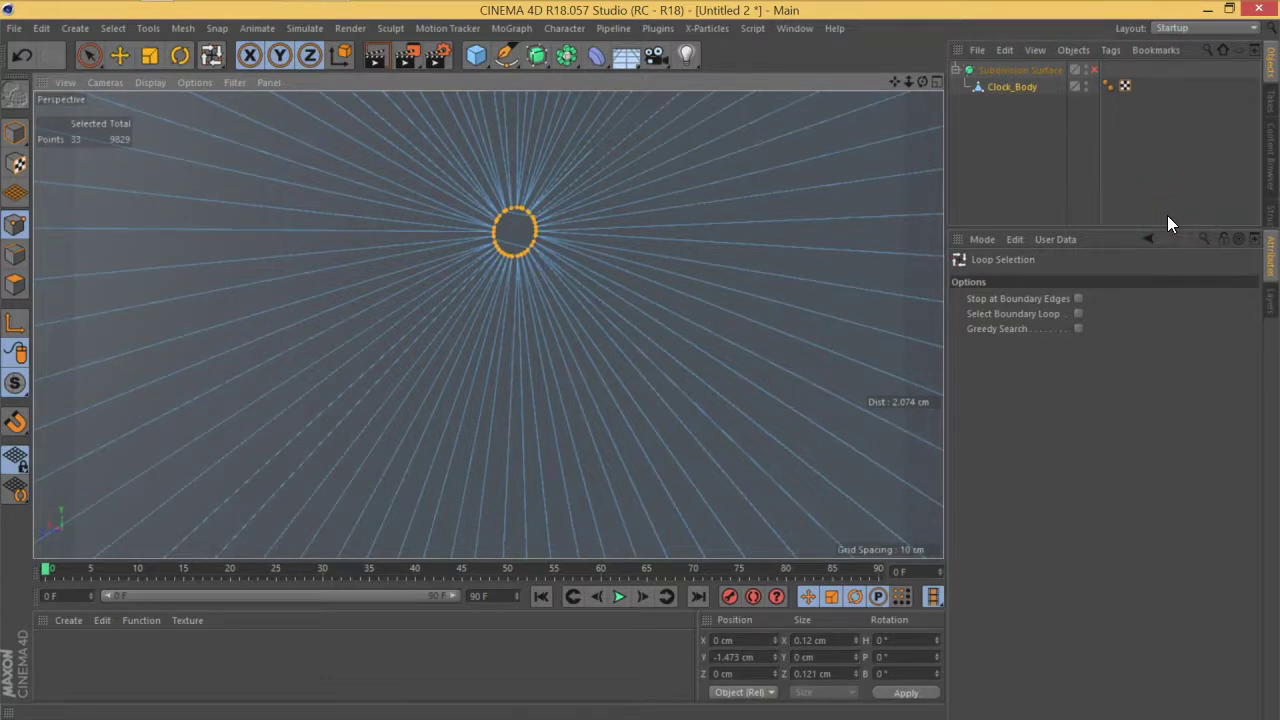
{"action": "right_click", "coordinate": [521, 255]}
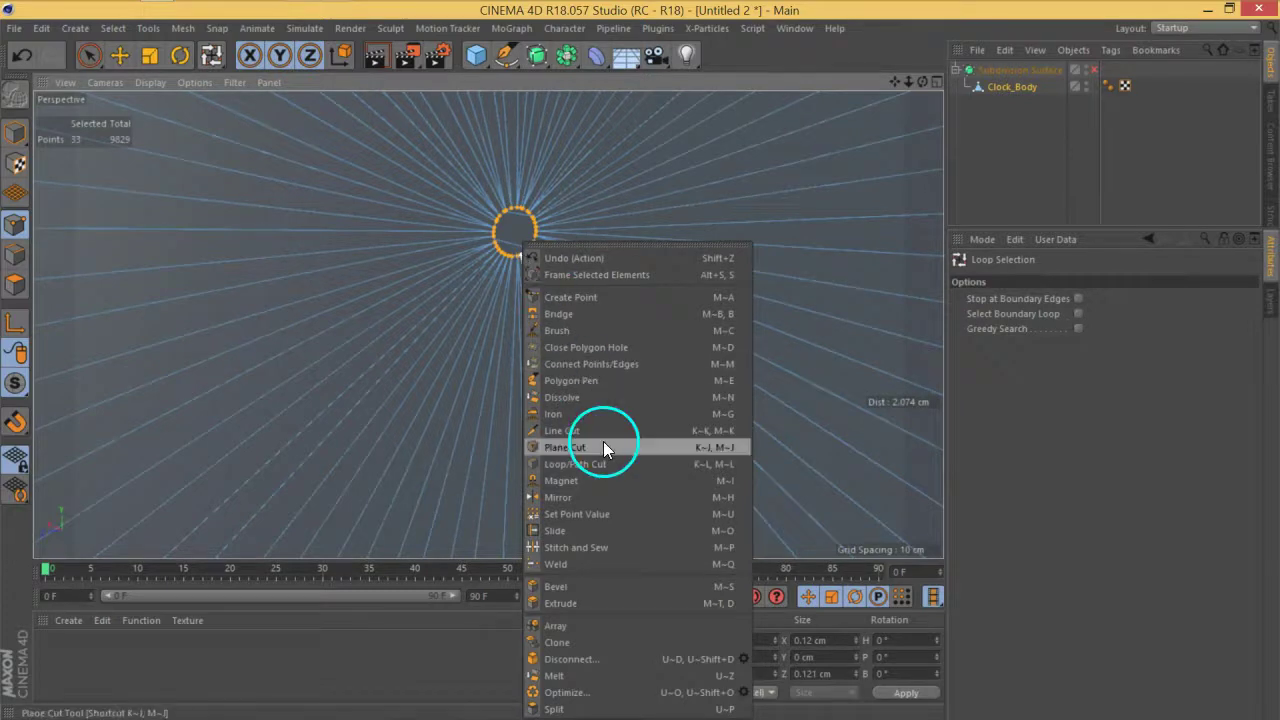
{"action": "left_click", "coordinate": [573, 564]}
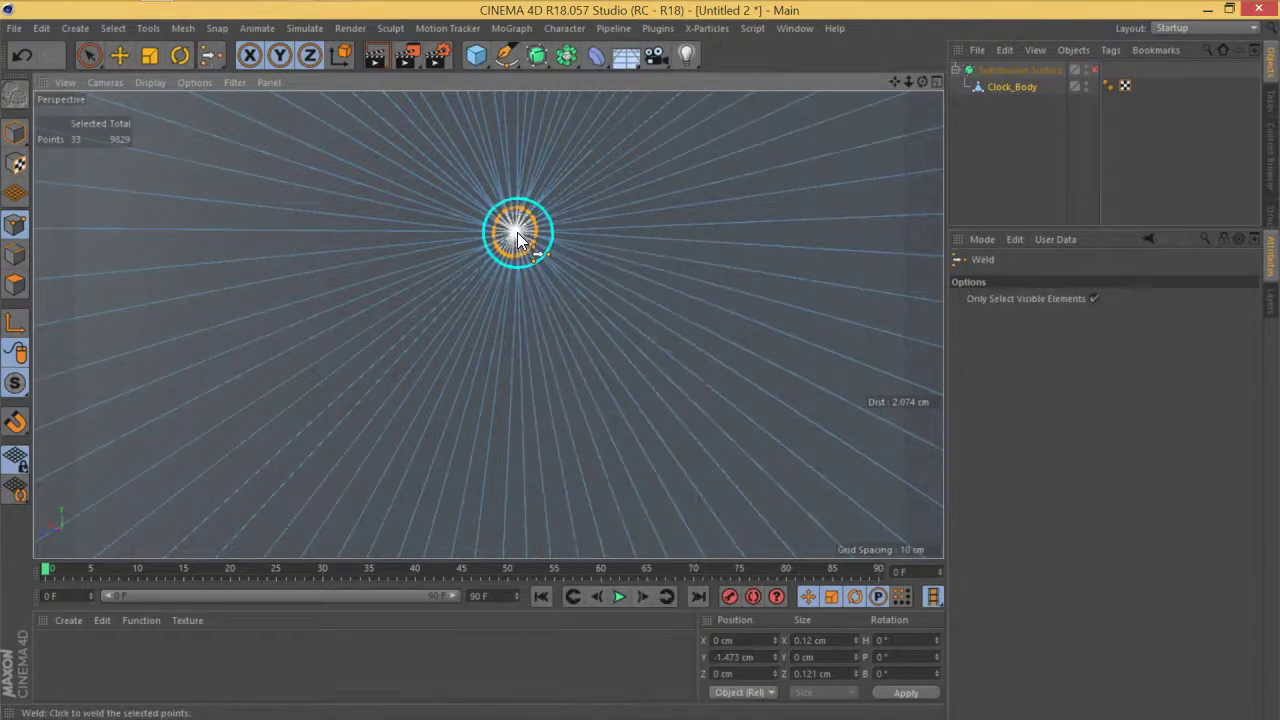
{"action": "left_click", "coordinate": [517, 237]}
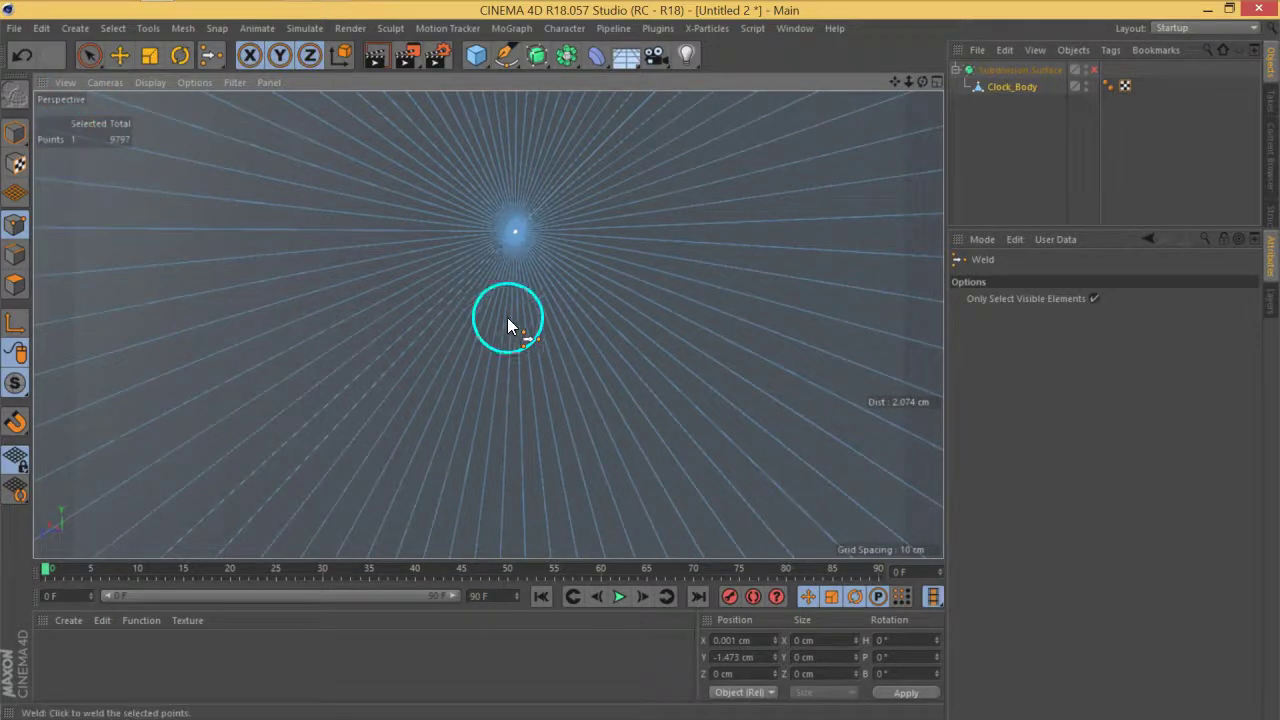
{"action": "key", "text": "Delete"}
Loop-select the points around the central hole in the disc behind and weld them into one centre point
{"action": "mouse_move", "coordinate": [544, 335]}
{"action": "left_mouse_down", "text": "alt"}
{"action": "mouse_move", "coordinate": [352, 322]}
{"action": "mouse_move", "coordinate": [483, 313]}
{"action": "mouse_move", "coordinate": [560, 327]}
{"action": "mouse_move", "coordinate": [531, 329]}
{"action": "left_mouse_up", "text": "alt"}
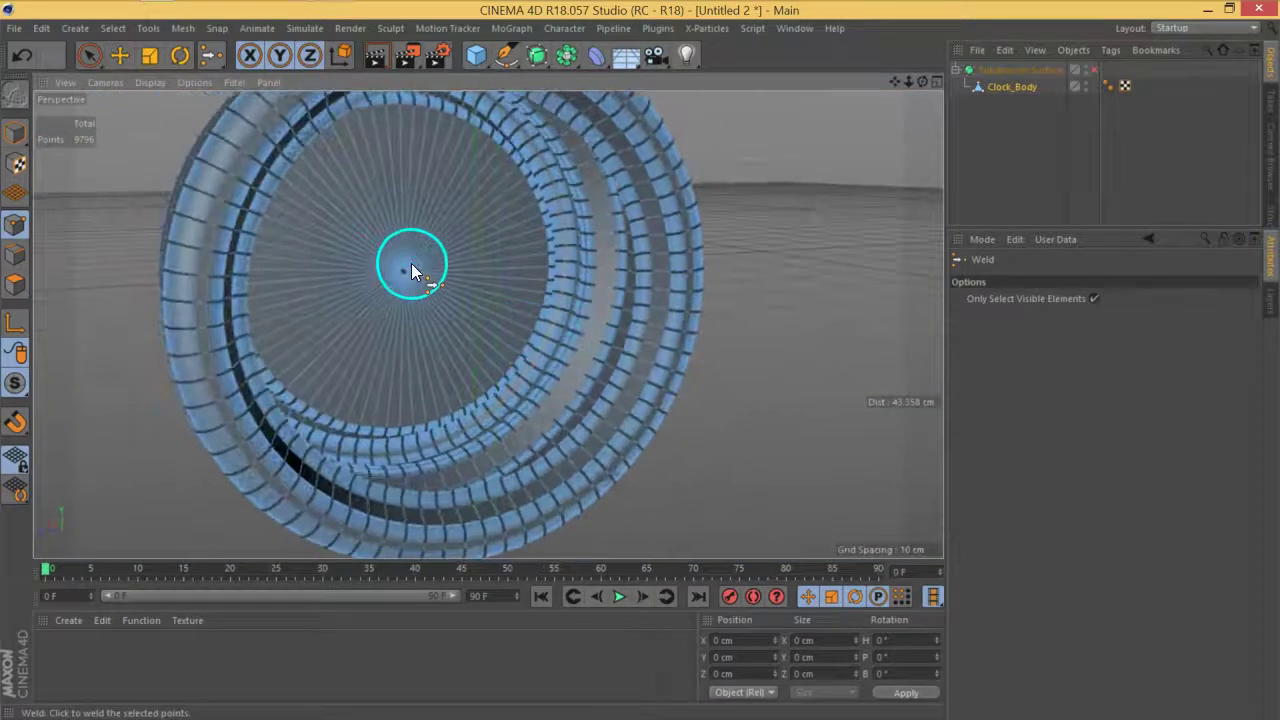
{"action": "scroll", "coordinate": [411, 263], "scroll_direction": "up", "scroll_amount": 5}
{"action": "scroll", "coordinate": [401, 280], "scroll_direction": "up", "scroll_amount": 4}
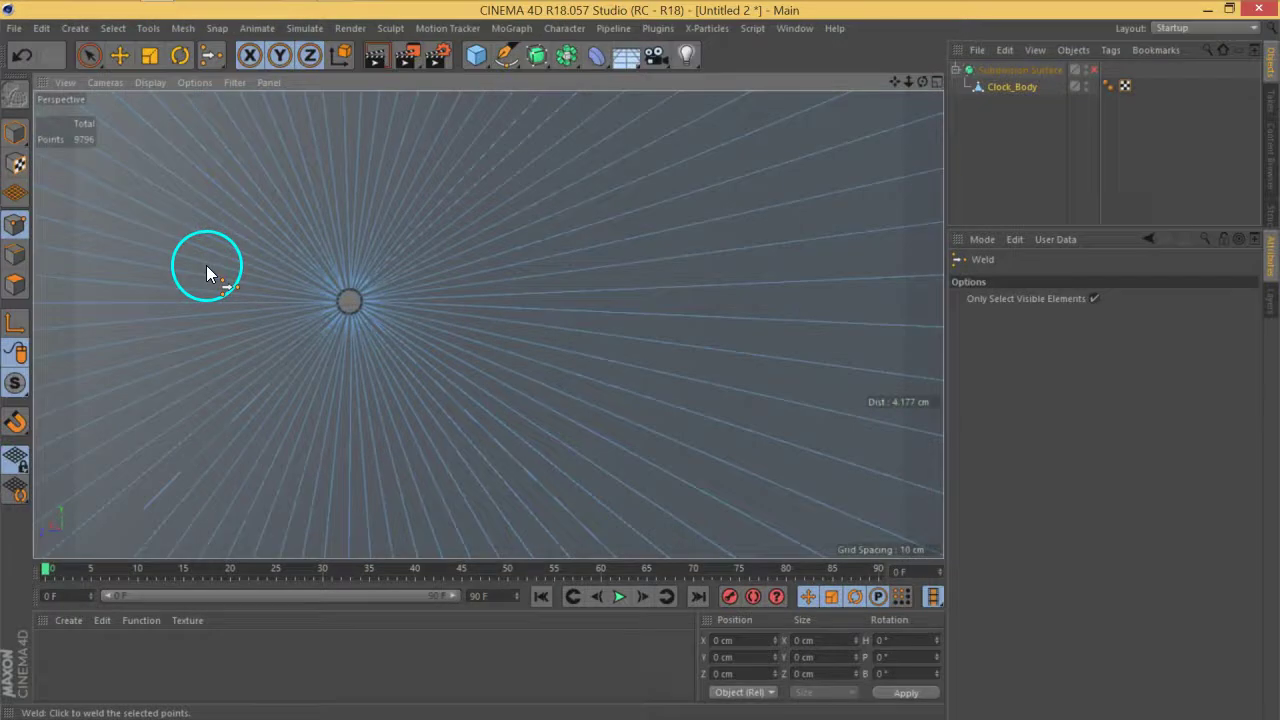
{"action": "key", "text": "u"}
{"action": "key", "text": "l"}
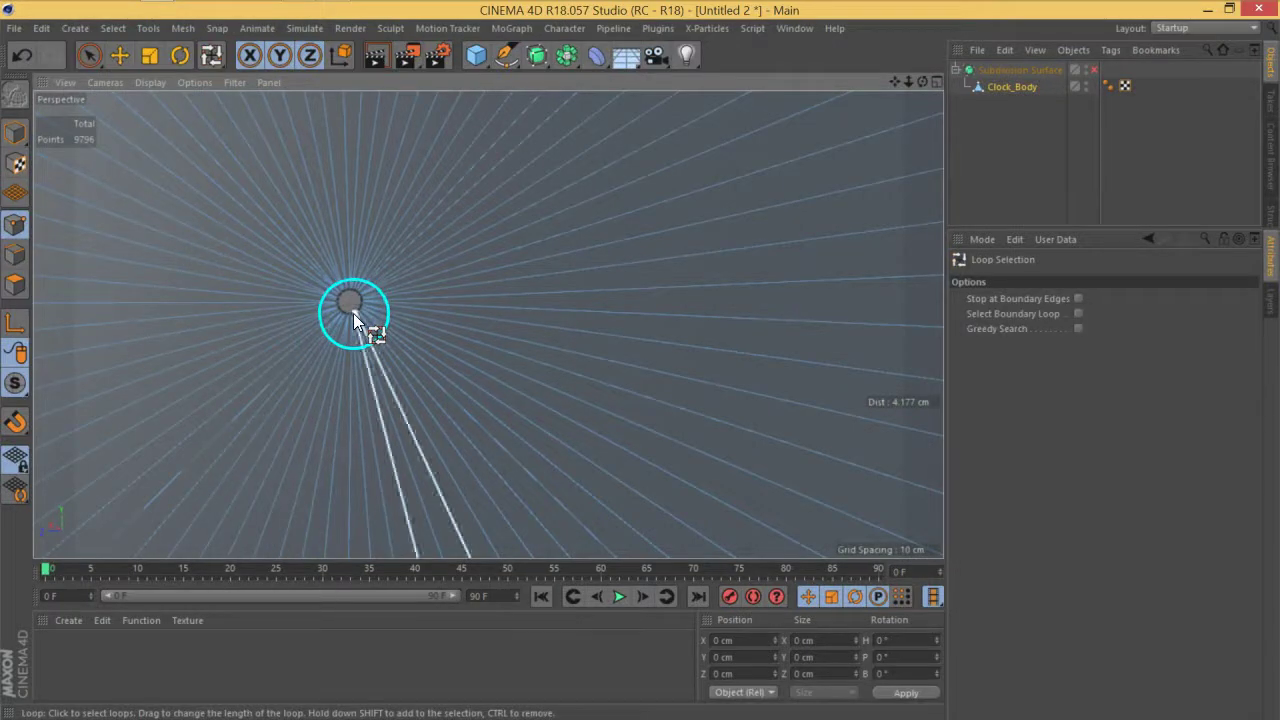
{"action": "scroll", "coordinate": [340, 312], "scroll_direction": "up", "scroll_amount": 5}
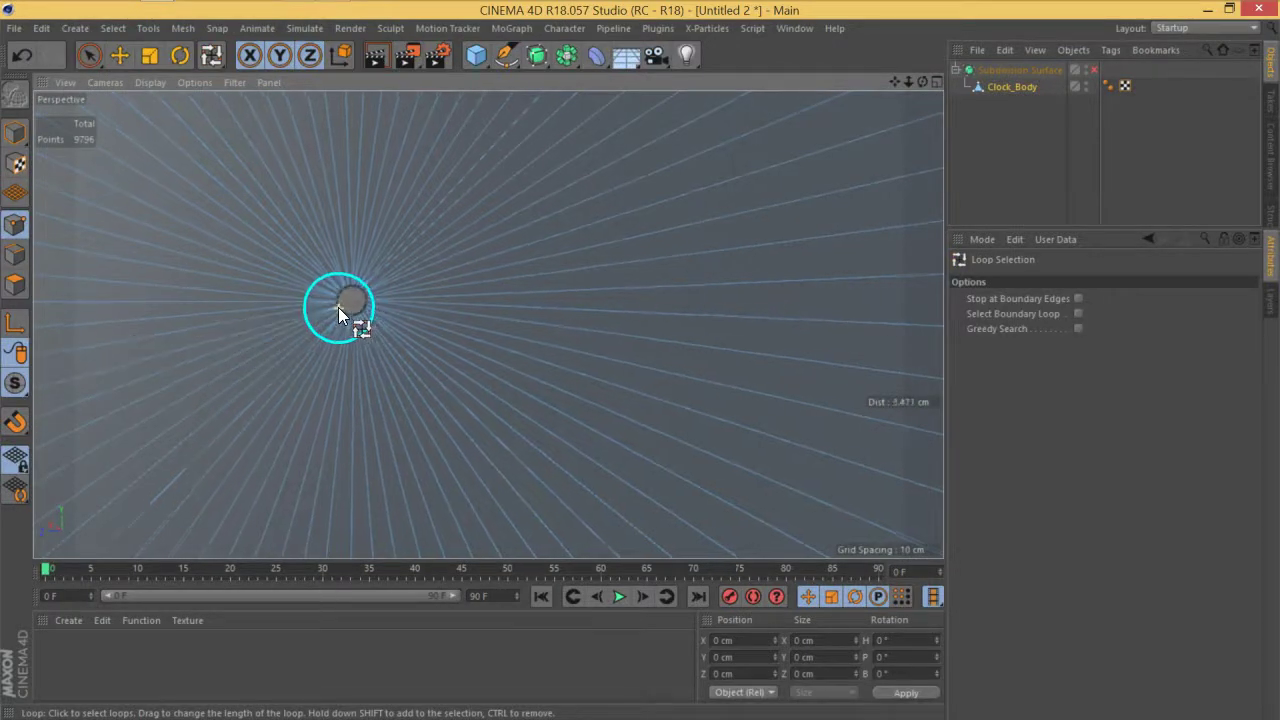
{"action": "left_click", "coordinate": [333, 292]}
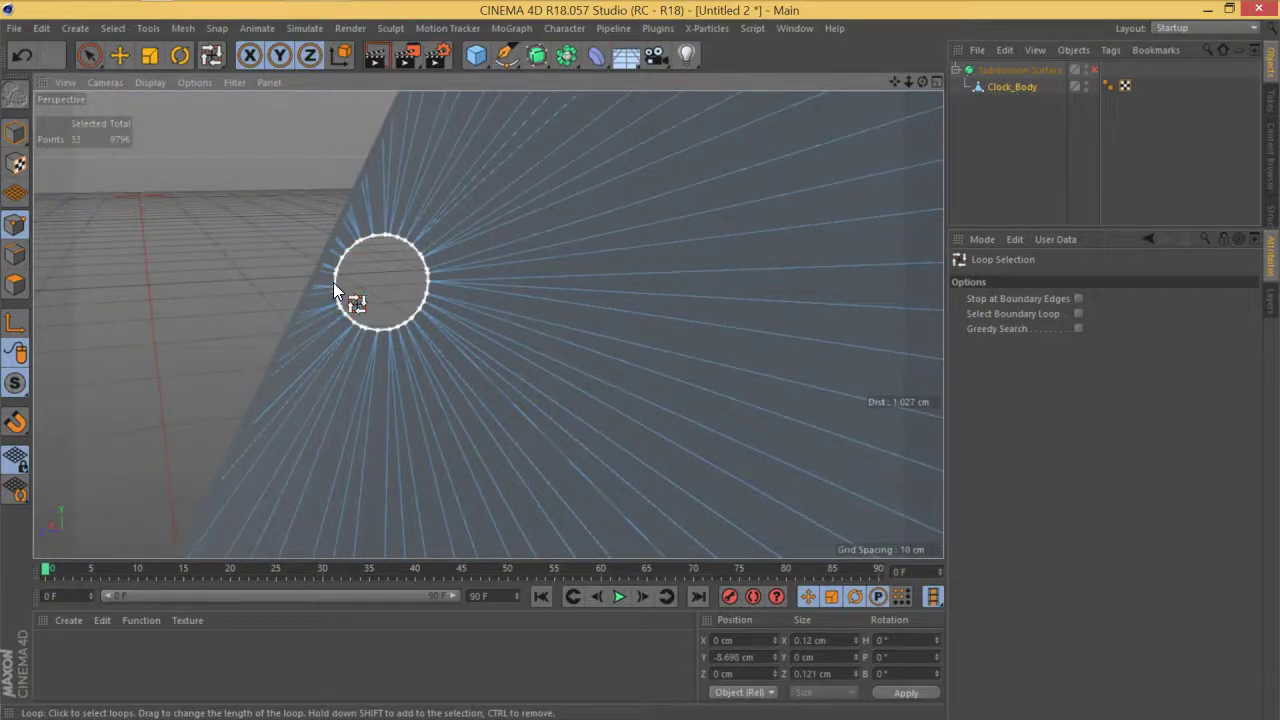
{"action": "right_click", "coordinate": [333, 282]}
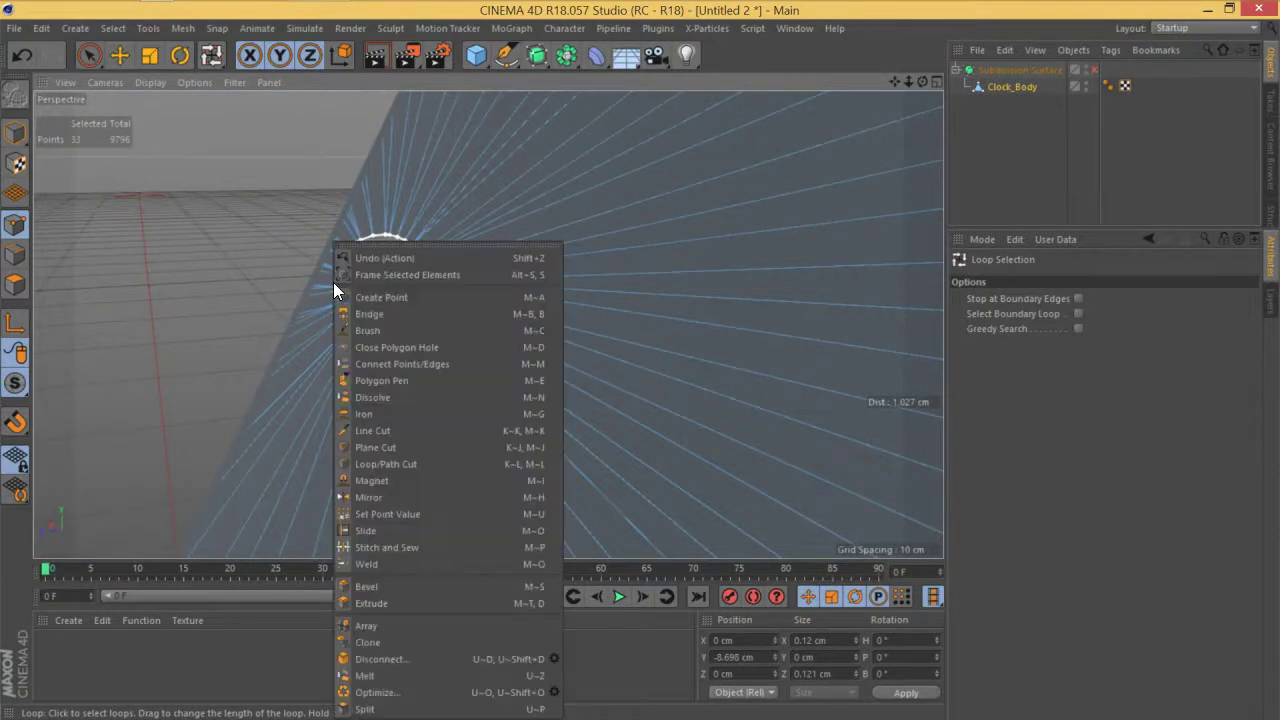
{"action": "left_click", "coordinate": [403, 565]}
{"action": "left_click", "coordinate": [384, 279]}
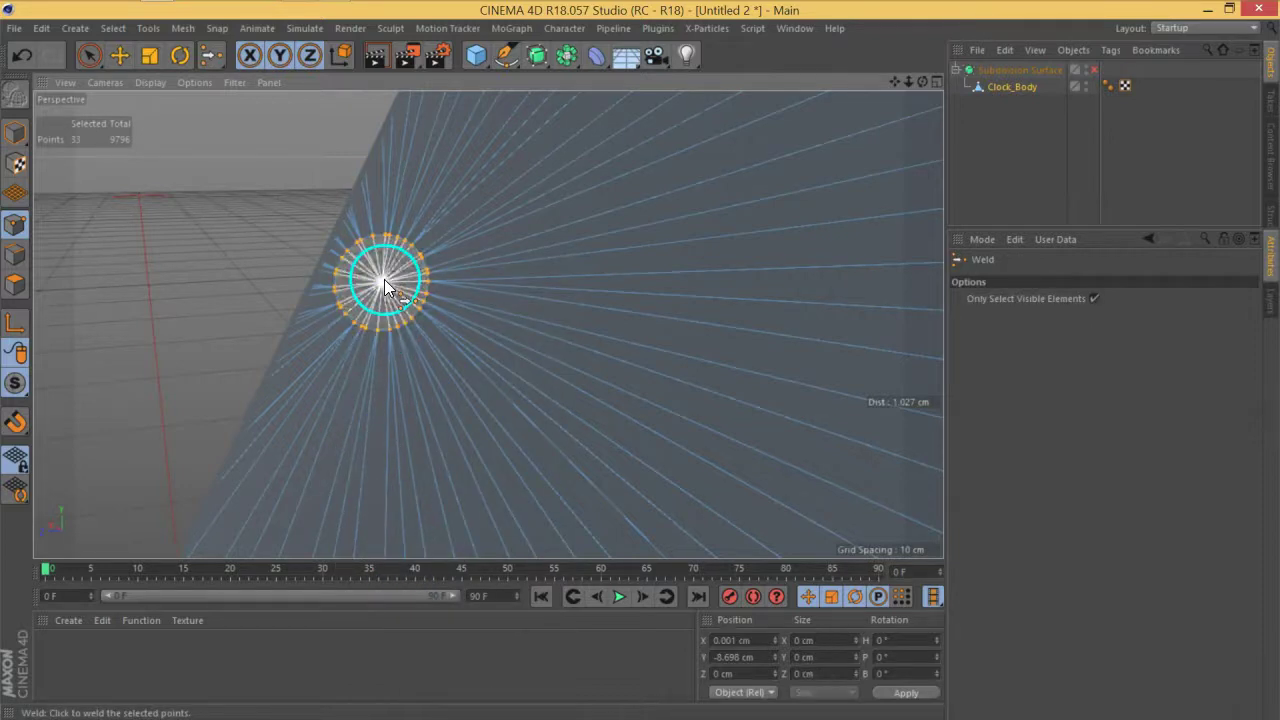
Loop-select the open edge of Clock_Body's front rim where the front disc was removed
{"action": "key", "text": "h"}
{"action": "left_click_drag", "start_coordinate": [617, 346], "coordinate": [545, 238], "text": "alt"}
{"action": "scroll", "coordinate": [545, 238], "scroll_direction": "up", "scroll_amount": 10}
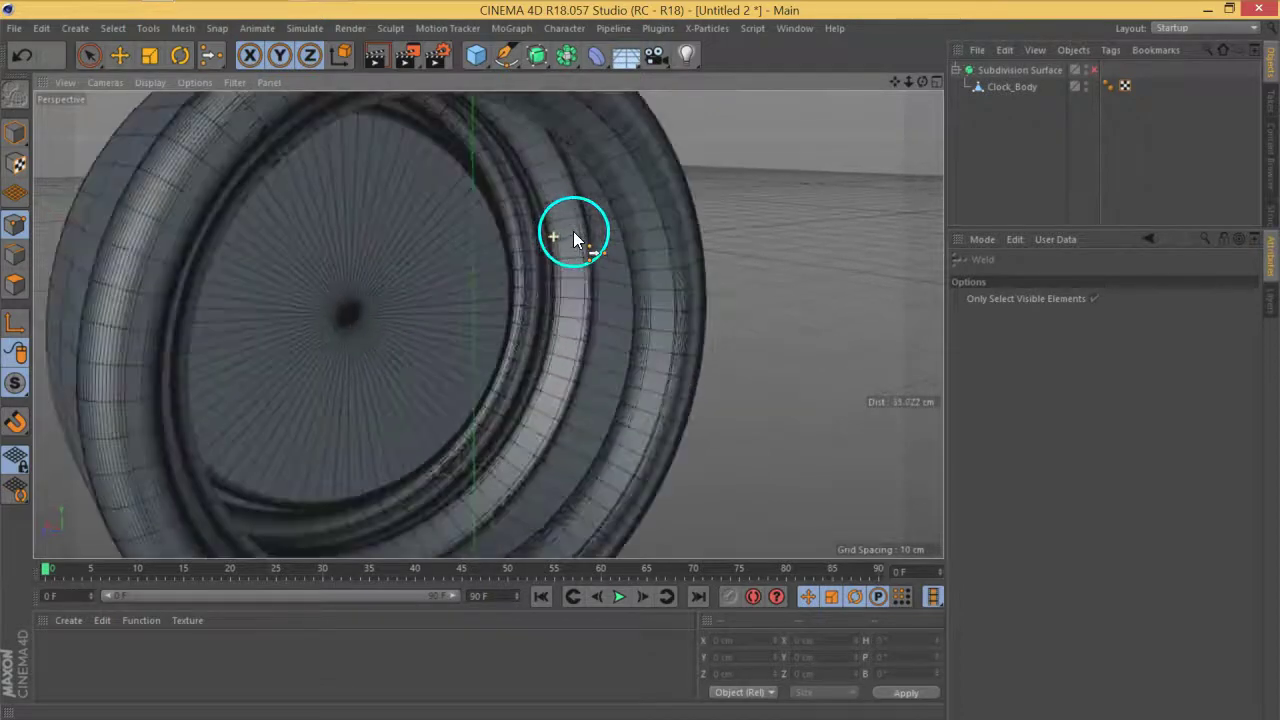
{"action": "key", "text": "u"}
{"action": "key", "text": "l"}
{"action": "left_click", "coordinate": [15, 255]}
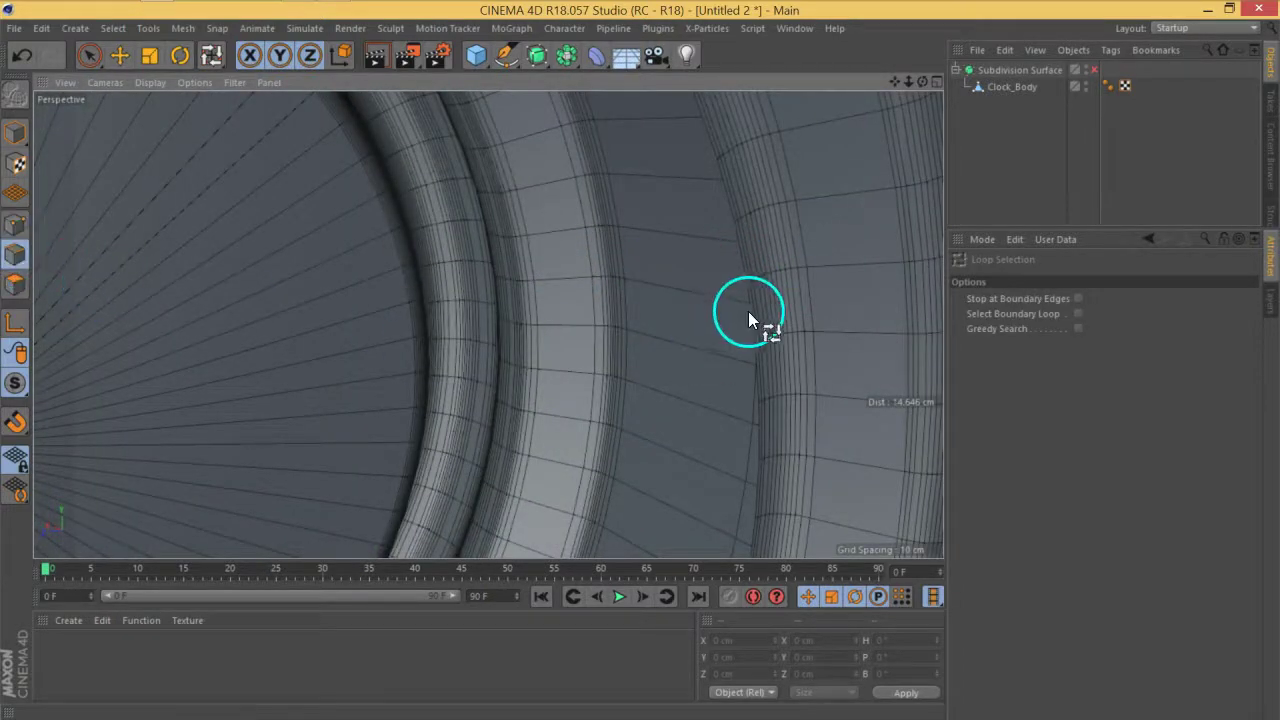
{"action": "left_click", "coordinate": [1005, 89]}
{"action": "left_click", "coordinate": [753, 319]}
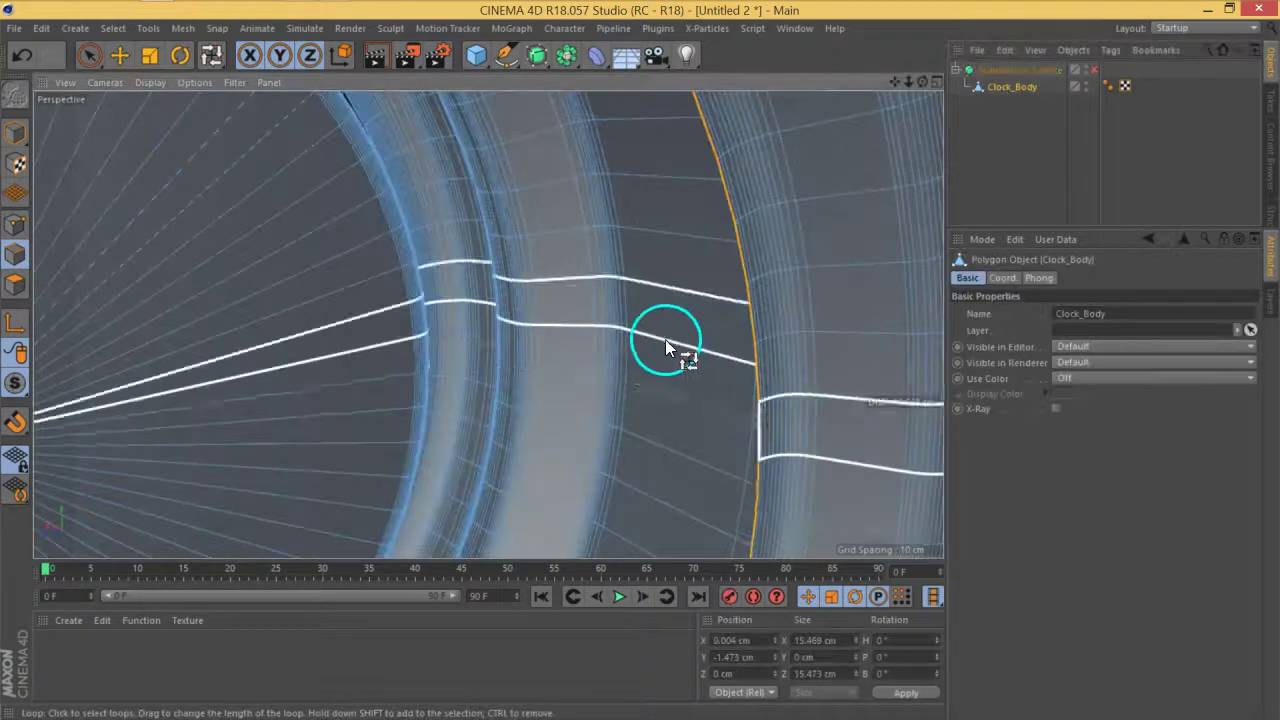
Convert the selected rim edge loop to a spline with Edge to Spline and select Clock_Body.Spline
{"action": "scroll", "coordinate": [665, 339], "scroll_direction": "down", "scroll_amount": 10}
{"action": "left_click_drag", "start_coordinate": [665, 338], "coordinate": [595, 305], "text": "alt"}
{"action": "scroll", "coordinate": [610, 290], "scroll_direction": "up", "scroll_amount": 5}
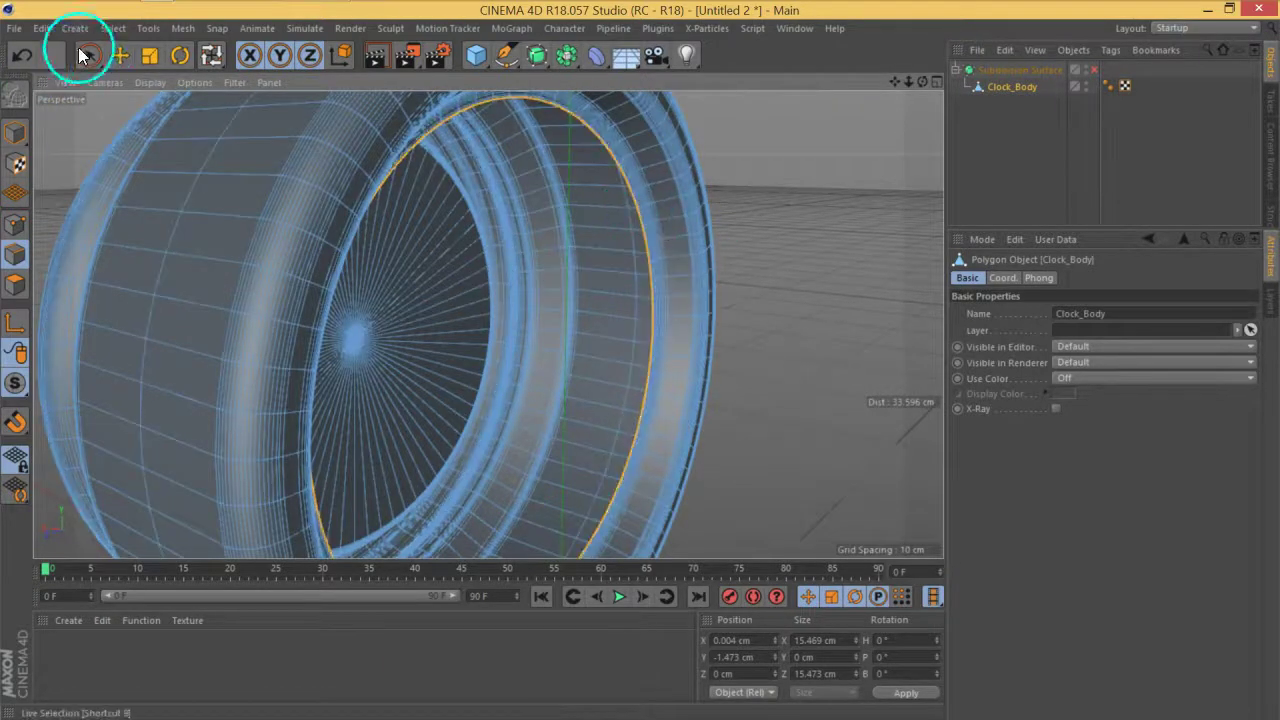
{"action": "left_click", "coordinate": [148, 28]}
{"action": "mouse_move", "coordinate": [197, 69]}
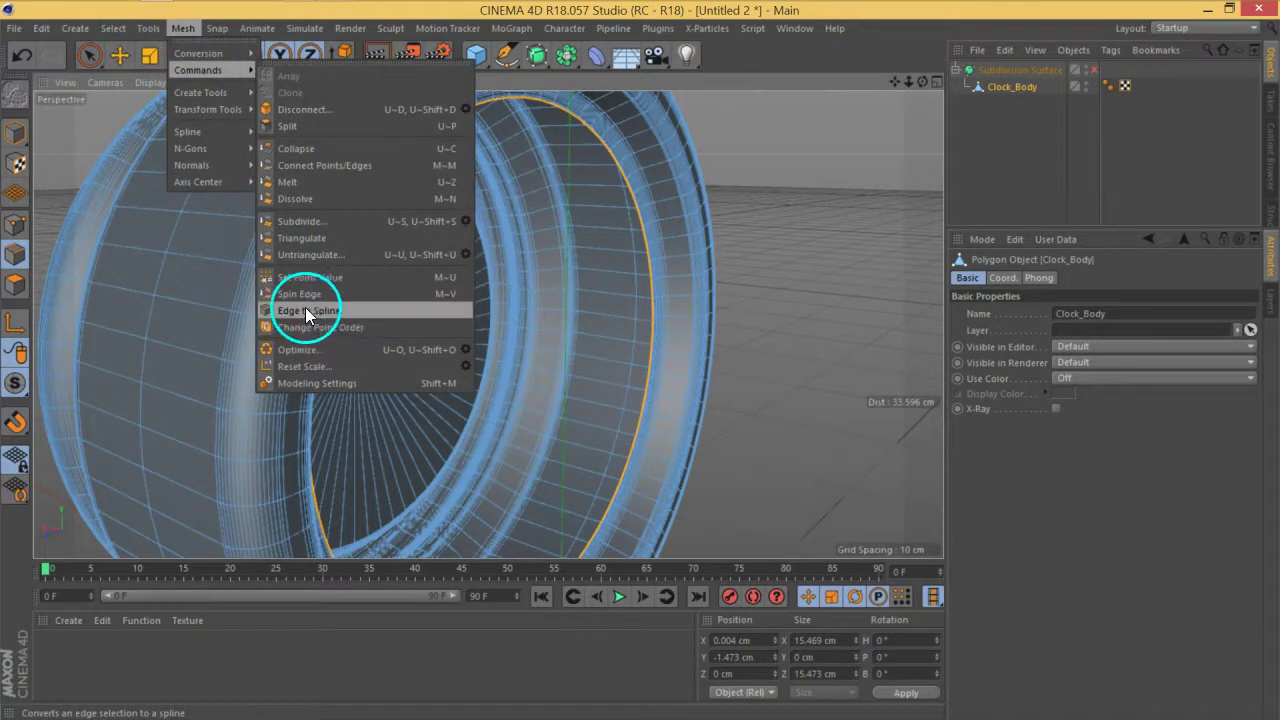
{"action": "left_click", "coordinate": [305, 311]}
{"action": "left_click", "coordinate": [1012, 103]}
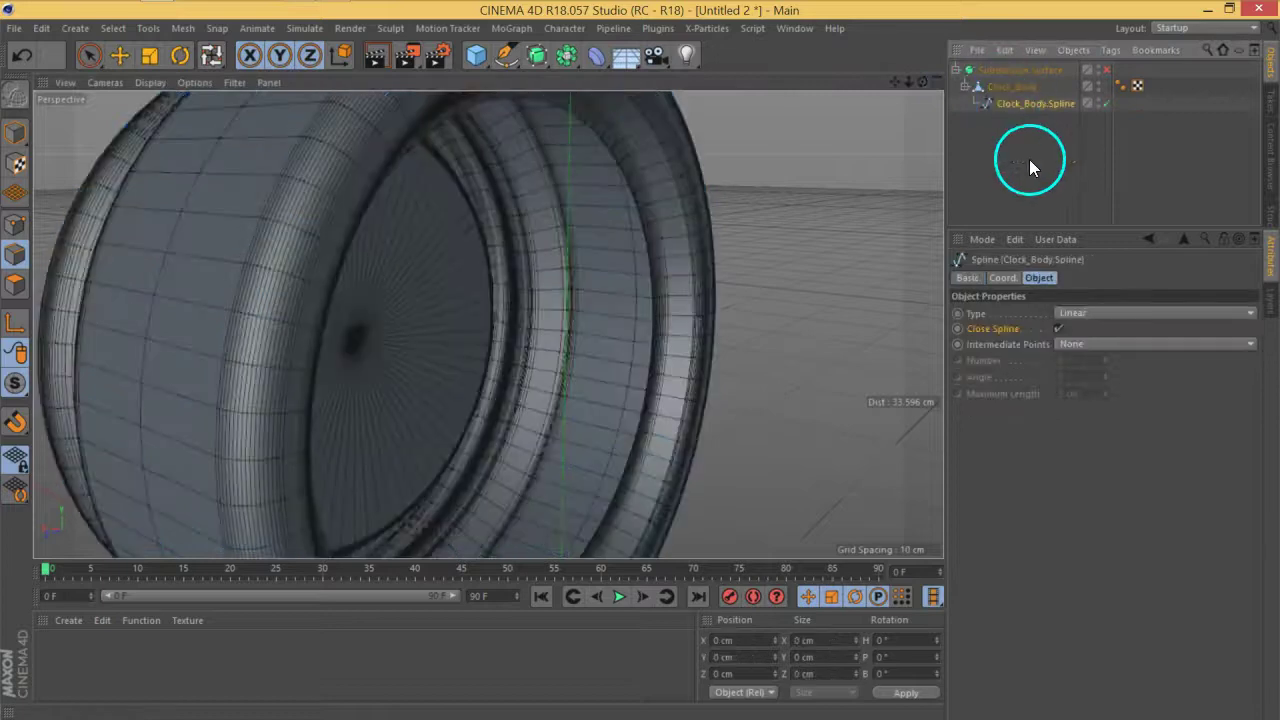
Add a Disc primitive as a child of Clock_Body.Spline and reset its X position and bank rotation to 0
{"action": "left_click_drag", "start_coordinate": [490, 62], "coordinate": [543, 108]}
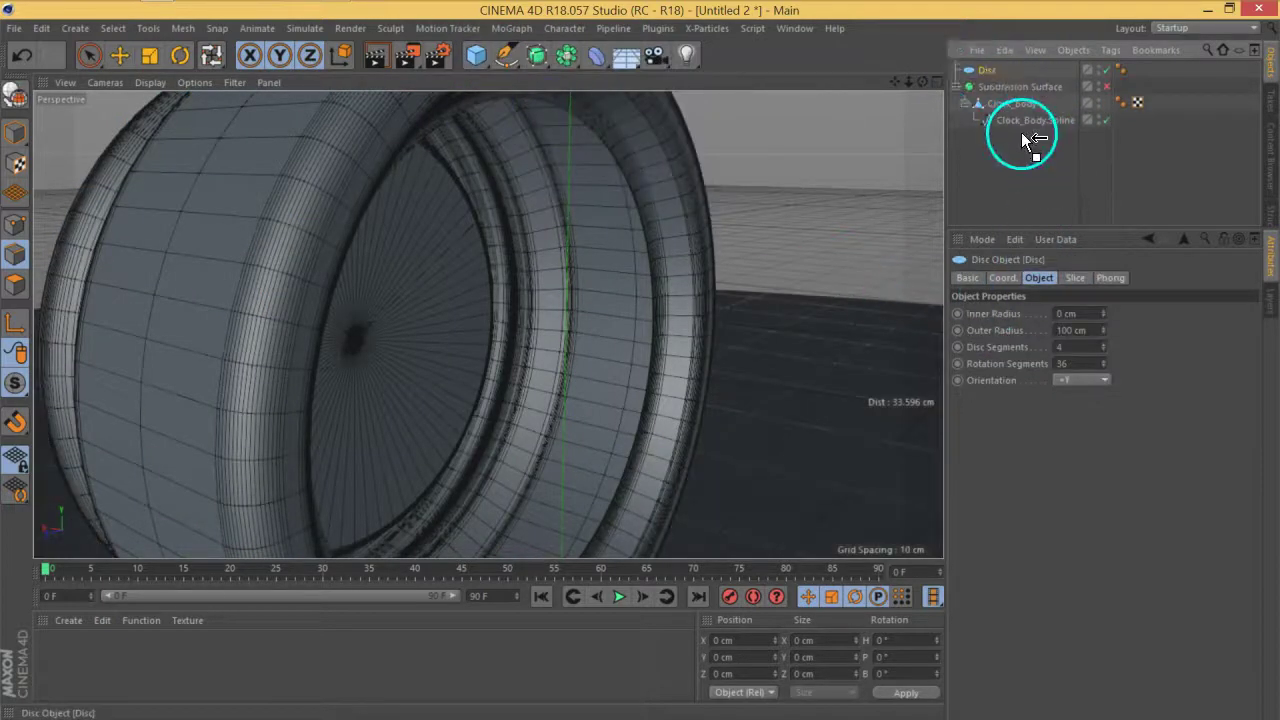
{"action": "left_click_drag", "start_coordinate": [1017, 120], "coordinate": [1018, 121]}
{"action": "left_click", "coordinate": [1002, 278]}
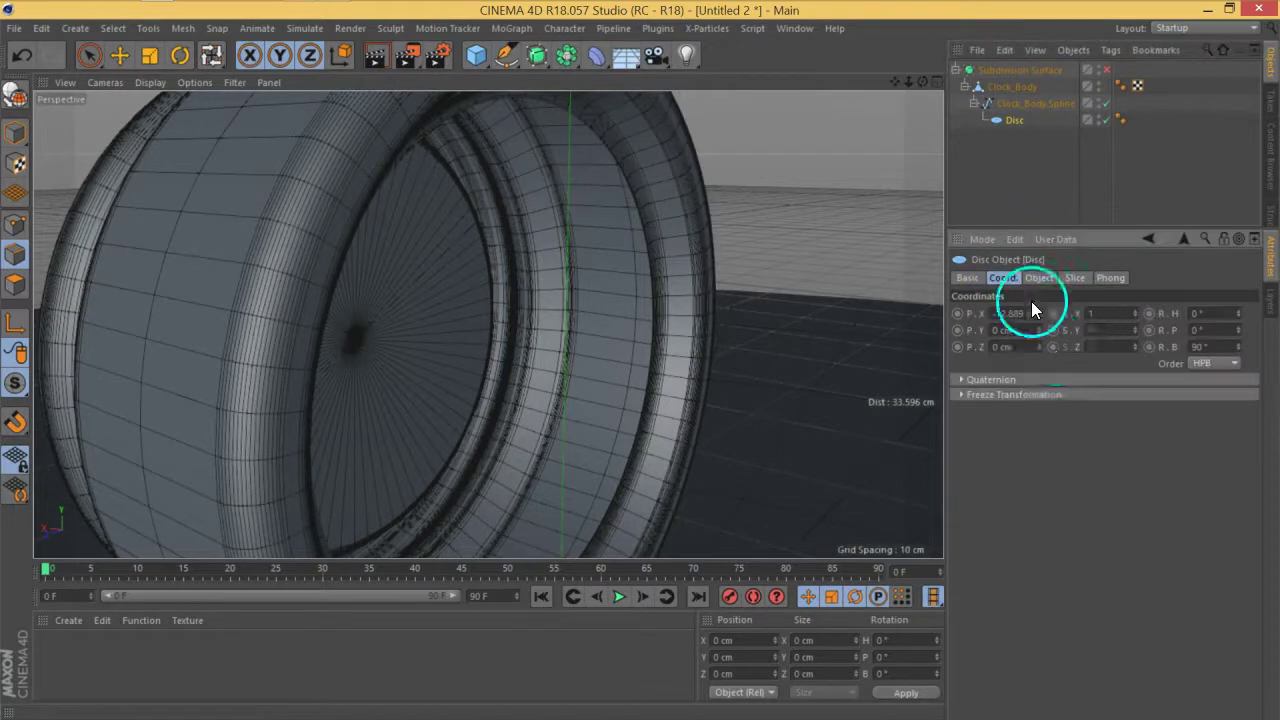
{"action": "right_click", "coordinate": [1038, 314]}
{"action": "right_click", "coordinate": [1238, 346]}
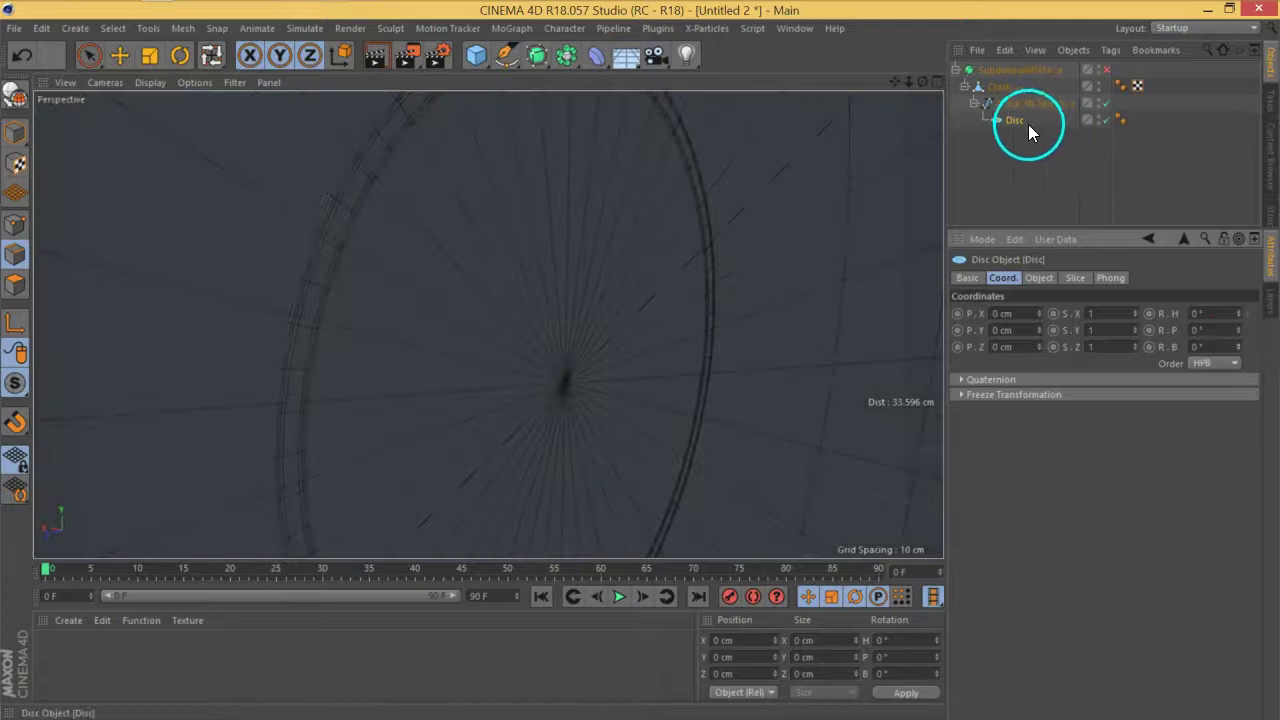
Move the Disc out to the top level of the hierarchy and set its outer radius to 8 cm
{"action": "left_click_drag", "start_coordinate": [1028, 126], "coordinate": [999, 64]}
{"action": "left_click", "coordinate": [1039, 278]}
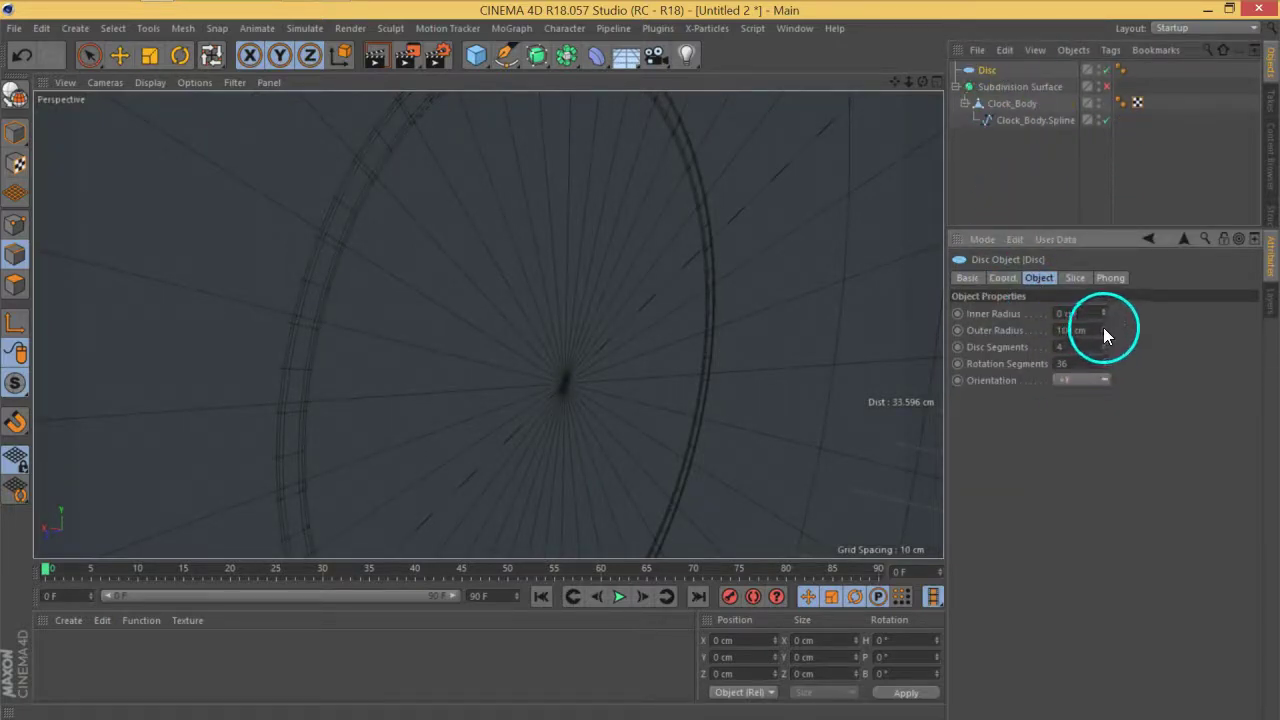
{"action": "left_click_drag", "start_coordinate": [1105, 358], "coordinate": [1104, 408]}
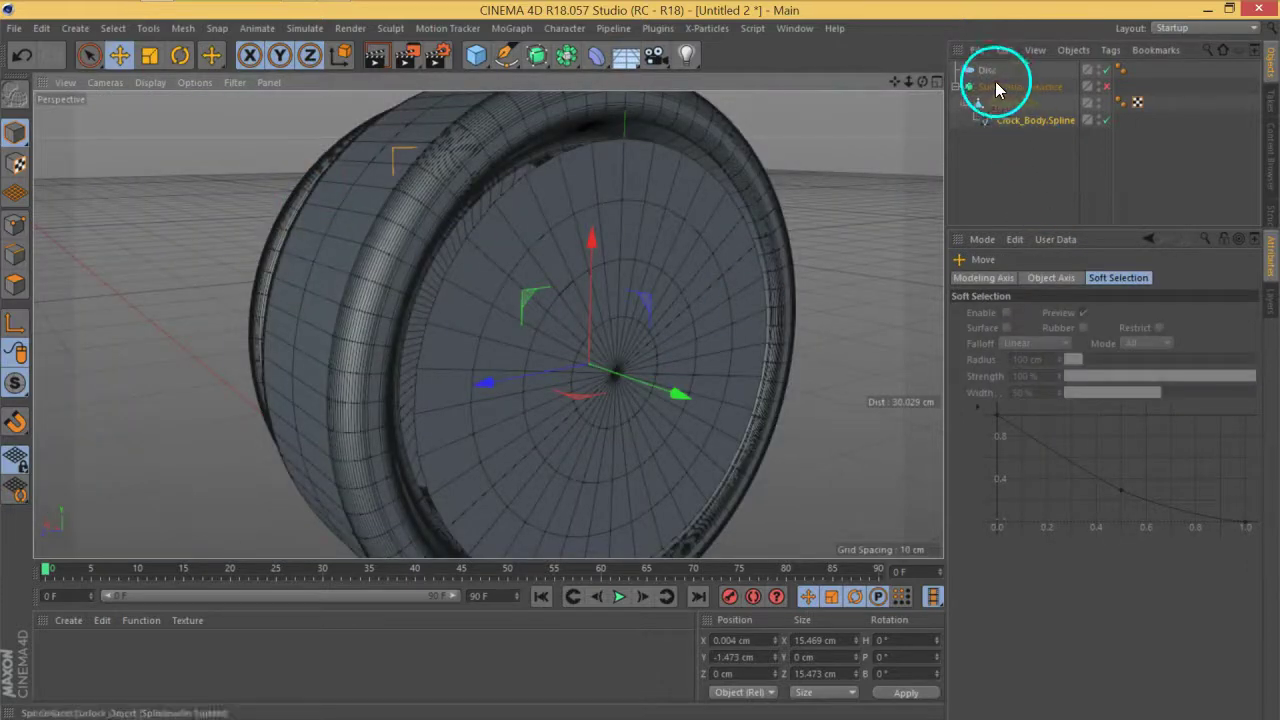
Centre the Disc on Clock_Body.Spline by nesting it there, zeroing its X and Y positions, and returning it to the top level
{"action": "left_click_drag", "start_coordinate": [987, 71], "coordinate": [1012, 120]}
{"action": "left_click", "coordinate": [1005, 280]}
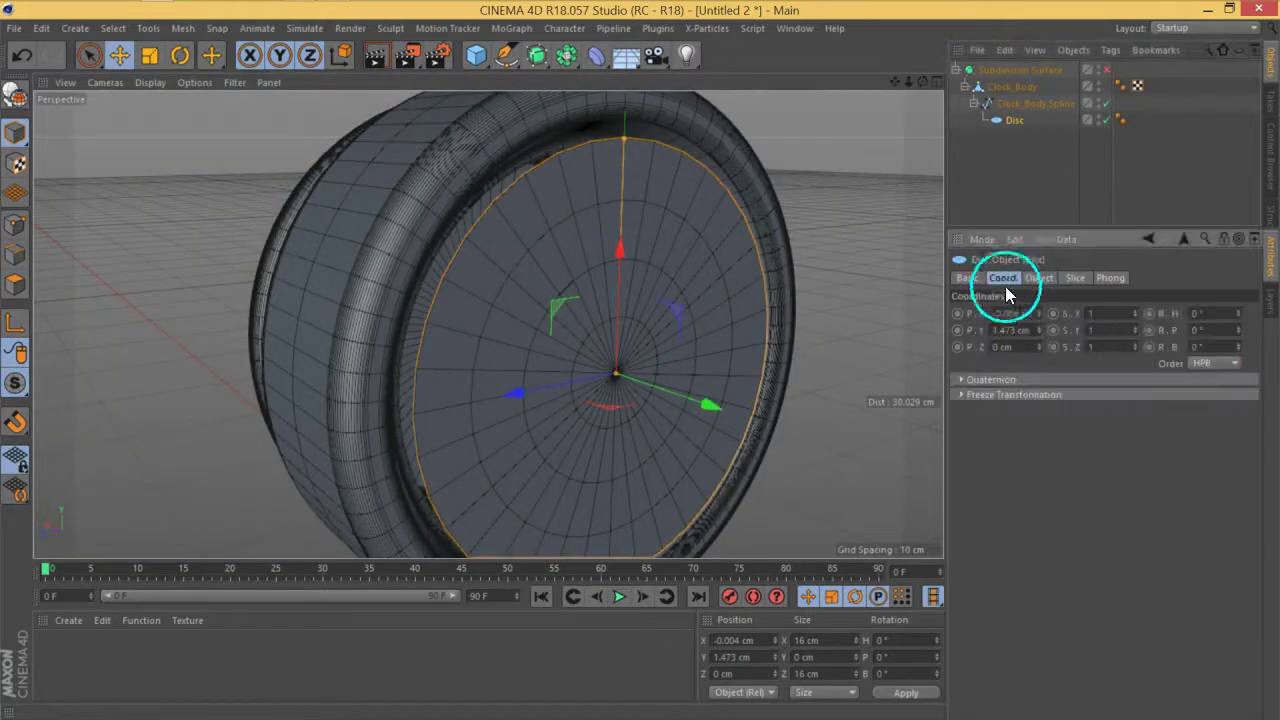
{"action": "right_click", "coordinate": [1041, 314]}
{"action": "right_click", "coordinate": [1040, 330]}
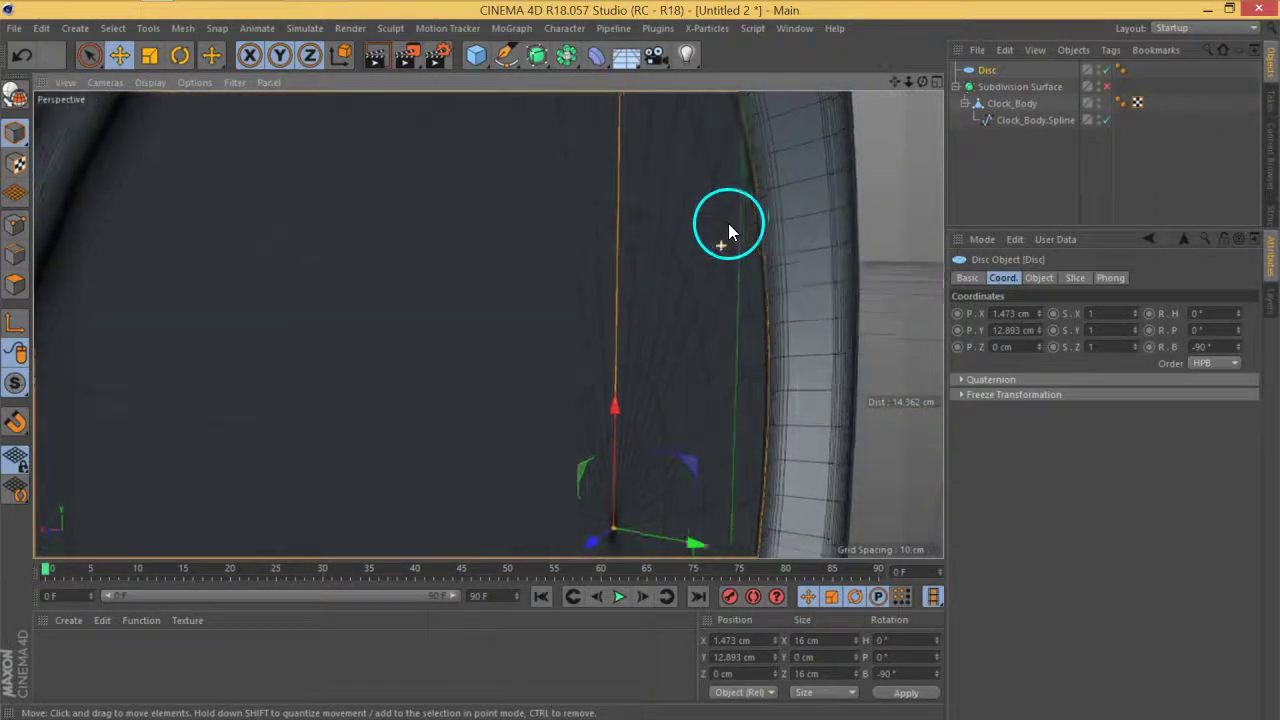
Examine how the Disc's outer edge fits against the front rim of the clock body
{"action": "left_click_drag", "start_coordinate": [728, 223], "coordinate": [645, 282], "text": "alt"}
{"action": "scroll", "coordinate": [710, 260], "scroll_direction": "down", "scroll_amount": 3}
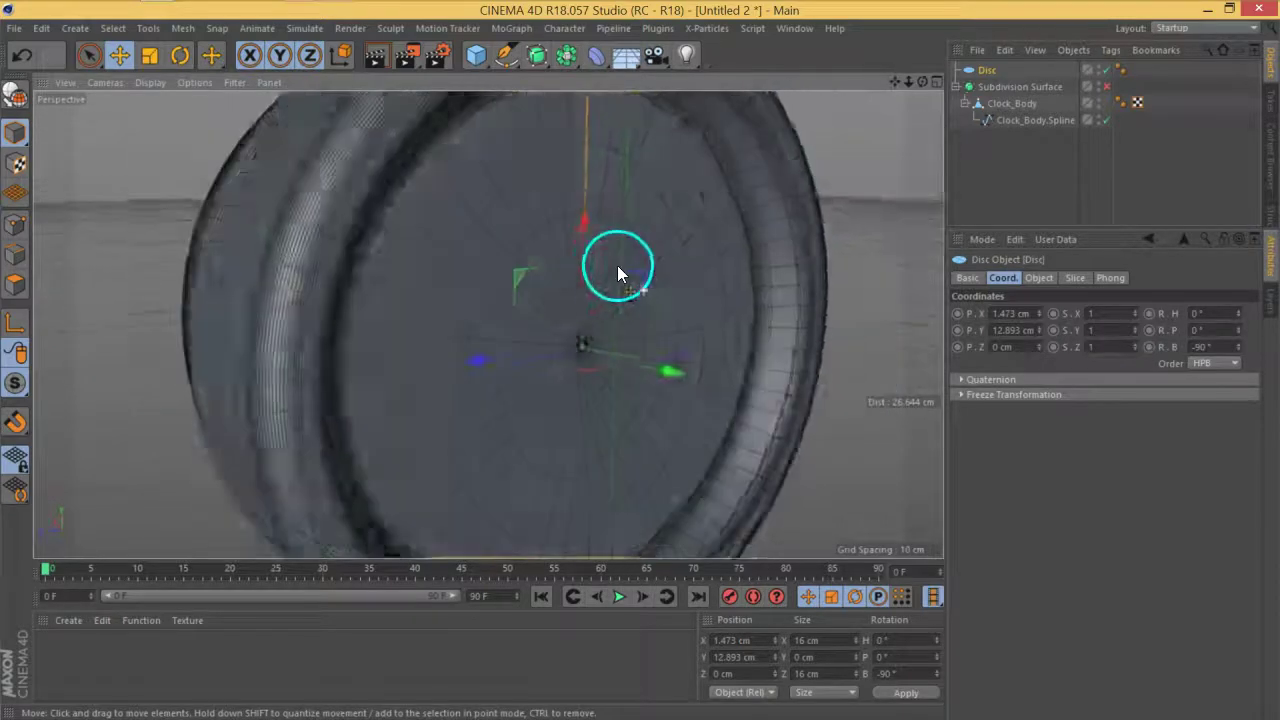
{"action": "left_click_drag", "start_coordinate": [617, 265], "coordinate": [670, 276], "text": "alt"}
{"action": "left_click", "coordinate": [966, 175]}
{"action": "left_click_drag", "start_coordinate": [905, 249], "coordinate": [607, 265], "text": "alt"}
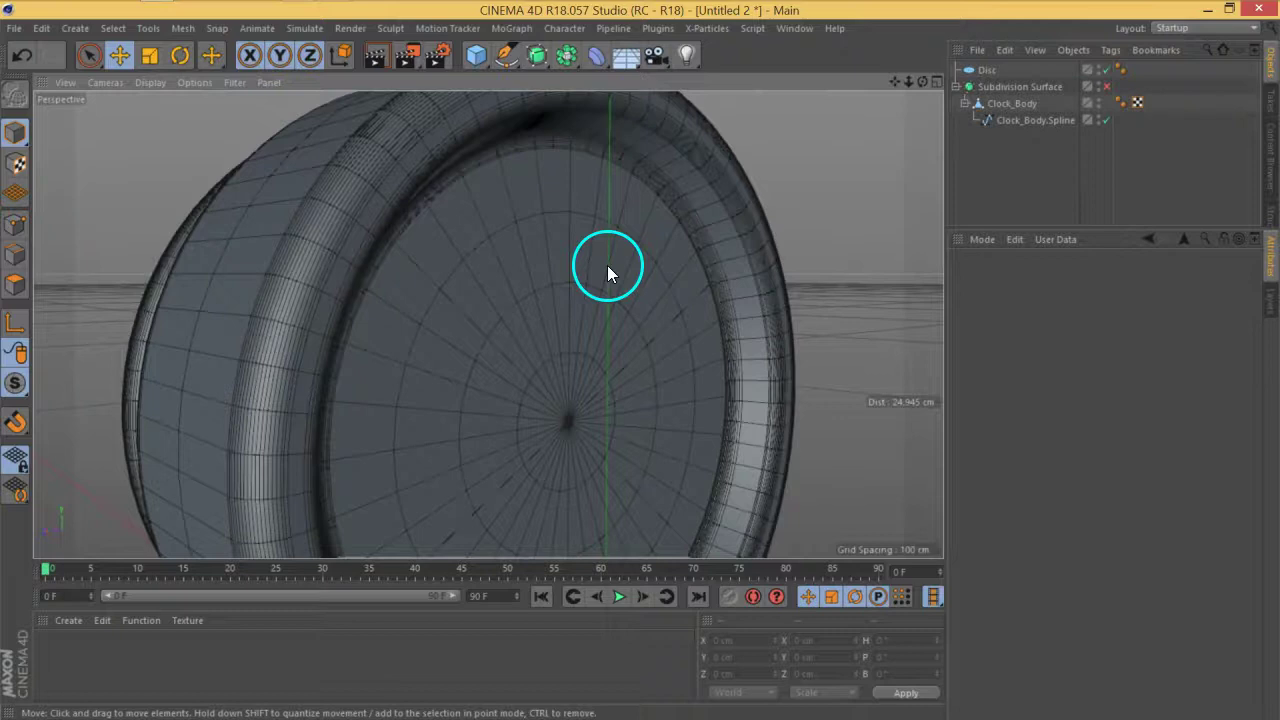
{"action": "left_click", "coordinate": [607, 265]}
{"action": "left_click_drag", "start_coordinate": [700, 386], "coordinate": [1060, 243], "text": "alt"}
Set the Disc to 16 disc segments and 69 rotation segments
{"action": "left_click", "coordinate": [985, 70]}
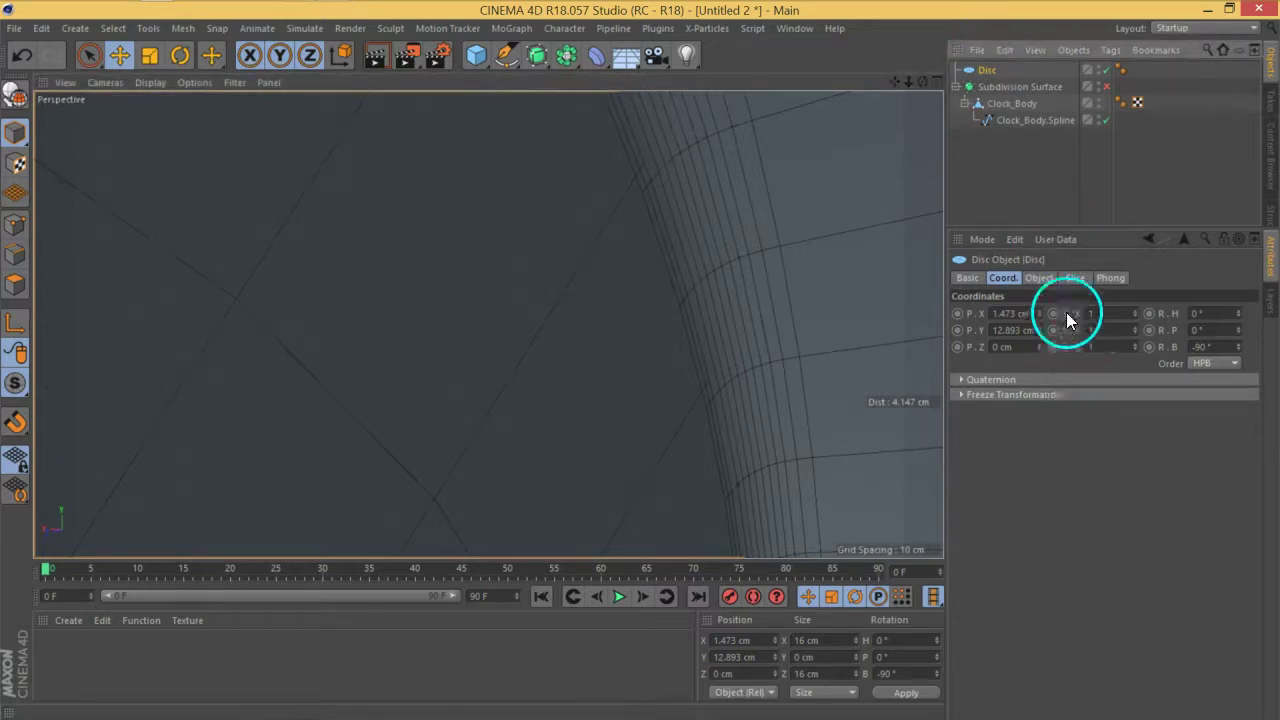
{"action": "left_click", "coordinate": [1039, 277]}
{"action": "left_click", "coordinate": [1100, 348]}
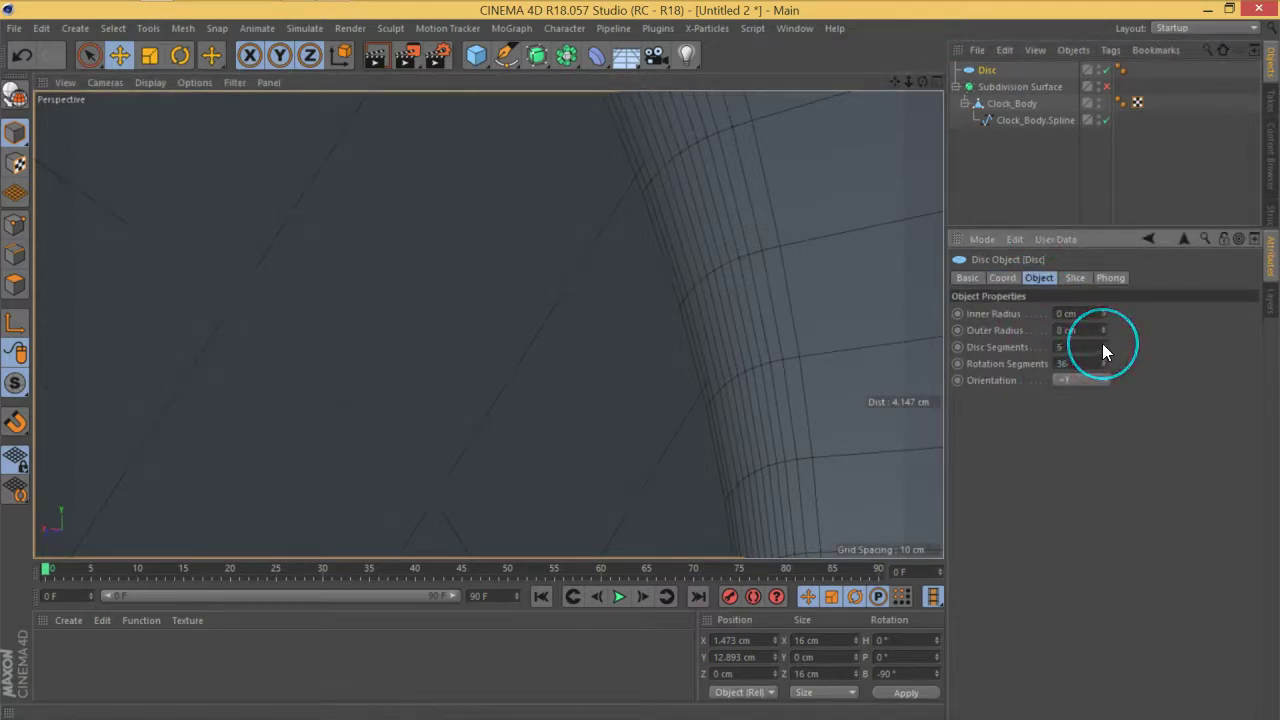
{"action": "left_click_drag", "start_coordinate": [1103, 347], "coordinate": [1101, 358]}
{"action": "left_click", "coordinate": [1023, 194]}
{"action": "left_click", "coordinate": [513, 363]}
{"action": "scroll", "coordinate": [513, 363], "scroll_direction": "down", "scroll_amount": 5}
{"action": "left_click_drag", "start_coordinate": [513, 363], "coordinate": [571, 323], "text": "alt"}
{"action": "scroll", "coordinate": [571, 323], "scroll_direction": "up", "scroll_amount": 5}
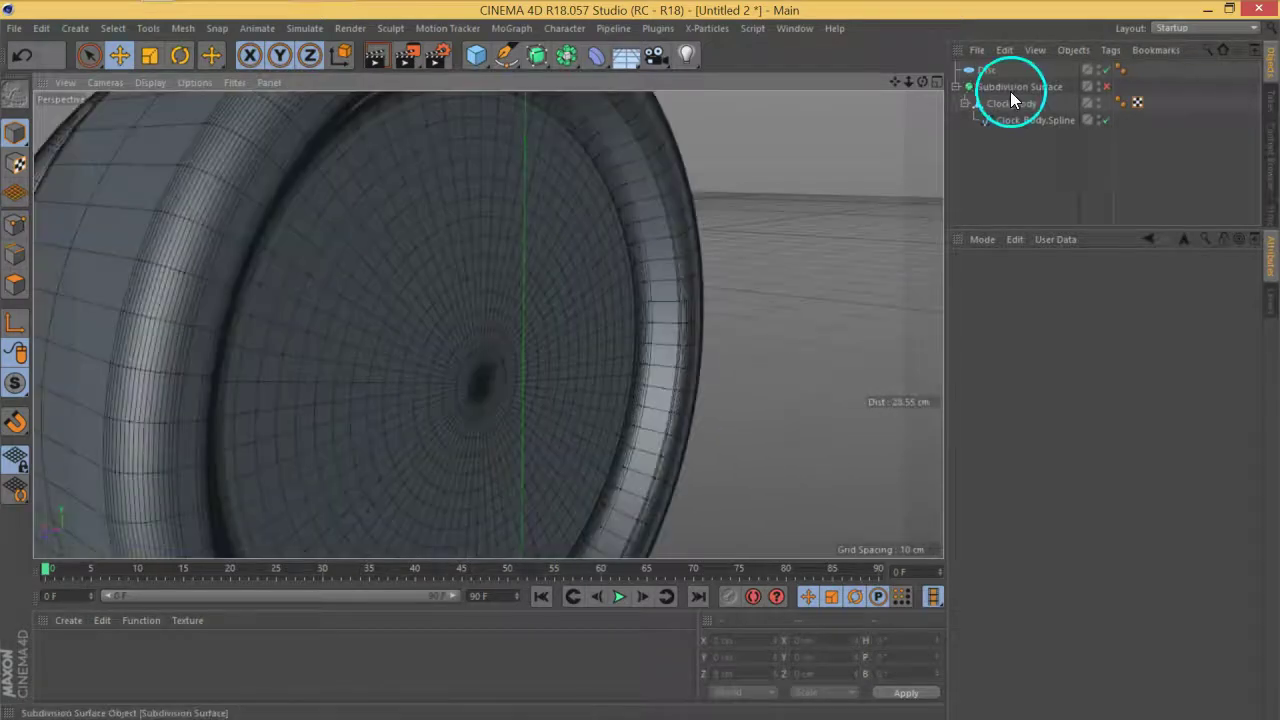
Rename the Subdivision Surface object to Clock_Body and the Disc to Clock_Inner_Face, and collapse the Clock_Body hierarchy
{"action": "double_click", "coordinate": [1011, 89]}
{"action": "type", "text": "Clock_Body"}
{"action": "key", "text": "Return"}
{"action": "double_click", "coordinate": [985, 71]}
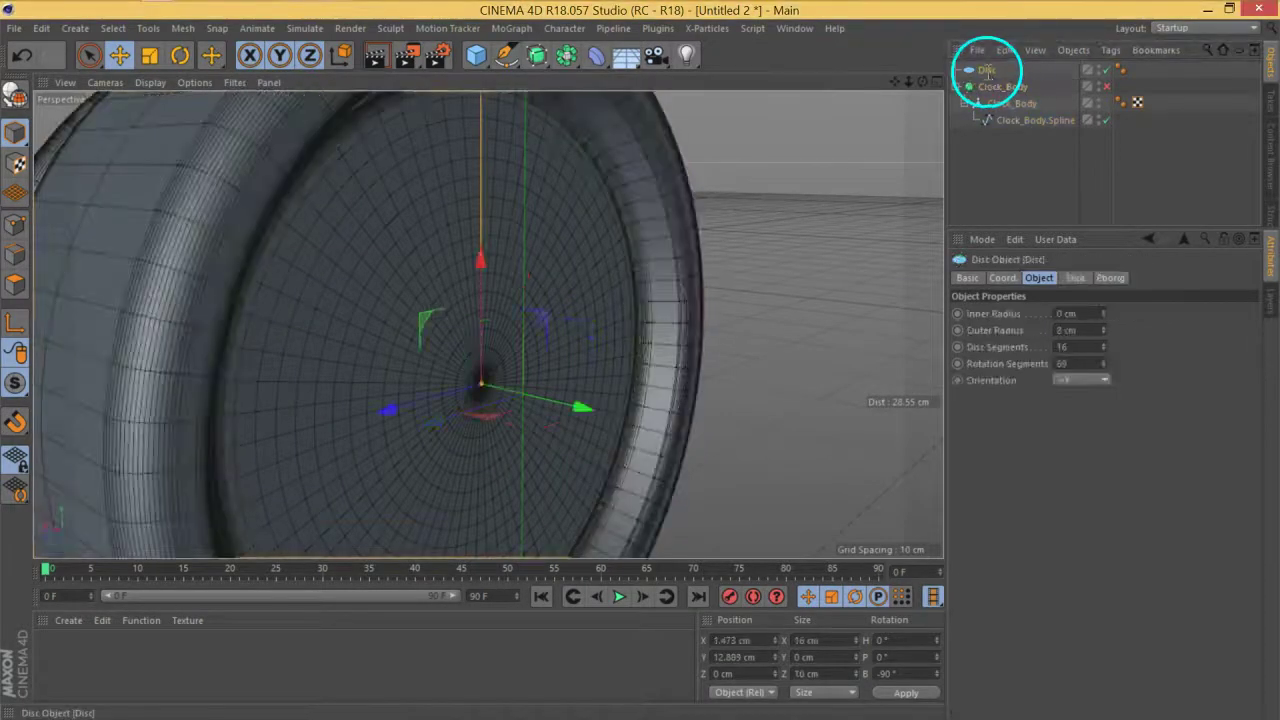
{"action": "type", "text": "Clock"}
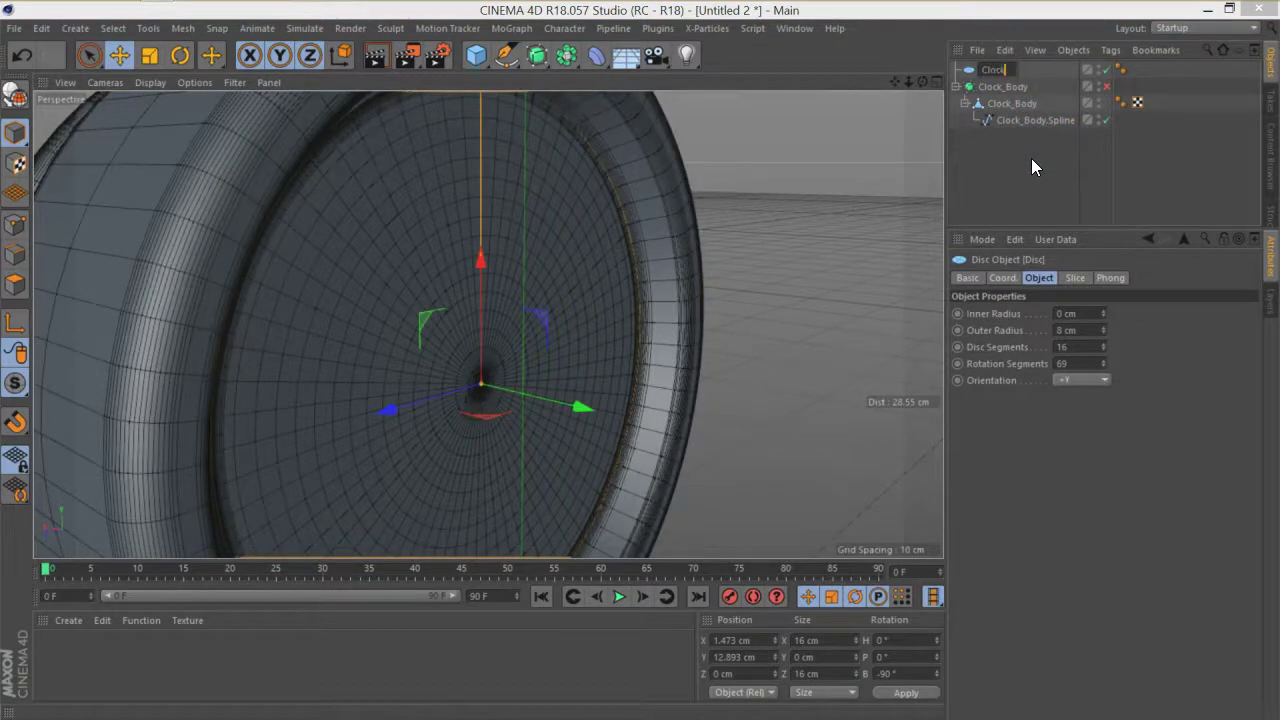
{"action": "type", "text": "_Inner_Face"}
{"action": "key", "text": "Return"}
{"action": "left_click", "coordinate": [1015, 160]}
{"action": "left_click", "coordinate": [956, 86]}
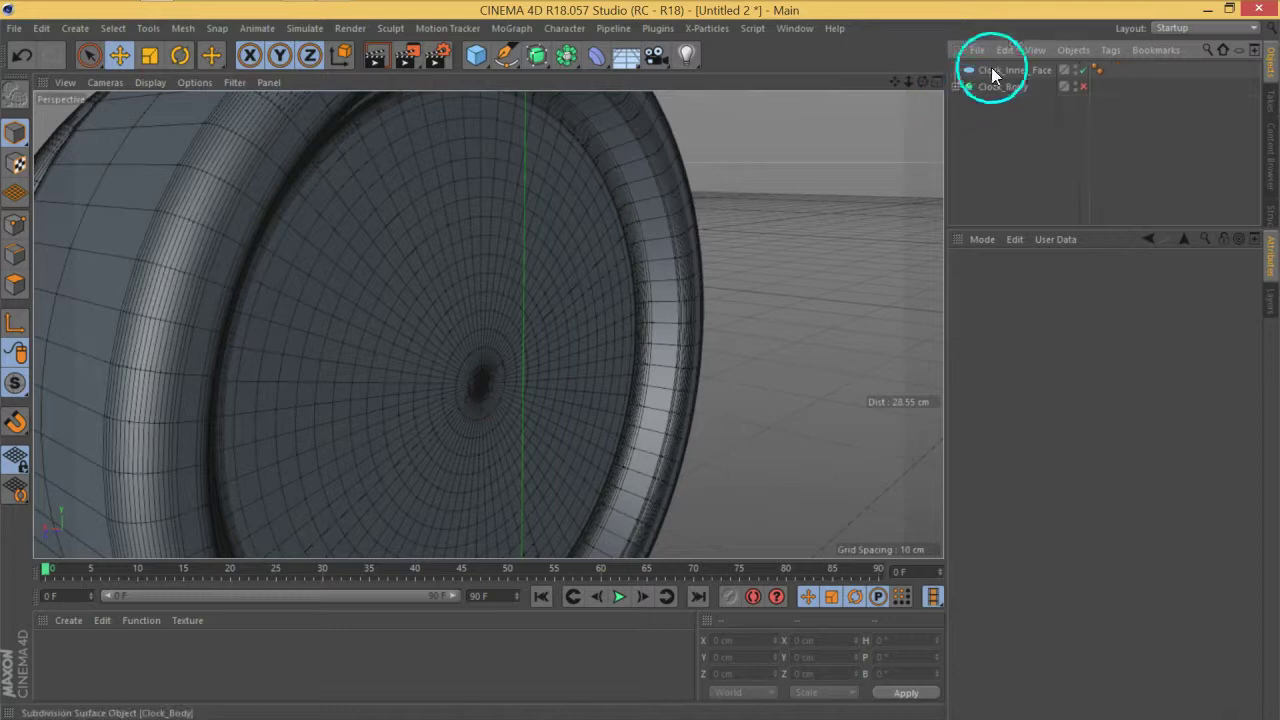
Duplicate Clock_Inner_Face and offset the copy outward toward the front rim to an X position of about 0.74 cm
{"action": "scroll", "coordinate": [418, 295], "scroll_direction": "down", "scroll_amount": 5}
{"action": "left_click_drag", "start_coordinate": [543, 361], "coordinate": [471, 308], "text": "alt"}
{"action": "scroll", "coordinate": [480, 308], "scroll_direction": "up", "scroll_amount": 5}
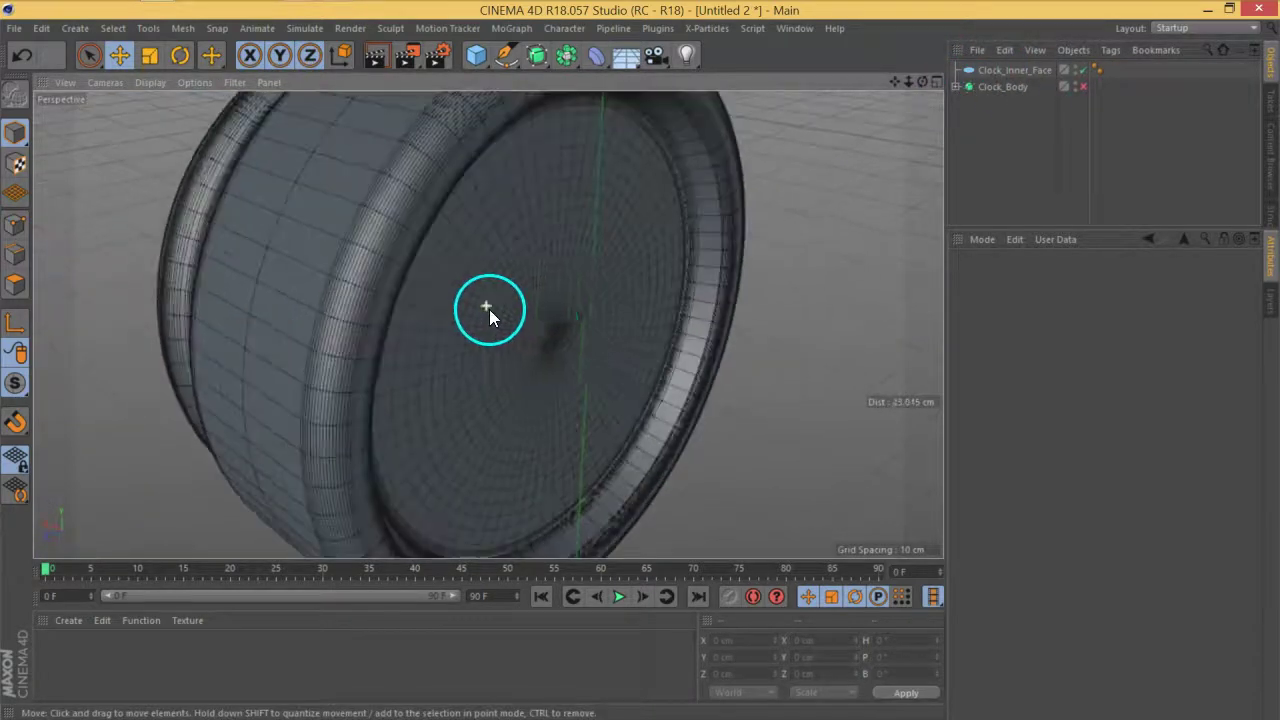
{"action": "left_click", "coordinate": [1043, 73]}
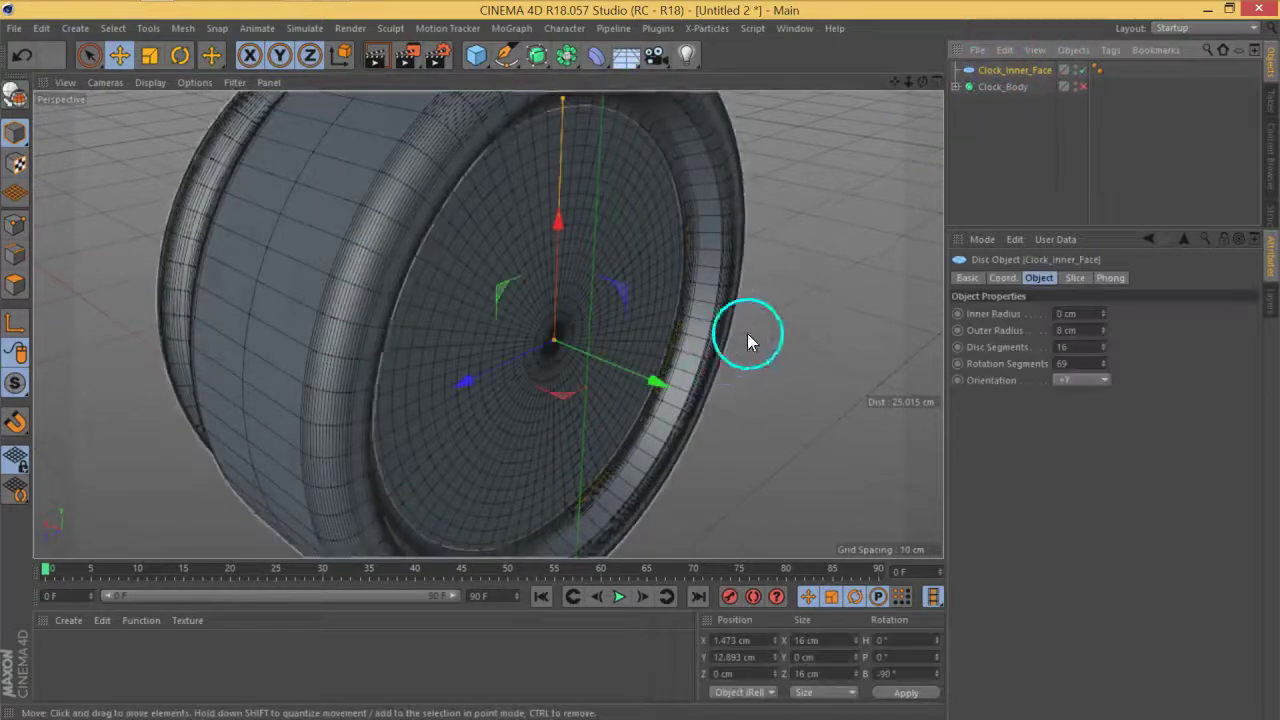
{"action": "scroll", "coordinate": [715, 350], "scroll_direction": "up", "scroll_amount": 3}
{"action": "left_click_drag", "start_coordinate": [465, 320], "coordinate": [537, 377], "text": "alt"}
{"action": "scroll", "coordinate": [560, 365], "scroll_direction": "up", "scroll_amount": 4}
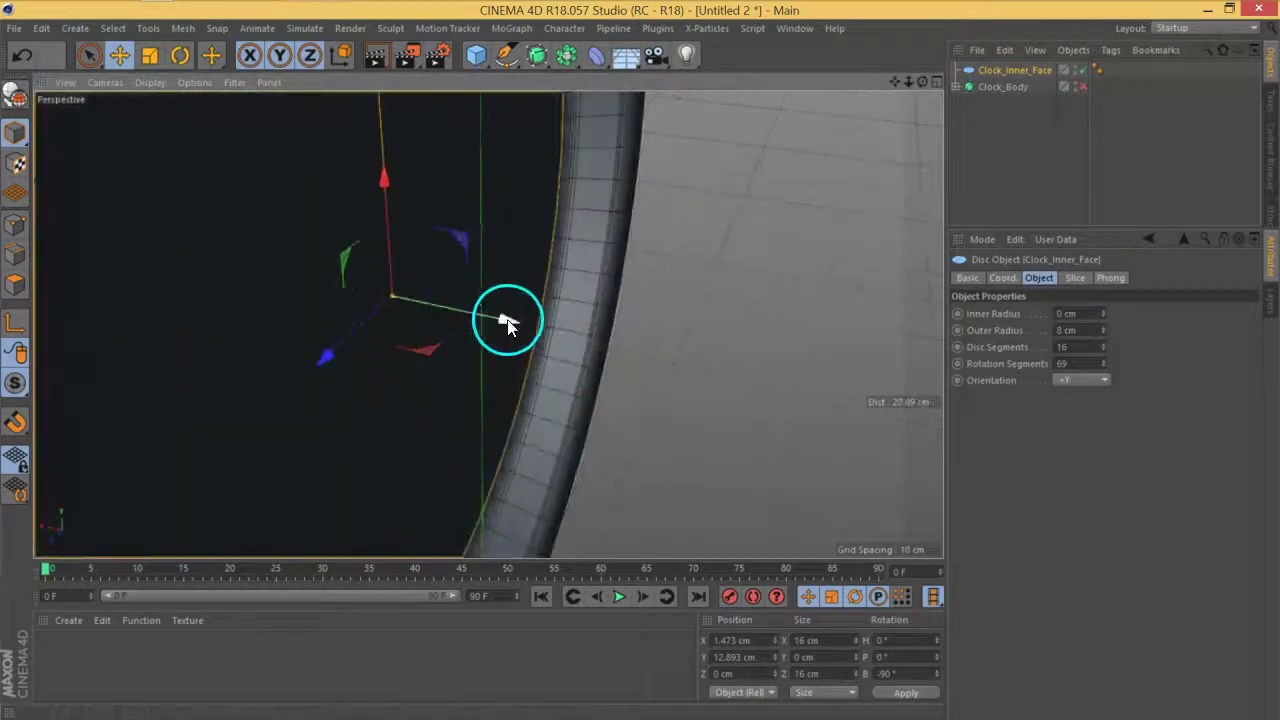
{"action": "left_click_drag", "start_coordinate": [510, 320], "coordinate": [553, 333], "text": "ctrl"}
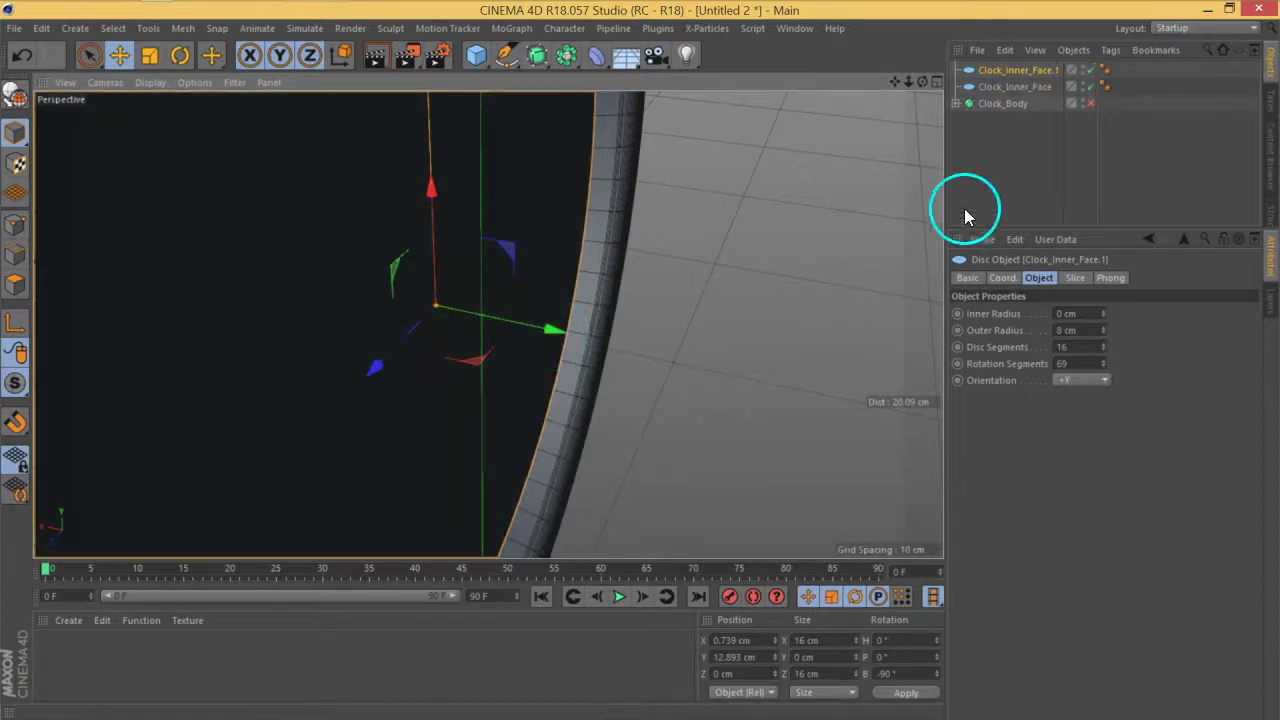
Rename the duplicated disc to Clock_Glass
{"action": "double_click", "coordinate": [1021, 74]}
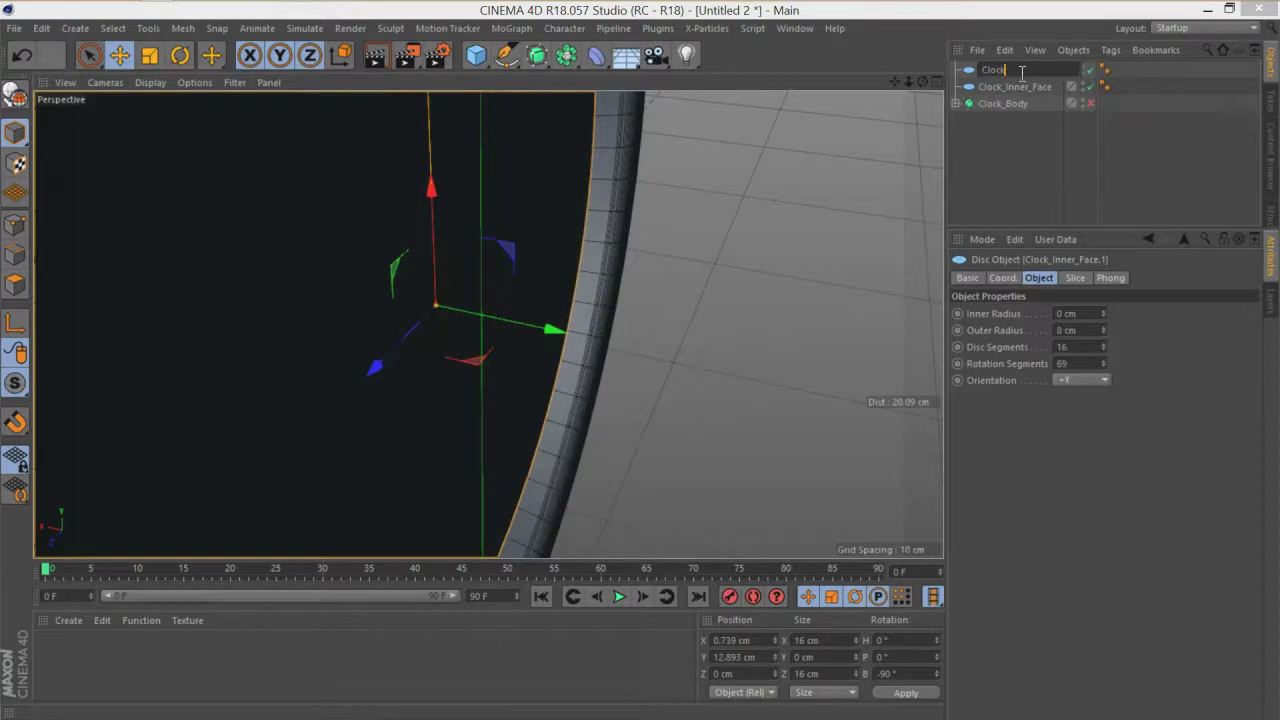
{"action": "type", "text": "Clock_Glass"}
{"action": "key", "text": "Return"}
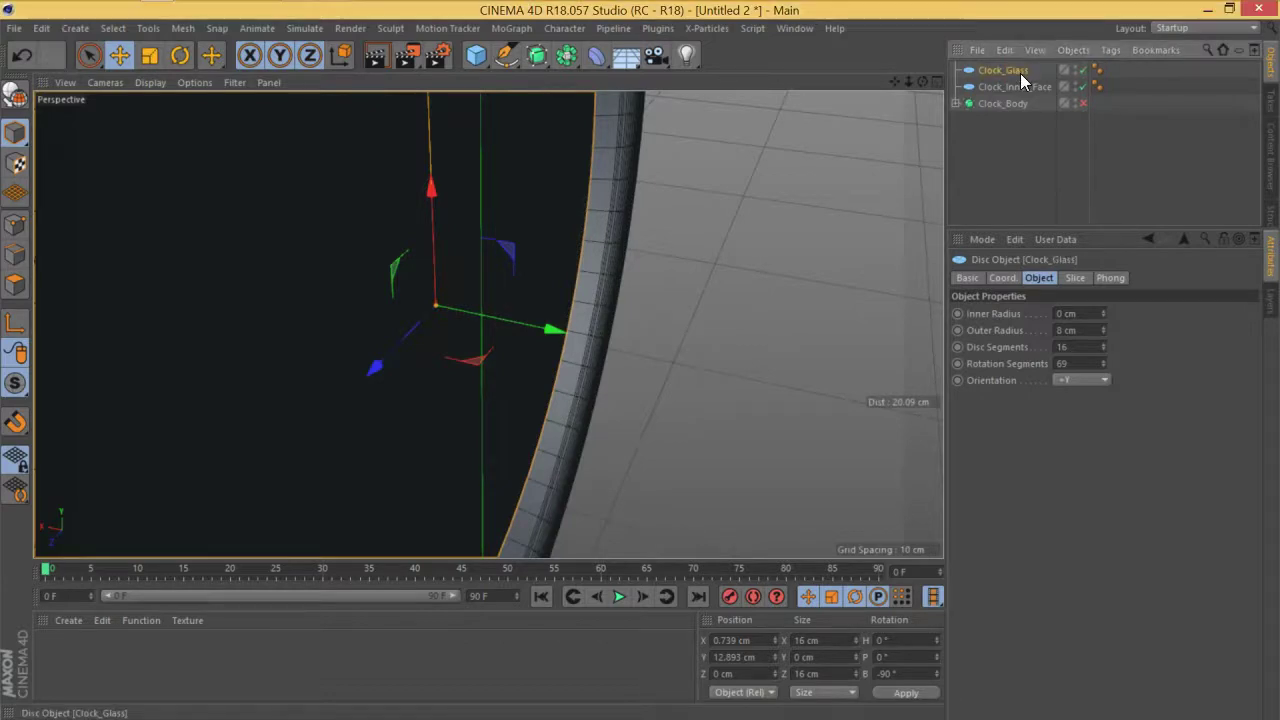
{"action": "left_click", "coordinate": [1025, 118]}
Increase Clock_Glass to 26 disc segments and 121 rotation segments
{"action": "scroll", "coordinate": [491, 225], "scroll_direction": "down", "scroll_amount": 3}
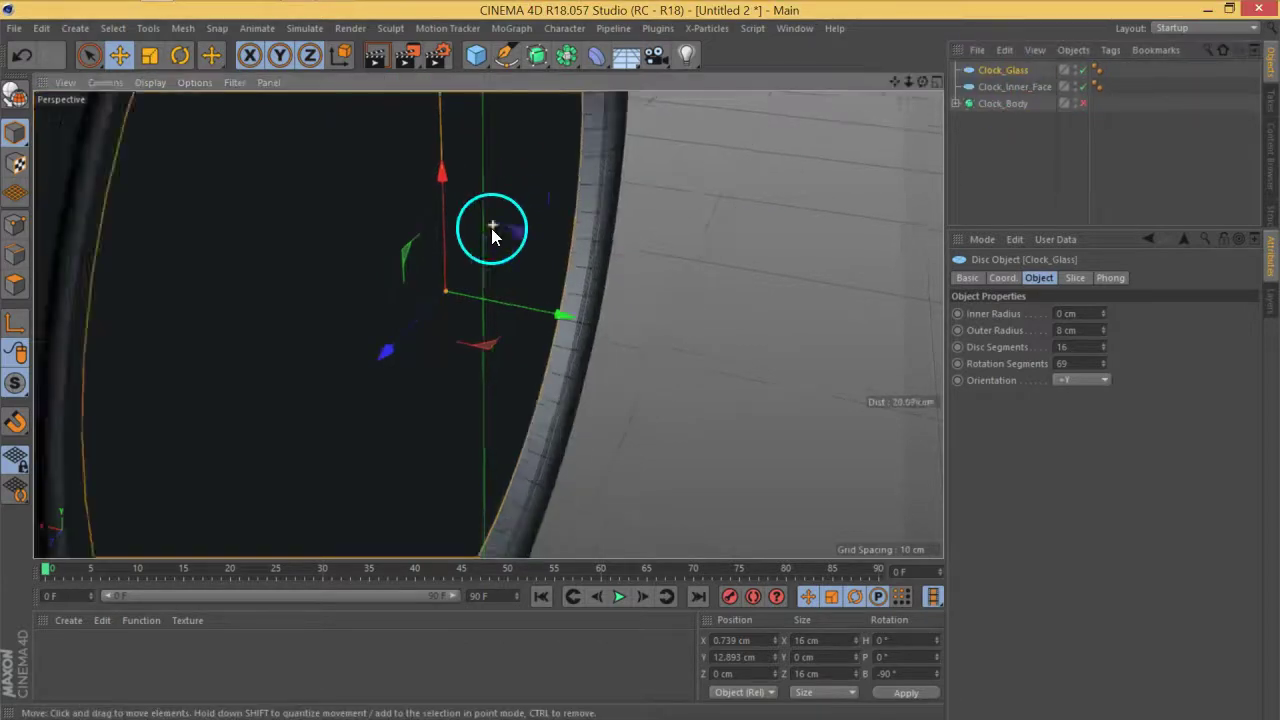
{"action": "middle_click_drag", "start_coordinate": [472, 371], "coordinate": [591, 351], "text": "alt"}
{"action": "left_click_drag", "start_coordinate": [578, 344], "coordinate": [565, 292], "text": "alt"}
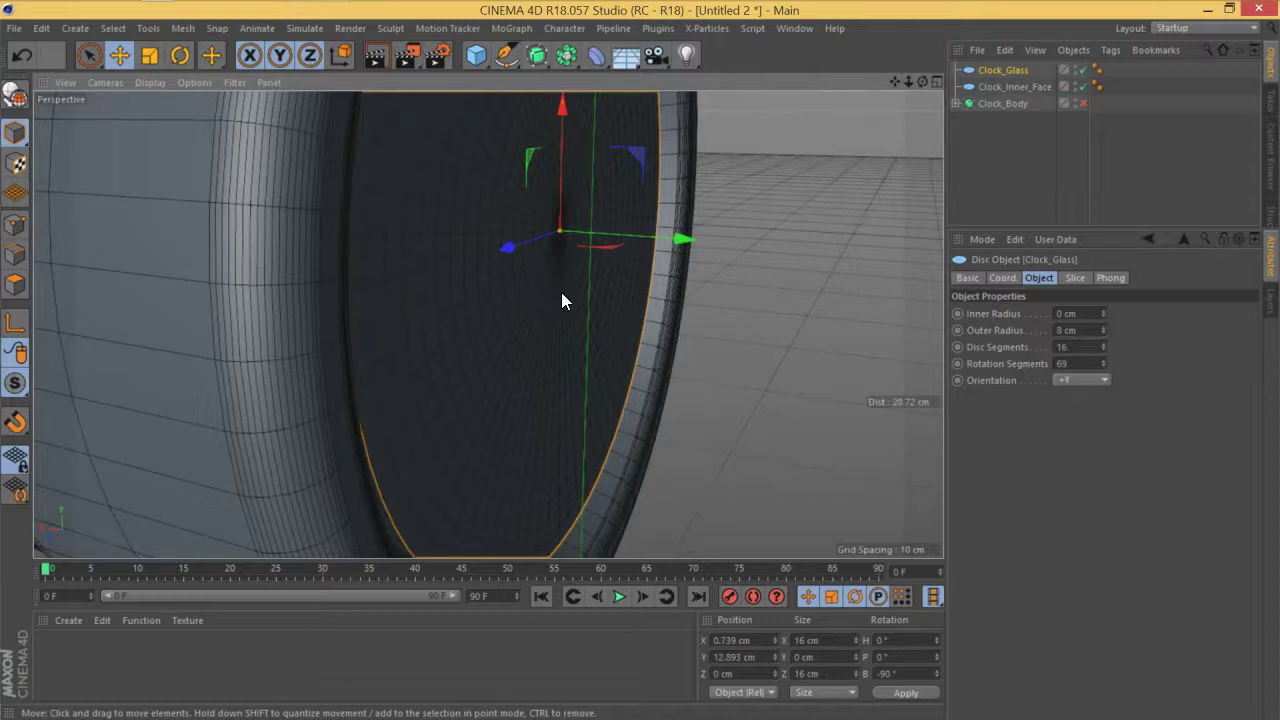
{"action": "left_click_drag", "start_coordinate": [443, 459], "coordinate": [386, 470], "text": "alt"}
{"action": "left_click_drag", "start_coordinate": [576, 324], "coordinate": [440, 302], "text": "alt"}
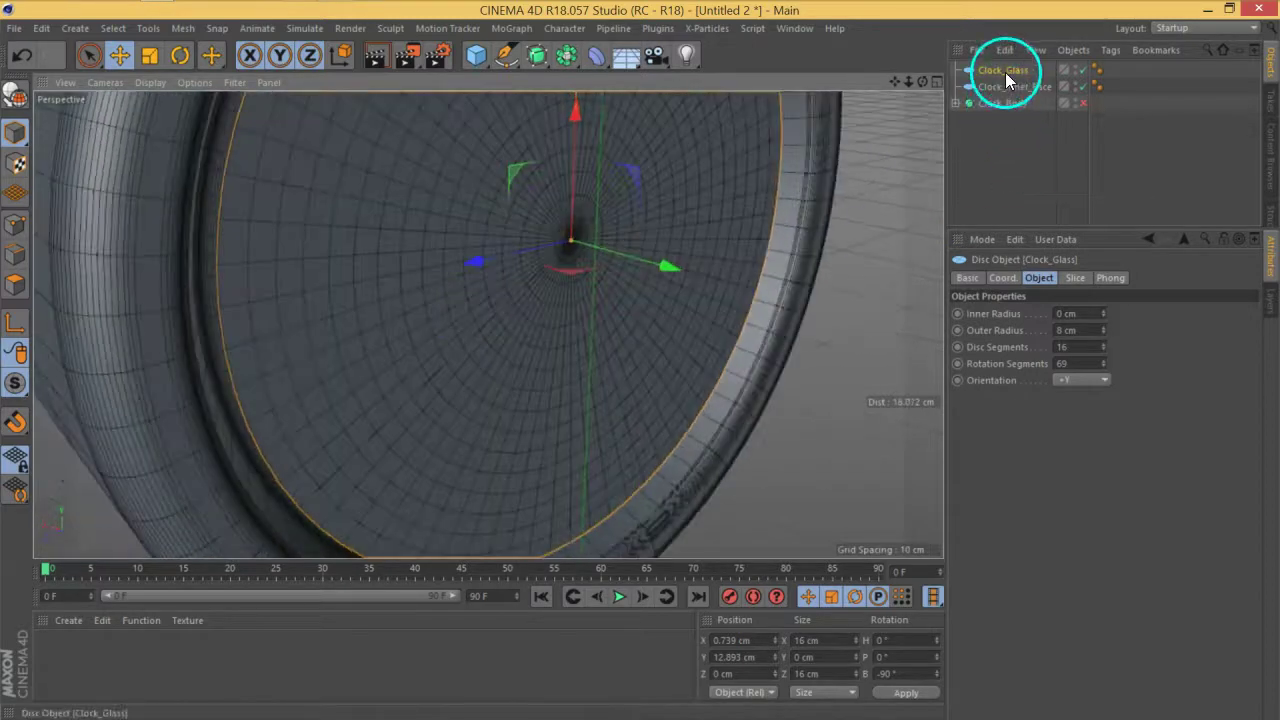
{"action": "left_click", "coordinate": [1005, 73]}
{"action": "left_click", "coordinate": [1008, 281]}
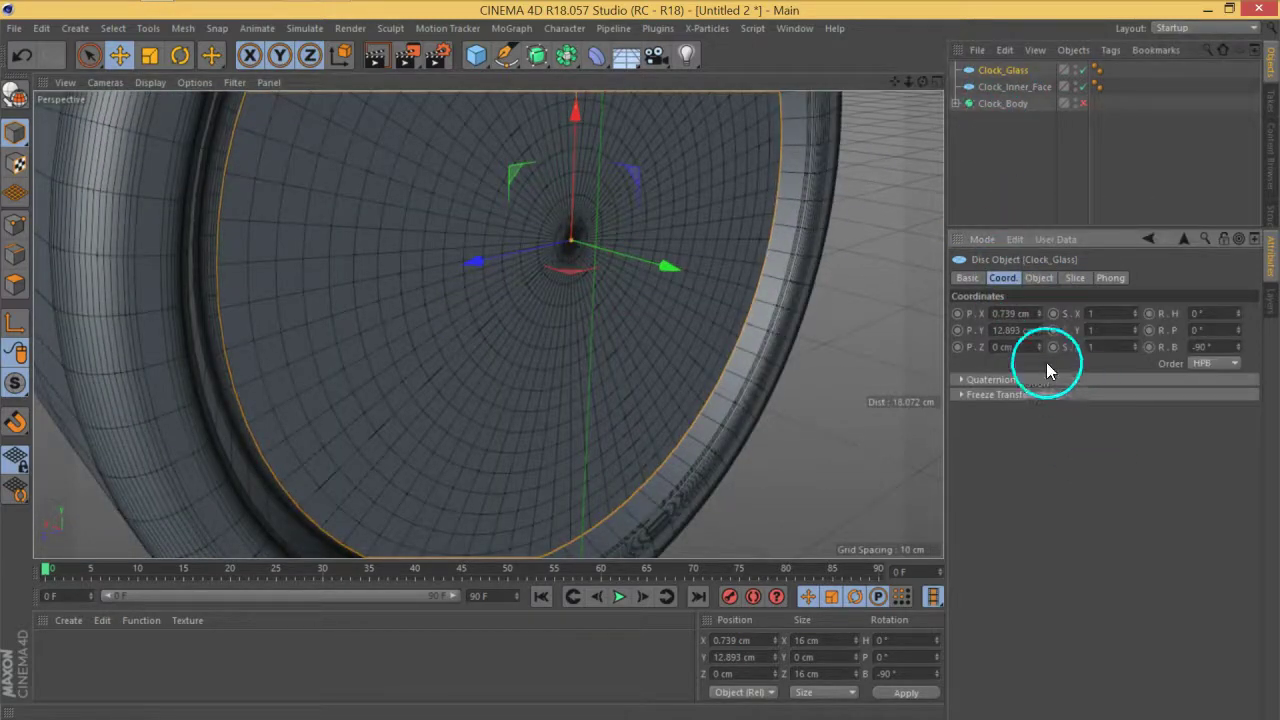
{"action": "left_click", "coordinate": [1039, 278]}
{"action": "left_click_drag", "start_coordinate": [1104, 368], "coordinate": [1103, 338]}
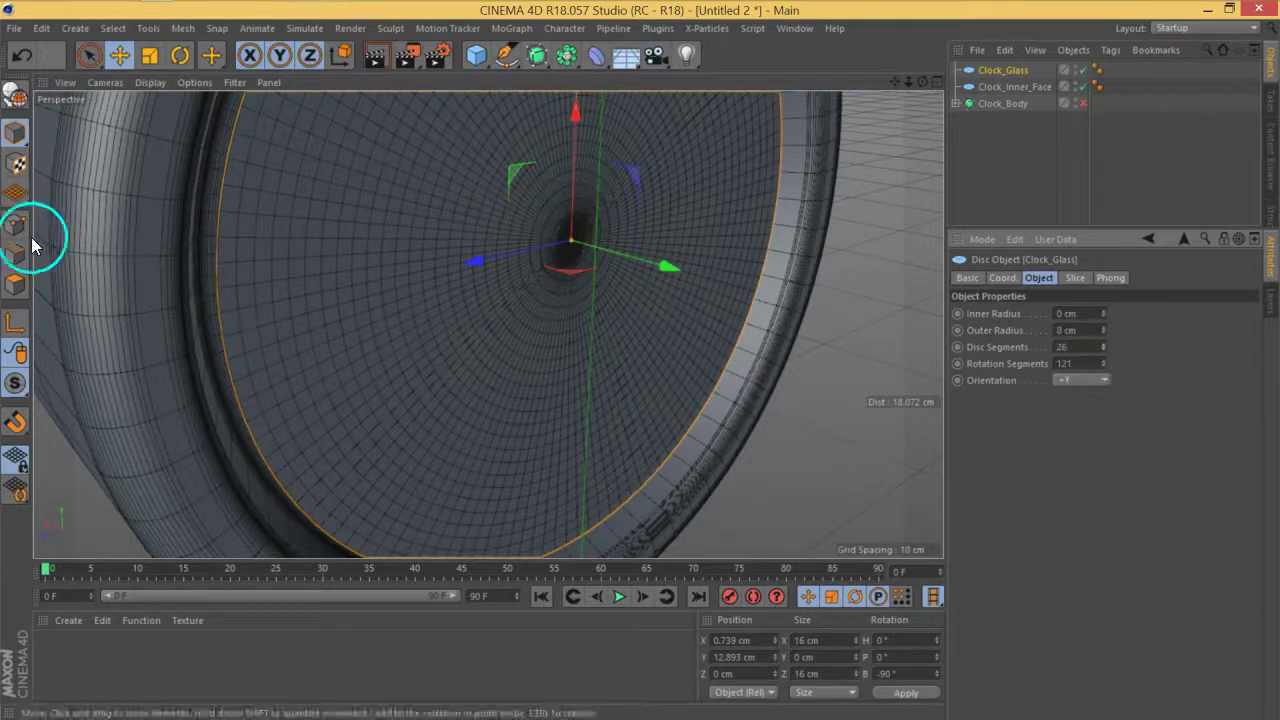
Make Clock_Glass editable, select its centre point with Live Selection, and set the selection mode to Soft Selection
{"action": "left_click", "coordinate": [15, 93]}
{"action": "left_click", "coordinate": [15, 224]}
{"action": "key", "text": "9"}
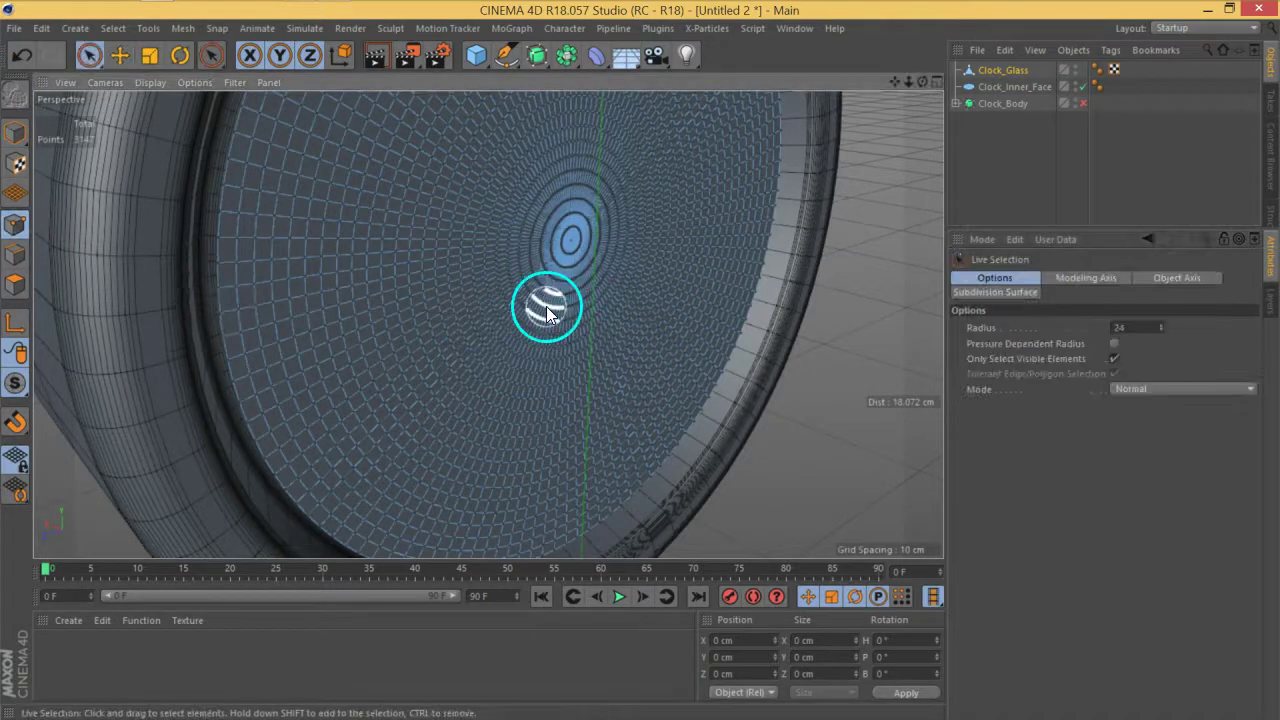
{"action": "scroll", "coordinate": [555, 255], "scroll_direction": "up", "scroll_amount": 5}
{"action": "left_click", "coordinate": [611, 219]}
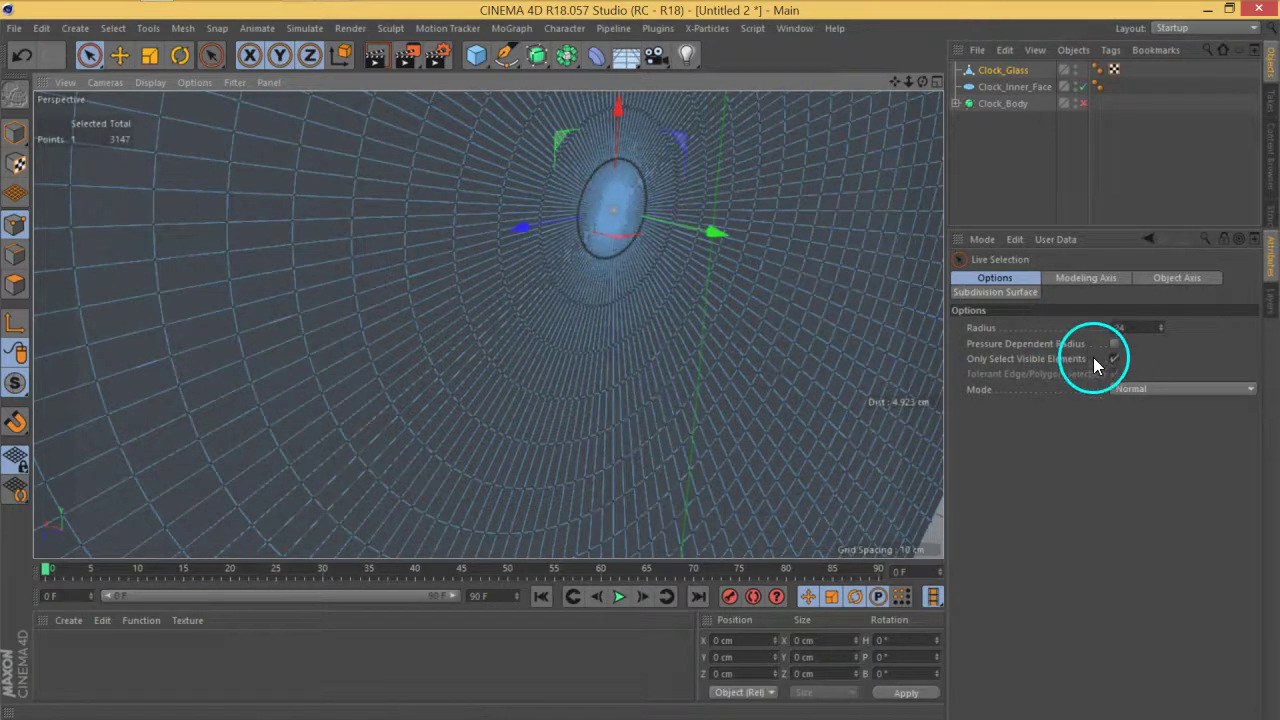
{"action": "left_click", "coordinate": [975, 392]}
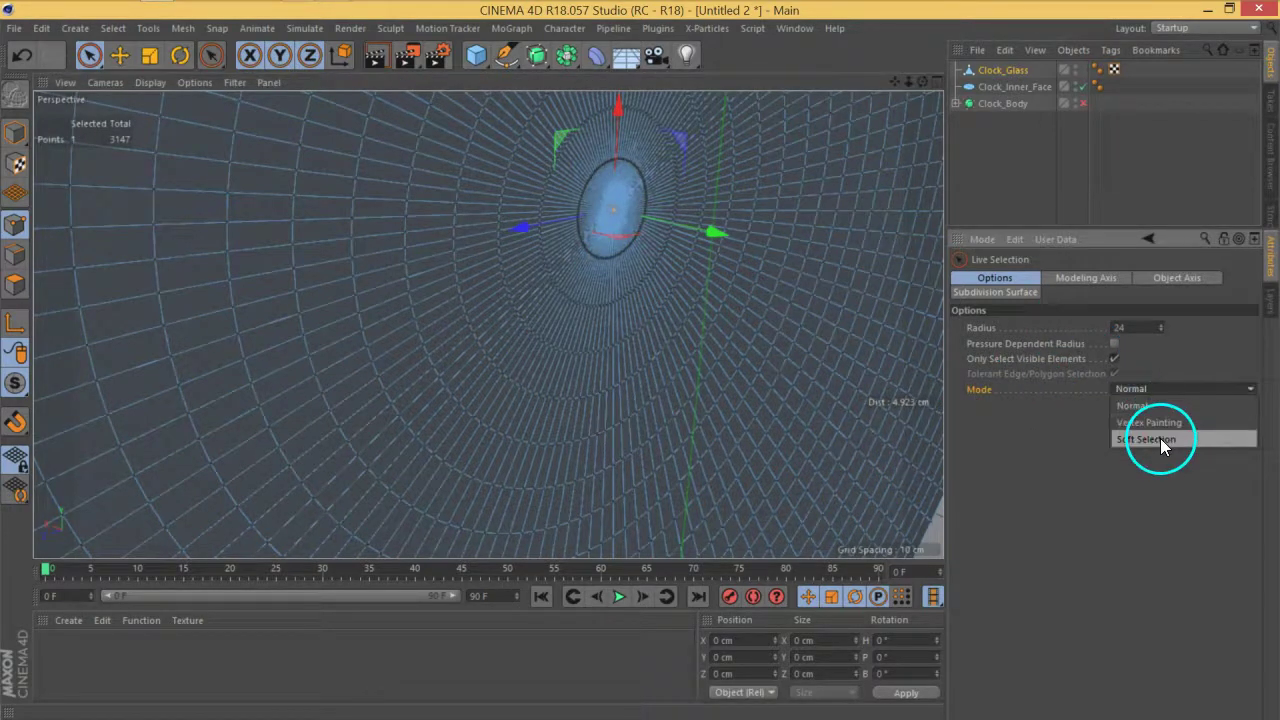
{"action": "left_click", "coordinate": [1160, 438]}
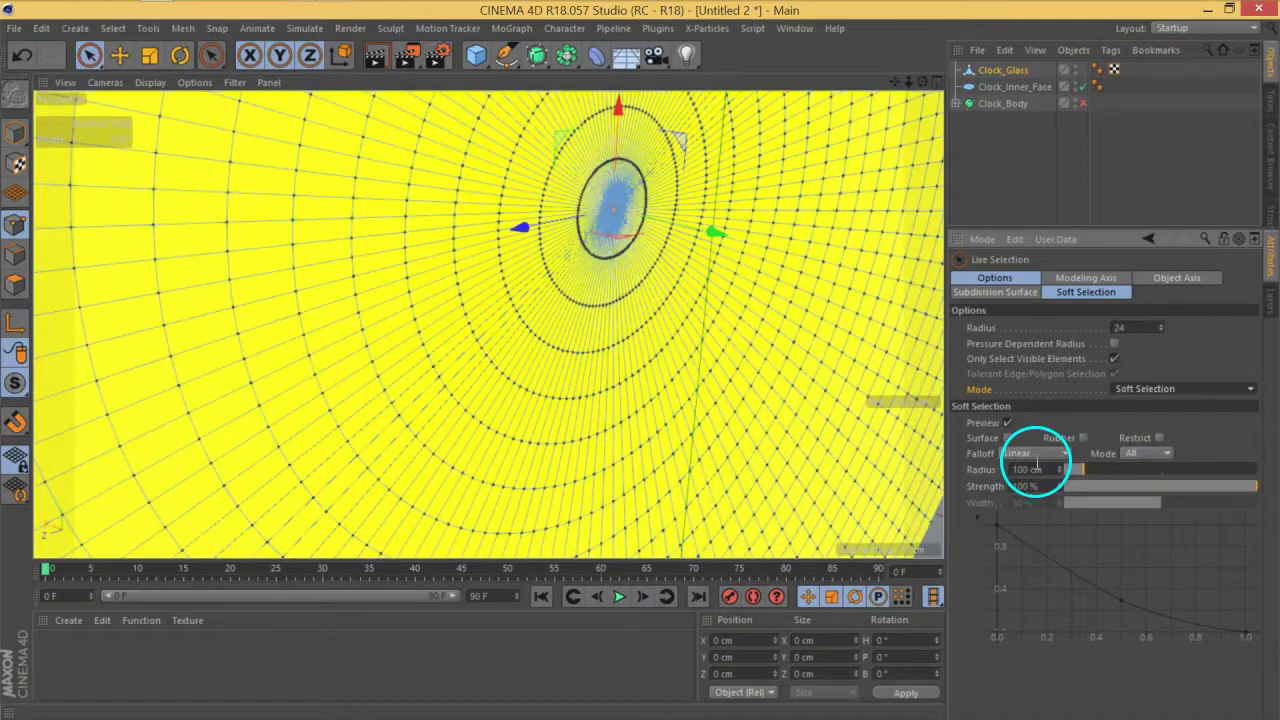
Try pulling the glass's centre point outward with the Linear falloff at a 100 cm radius, and undo the move
{"action": "scroll", "coordinate": [521, 311], "scroll_direction": "down", "scroll_amount": 6}
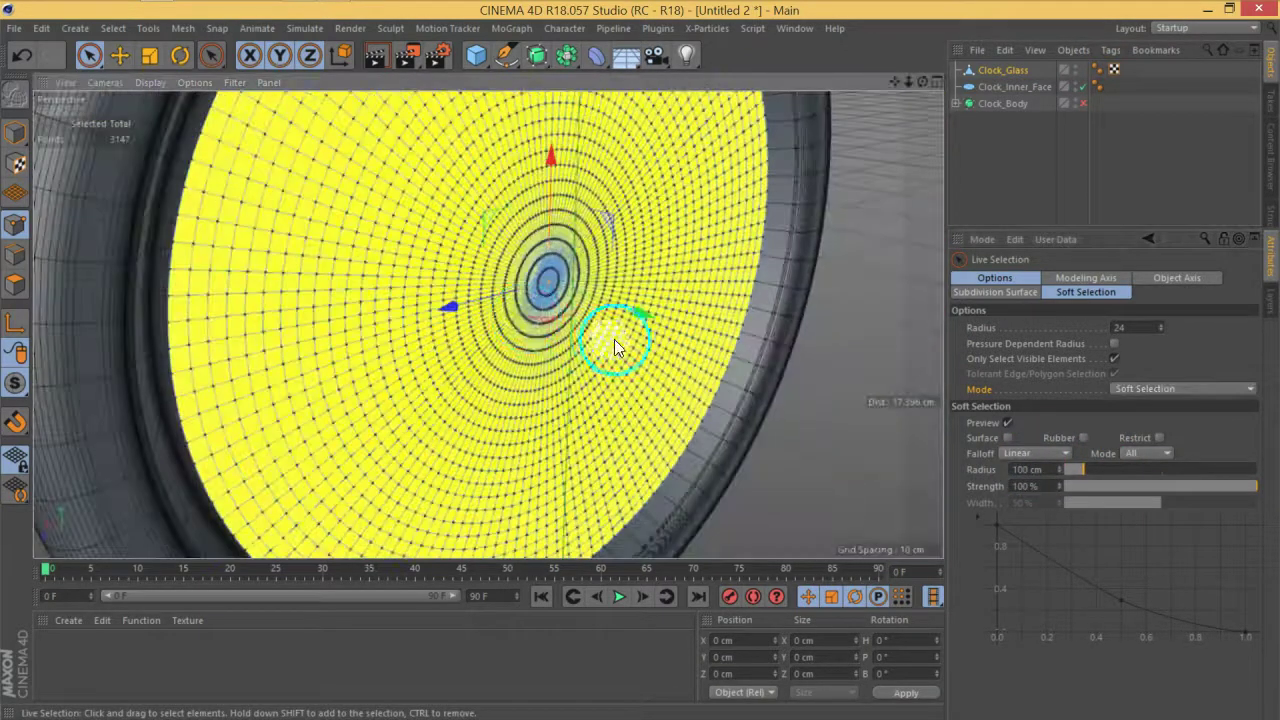
{"action": "left_click_drag", "start_coordinate": [510, 313], "coordinate": [535, 327], "text": "alt"}
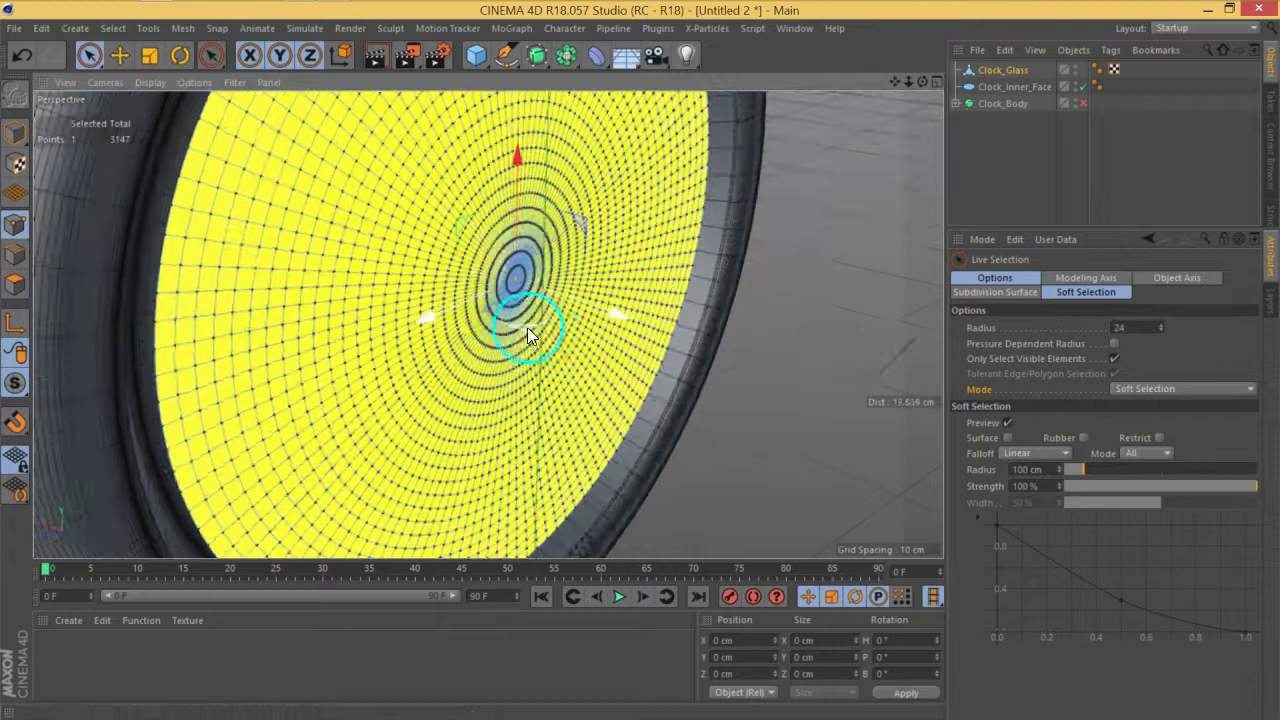
{"action": "left_click_drag", "start_coordinate": [613, 313], "coordinate": [639, 328]}
{"action": "key", "text": "ctrl+z"}
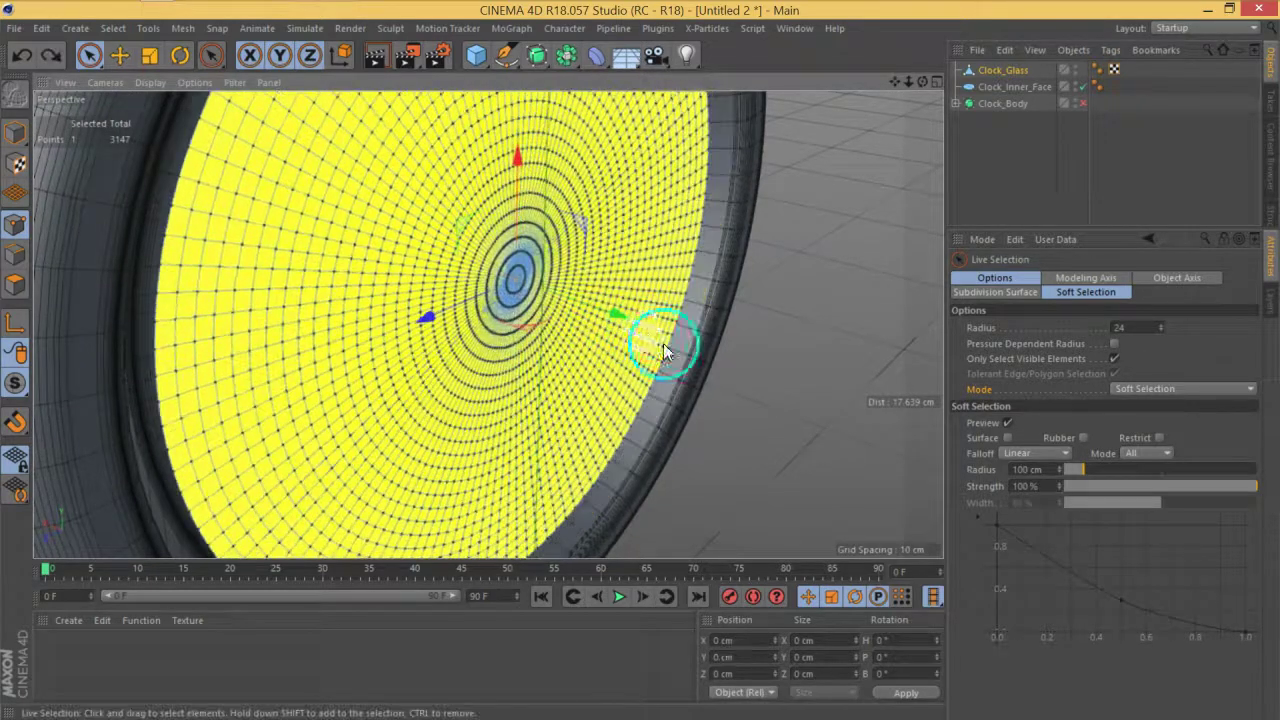
Try the Dome falloff with a 5 cm soft selection radius by pulling the centre point outward, and undo the move
{"action": "left_click", "coordinate": [1033, 453]}
{"action": "left_click", "coordinate": [1030, 486]}
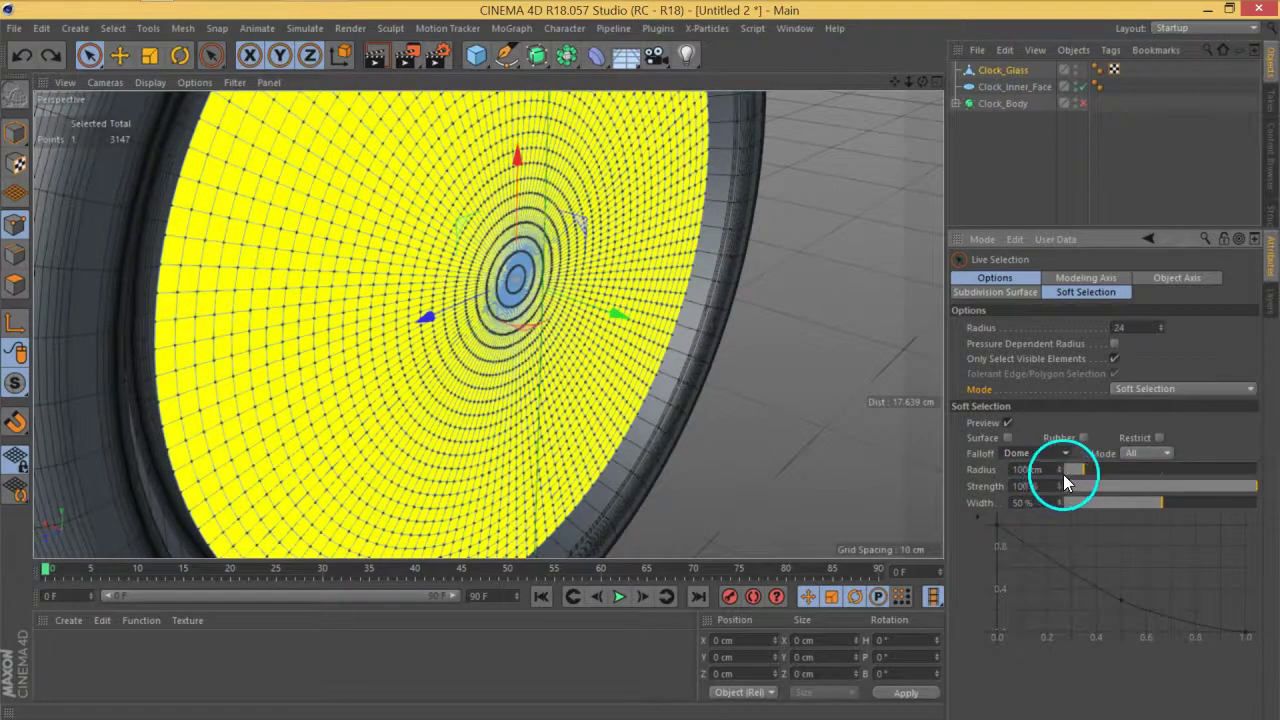
{"action": "left_click_drag", "start_coordinate": [1082, 469], "coordinate": [1065, 470]}
{"action": "mouse_move", "coordinate": [605, 311]}
{"action": "left_mouse_down"}
{"action": "mouse_move", "coordinate": [629, 318]}
{"action": "mouse_move", "coordinate": [575, 319]}
{"action": "mouse_move", "coordinate": [613, 328]}
{"action": "left_mouse_up"}
{"action": "key", "text": "ctrl+z"}
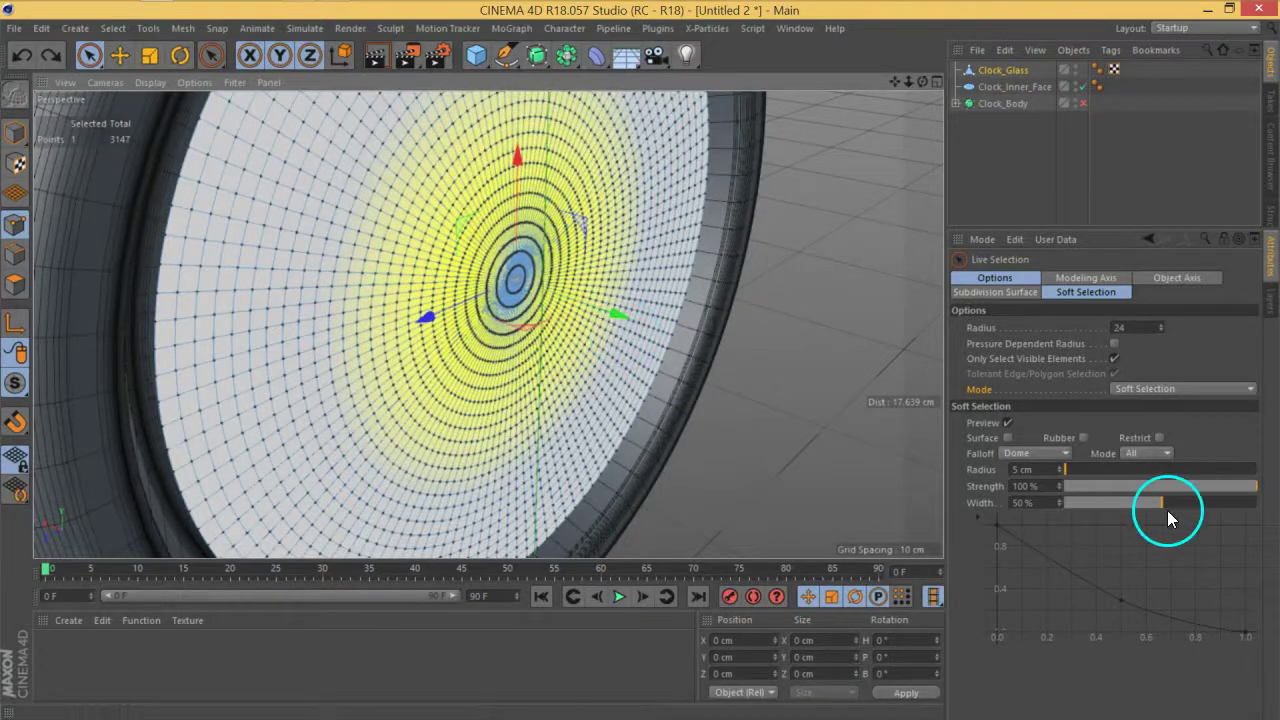
Try a 9 cm soft selection radius by pulling the glass's centre point outward about 0.4 cm, and undo the move
{"action": "left_click", "coordinate": [1062, 469]}
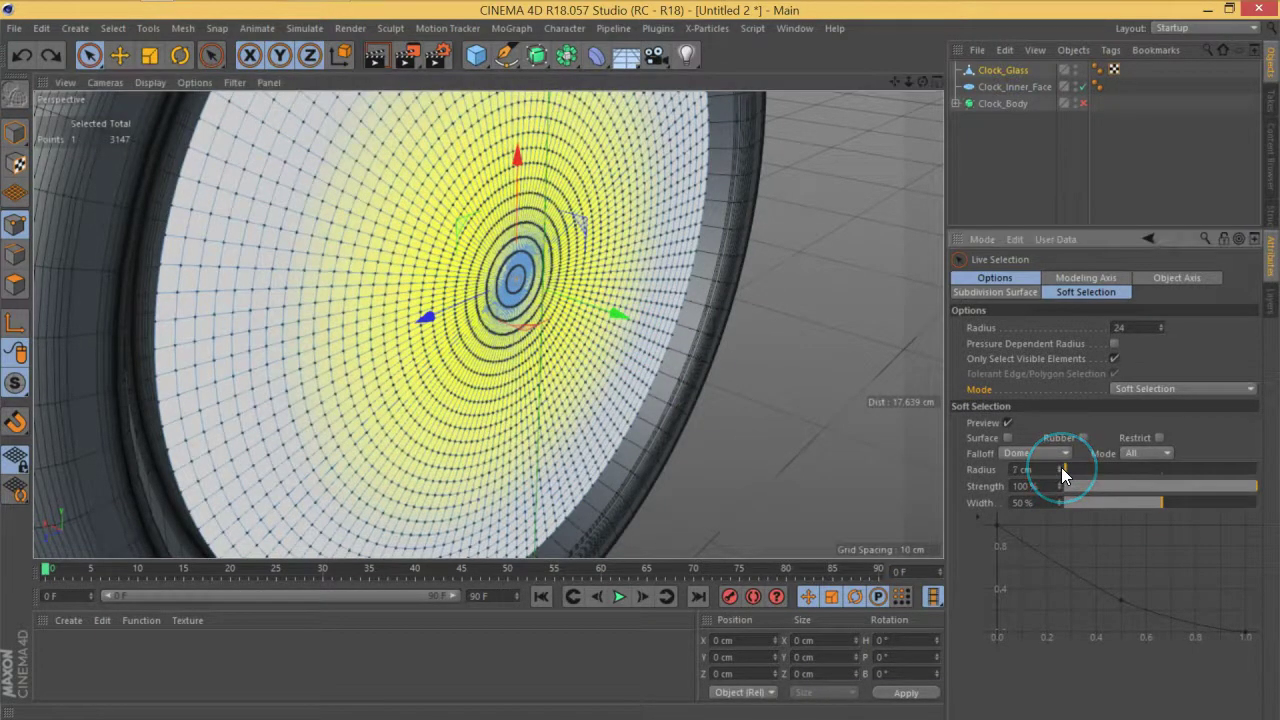
{"action": "left_click", "coordinate": [1061, 467]}
{"action": "left_click", "coordinate": [1061, 467]}
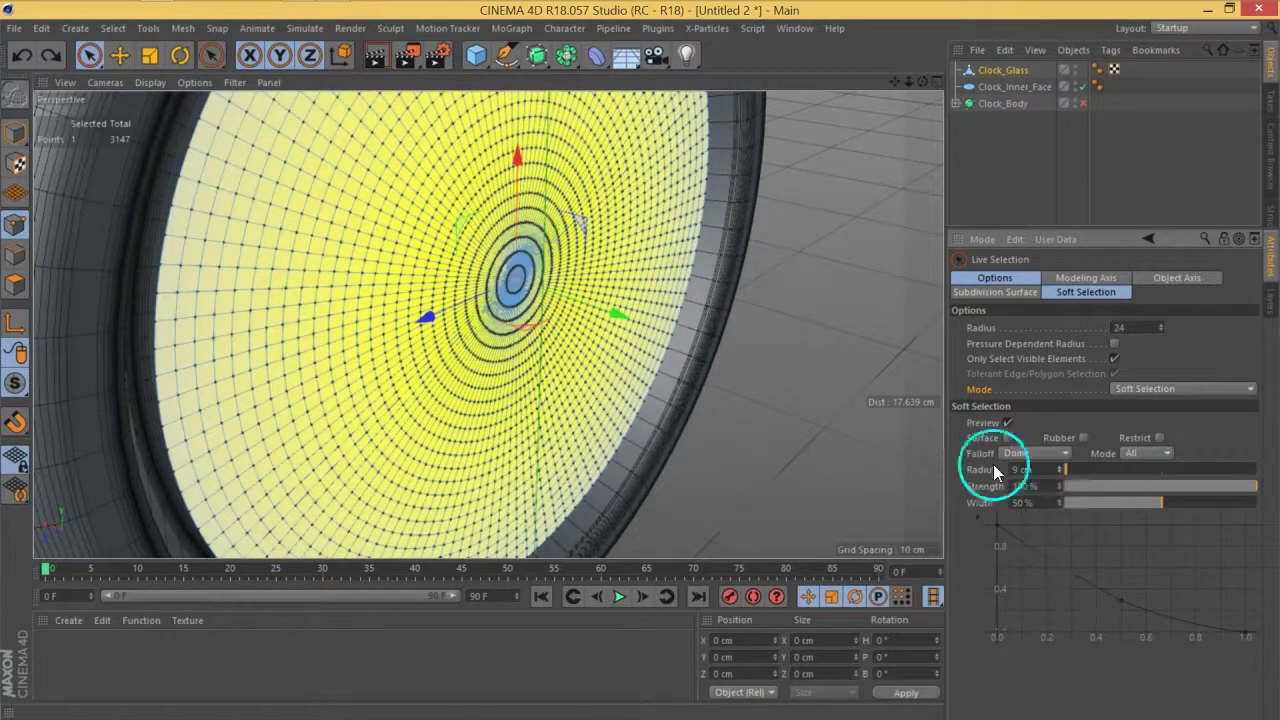
{"action": "left_click_drag", "start_coordinate": [533, 369], "coordinate": [632, 334], "text": "alt"}
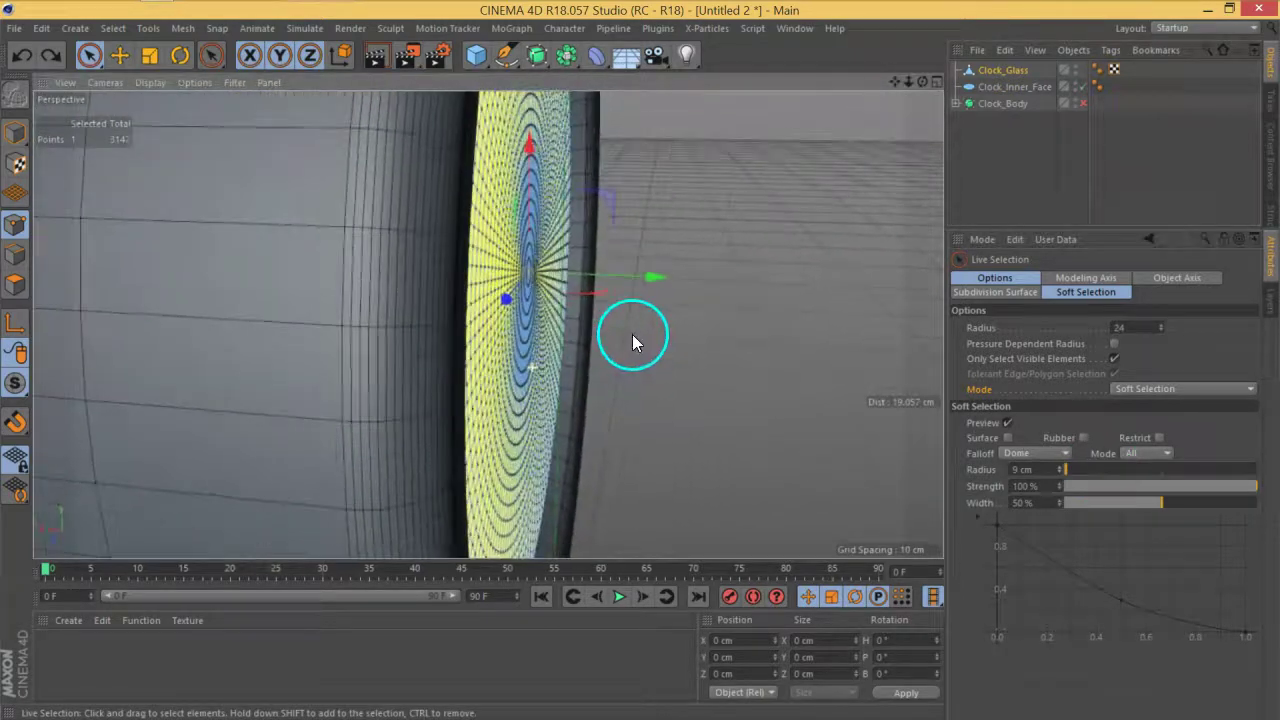
{"action": "left_click_drag", "start_coordinate": [641, 285], "coordinate": [657, 277]}
{"action": "left_click", "coordinate": [1060, 475]}
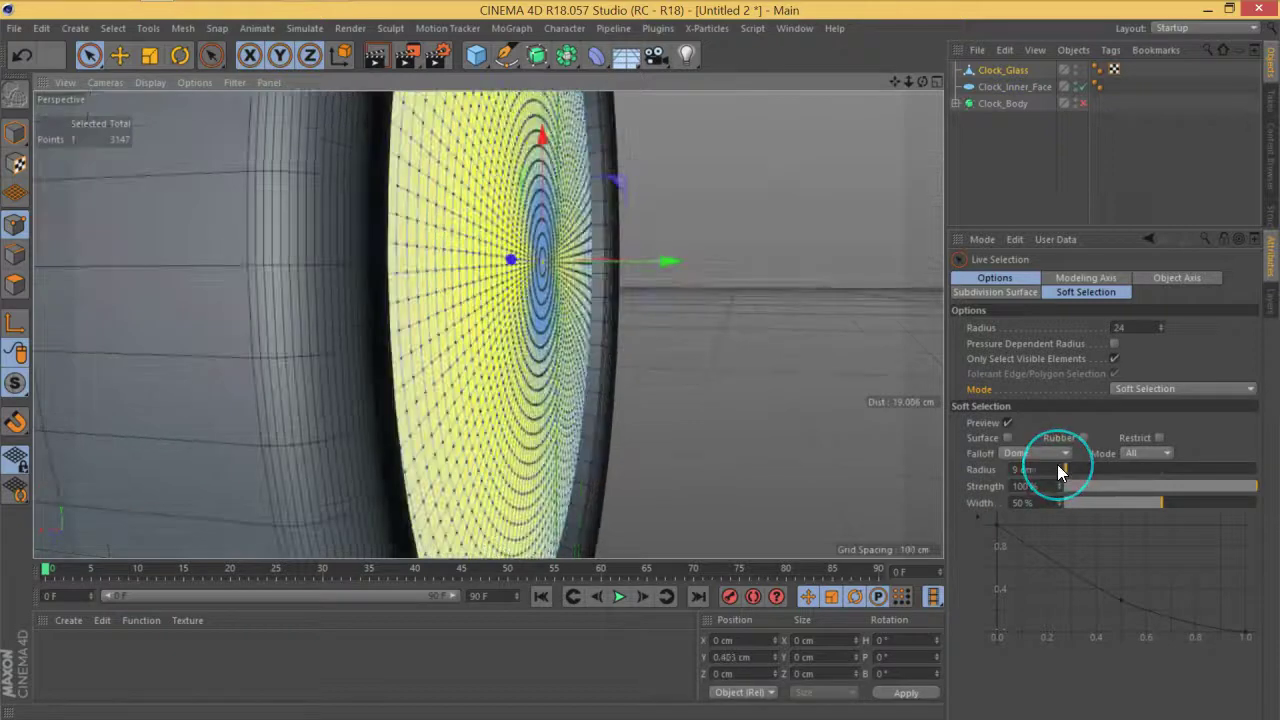
{"action": "left_click", "coordinate": [1058, 465]}
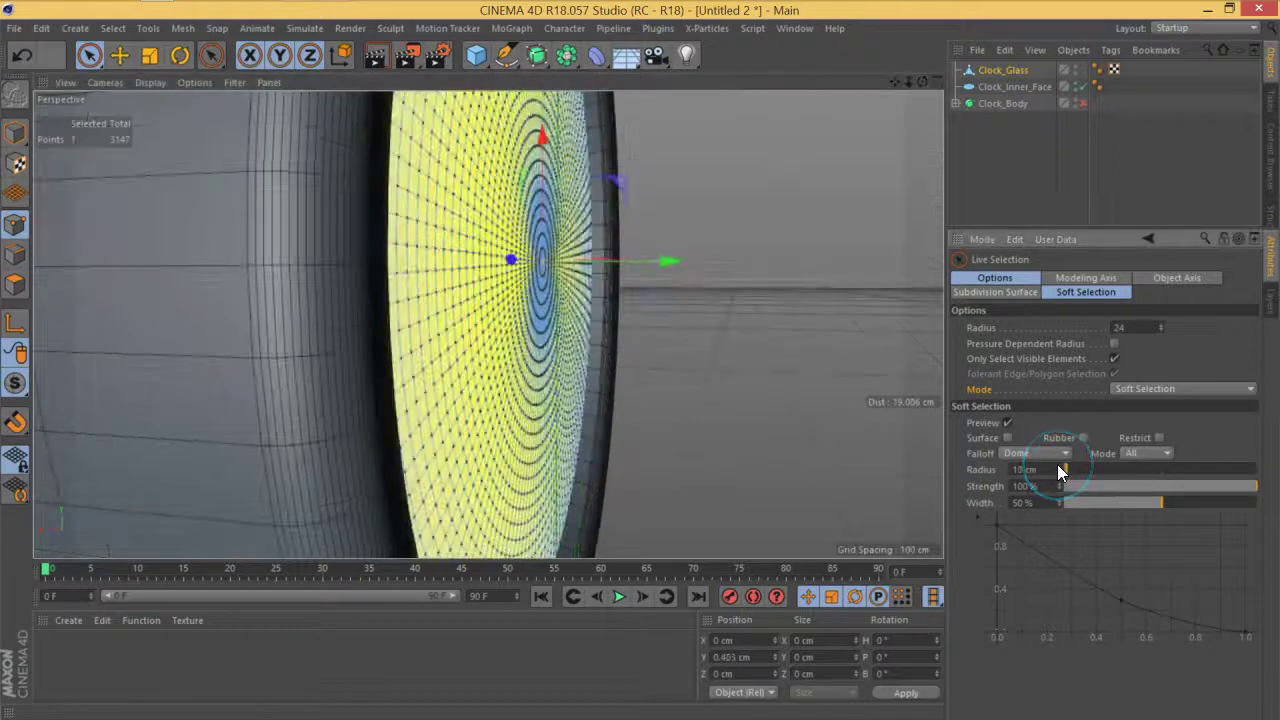
{"action": "key", "text": "ctrl+z"}
Try the Bell falloff, raising the soft selection radius to 26 cm and pulling the glass's centre point outward about 0.32 cm
{"action": "left_click", "coordinate": [1025, 452]}
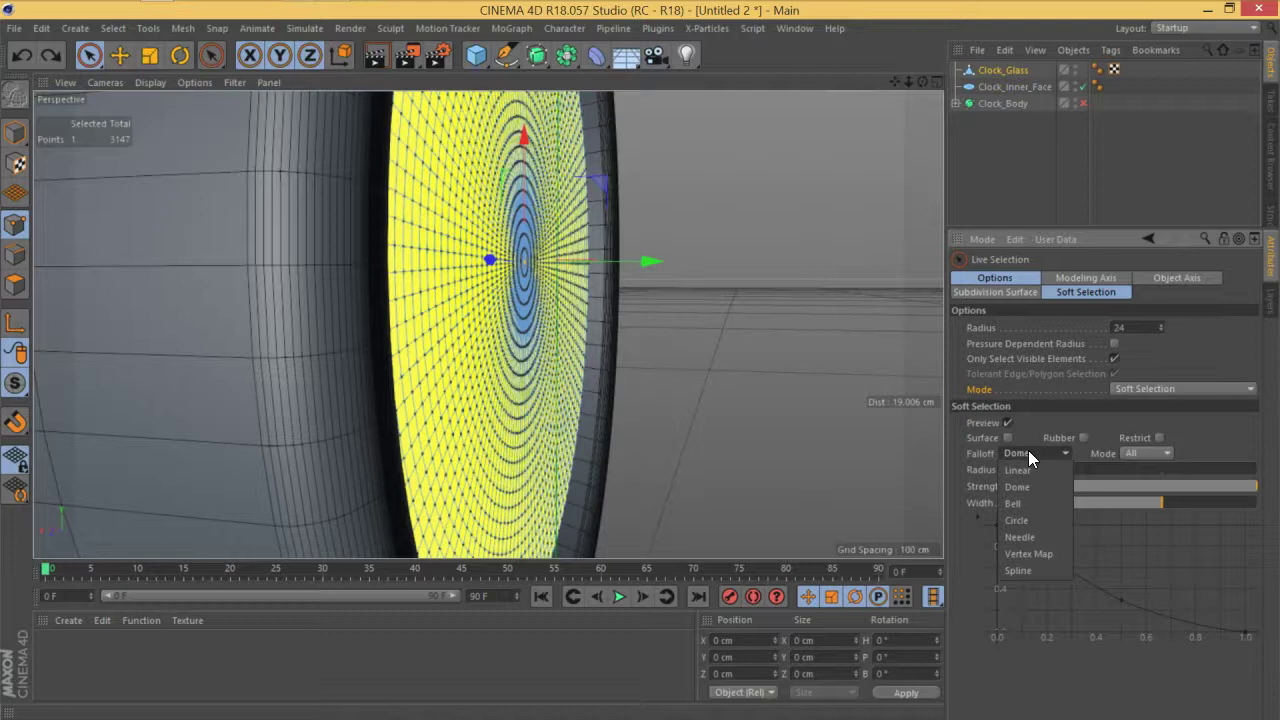
{"action": "left_click", "coordinate": [1029, 504]}
{"action": "left_click_drag", "start_coordinate": [637, 270], "coordinate": [673, 271]}
{"action": "left_click_drag", "start_coordinate": [766, 294], "coordinate": [752, 433], "text": "alt"}
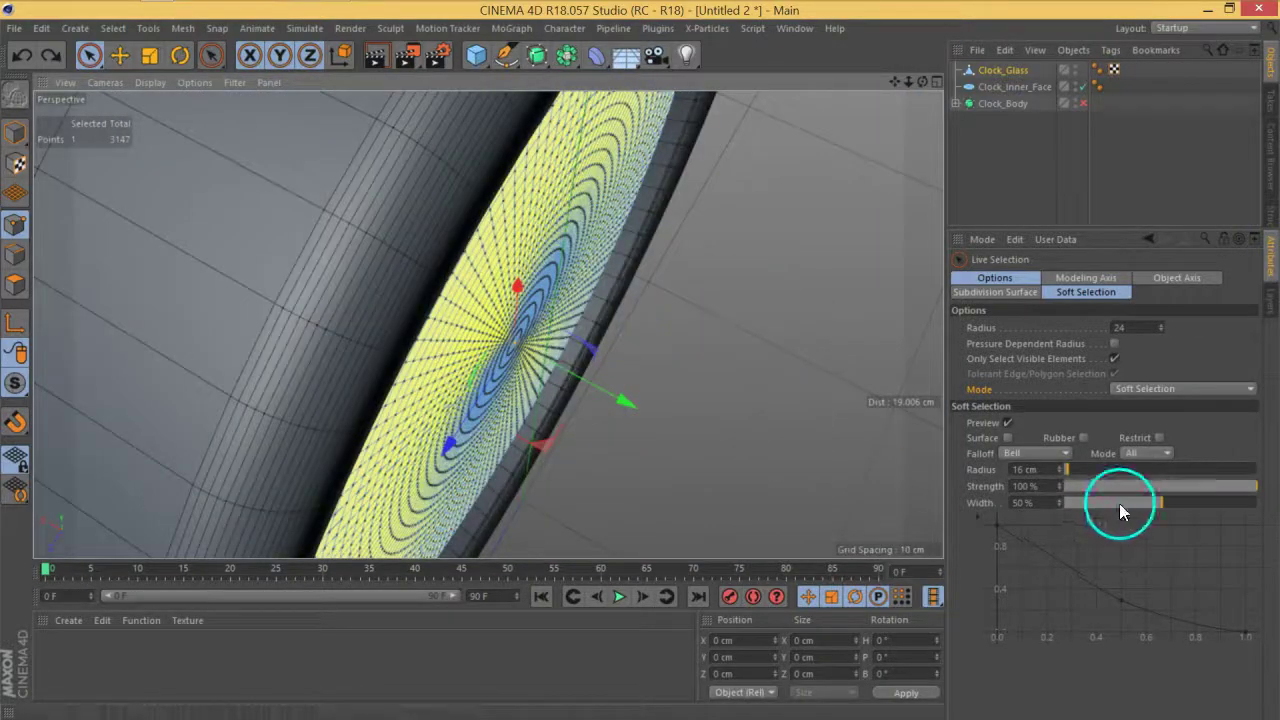
{"action": "left_click_drag", "start_coordinate": [1060, 474], "coordinate": [1062, 474]}
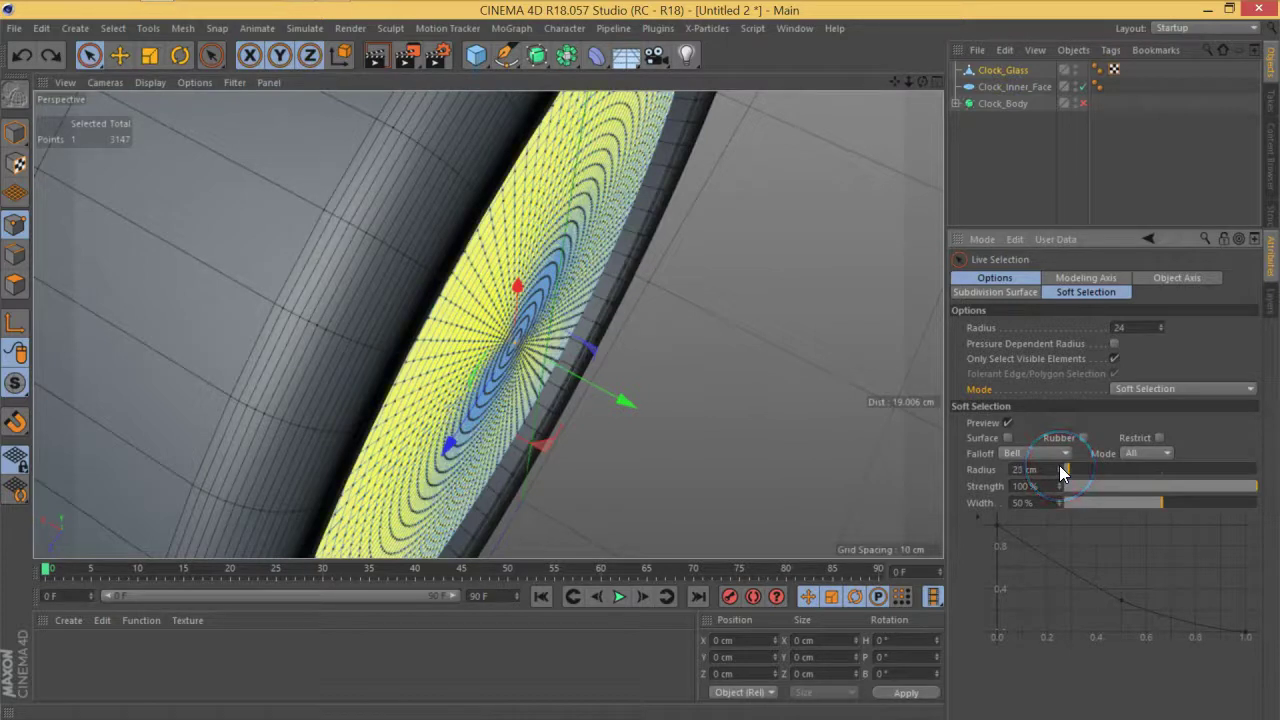
{"action": "left_click_drag", "start_coordinate": [629, 405], "coordinate": [675, 424]}
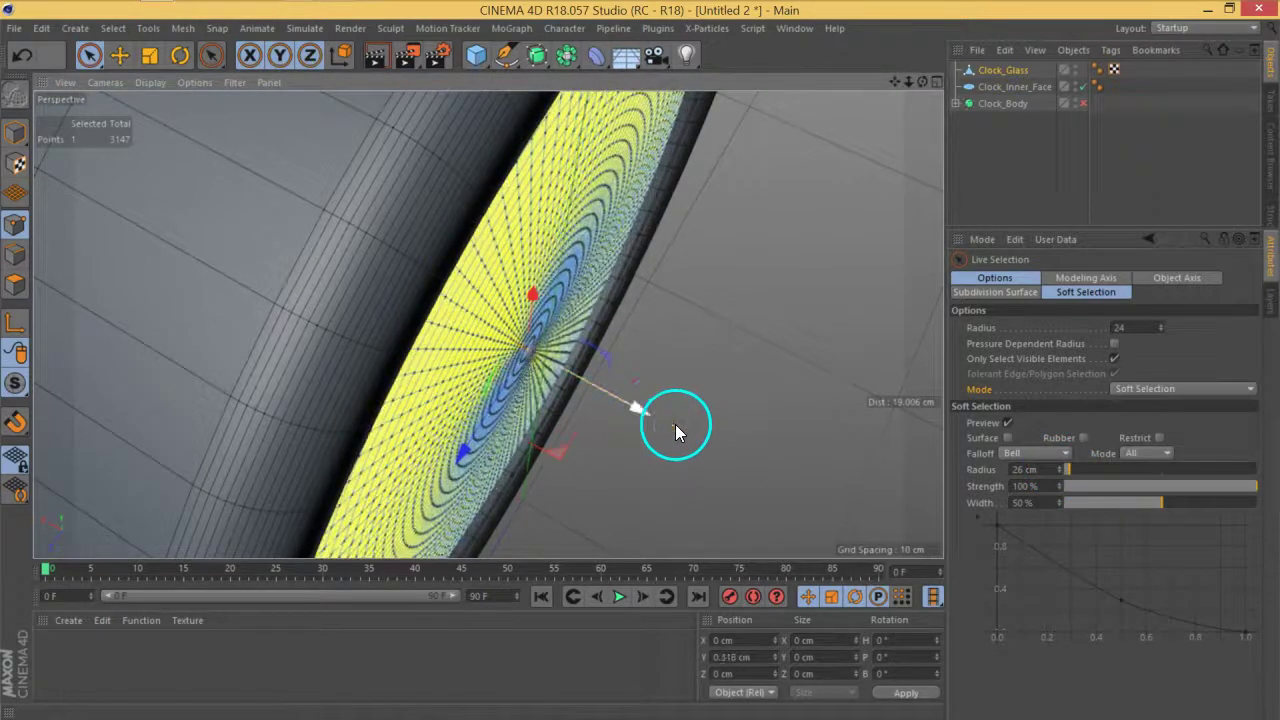
Bulge the glass by pulling its centre point outward using the Dome falloff with a 10 cm soft selection radius
{"action": "left_click", "coordinate": [1032, 453]}
{"action": "left_click", "coordinate": [1030, 487]}
{"action": "left_click_drag", "start_coordinate": [586, 414], "coordinate": [604, 320]}
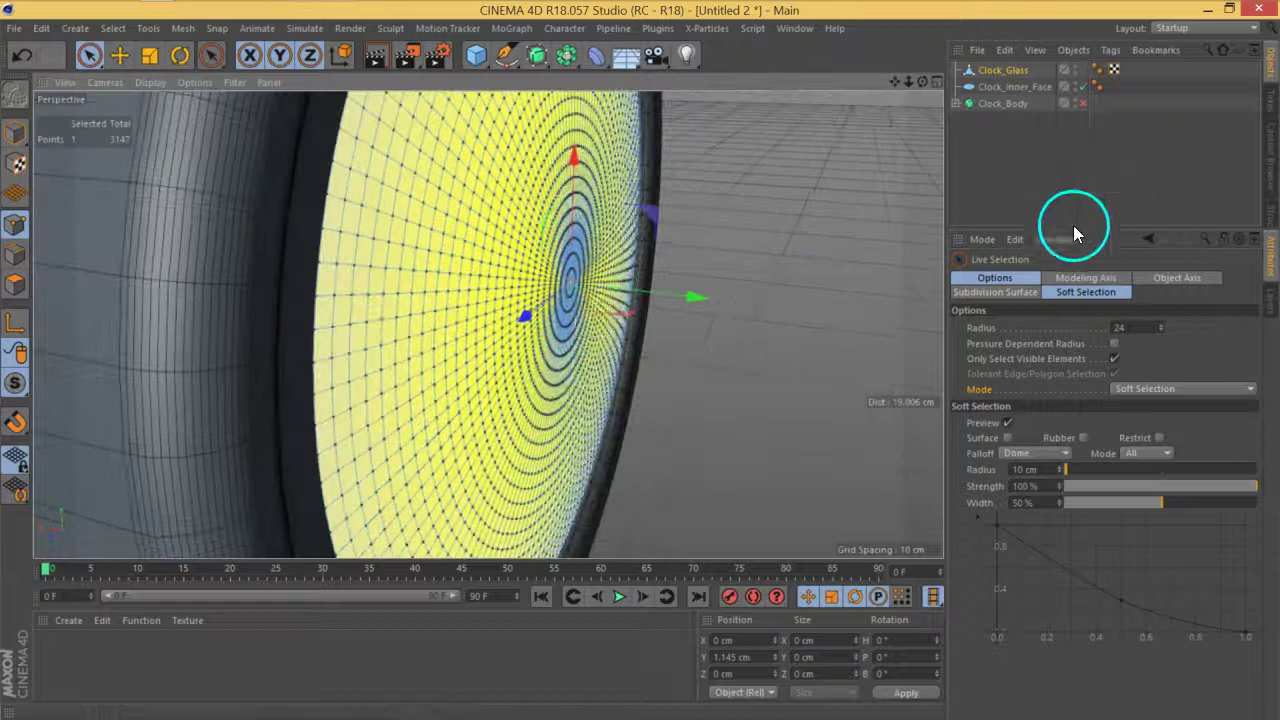
Scale the whole Clock_Glass object up to about 18.27 cm in diameter
{"action": "left_click", "coordinate": [15, 132]}
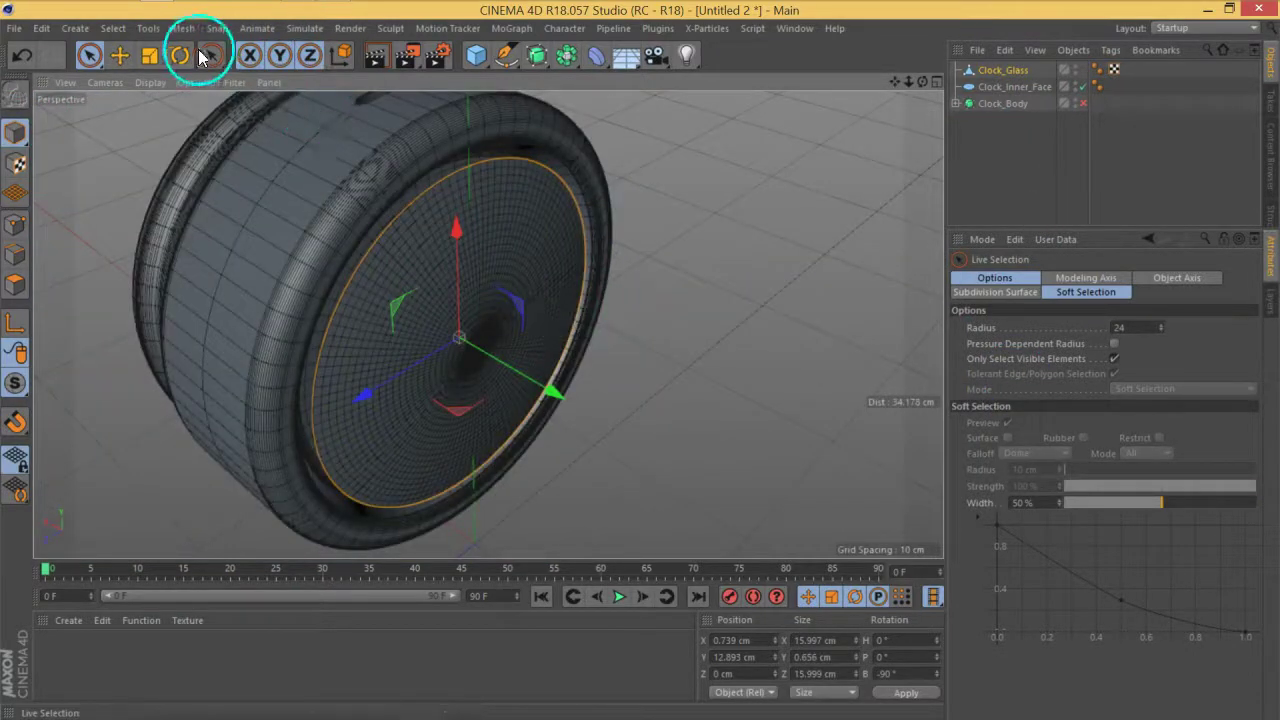
{"action": "left_click", "coordinate": [150, 55]}
{"action": "left_click_drag", "start_coordinate": [628, 358], "coordinate": [689, 304]}
{"action": "left_click", "coordinate": [119, 55]}
{"action": "left_click_drag", "start_coordinate": [480, 437], "coordinate": [553, 429], "text": "alt"}
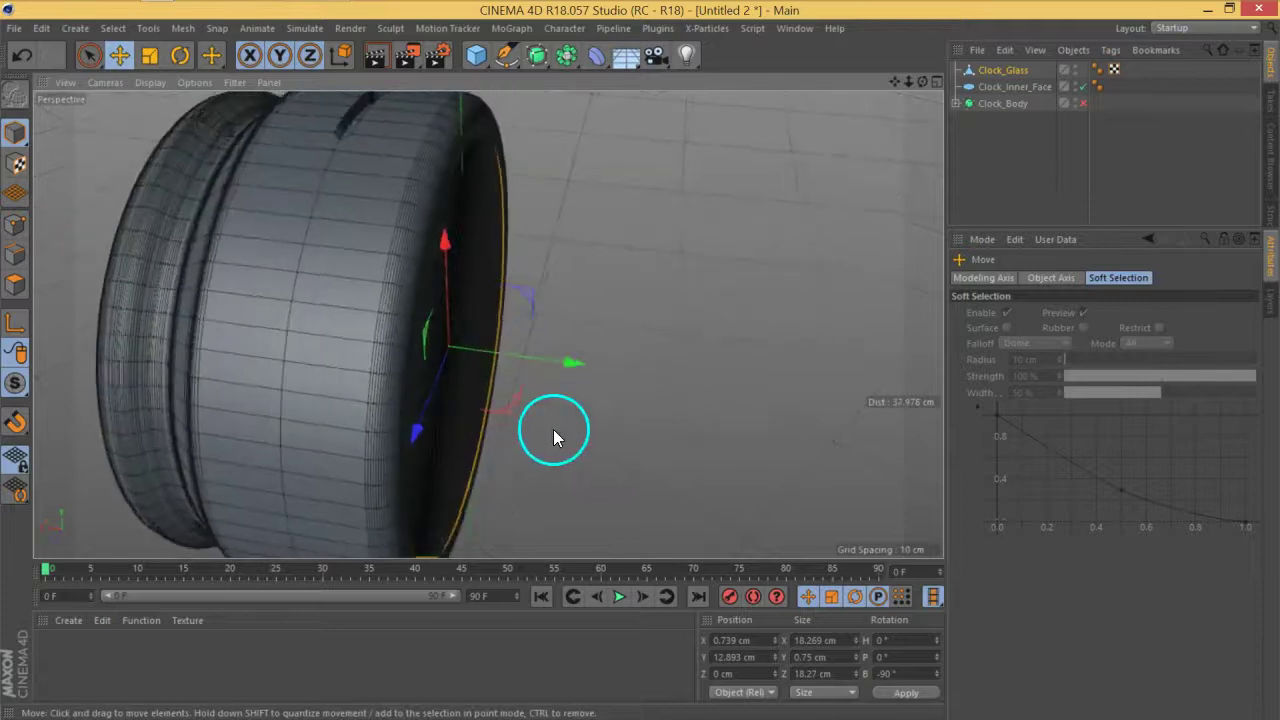
Push the Clock_Glass object inward along its axis into the front rim, to about 1.31 cm on X
{"action": "right_click_drag", "start_coordinate": [537, 414], "coordinate": [533, 370], "text": "alt"}
{"action": "left_click_drag", "start_coordinate": [524, 338], "coordinate": [380, 337]}
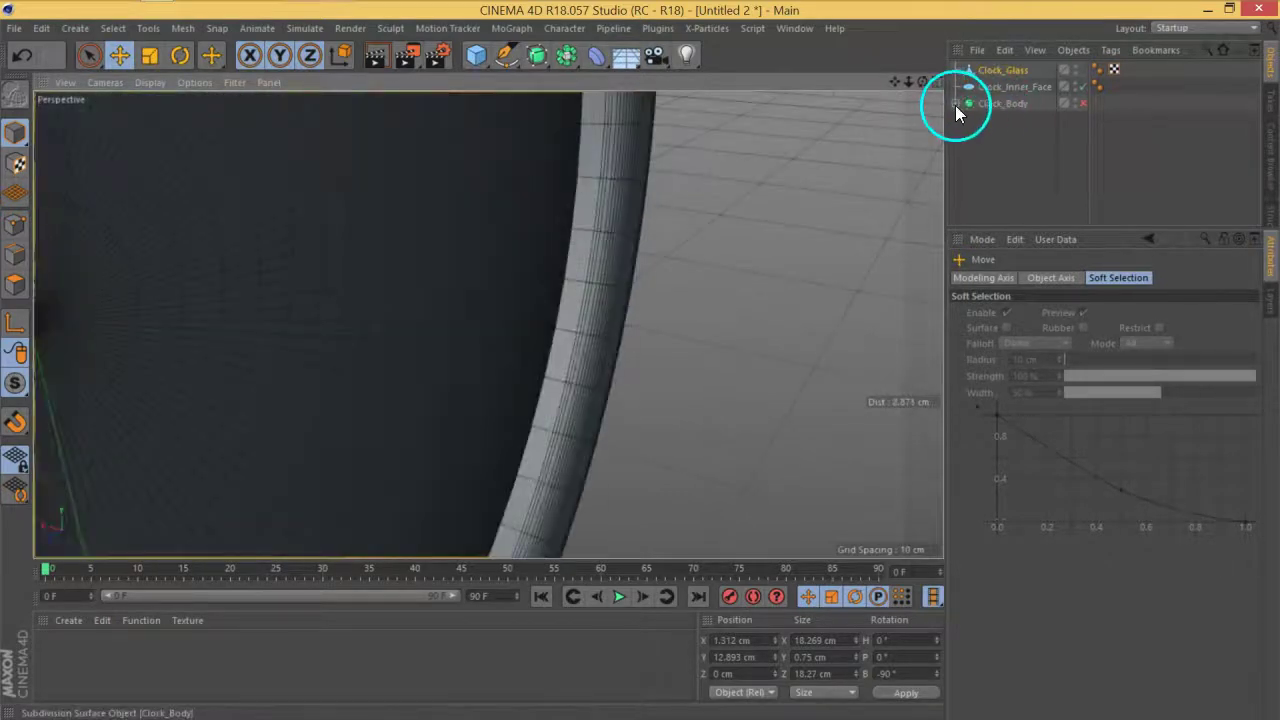
Select the Clock_Body mesh for edge editing and set the Live Selection mode to Normal
{"action": "left_click", "coordinate": [956, 105]}
{"action": "left_click", "coordinate": [1009, 121]}
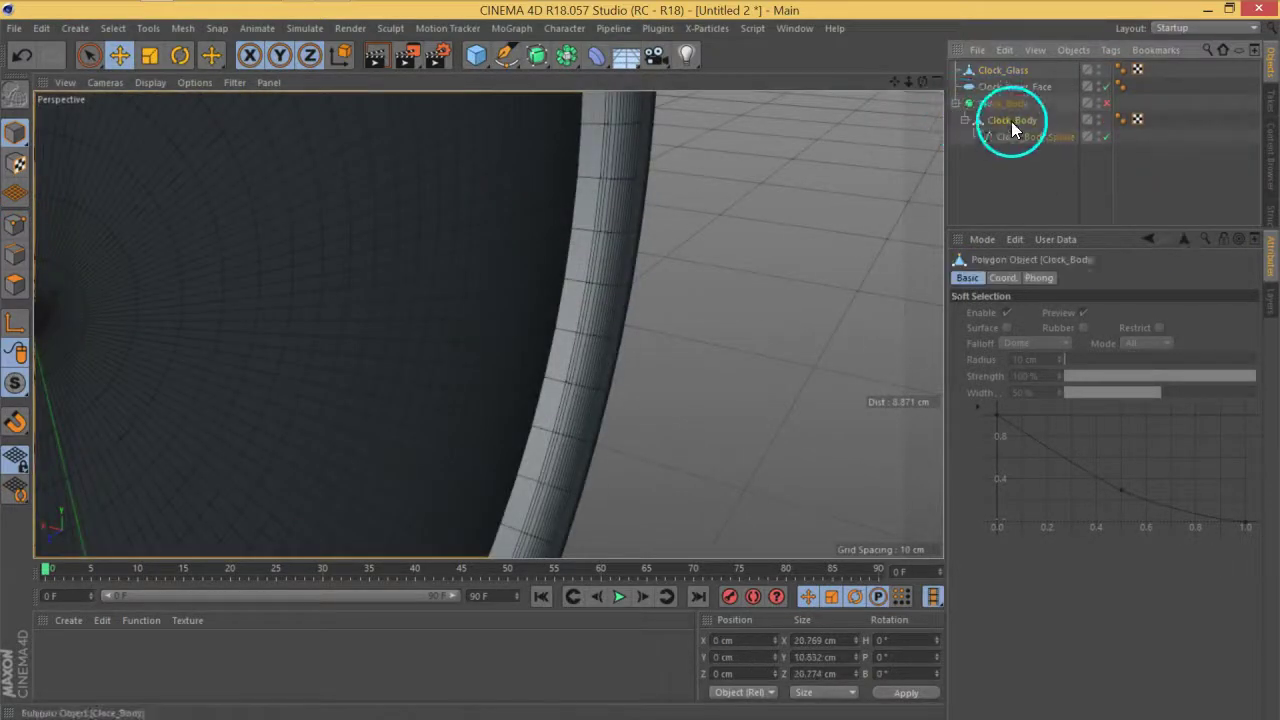
{"action": "left_click", "coordinate": [15, 254]}
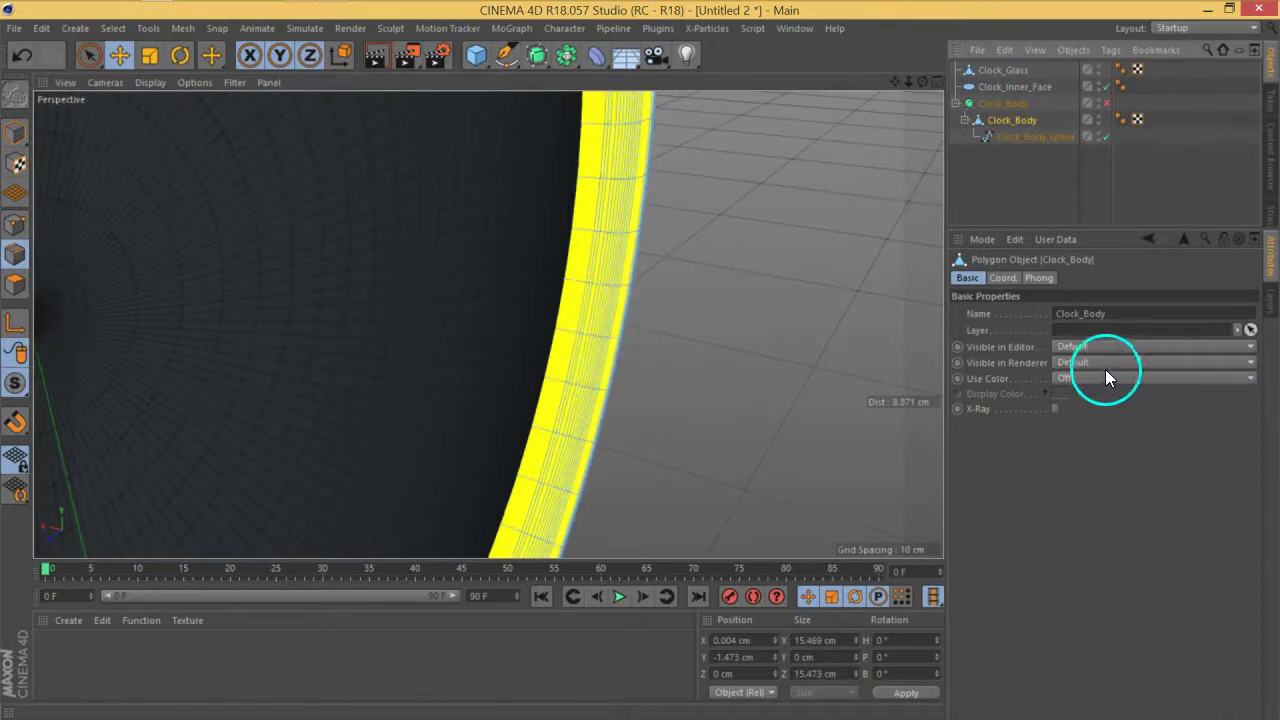
{"action": "key", "text": "9"}
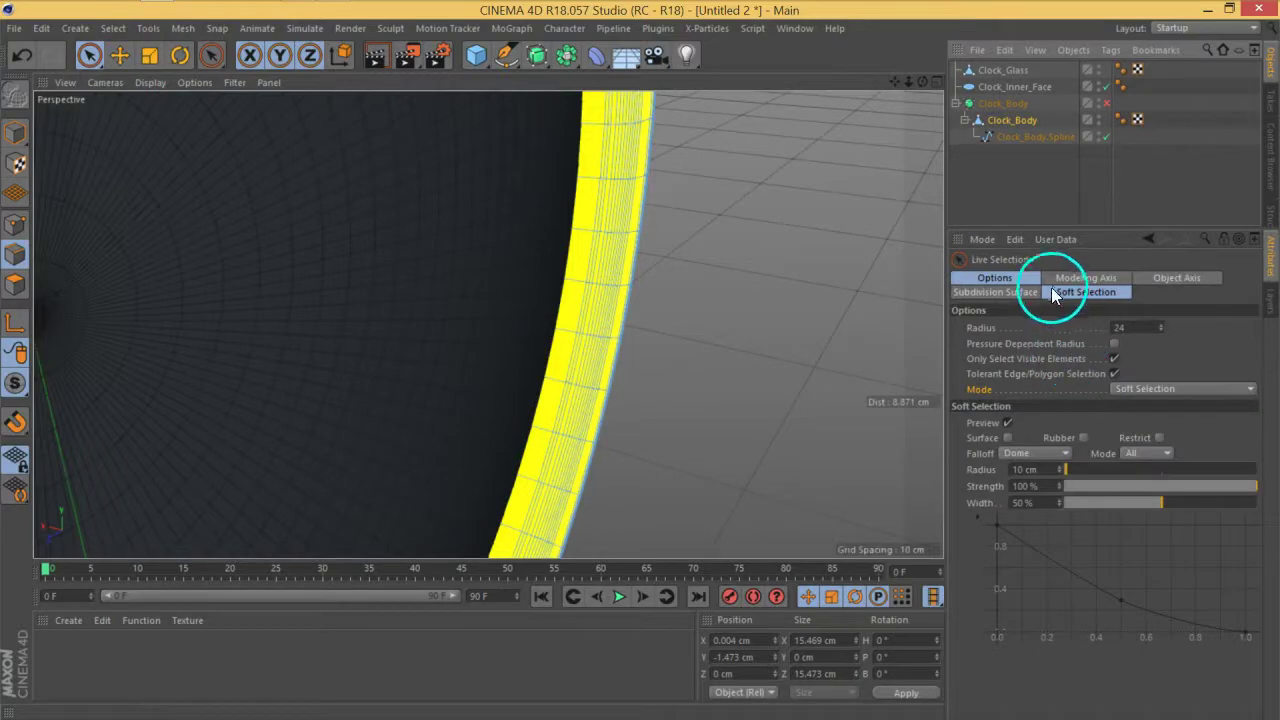
{"action": "left_click", "coordinate": [1149, 390]}
{"action": "left_click", "coordinate": [1149, 400]}
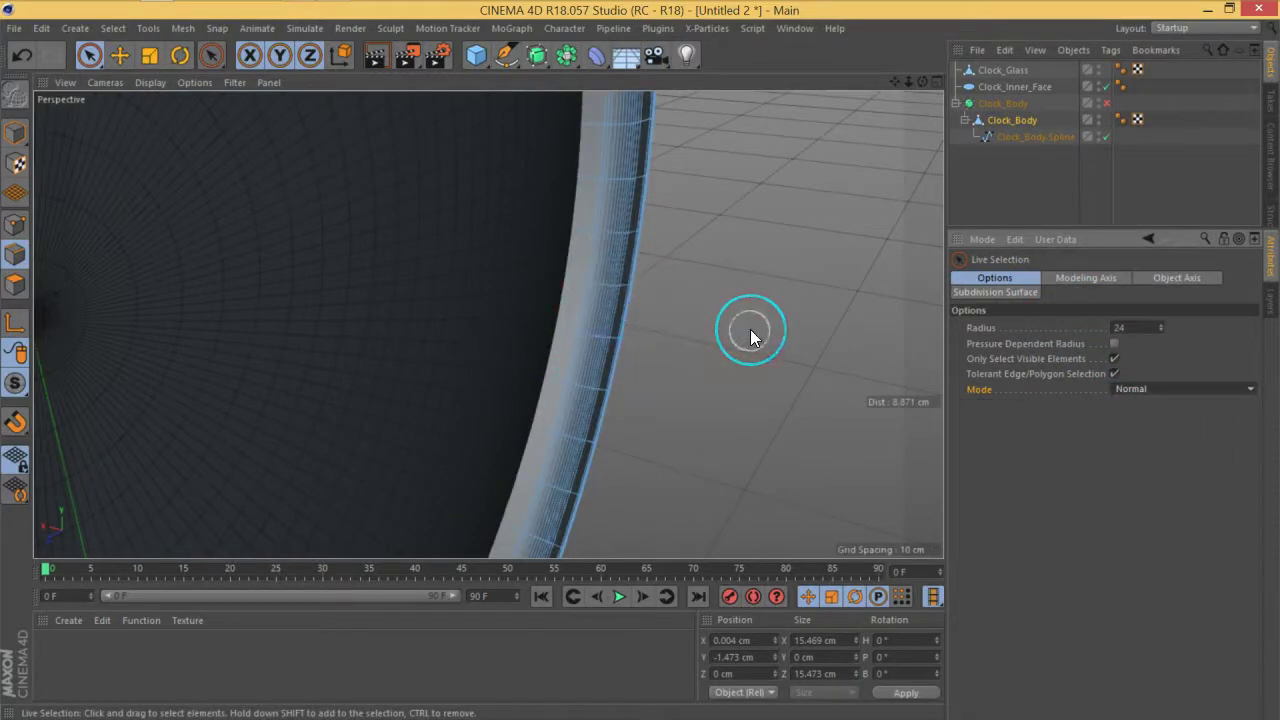
Cut extra edge loops around the inner lip of the body's front rim with Loop/Path Cut
{"action": "right_click", "coordinate": [650, 318]}
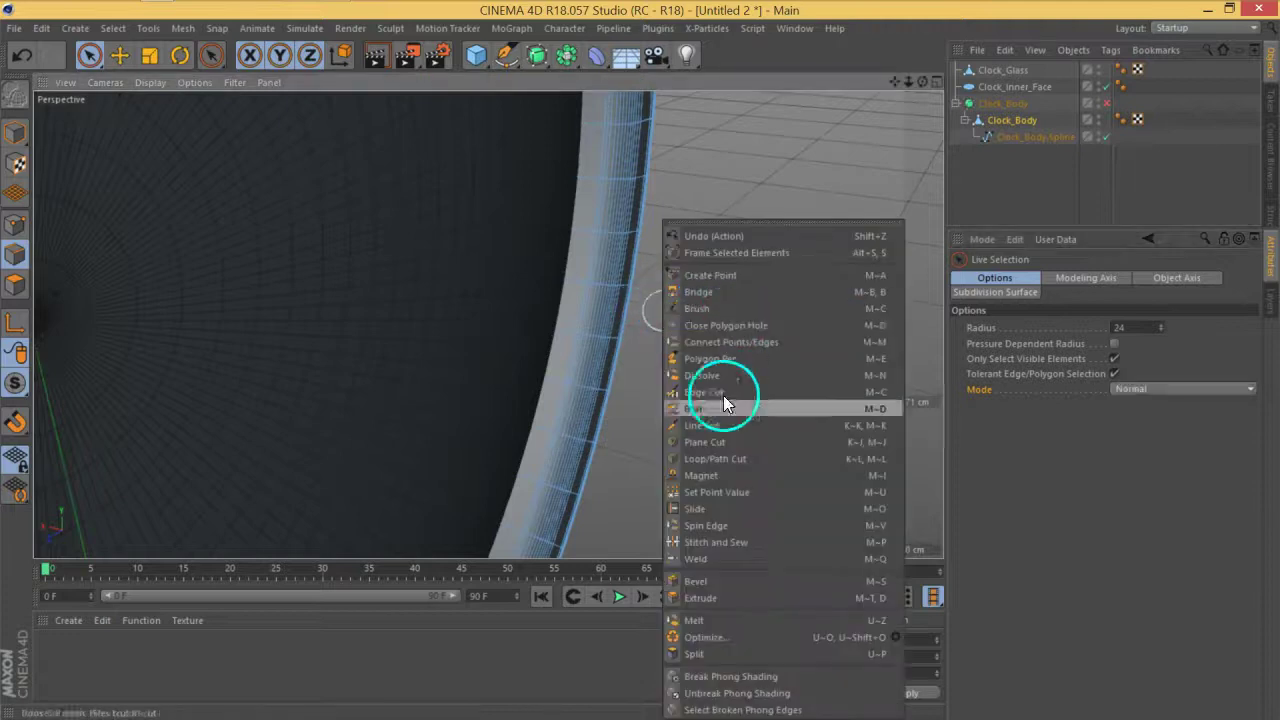
{"action": "left_click", "coordinate": [731, 457]}
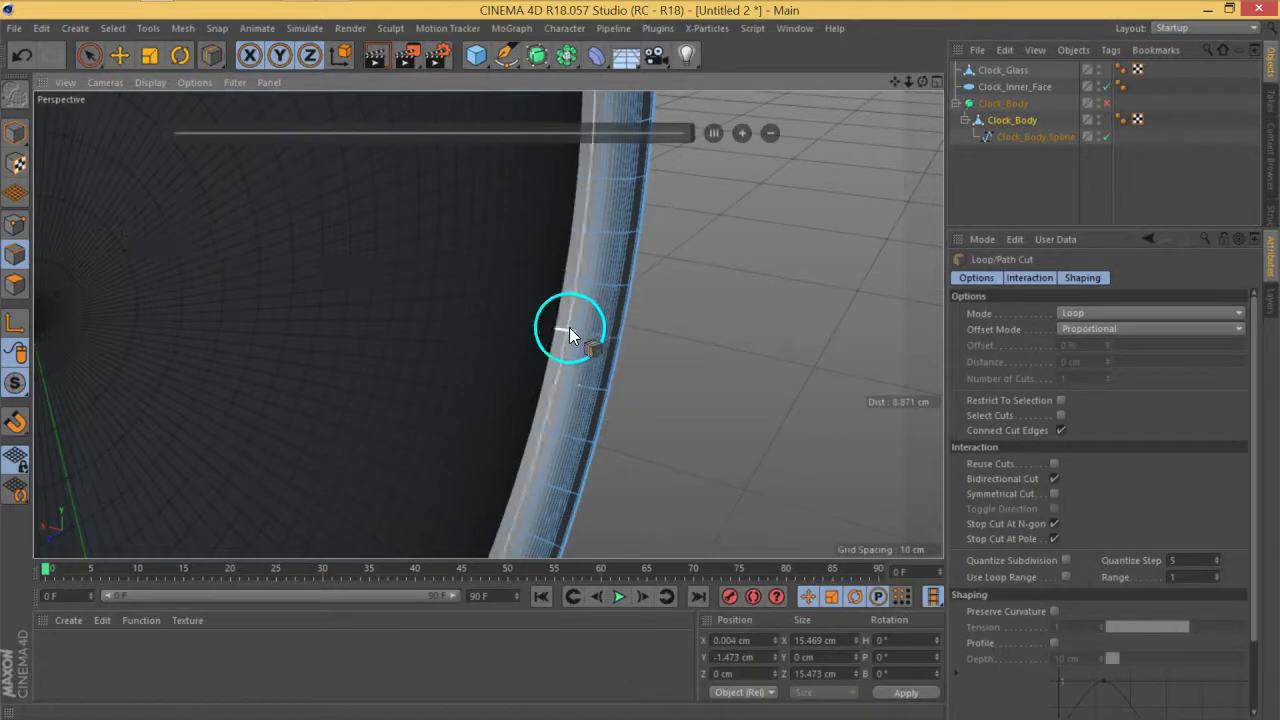
{"action": "left_click_drag", "start_coordinate": [499, 332], "coordinate": [517, 347], "text": "alt"}
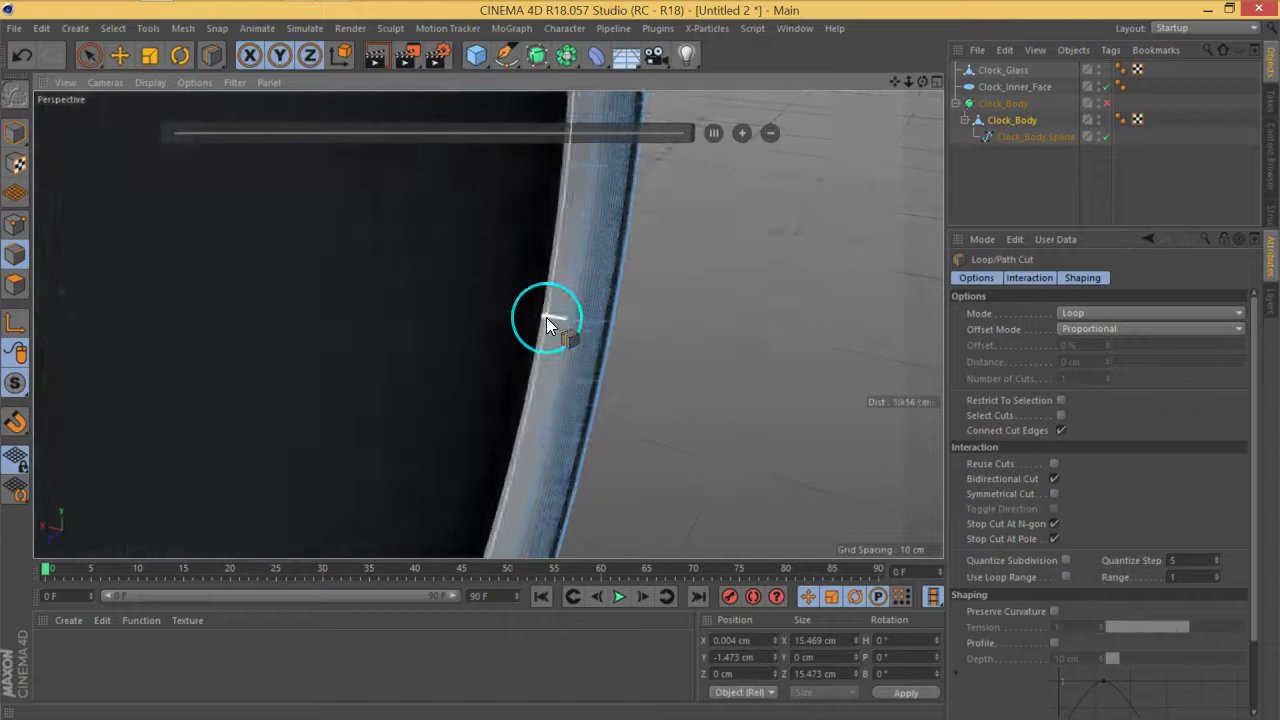
{"action": "scroll", "coordinate": [546, 317], "scroll_direction": "up", "scroll_amount": 3}
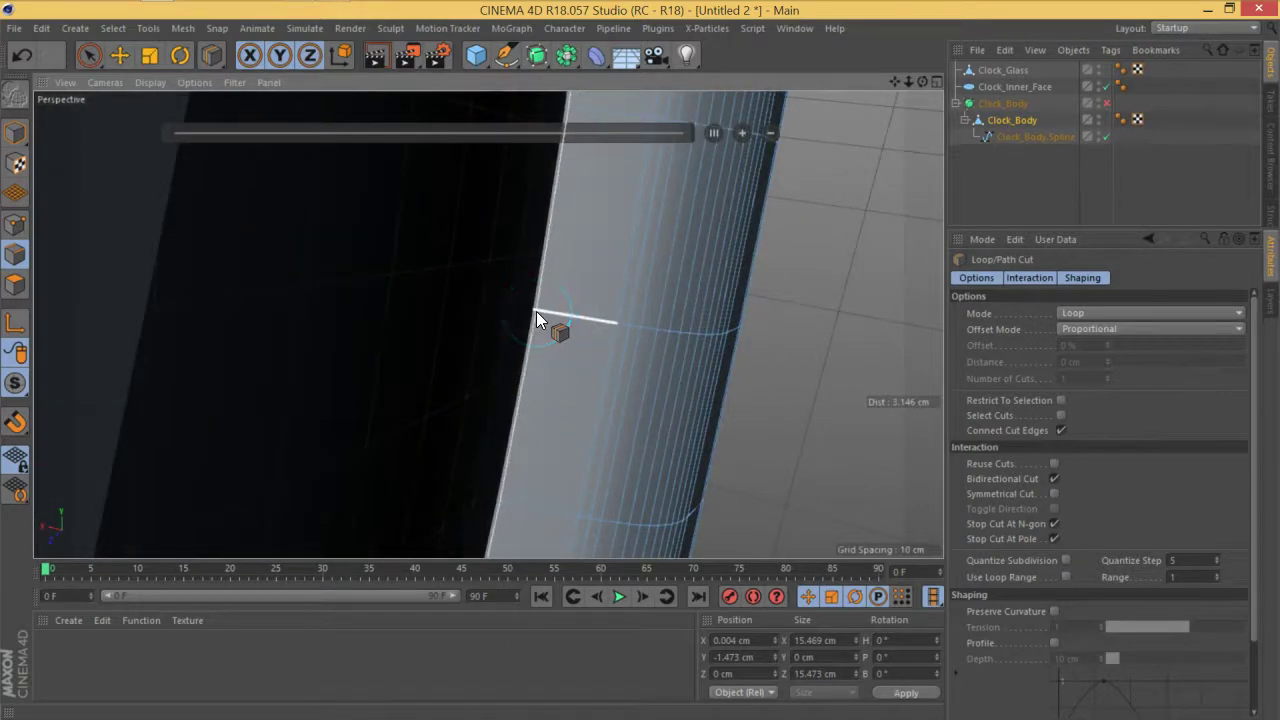
{"action": "left_click", "coordinate": [536, 311]}
{"action": "left_click_drag", "start_coordinate": [537, 311], "coordinate": [582, 280], "text": "alt"}
{"action": "left_click", "coordinate": [557, 247]}
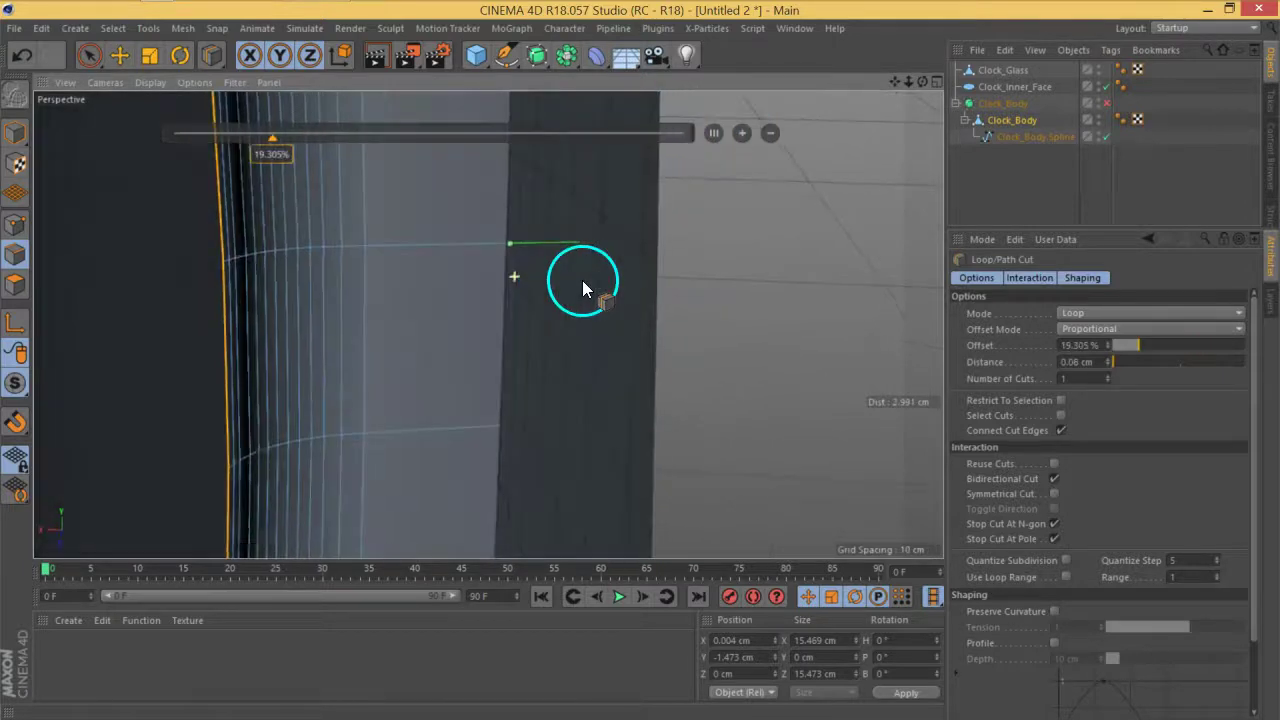
{"action": "left_click", "coordinate": [496, 245]}
{"action": "left_click", "coordinate": [479, 249]}
Loop-select the narrow polygon strip at the front rim's inner lip and extrude it slightly
{"action": "key", "text": "u"}
{"action": "key", "text": "l"}
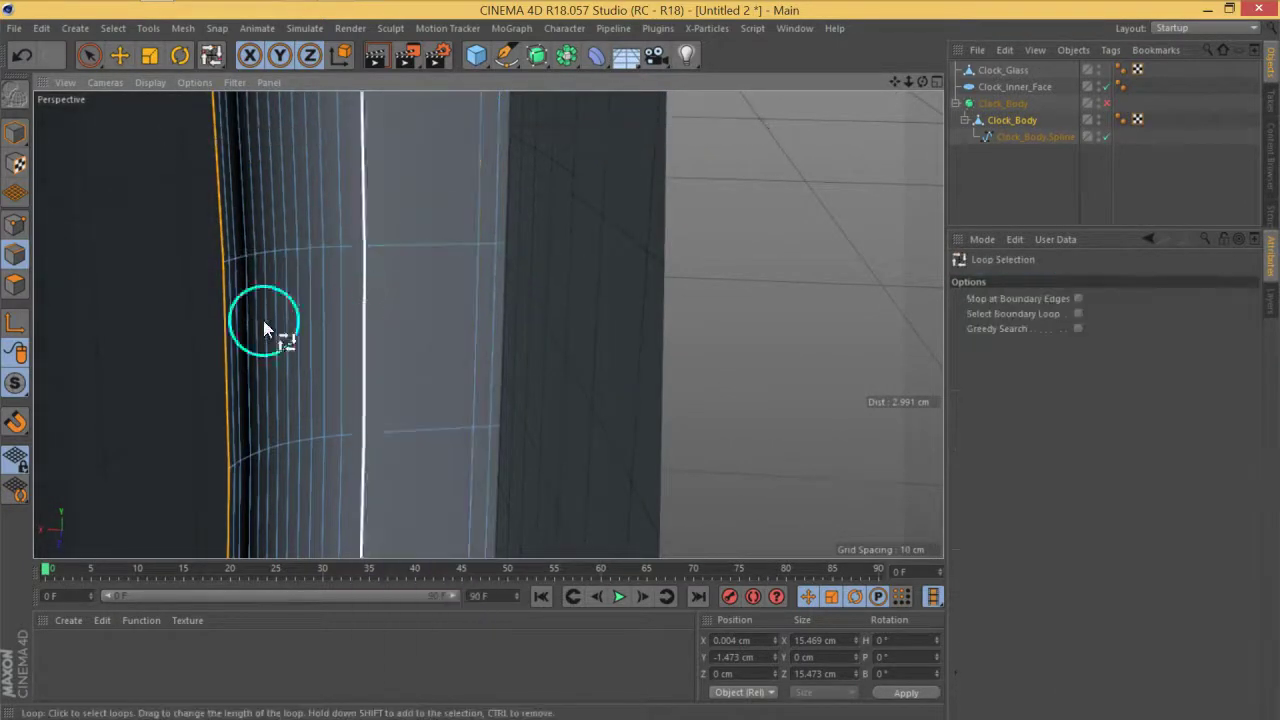
{"action": "left_click", "coordinate": [22, 286]}
{"action": "left_click", "coordinate": [502, 244]}
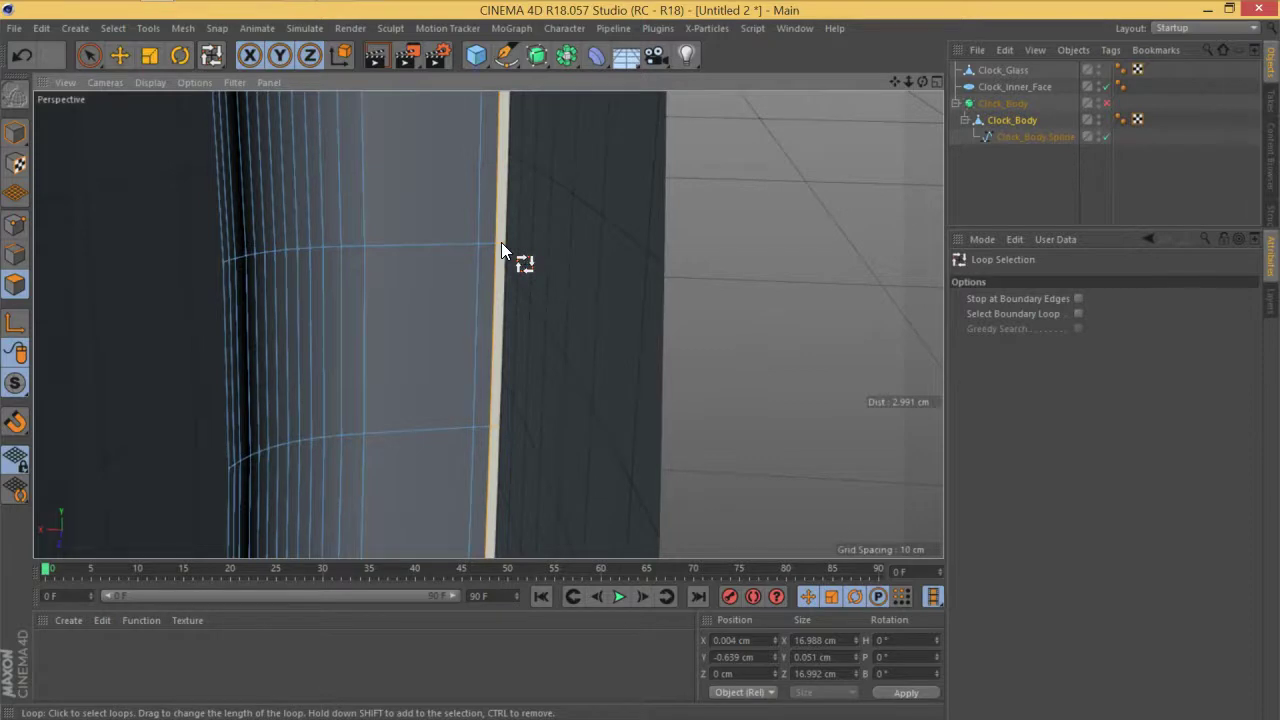
{"action": "right_click", "coordinate": [502, 245]}
{"action": "left_click", "coordinate": [542, 348]}
{"action": "scroll", "coordinate": [492, 308], "scroll_direction": "up", "scroll_amount": 5}
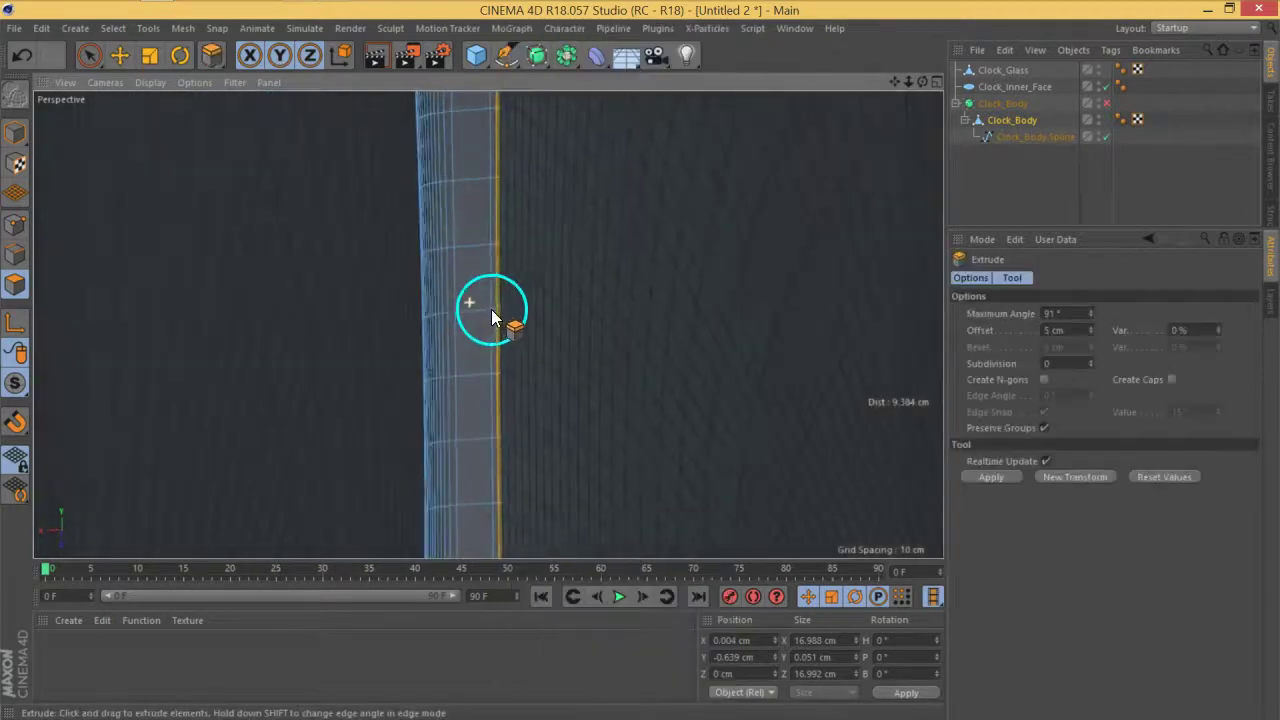
{"action": "left_click_drag", "start_coordinate": [501, 267], "coordinate": [497, 272]}
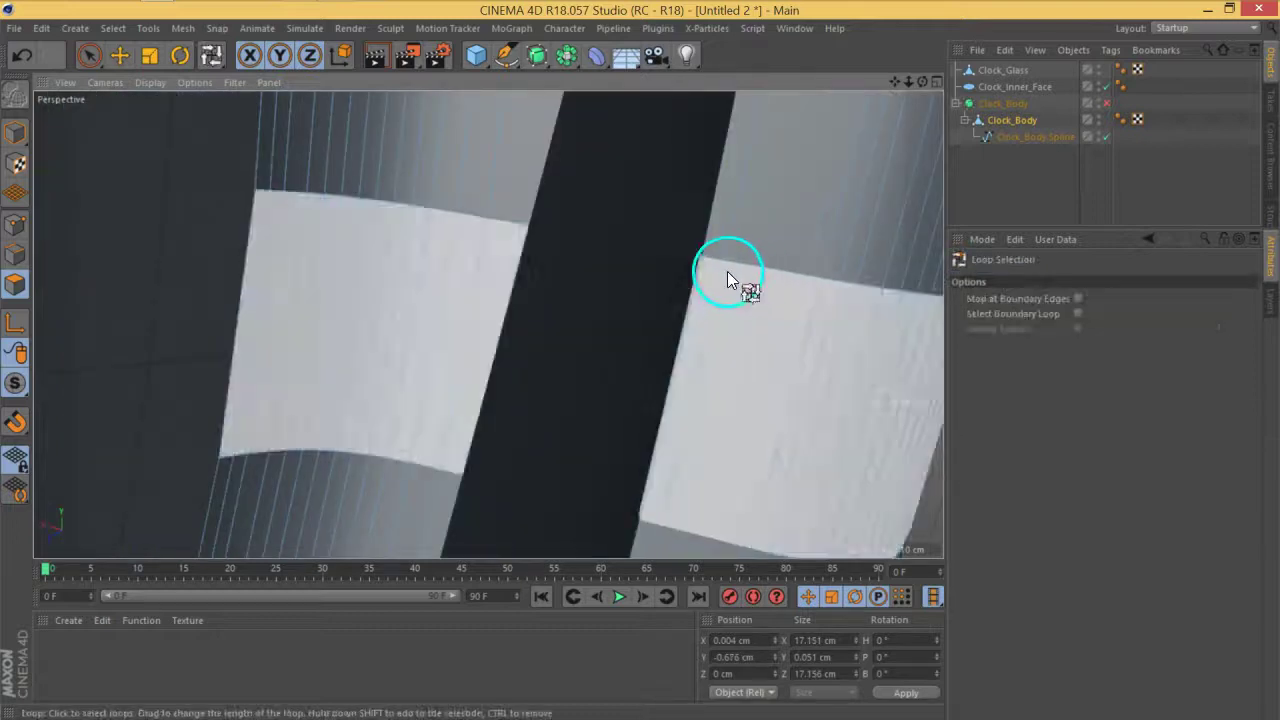
Loop-select the polygon strip around the rim's inner lip and extrude it about 0.14 cm to shape the groove
{"action": "left_click", "coordinate": [709, 256]}
{"action": "left_click_drag", "start_coordinate": [516, 291], "coordinate": [557, 303], "text": "alt"}
{"action": "left_click_drag", "start_coordinate": [463, 271], "coordinate": [604, 286], "text": "alt"}
{"action": "right_click", "coordinate": [642, 298]}
{"action": "left_click", "coordinate": [705, 353]}
Turn Clock_Body's subdivision smoothing back on and check the grooved rim
{"action": "left_click", "coordinate": [1020, 205]}
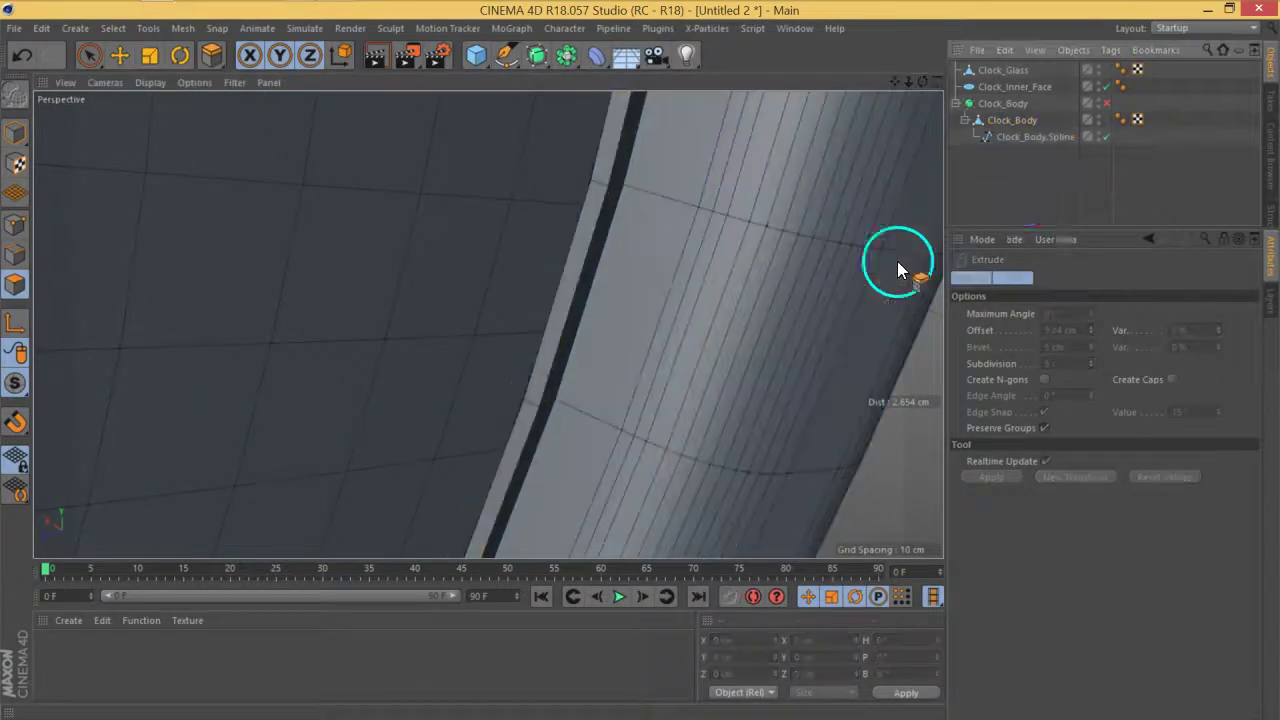
{"action": "left_click", "coordinate": [1105, 103]}
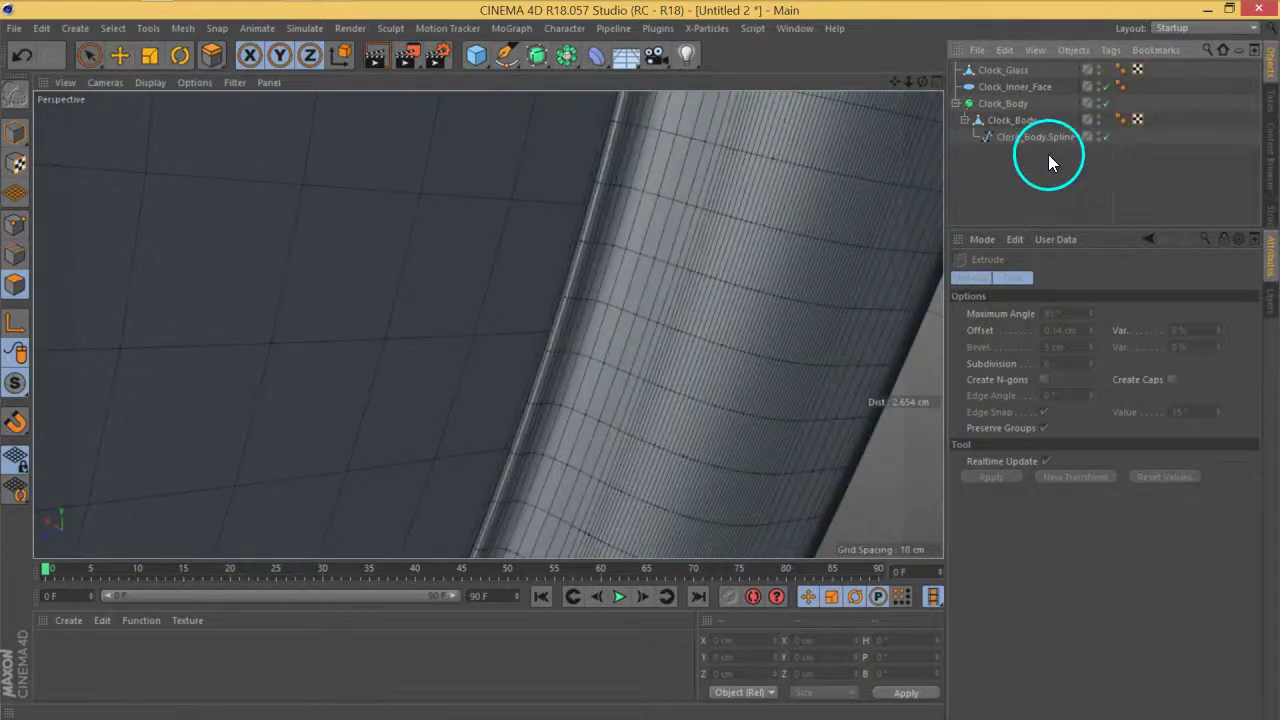
{"action": "left_click_drag", "start_coordinate": [522, 345], "coordinate": [479, 360], "text": "alt"}
{"action": "scroll", "coordinate": [485, 335], "scroll_direction": "up", "scroll_amount": 5}
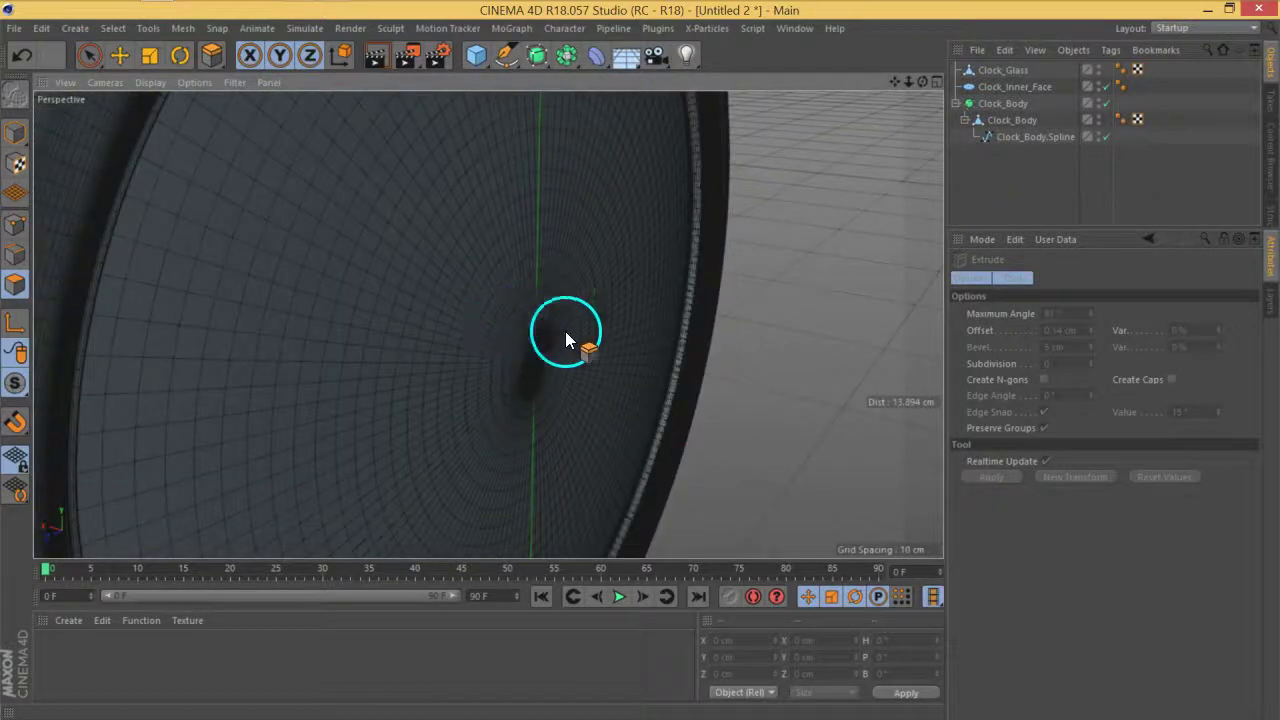
Enable X-Ray display for Clock_Glass, return to Model mode and inspect the clock through the glass
{"action": "left_click", "coordinate": [1003, 71]}
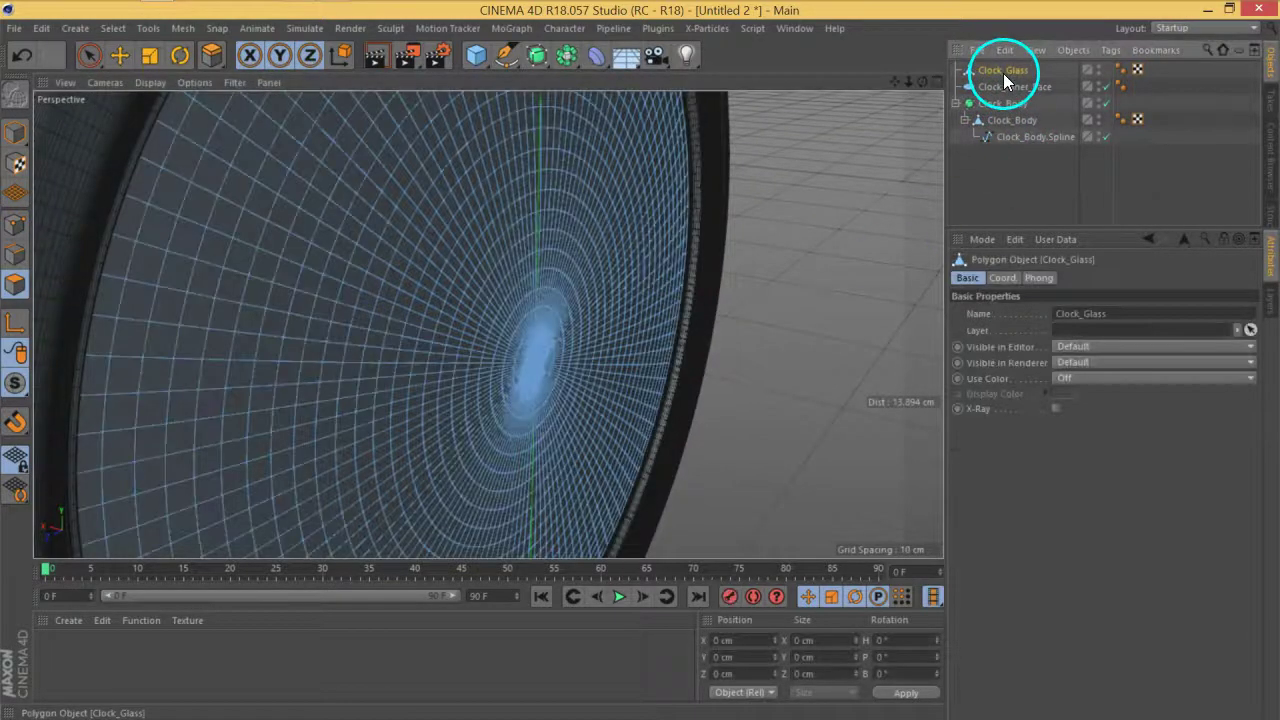
{"action": "left_click", "coordinate": [1057, 409]}
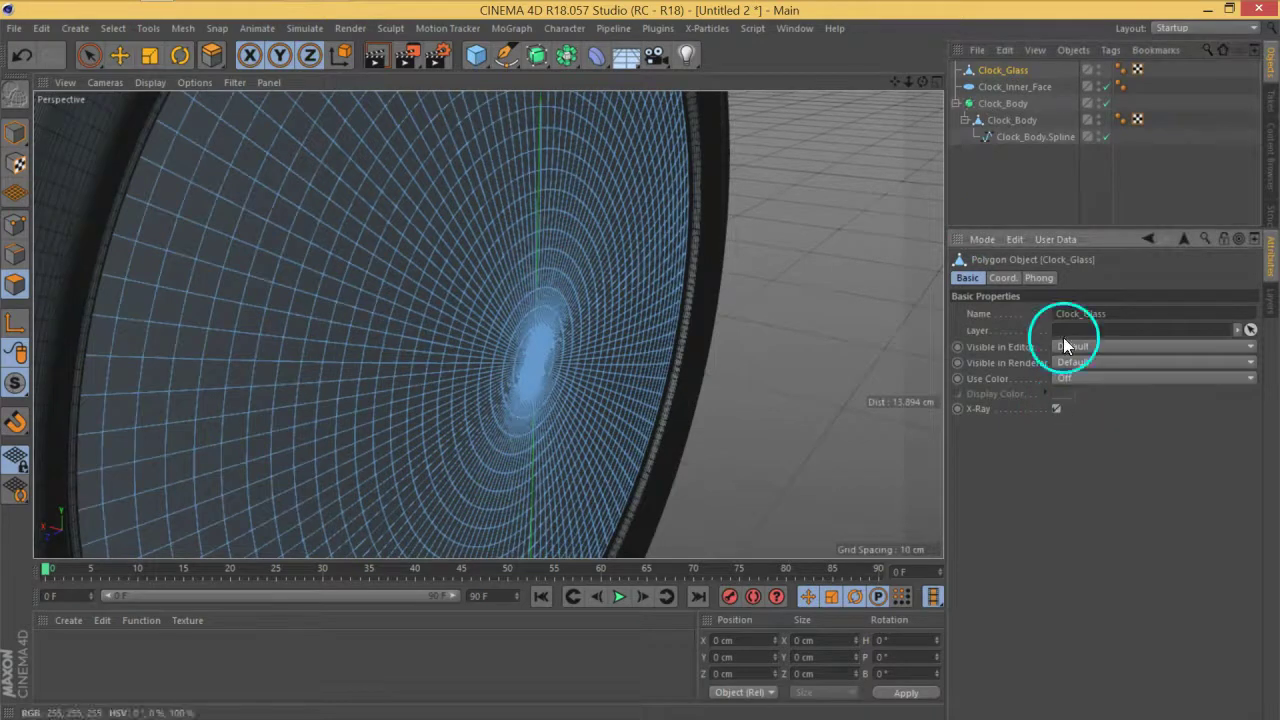
{"action": "left_click", "coordinate": [12, 136]}
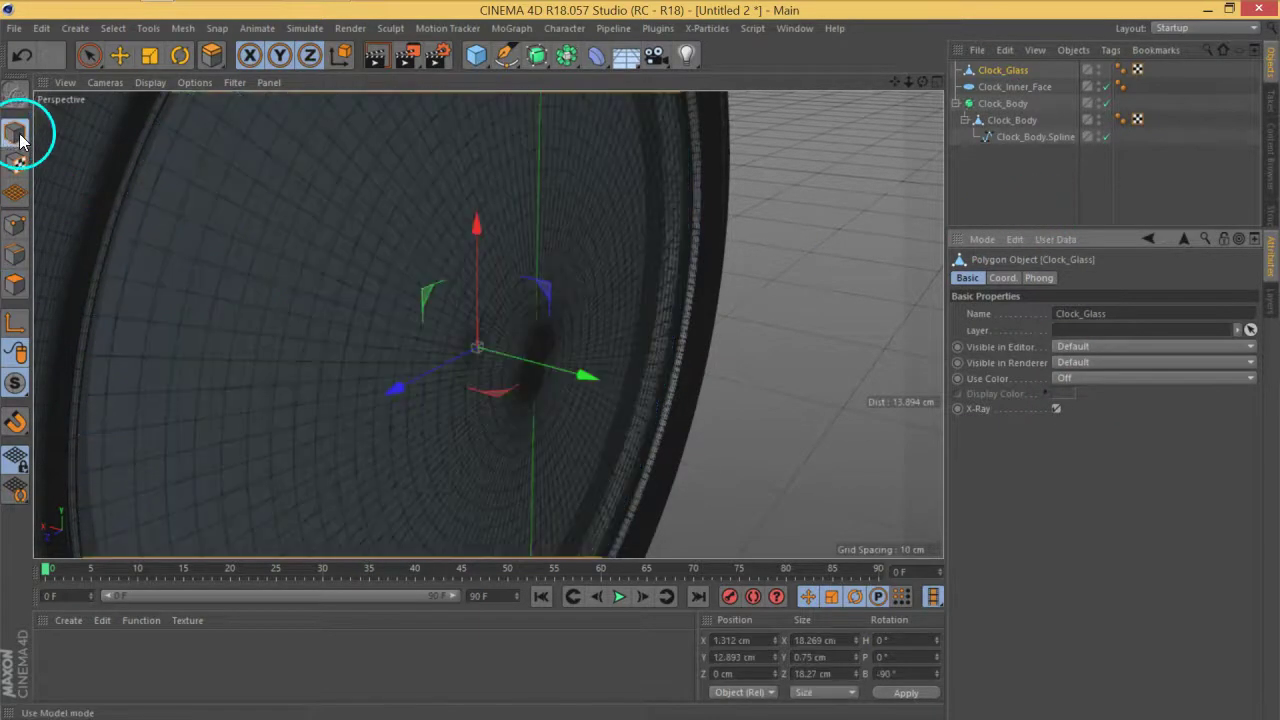
{"action": "left_click", "coordinate": [1037, 201]}
{"action": "left_click_drag", "start_coordinate": [437, 360], "coordinate": [620, 331], "text": "alt"}
{"action": "left_click_drag", "start_coordinate": [537, 360], "coordinate": [518, 381], "text": "alt"}
{"action": "left_click_drag", "start_coordinate": [387, 363], "coordinate": [515, 335], "text": "alt"}
{"action": "scroll", "coordinate": [515, 335], "scroll_direction": "up", "scroll_amount": 5}
{"action": "scroll", "coordinate": [462, 355], "scroll_direction": "up", "scroll_amount": 2}
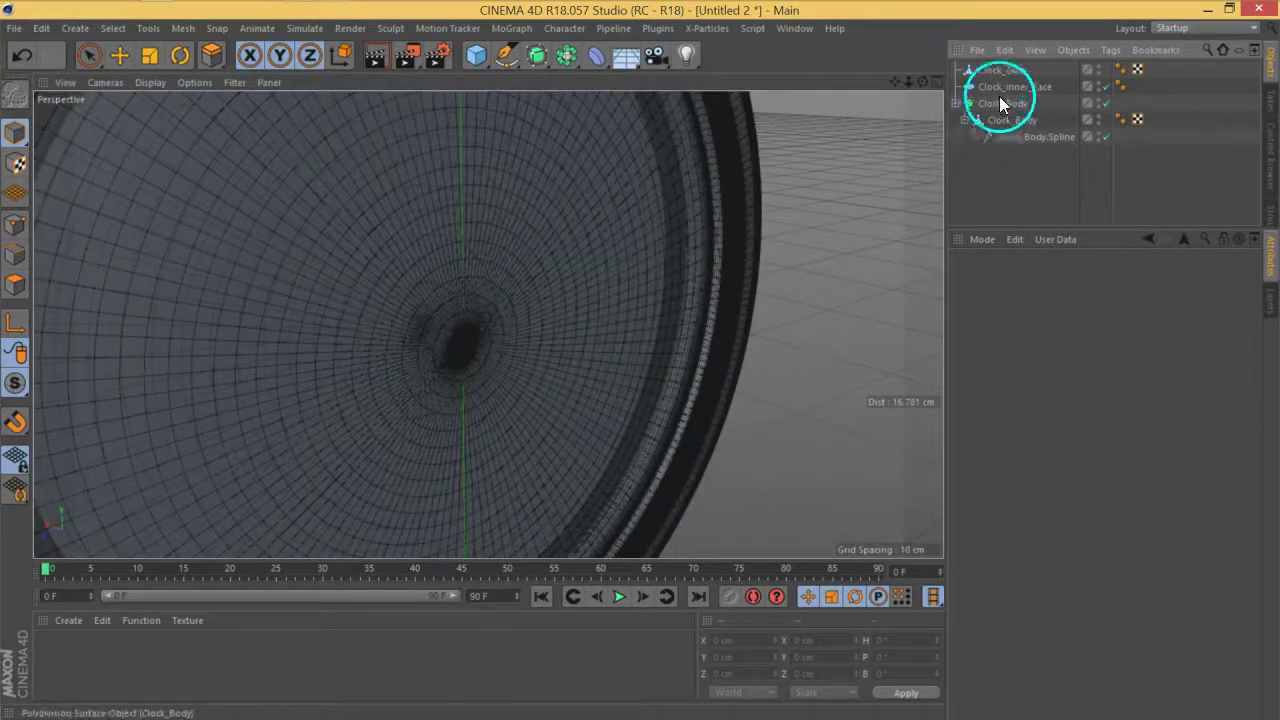
Collapse the Clock_Body hierarchy and hide Clock_Glass in both the editor and the renderer
{"action": "left_click", "coordinate": [955, 103]}
{"action": "left_click", "coordinate": [1003, 70]}
{"action": "left_click", "coordinate": [1076, 74], "text": "alt"}
{"action": "left_click", "coordinate": [1076, 74], "text": "alt"}
{"action": "left_click", "coordinate": [1012, 134]}
{"action": "scroll", "coordinate": [470, 272], "scroll_direction": "down", "scroll_amount": 4}
Add a Cylinder scaled to about 4.18 cm wide and 8.36 cm tall, and parent it under Clock_Inner_Face
{"action": "left_click_drag", "start_coordinate": [448, 282], "coordinate": [363, 246], "text": "alt"}
{"action": "scroll", "coordinate": [561, 341], "scroll_direction": "up", "scroll_amount": 5}
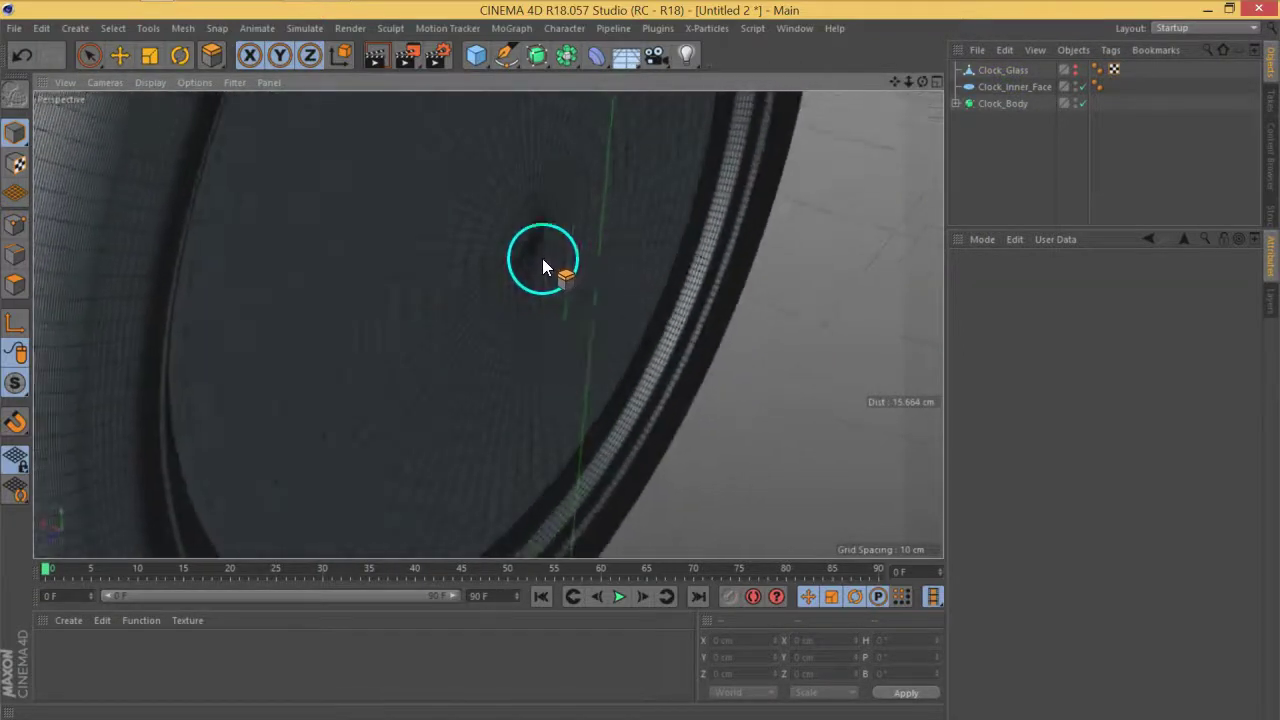
{"action": "left_click_drag", "start_coordinate": [478, 57], "coordinate": [806, 104]}
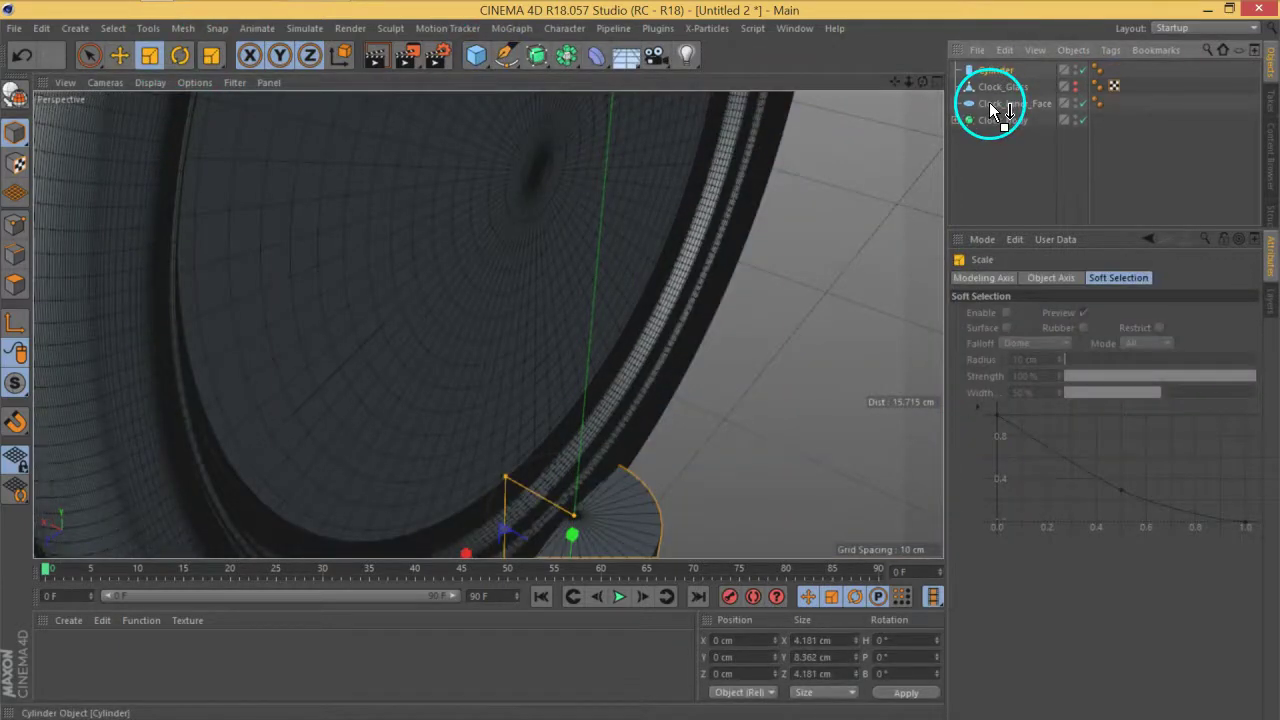
{"action": "left_click", "coordinate": [989, 102]}
Reset the Cylinder's position and bank rotation to 0 and flatten it to about 0.254 cm thick
{"action": "left_click", "coordinate": [1003, 278]}
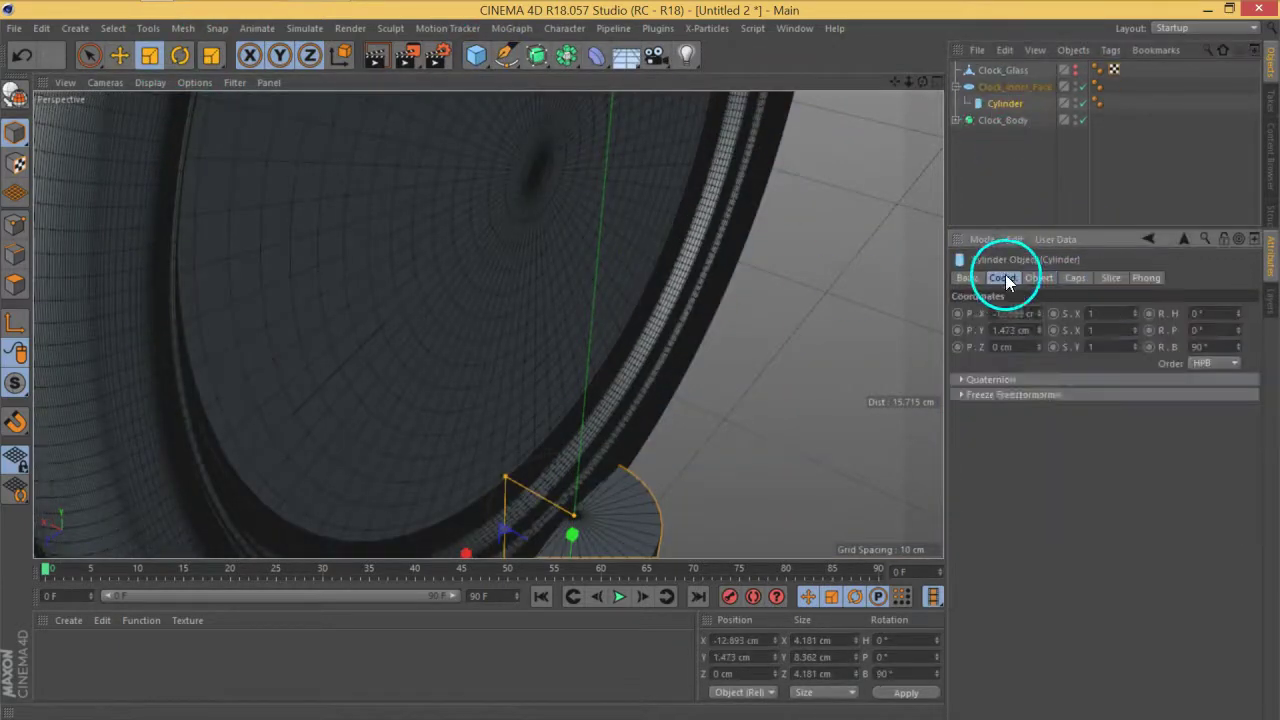
{"action": "right_click", "coordinate": [1041, 331]}
{"action": "right_click", "coordinate": [1041, 314]}
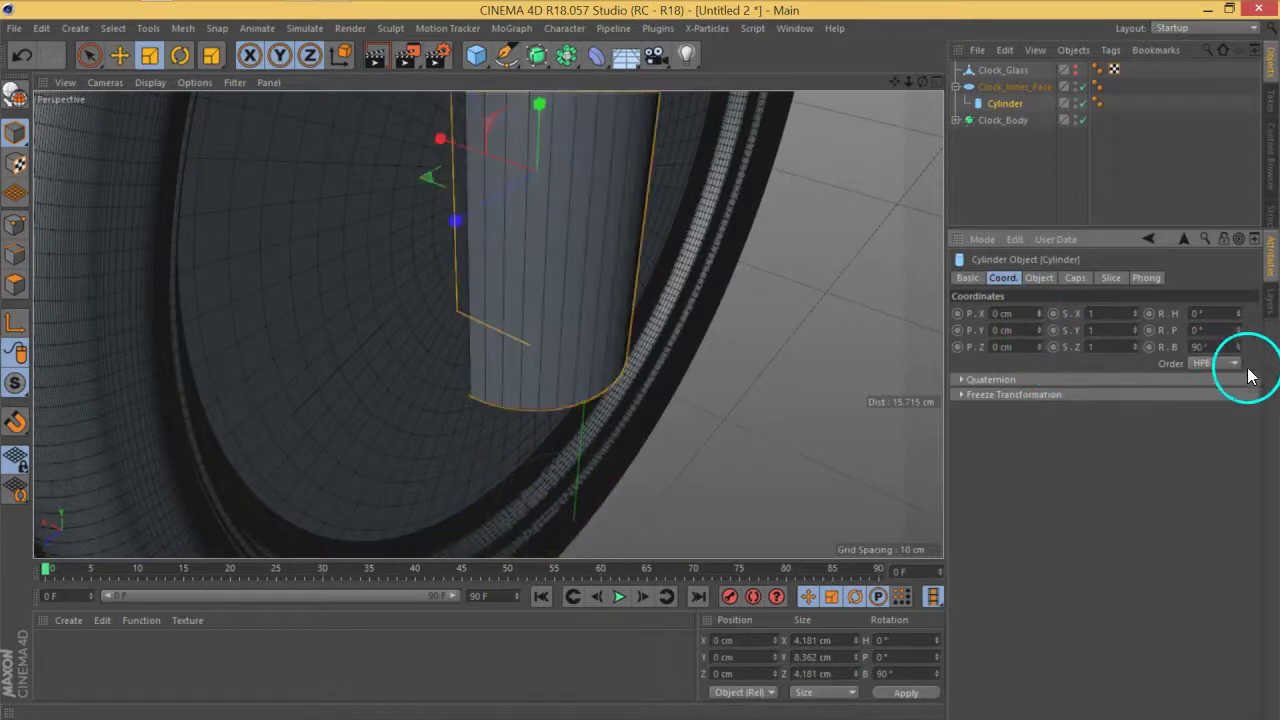
{"action": "right_click", "coordinate": [1237, 347]}
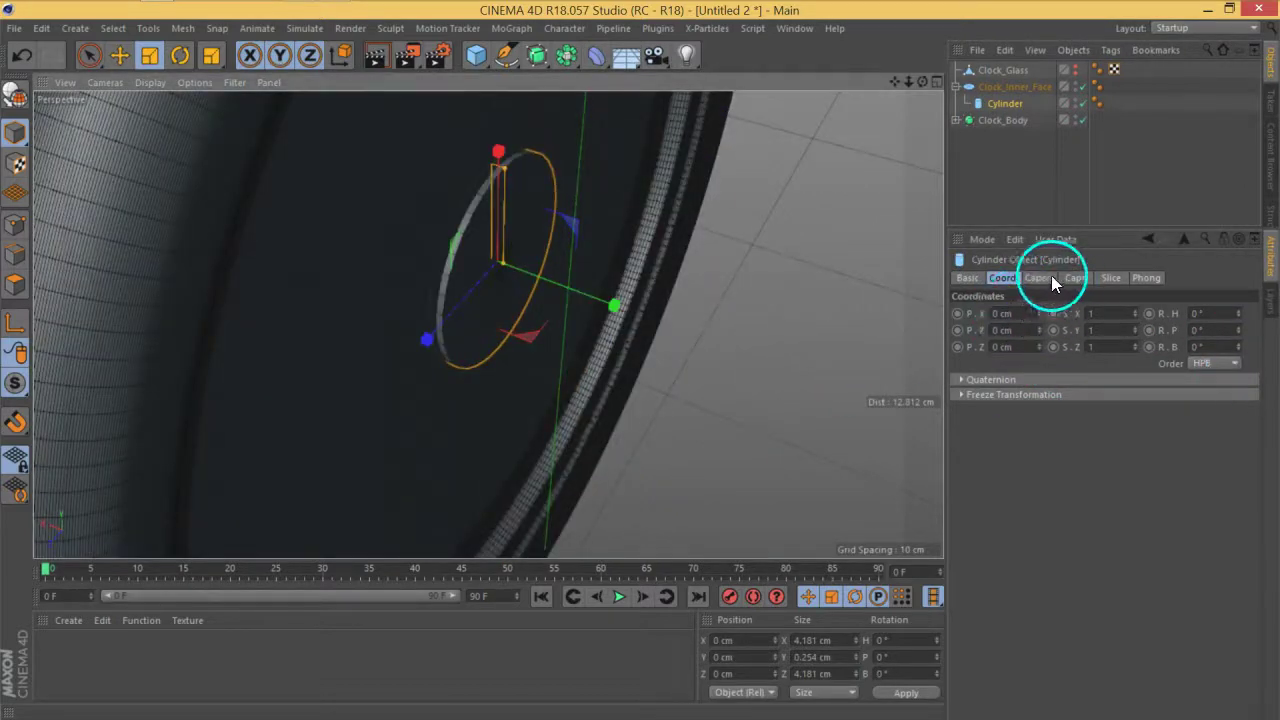
Reduce the Cylinder's diameter to 2.181 cm and move it forward from the inner face to about 0.116 cm on Y
{"action": "left_click", "coordinate": [1051, 281]}
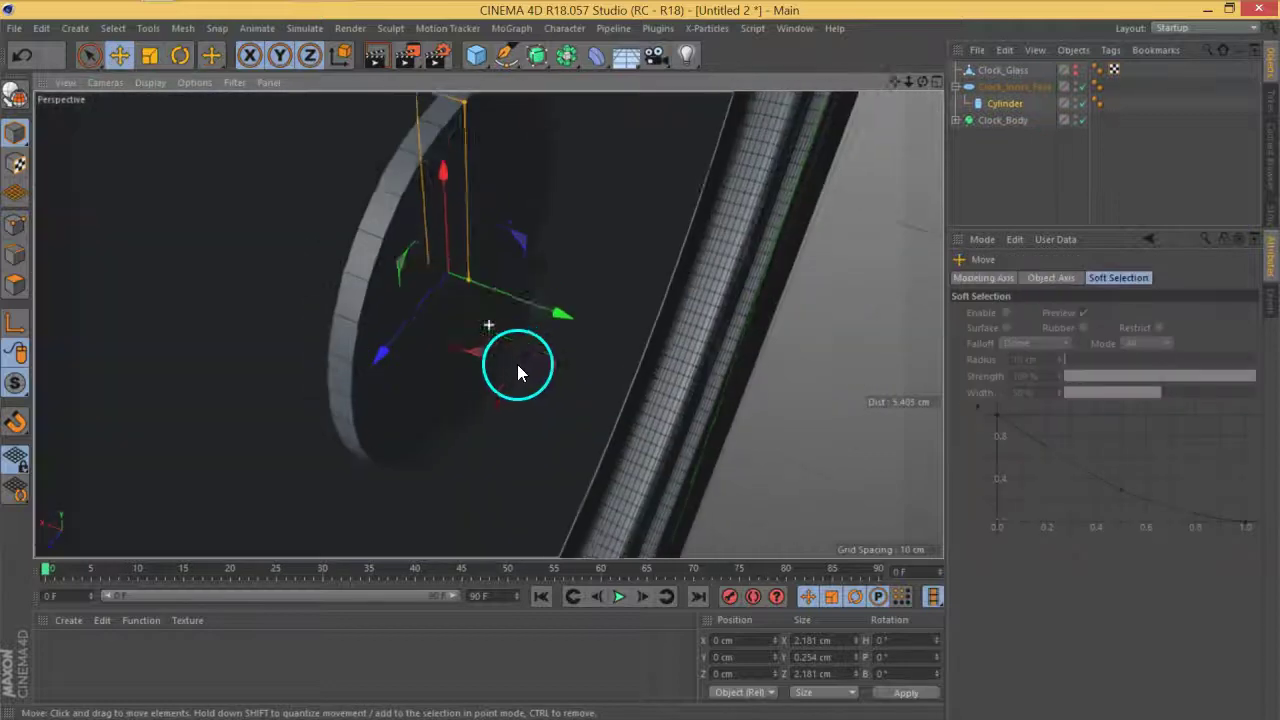
{"action": "left_click_drag", "start_coordinate": [517, 364], "coordinate": [563, 349], "text": "alt"}
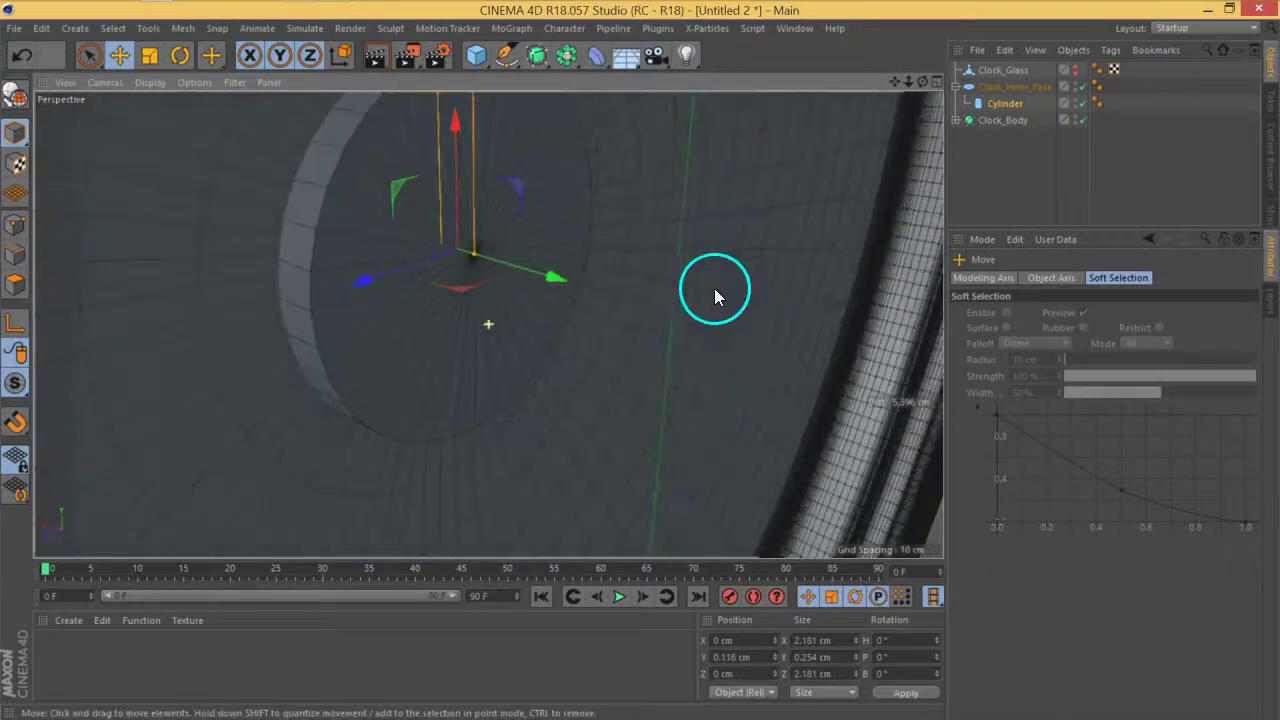
Make the Cylinder editable and optimize its points to merge the caps with the side
{"action": "left_click", "coordinate": [20, 102]}
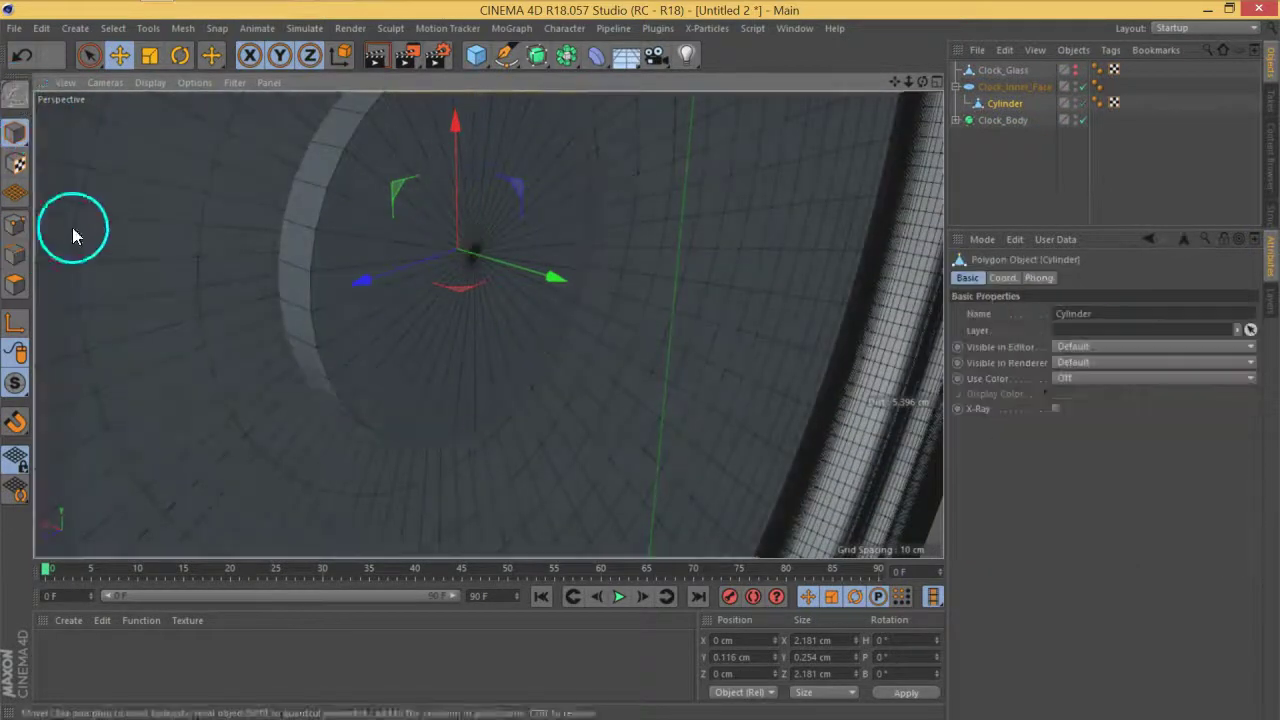
{"action": "left_click", "coordinate": [15, 225]}
{"action": "right_click", "coordinate": [666, 405]}
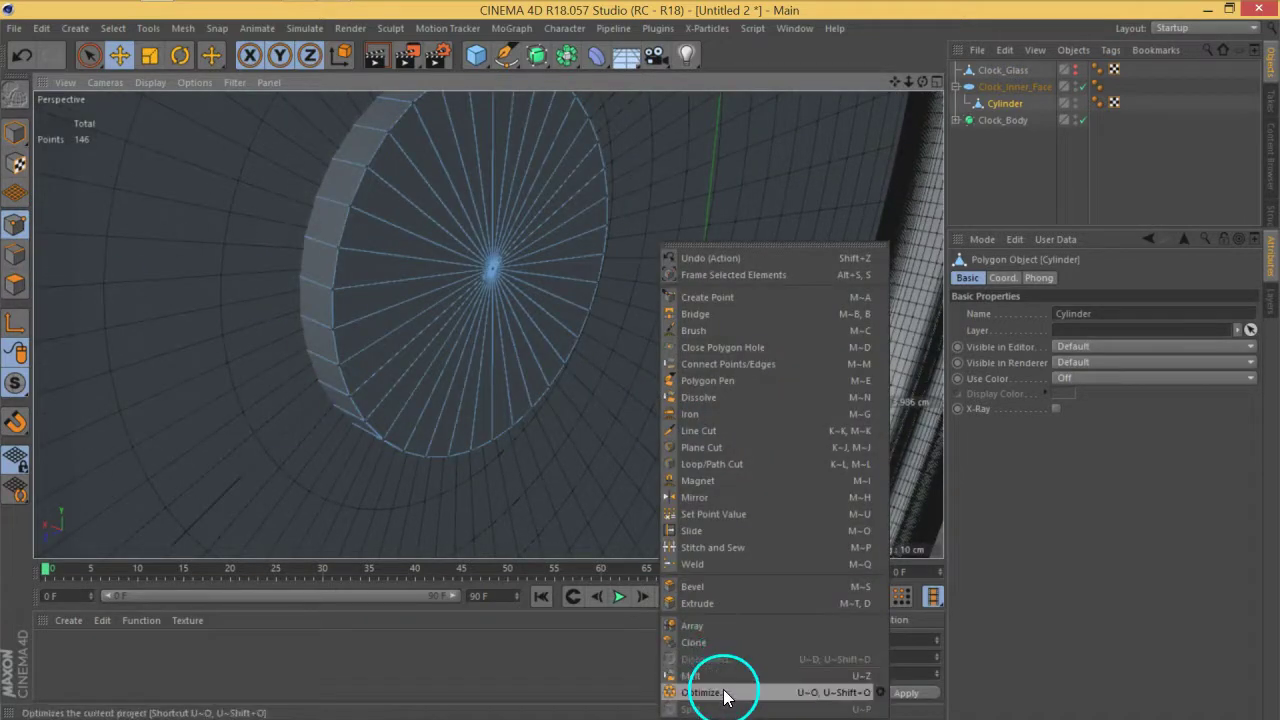
{"action": "left_click", "coordinate": [721, 675]}
Extrude two adjacent side polygons of the Cylinder outward to about 6.2 cm on Z, forming a long clock hand
{"action": "left_click", "coordinate": [15, 285]}
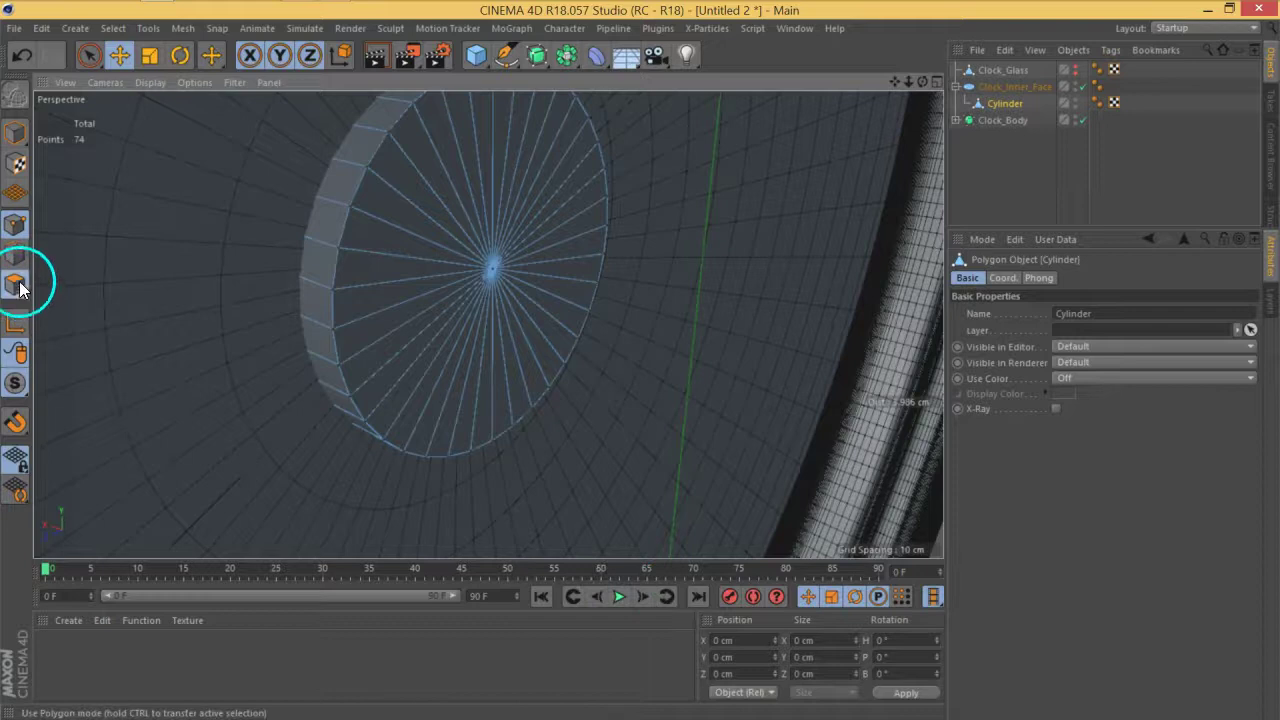
{"action": "left_click", "coordinate": [93, 58]}
{"action": "left_click", "coordinate": [452, 399]}
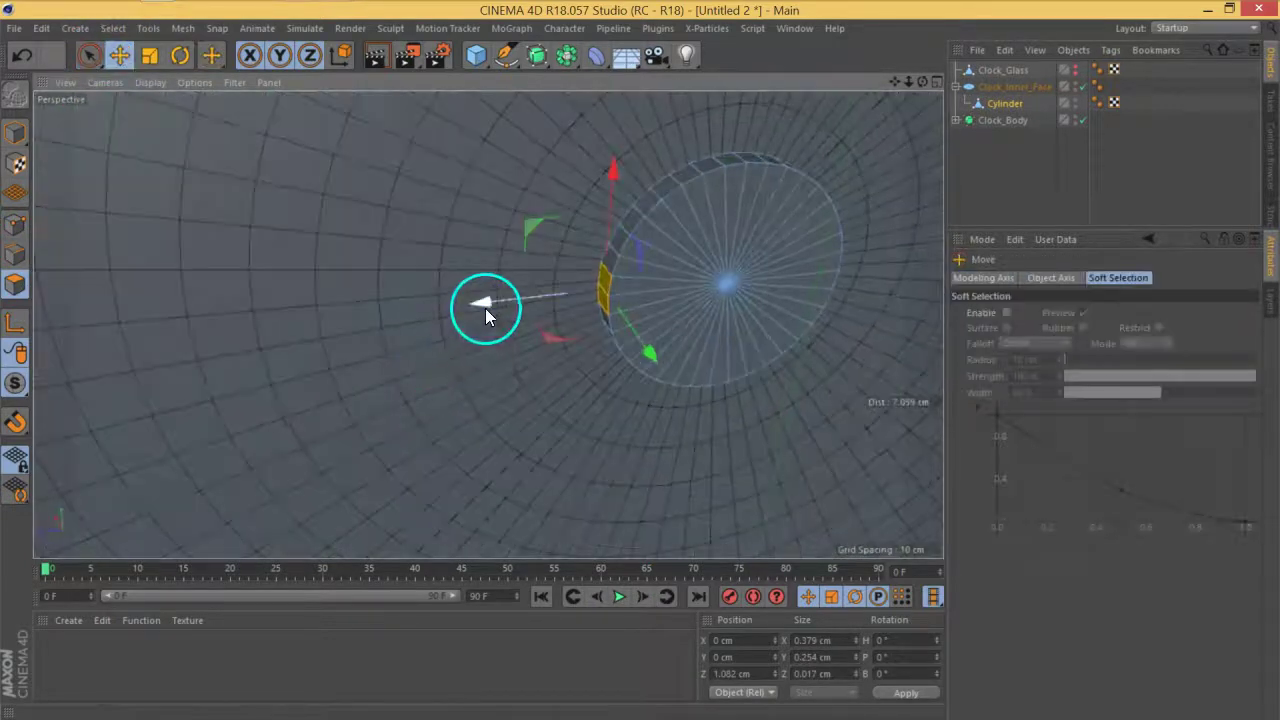
{"action": "left_click_drag", "start_coordinate": [485, 308], "coordinate": [8, 330]}
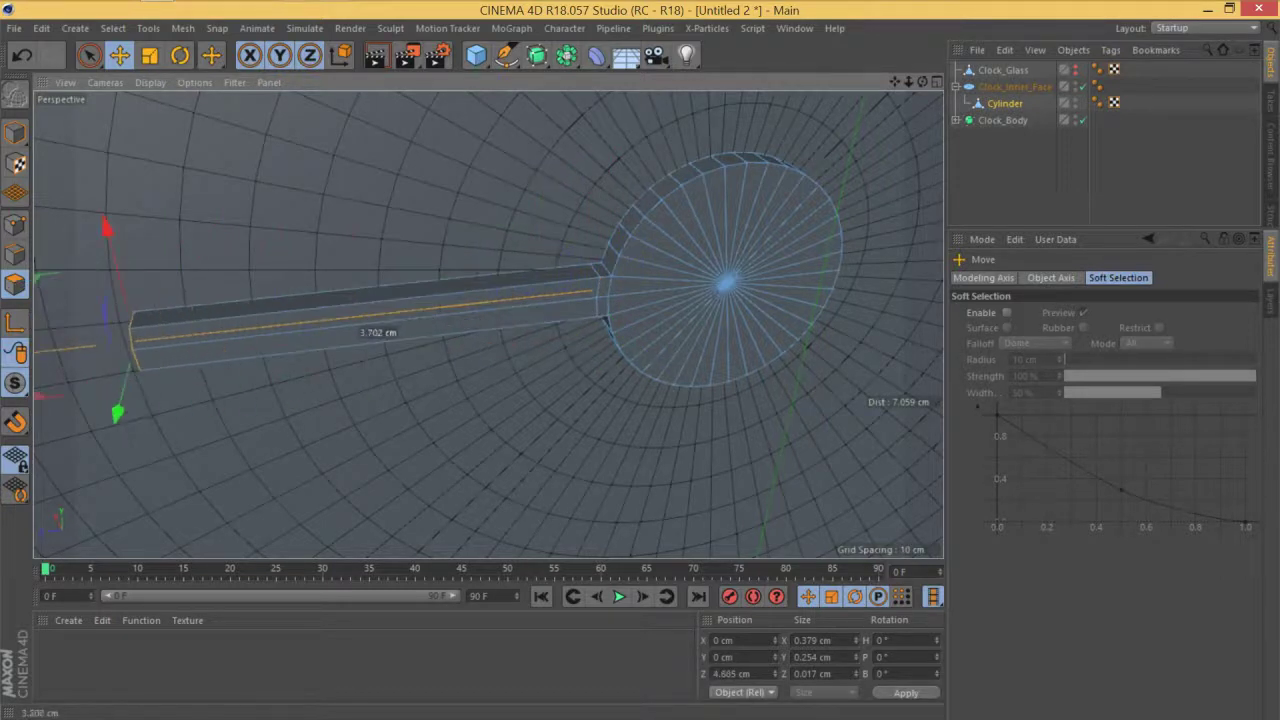
{"action": "left_click_drag", "start_coordinate": [300, 329], "coordinate": [281, 331]}
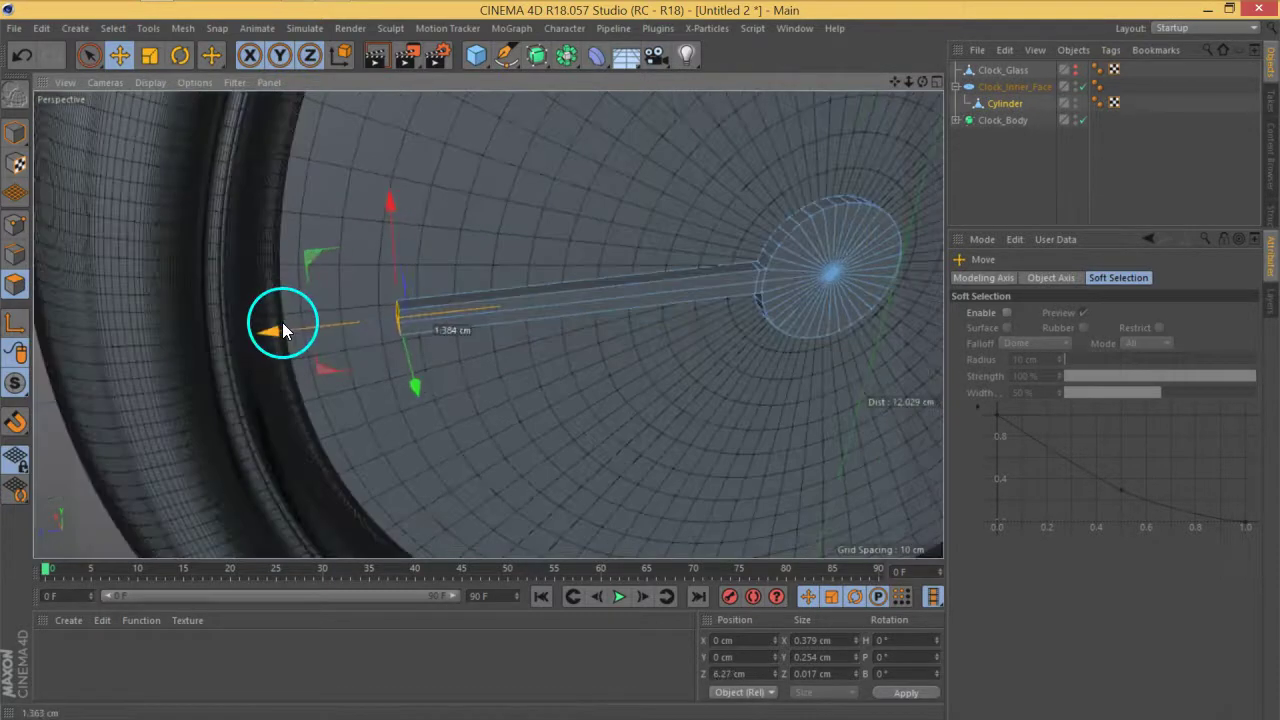
Scale the end polygons of the hand down to about 0.05 cm by 0.018 cm so it tapers to a point
{"action": "key", "text": "t"}
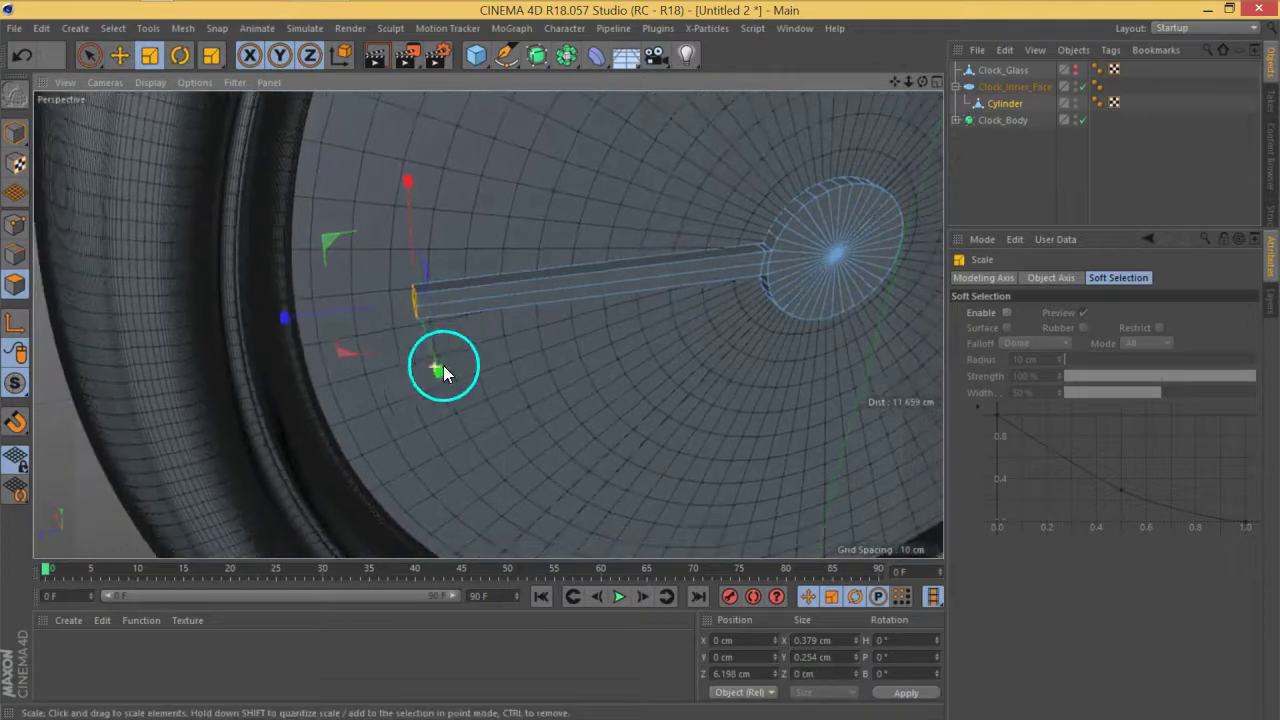
{"action": "left_click_drag", "start_coordinate": [443, 371], "coordinate": [469, 360], "text": "alt"}
{"action": "right_click_drag", "start_coordinate": [411, 291], "coordinate": [557, 361], "text": "alt"}
{"action": "left_click_drag", "start_coordinate": [483, 423], "coordinate": [629, 384], "text": "alt"}
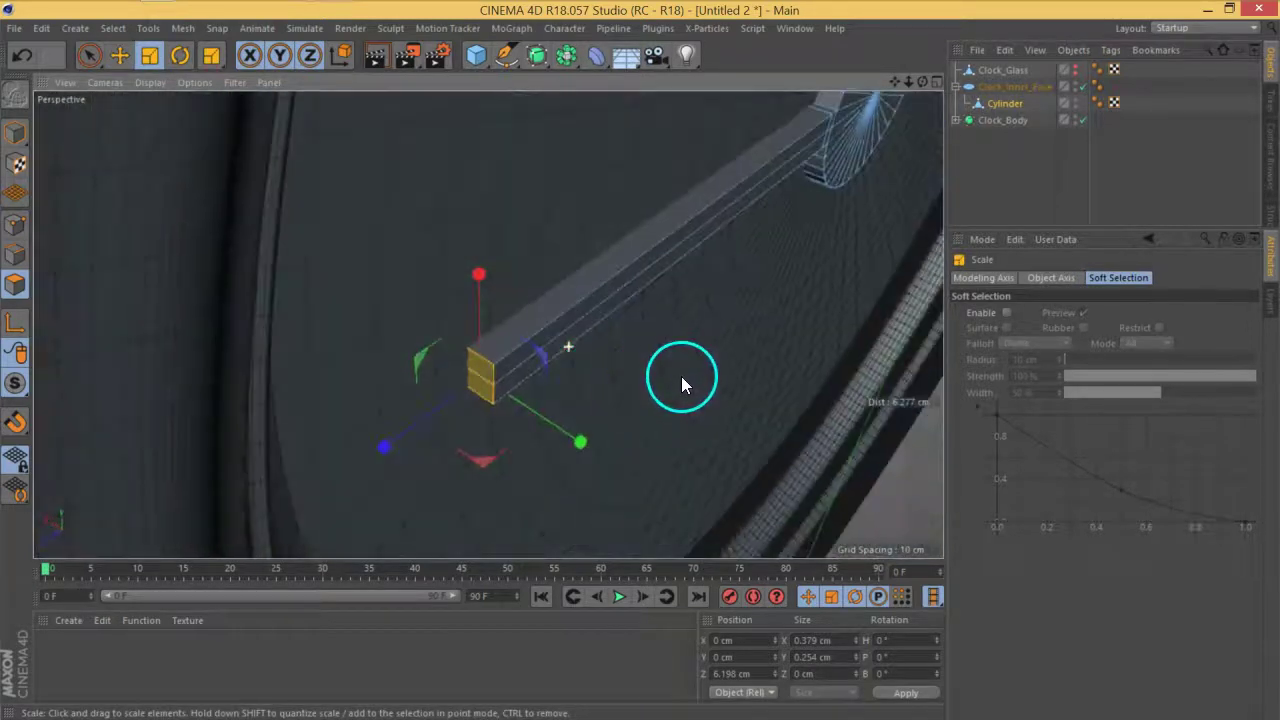
{"action": "left_click_drag", "start_coordinate": [738, 316], "coordinate": [521, 372]}
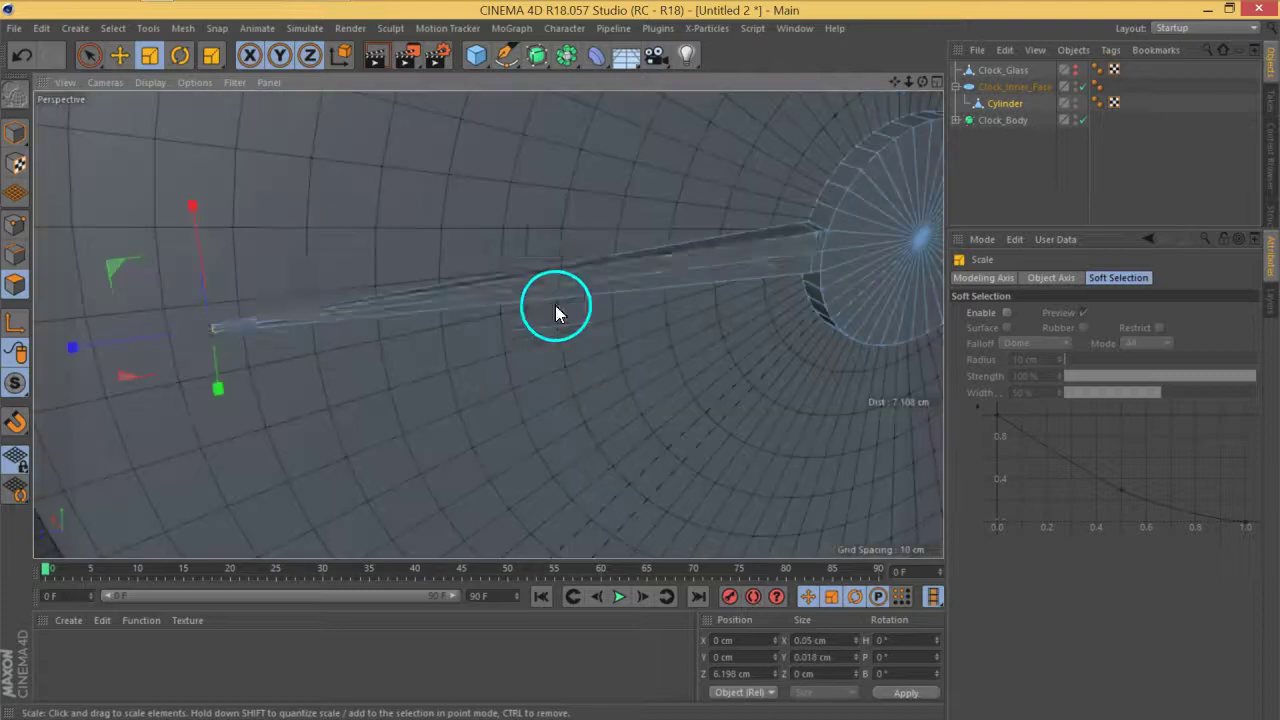
Add loop cuts across the hand, two close together near the hub and two more spaced towards the tip
{"action": "right_click", "coordinate": [558, 302]}
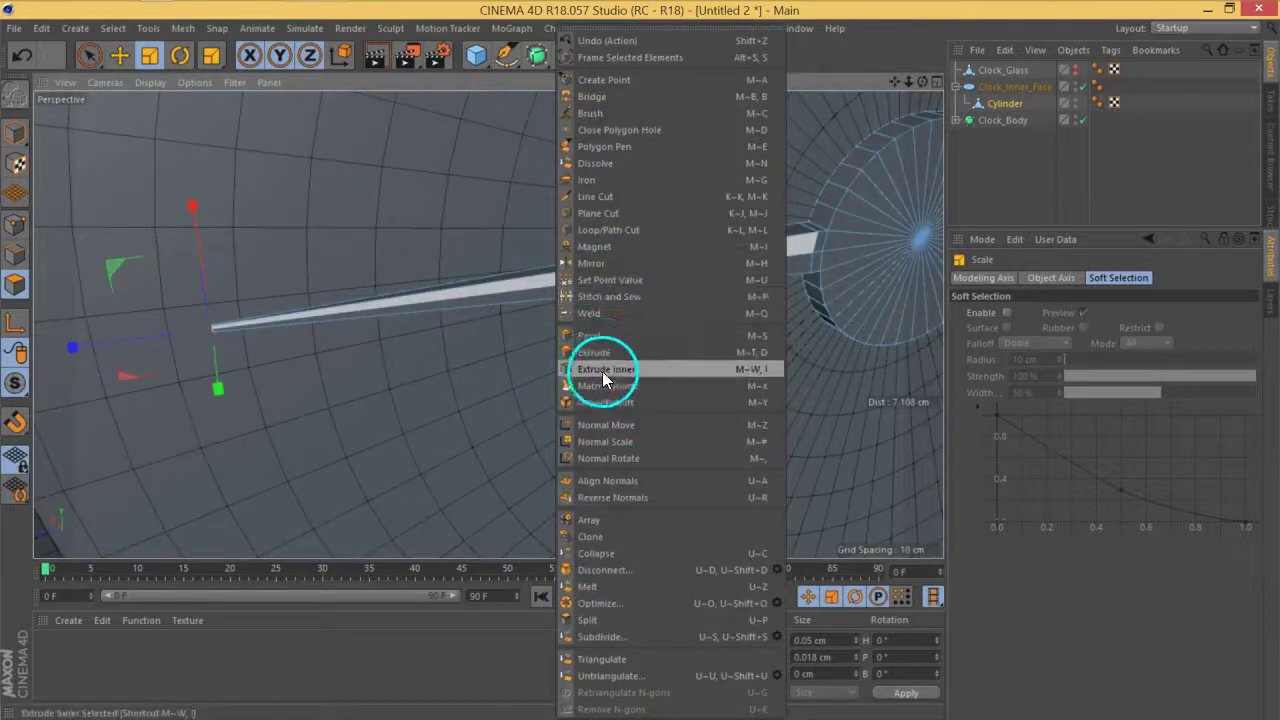
{"action": "left_click", "coordinate": [608, 230]}
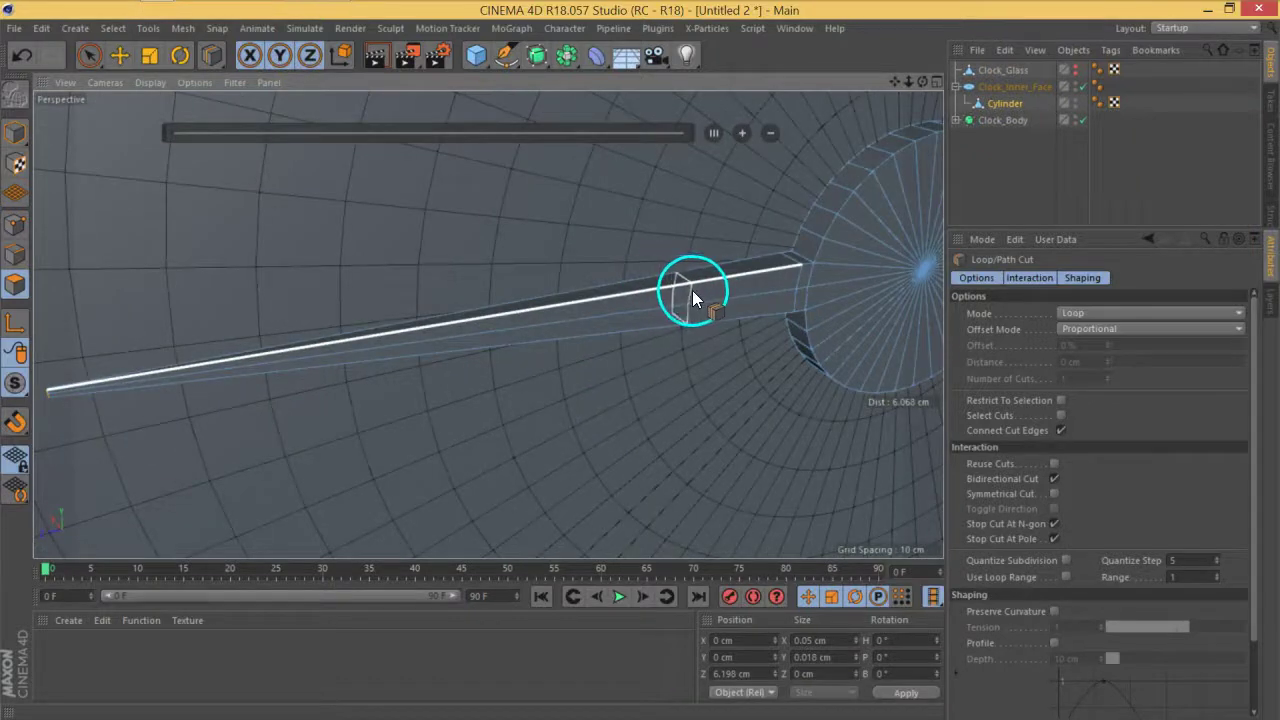
{"action": "left_click", "coordinate": [714, 281]}
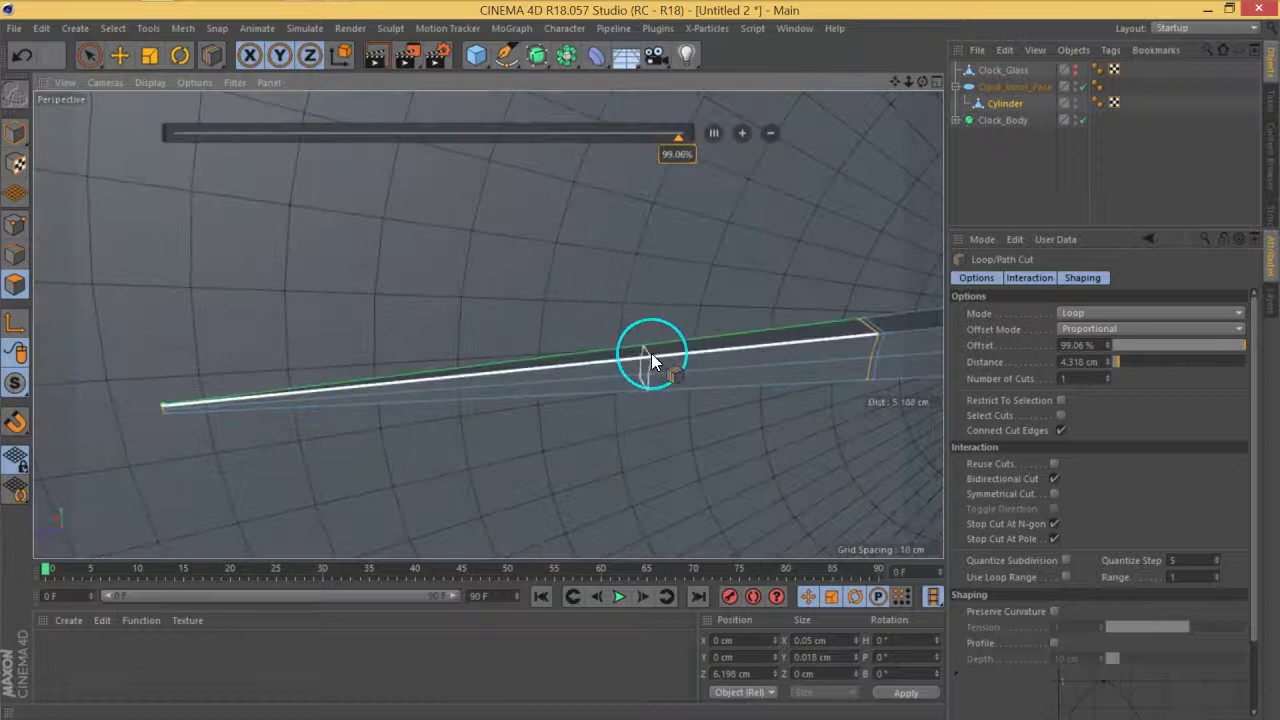
{"action": "left_click", "coordinate": [651, 353]}
{"action": "left_click", "coordinate": [449, 380]}
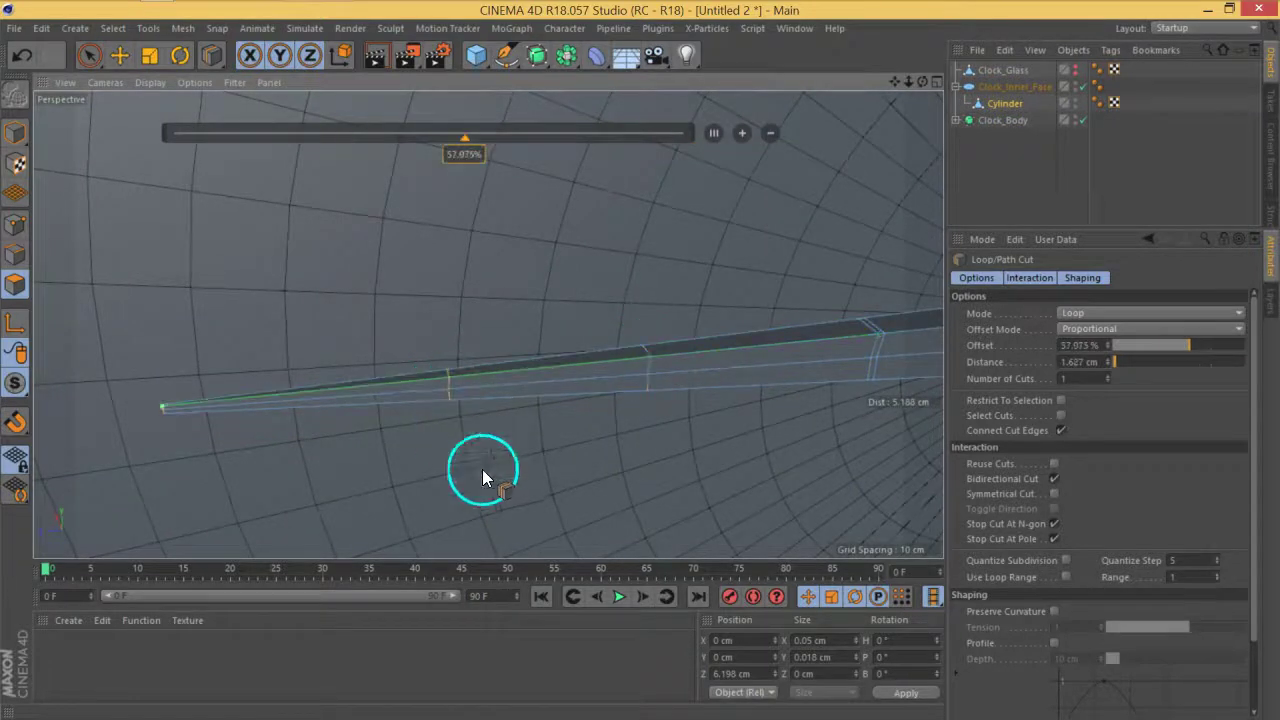
Select the edge loop around the middle of the hand and scale it up to about 0.521 cm on X and 0.152 cm on Y
{"action": "key", "text": "u"}
{"action": "key", "text": "l"}
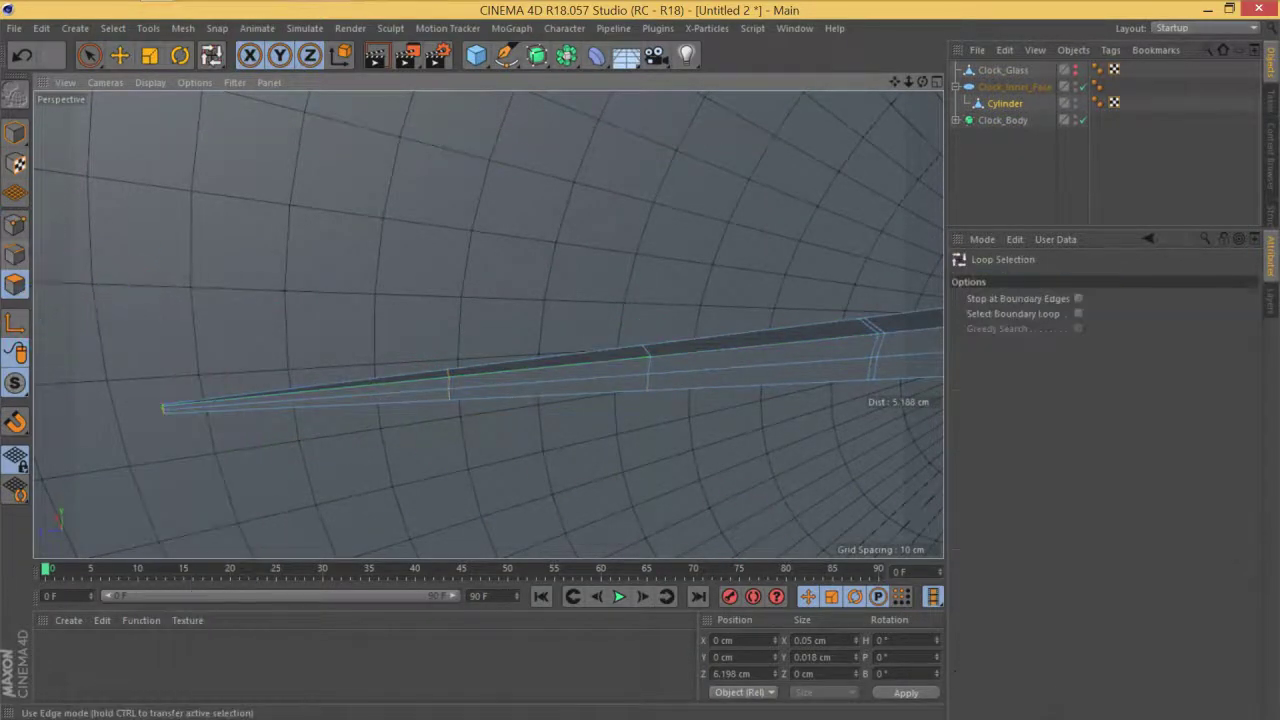
{"action": "left_click", "coordinate": [651, 366]}
{"action": "left_click_drag", "start_coordinate": [821, 380], "coordinate": [500, 303], "text": "alt"}
{"action": "key", "text": "t"}
{"action": "scroll", "coordinate": [466, 349], "scroll_direction": "down", "scroll_amount": 2}
{"action": "scroll", "coordinate": [485, 342], "scroll_direction": "up", "scroll_amount": 3}
{"action": "mouse_move", "coordinate": [466, 349]}
{"action": "left_mouse_down", "text": "alt"}
{"action": "mouse_move", "coordinate": [485, 342]}
{"action": "mouse_move", "coordinate": [534, 389]}
{"action": "mouse_move", "coordinate": [437, 363]}
{"action": "mouse_move", "coordinate": [497, 369]}
{"action": "mouse_move", "coordinate": [480, 360]}
{"action": "left_mouse_up", "text": "alt"}
{"action": "scroll", "coordinate": [479, 353], "scroll_direction": "up", "scroll_amount": 2}
{"action": "scroll", "coordinate": [442, 358], "scroll_direction": "up", "scroll_amount": 1}
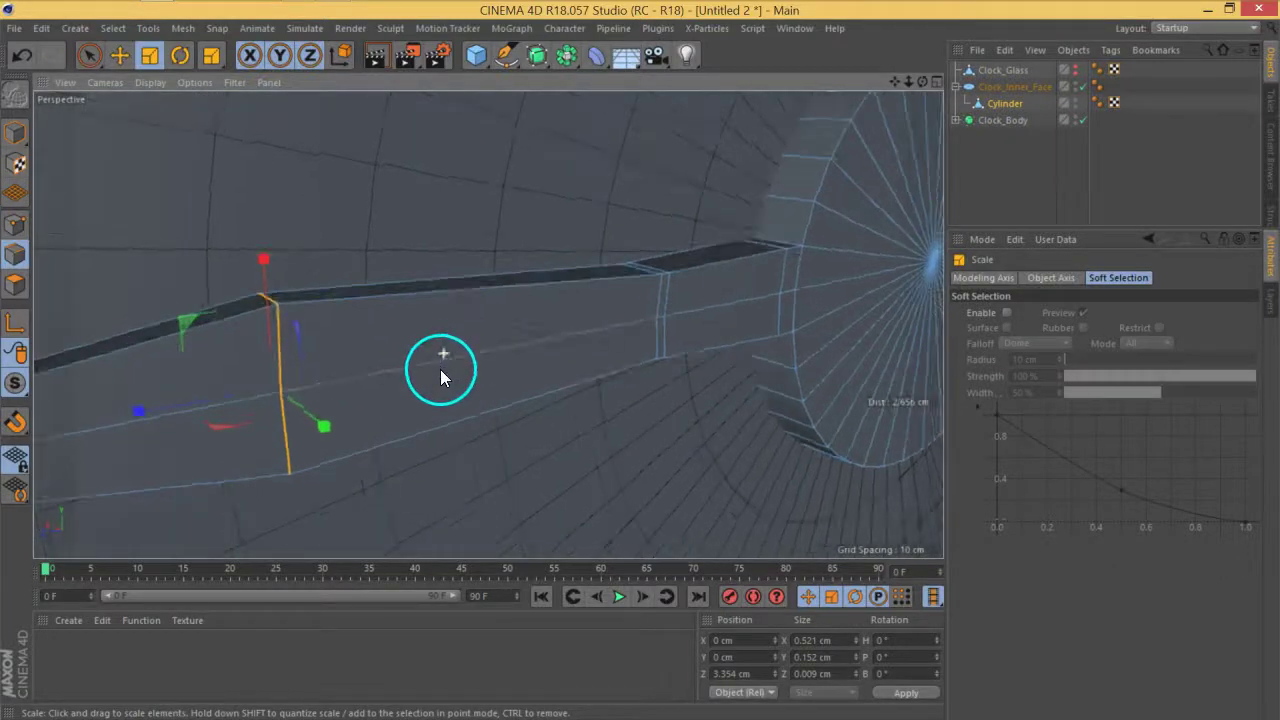
Move the whole Cylinder forward from the inner face to about 0.129 cm on Y
{"action": "left_click", "coordinate": [15, 131]}
{"action": "left_click", "coordinate": [23, 57]}
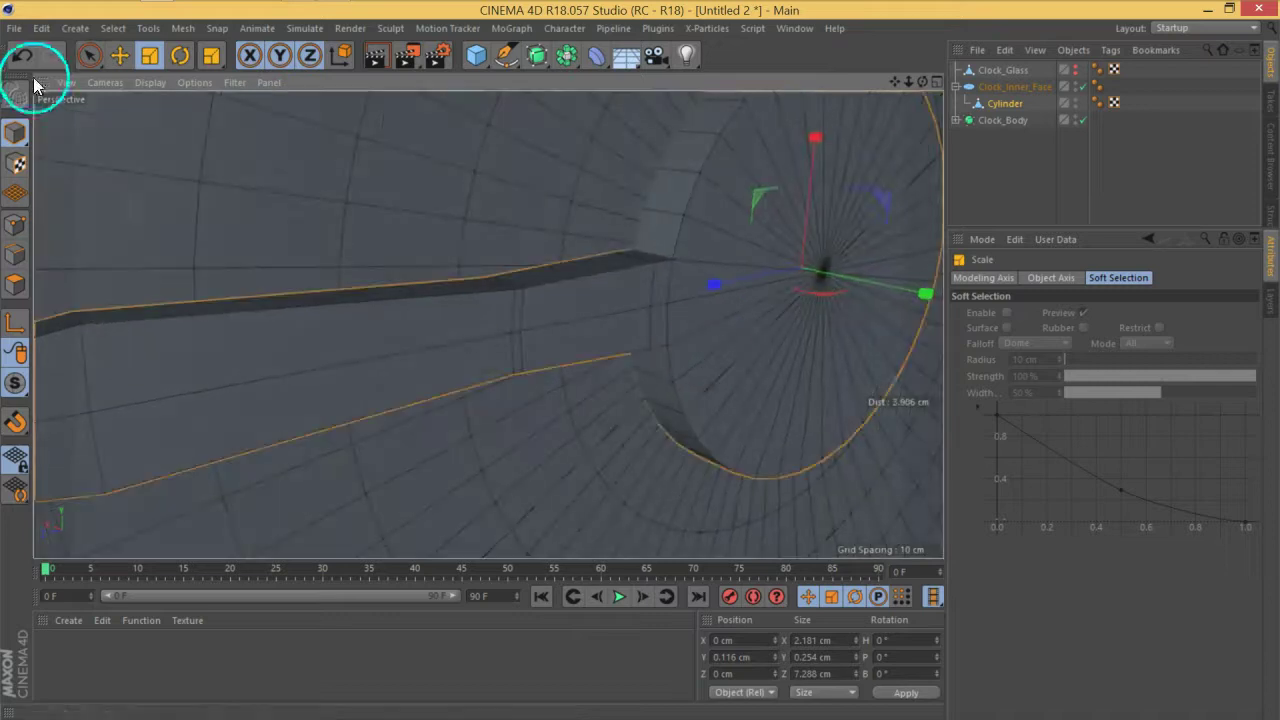
{"action": "left_click", "coordinate": [118, 57]}
{"action": "middle_click_drag", "start_coordinate": [760, 340], "coordinate": [627, 350], "text": "alt"}
{"action": "left_click_drag", "start_coordinate": [627, 340], "coordinate": [725, 403], "text": "alt"}
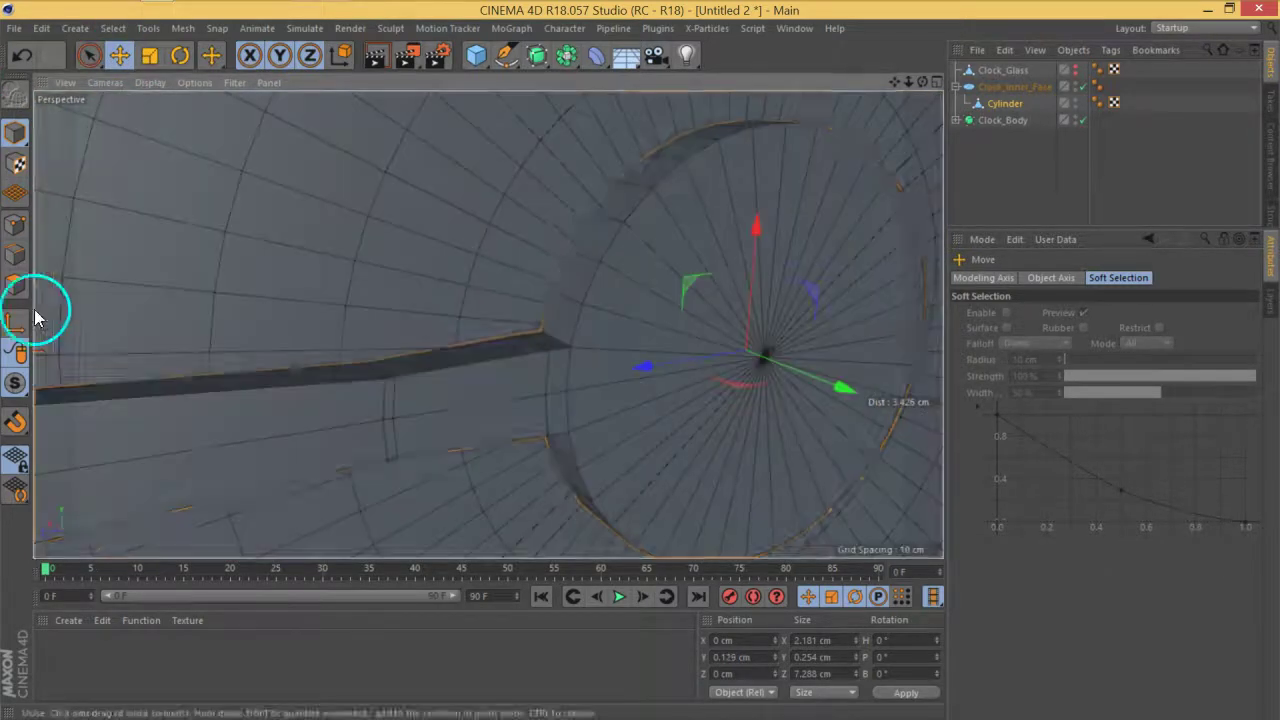
Inset the front and back polygons of the hand's wide section by 0.04 cm and delete them to cut an opening
{"action": "left_click", "coordinate": [15, 285]}
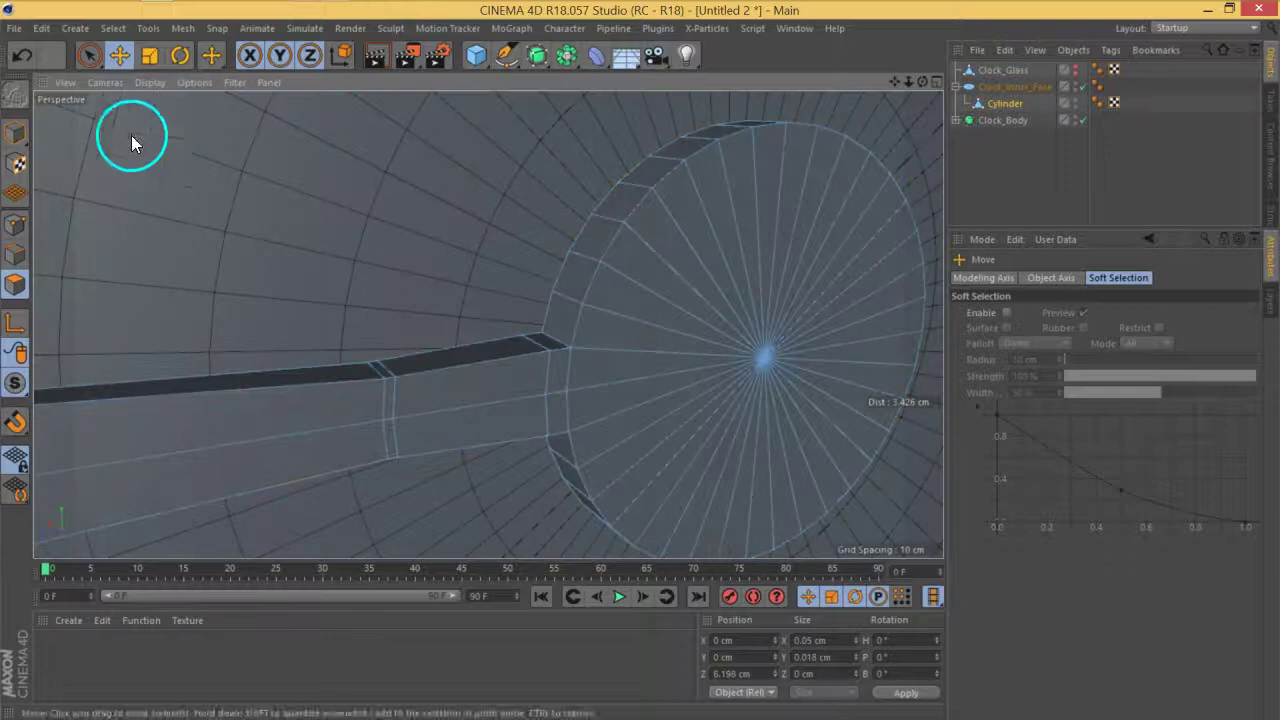
{"action": "left_click", "coordinate": [89, 55]}
{"action": "middle_click_drag", "start_coordinate": [571, 494], "coordinate": [837, 410], "text": "alt"}
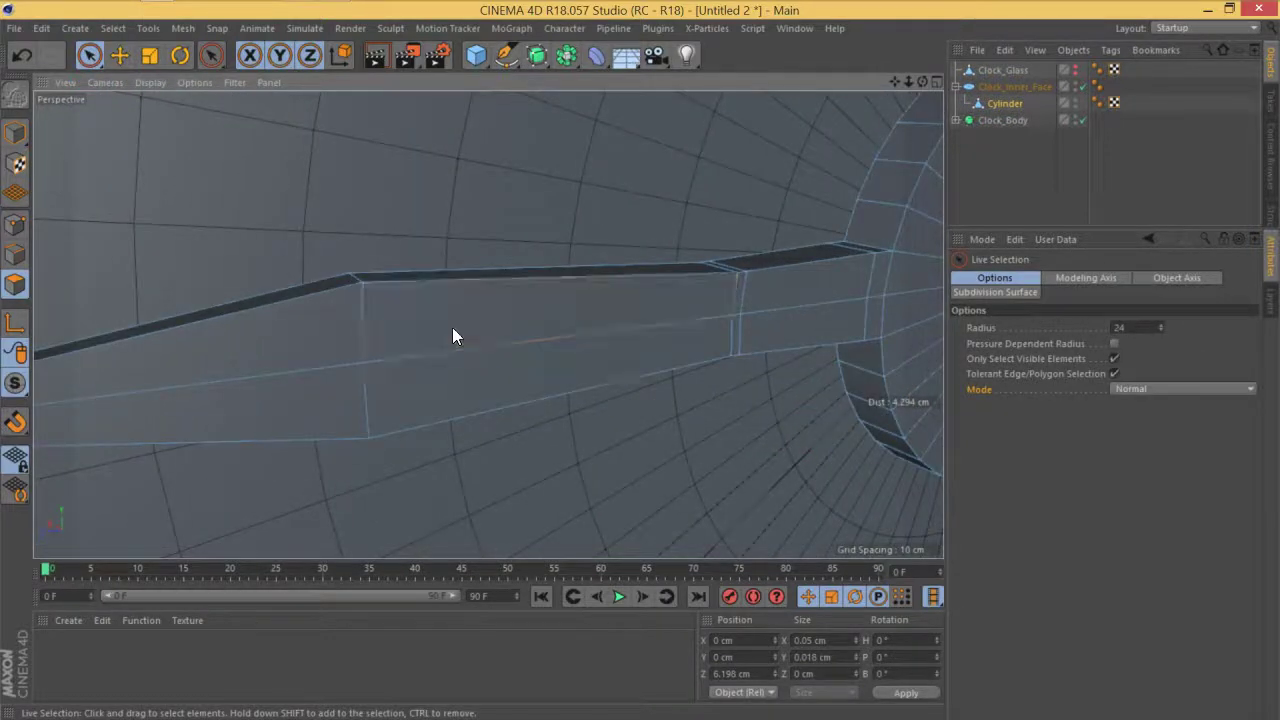
{"action": "left_click", "coordinate": [452, 330]}
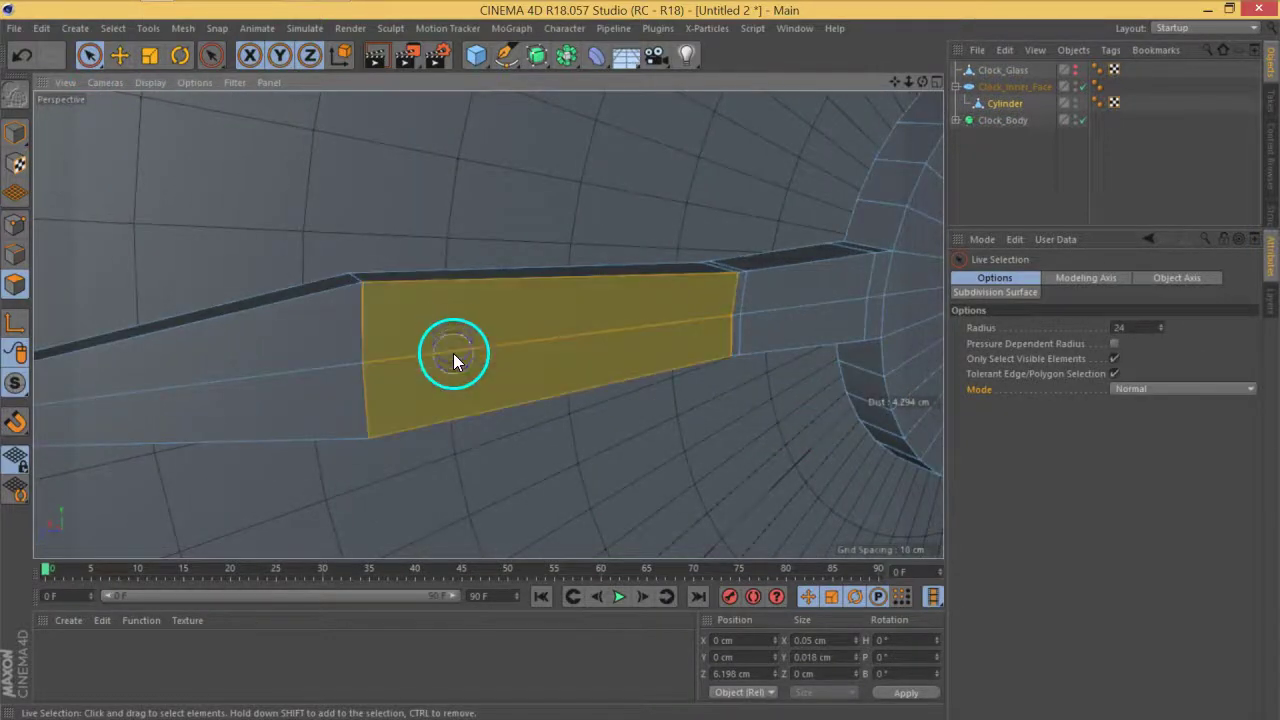
{"action": "right_click", "coordinate": [375, 271]}
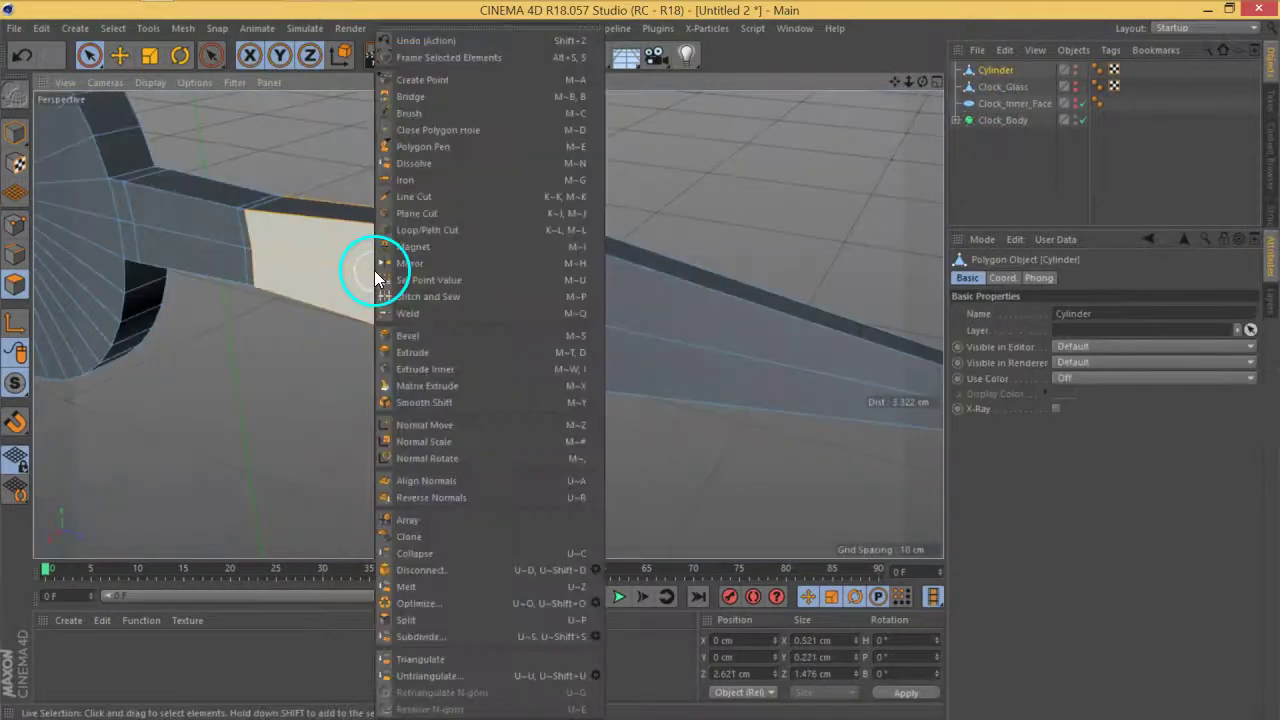
{"action": "left_click", "coordinate": [457, 369]}
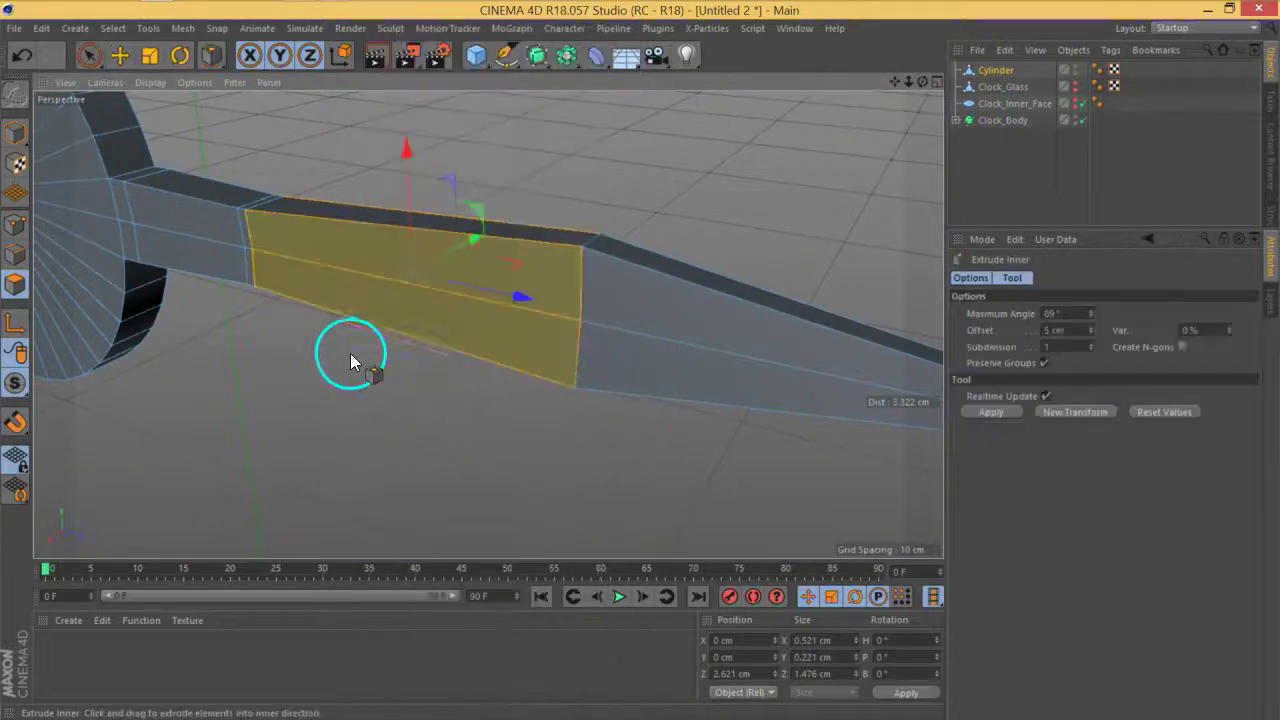
{"action": "left_click_drag", "start_coordinate": [351, 360], "coordinate": [447, 355], "text": "alt"}
{"action": "left_click_drag", "start_coordinate": [539, 333], "coordinate": [536, 335]}
{"action": "key", "text": "Delete"}
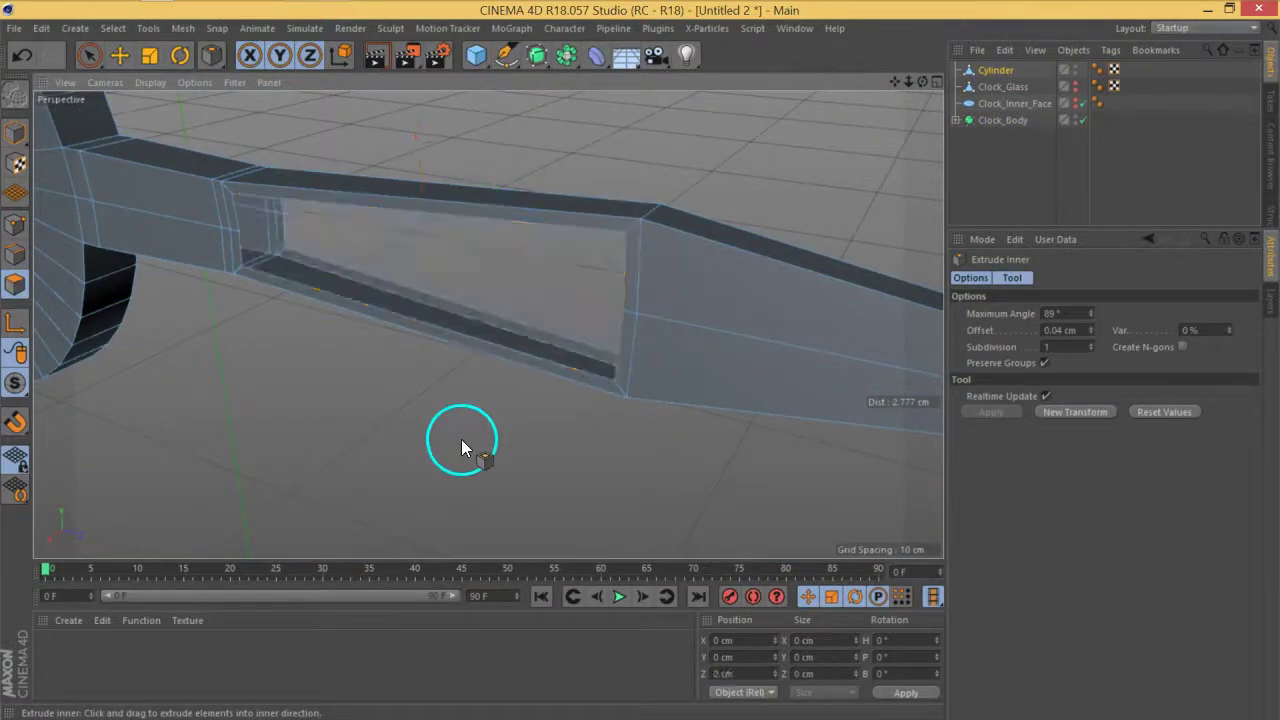
Bridge the open edges between front and back to build the inner walls of the hand's opening
{"action": "middle_click_drag", "start_coordinate": [391, 406], "coordinate": [411, 427], "text": "alt"}
{"action": "scroll", "coordinate": [401, 355], "scroll_direction": "up", "scroll_amount": 3}
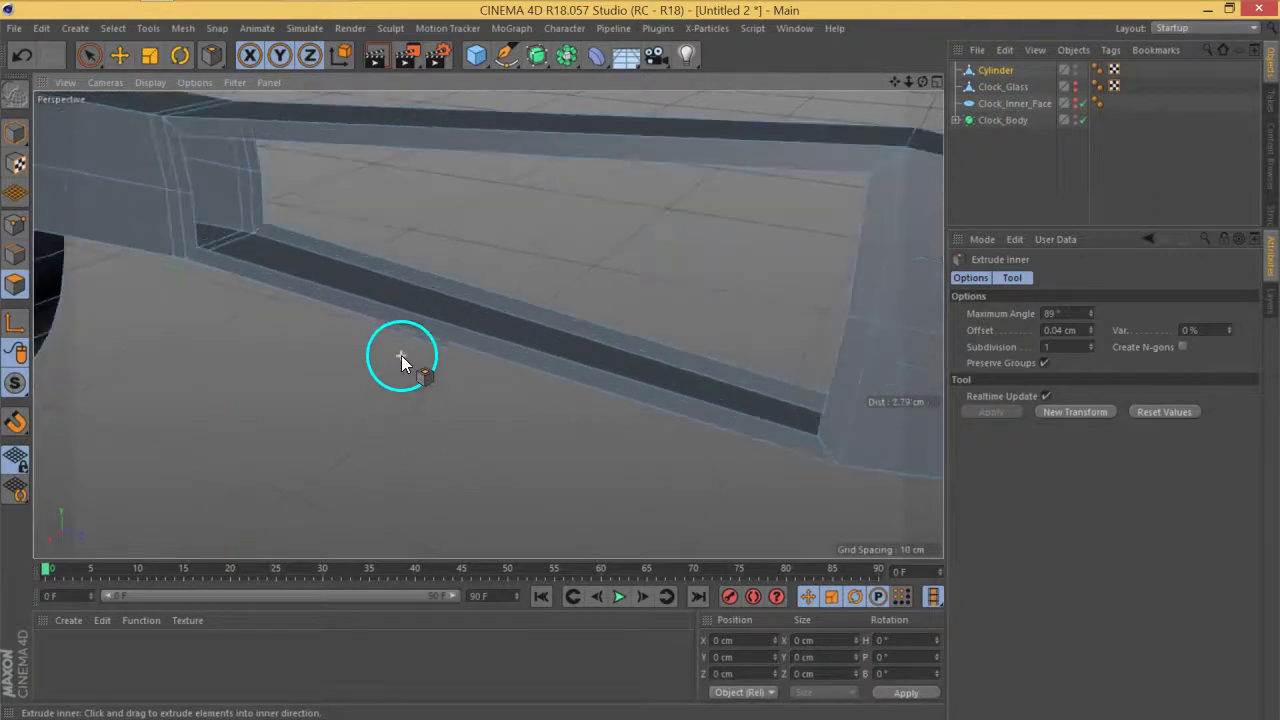
{"action": "right_click", "coordinate": [393, 370]}
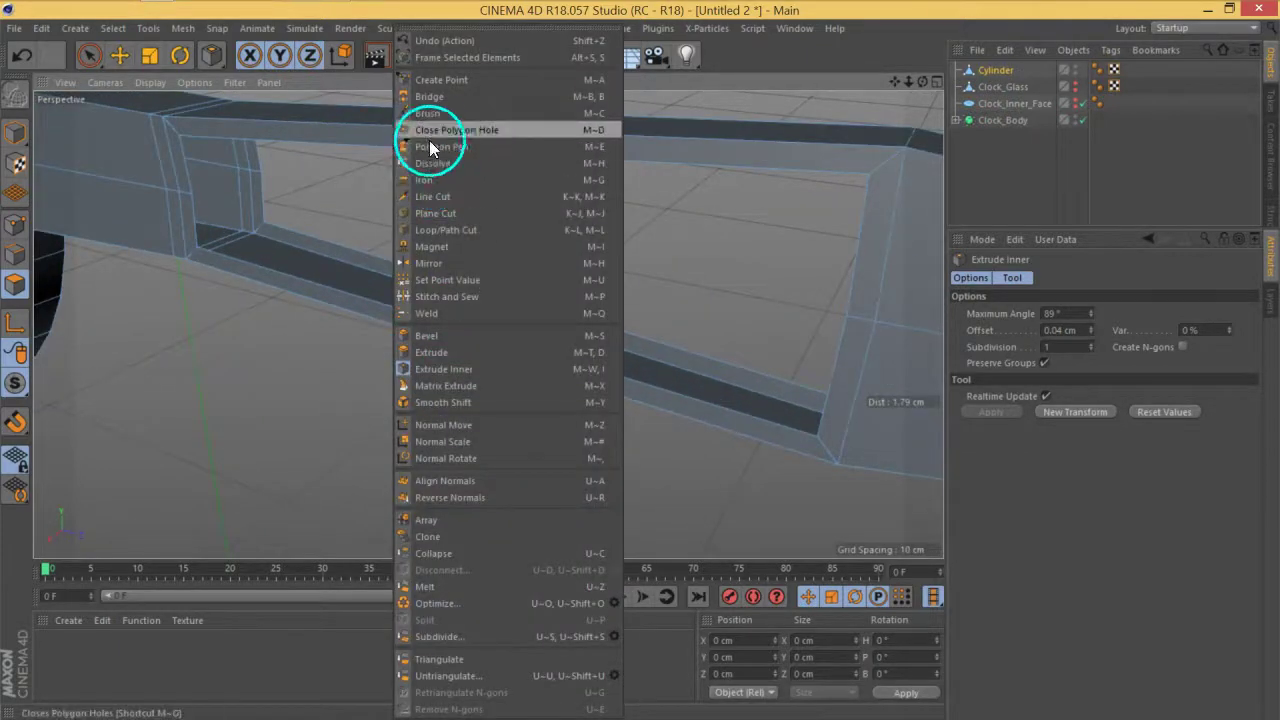
{"action": "left_click", "coordinate": [438, 101]}
{"action": "scroll", "coordinate": [351, 310], "scroll_direction": "up", "scroll_amount": 2}
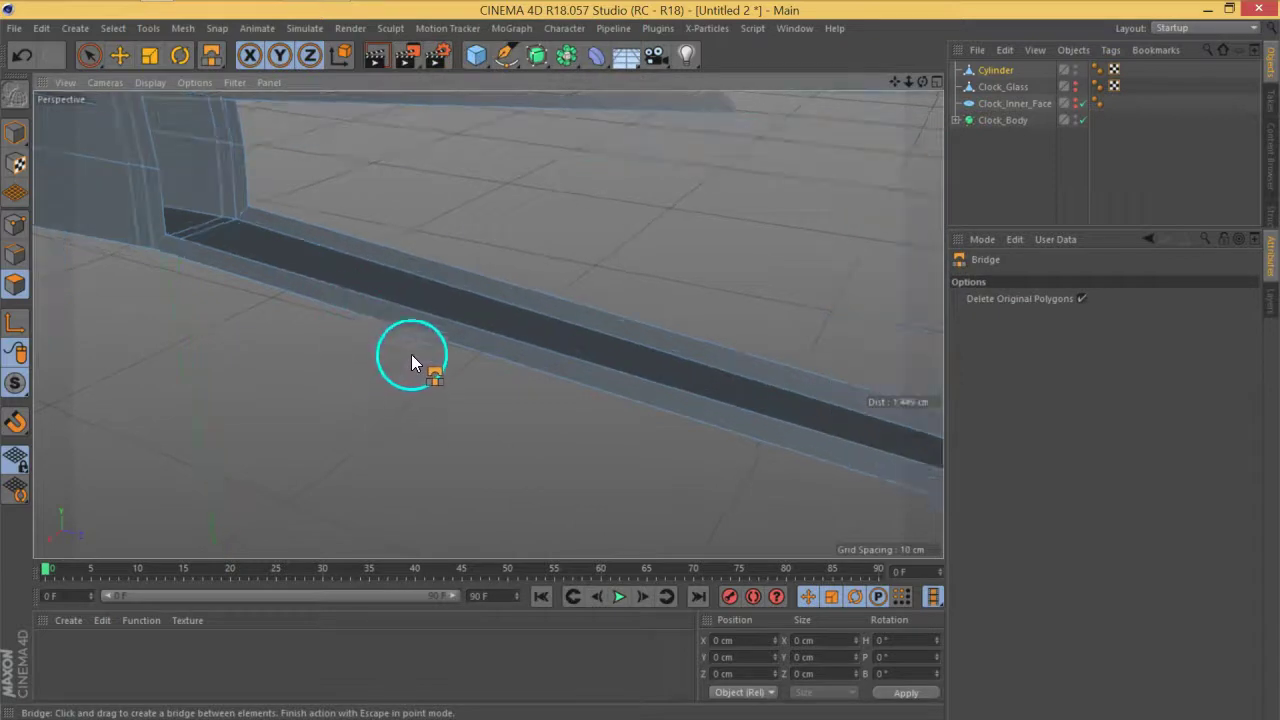
{"action": "scroll", "coordinate": [400, 344], "scroll_direction": "down", "scroll_amount": 2}
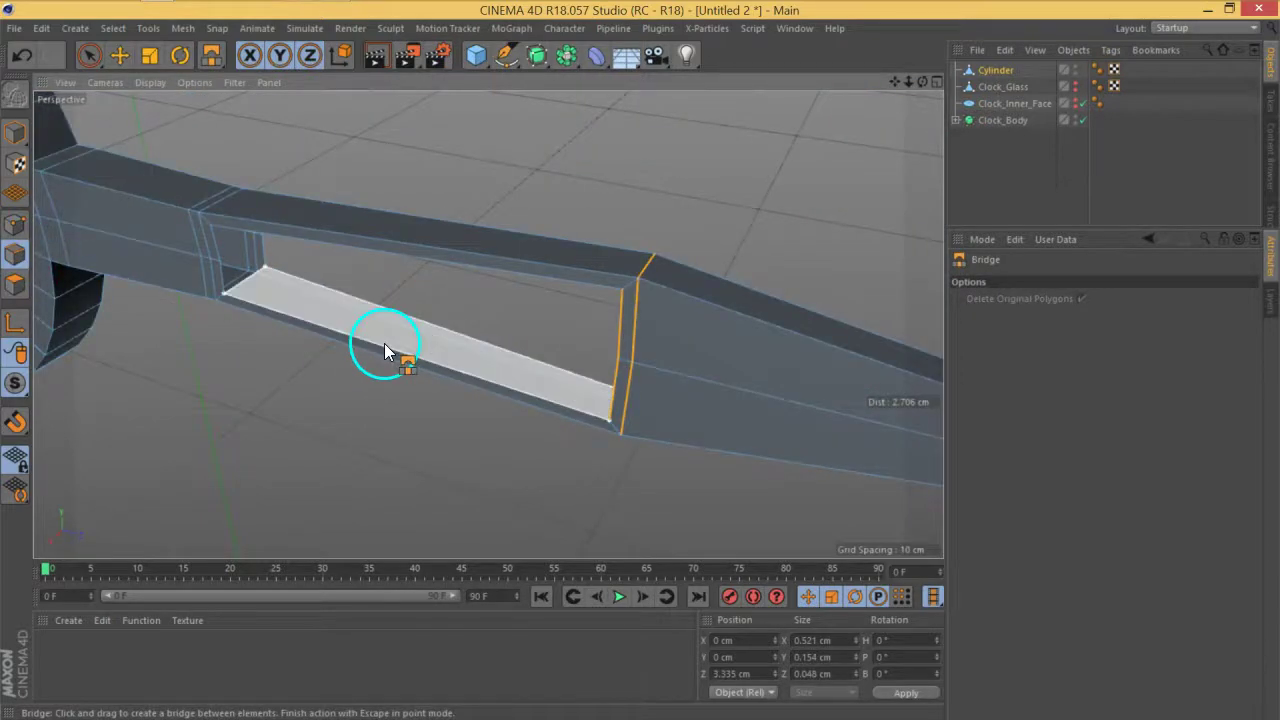
{"action": "scroll", "coordinate": [420, 334], "scroll_direction": "up", "scroll_amount": 5}
{"action": "left_click_drag", "start_coordinate": [420, 334], "coordinate": [382, 305]}
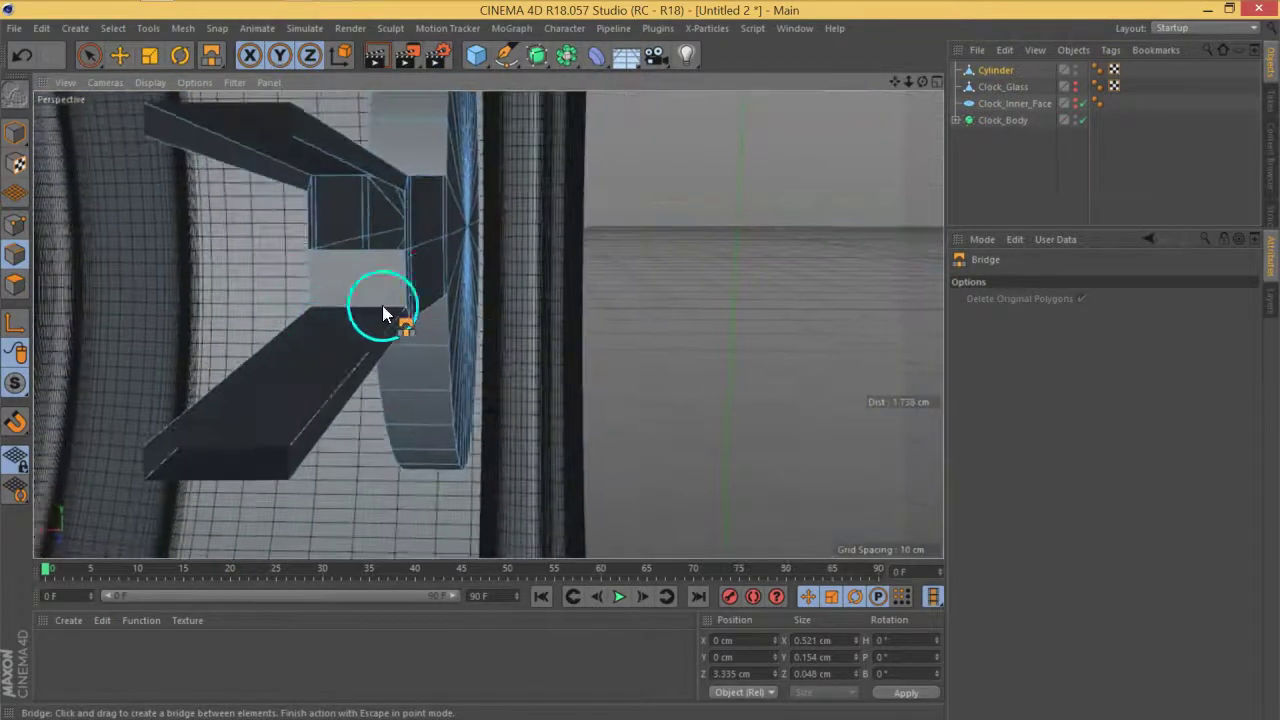
{"action": "middle_click_drag", "start_coordinate": [382, 305], "coordinate": [501, 356], "text": "alt"}
{"action": "left_click_drag", "start_coordinate": [393, 368], "coordinate": [315, 380], "text": "alt"}
{"action": "scroll", "coordinate": [416, 313], "scroll_direction": "down", "scroll_amount": 4}
{"action": "scroll", "coordinate": [392, 333], "scroll_direction": "up", "scroll_amount": 4}
{"action": "left_click_drag", "start_coordinate": [469, 302], "coordinate": [908, 165], "text": "alt"}
Show Clock_Glass to check how it sits over the hand, and hide it again
{"action": "left_click", "coordinate": [1056, 130]}
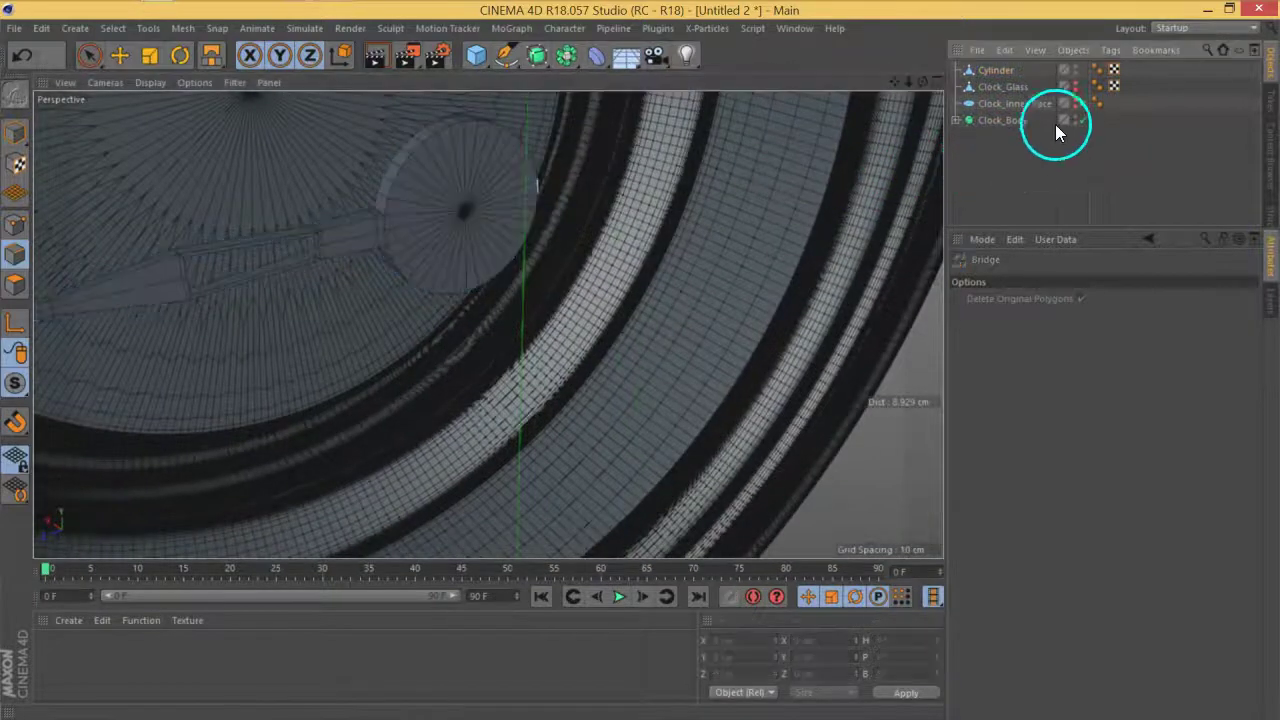
{"action": "left_click", "coordinate": [1077, 86]}
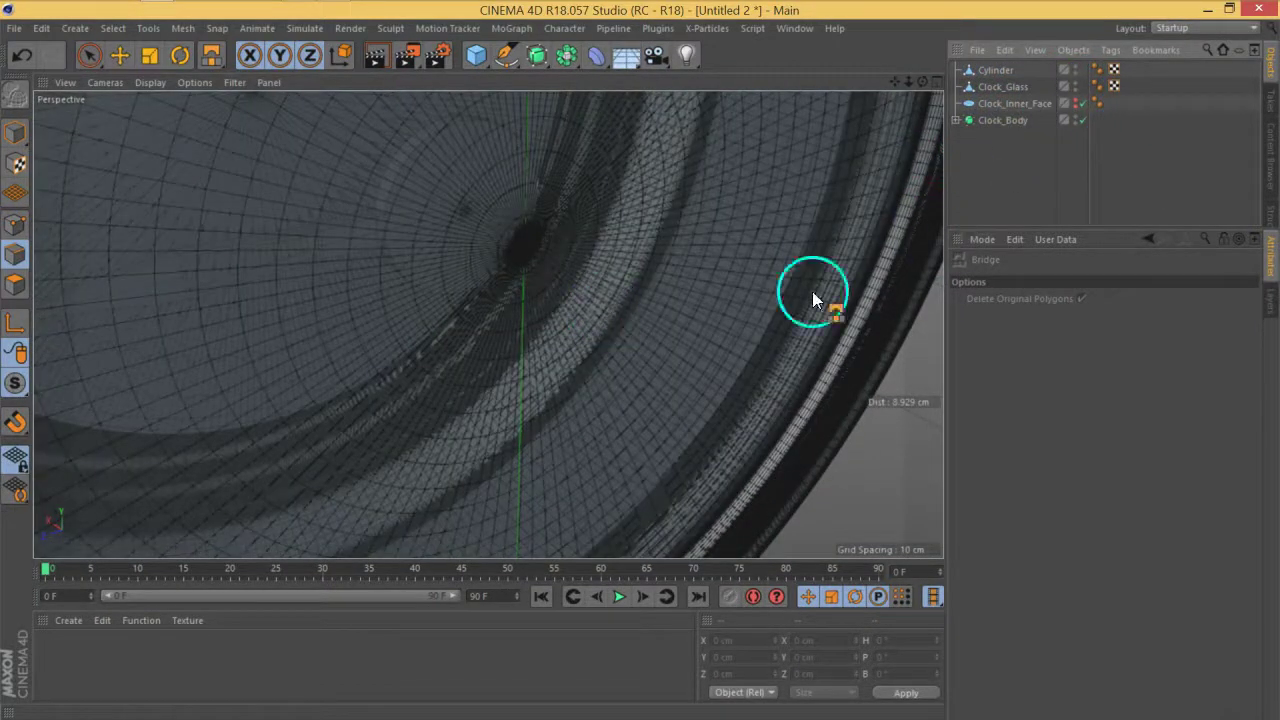
{"action": "left_click", "coordinate": [1076, 100], "text": "alt"}
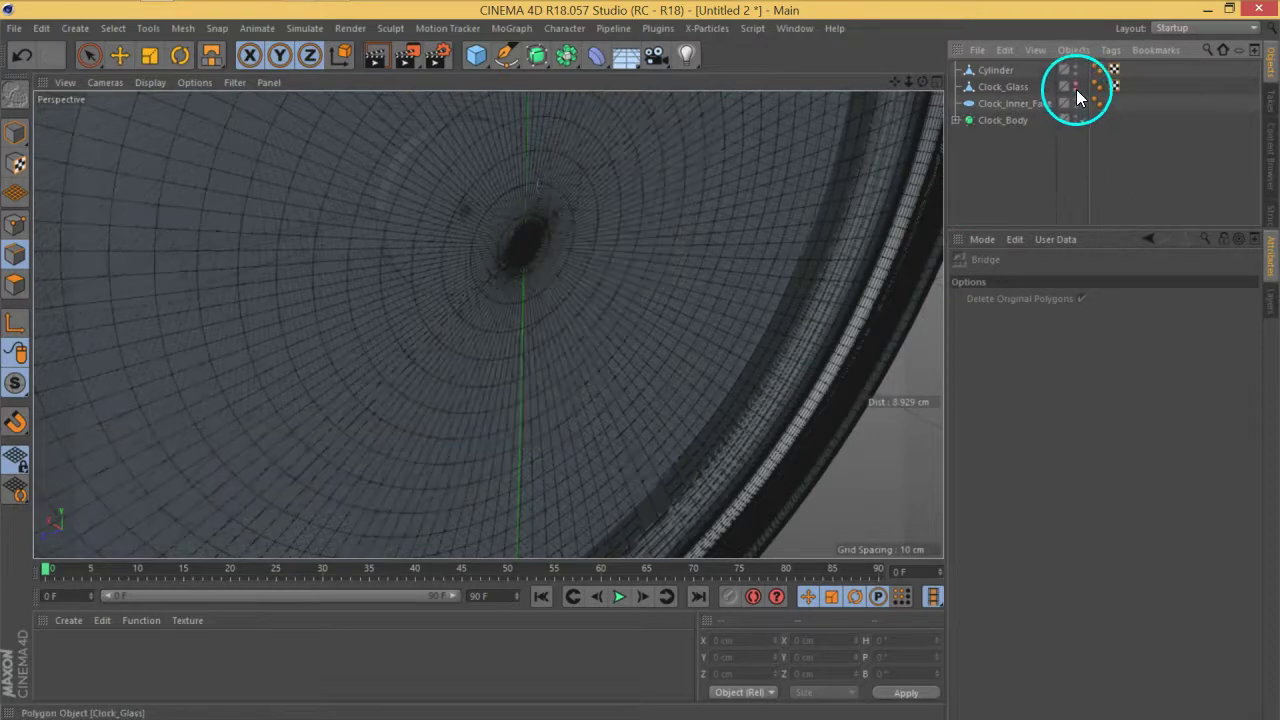
{"action": "double_click", "coordinate": [1076, 88], "text": "alt"}
{"action": "middle_click_drag", "start_coordinate": [489, 282], "coordinate": [637, 291], "text": "alt"}
{"action": "left_click_drag", "start_coordinate": [540, 255], "coordinate": [701, 294], "text": "alt"}
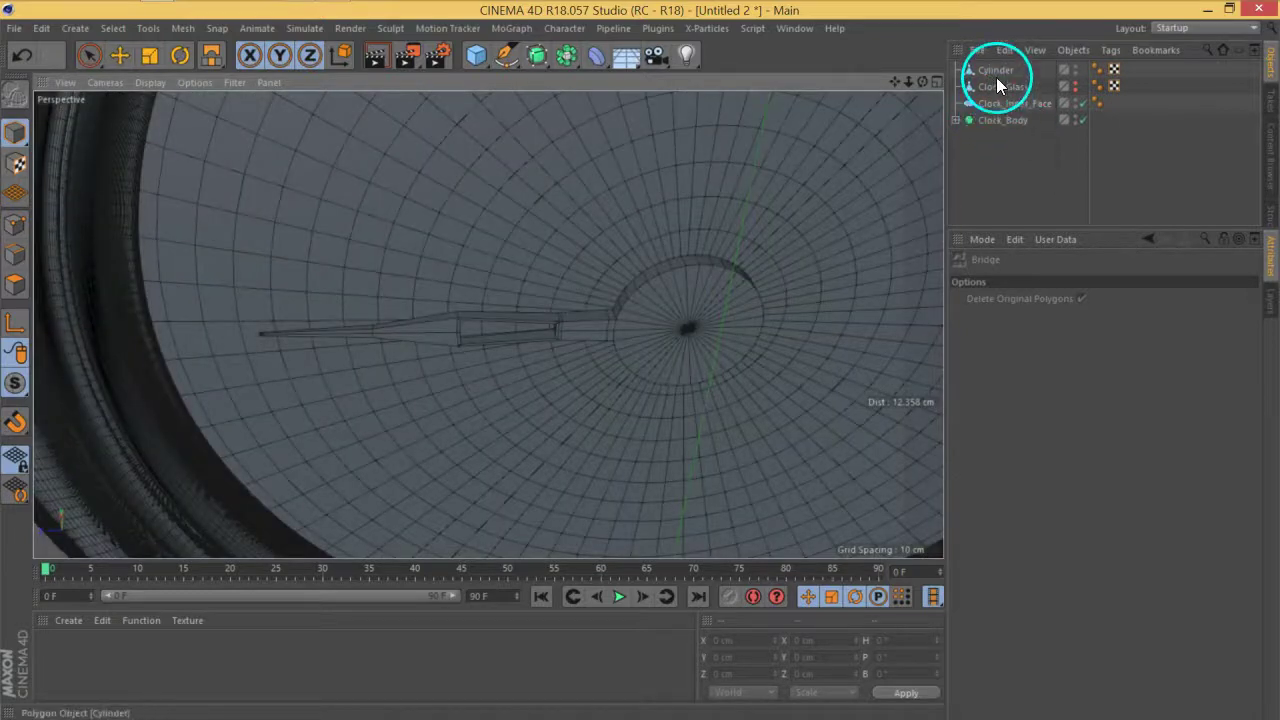
Duplicate the Cylinder hand and rotate the copy around the hub to a pitch of 150°
{"action": "left_click", "coordinate": [996, 72]}
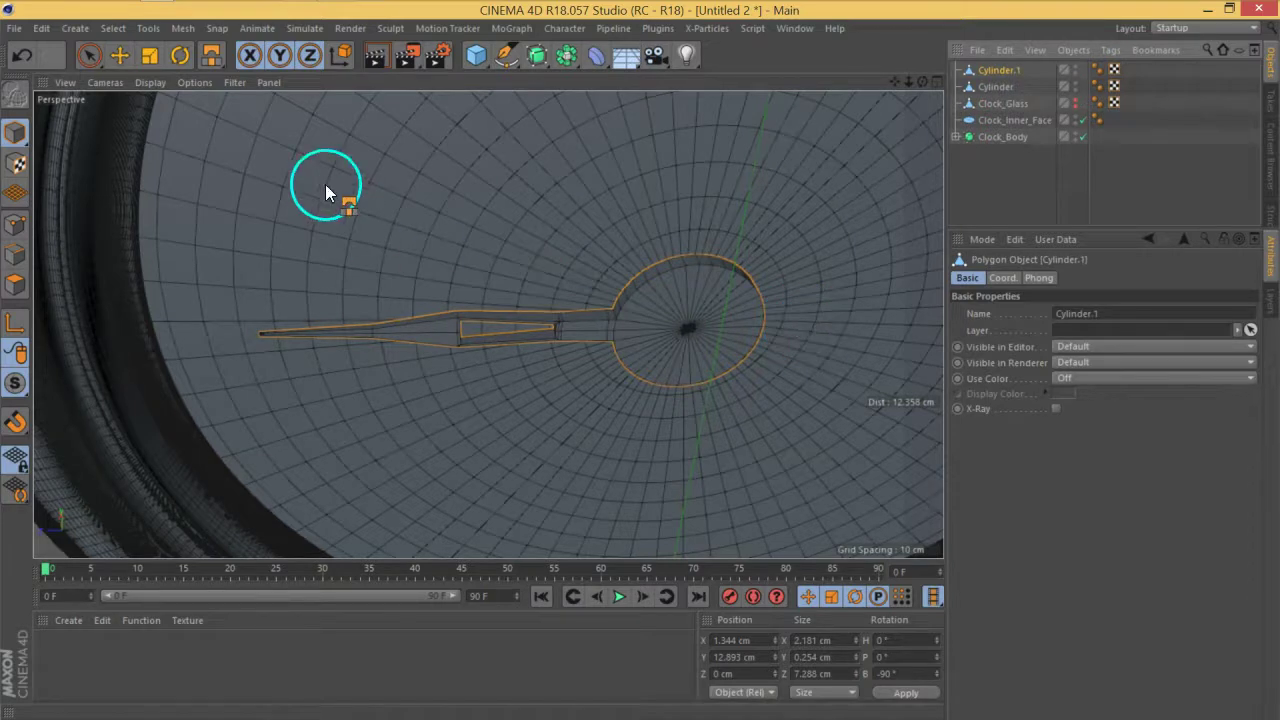
{"action": "left_click", "coordinate": [180, 56]}
{"action": "middle_click_drag", "start_coordinate": [705, 406], "coordinate": [506, 377], "text": "alt"}
{"action": "left_click_drag", "start_coordinate": [508, 369], "coordinate": [533, 276], "text": "alt"}
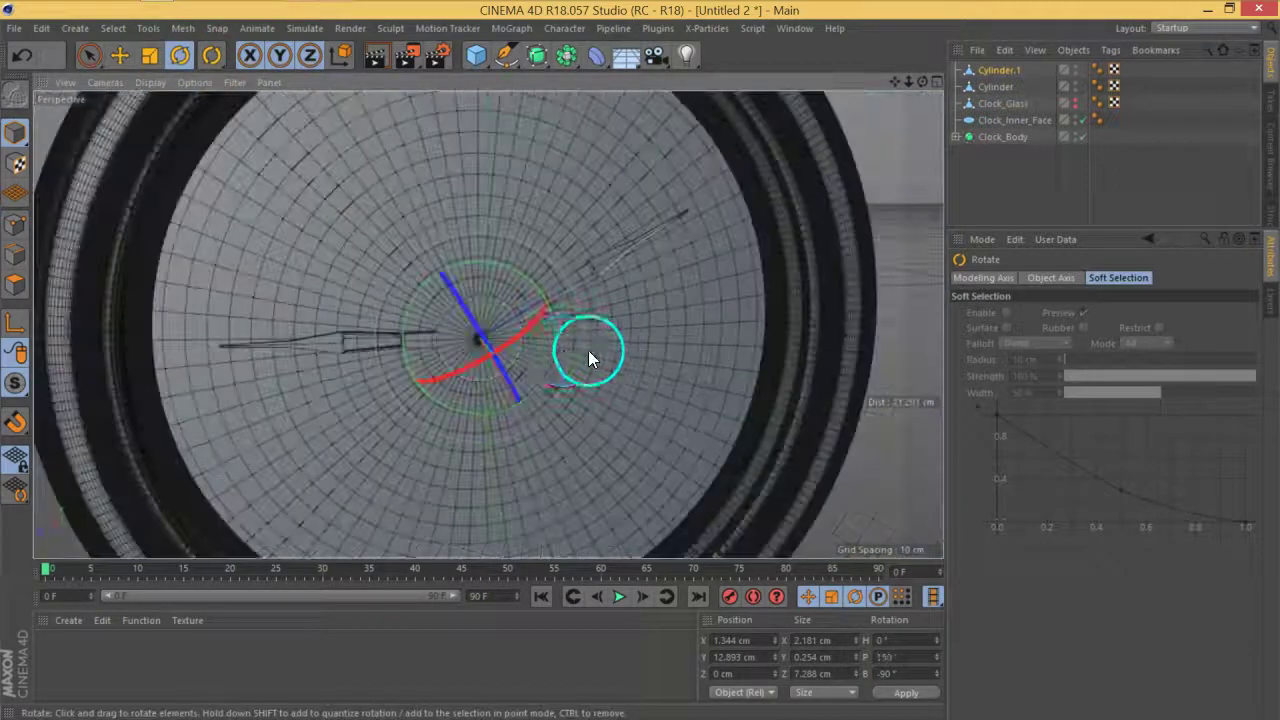
{"action": "left_click_drag", "start_coordinate": [567, 296], "coordinate": [573, 278], "text": "alt"}
{"action": "scroll", "coordinate": [573, 276], "scroll_direction": "up", "scroll_amount": 3}
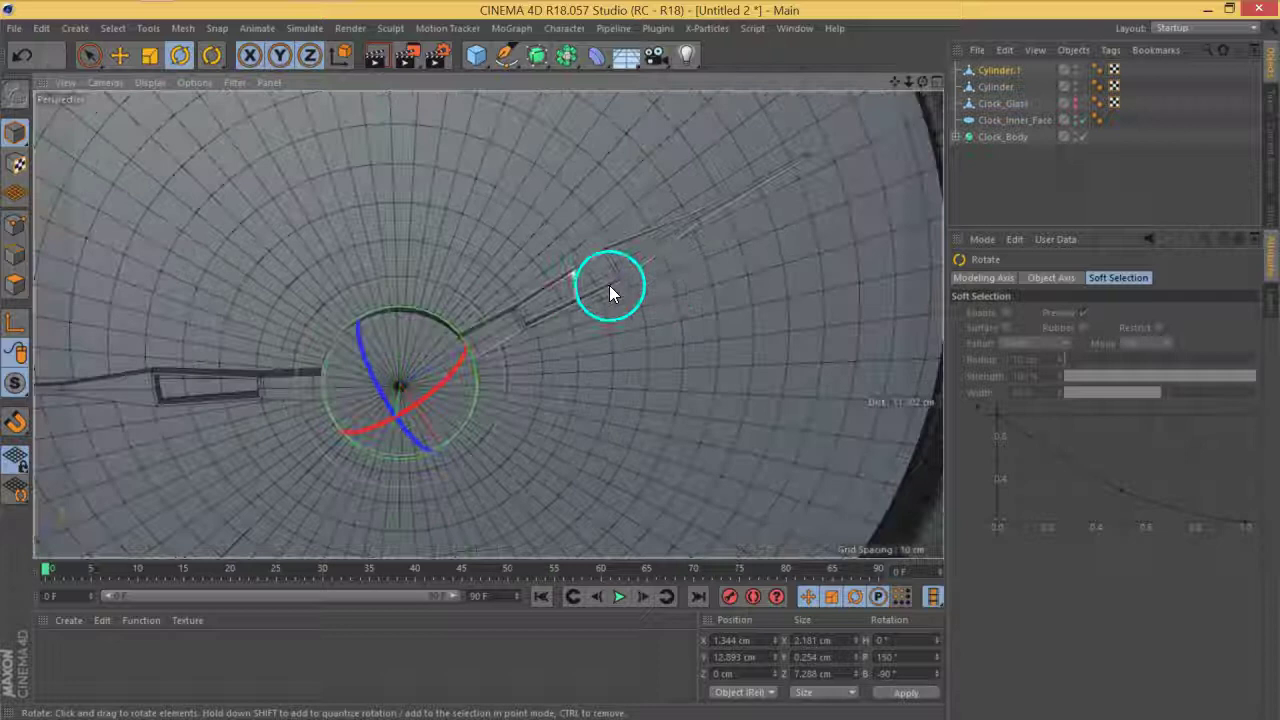
{"action": "middle_click_drag", "start_coordinate": [728, 251], "coordinate": [662, 281], "text": "alt"}
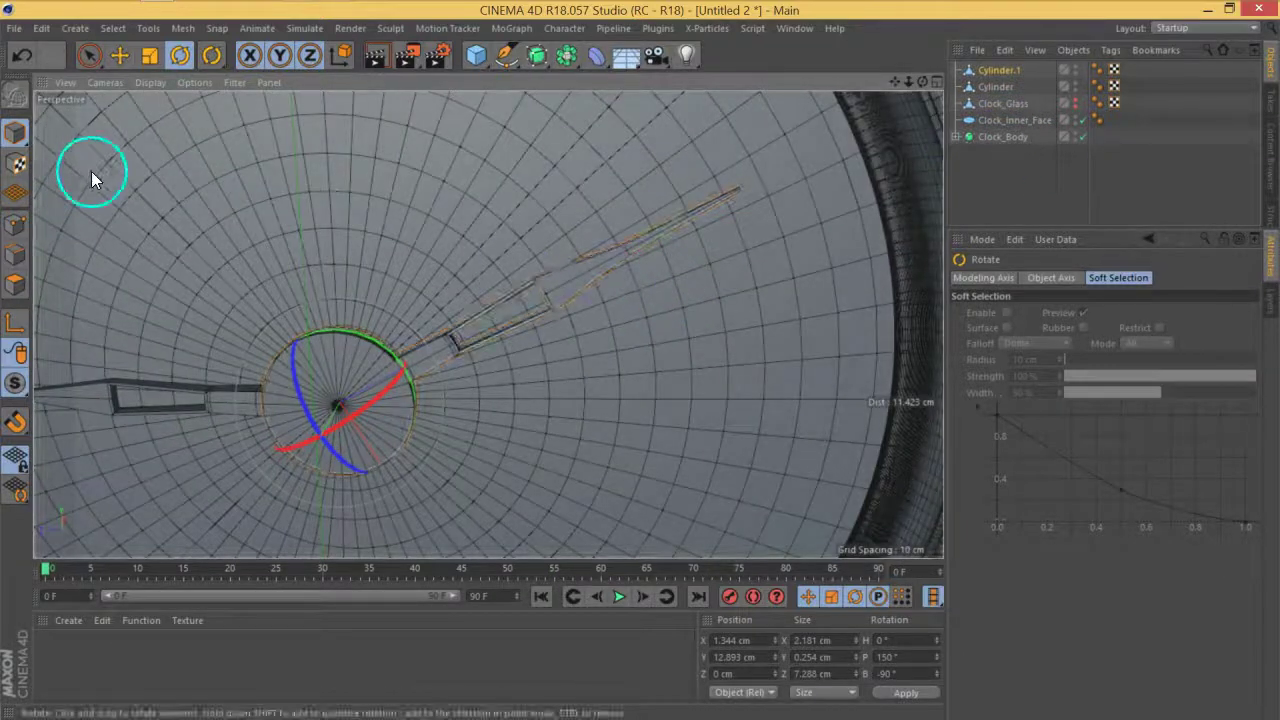
Select the outer points of the copied hand and move them away from the hub to about 5.041 cm on Z, lengthening it
{"action": "left_click", "coordinate": [14, 226]}
{"action": "left_click", "coordinate": [88, 55]}
{"action": "key", "text": "0"}
{"action": "left_click_drag", "start_coordinate": [748, 164], "coordinate": [423, 423]}
{"action": "left_click_drag", "start_coordinate": [423, 423], "coordinate": [668, 400], "text": "alt"}
{"action": "left_click_drag", "start_coordinate": [660, 245], "coordinate": [688, 233]}
{"action": "left_click", "coordinate": [1000, 72]}
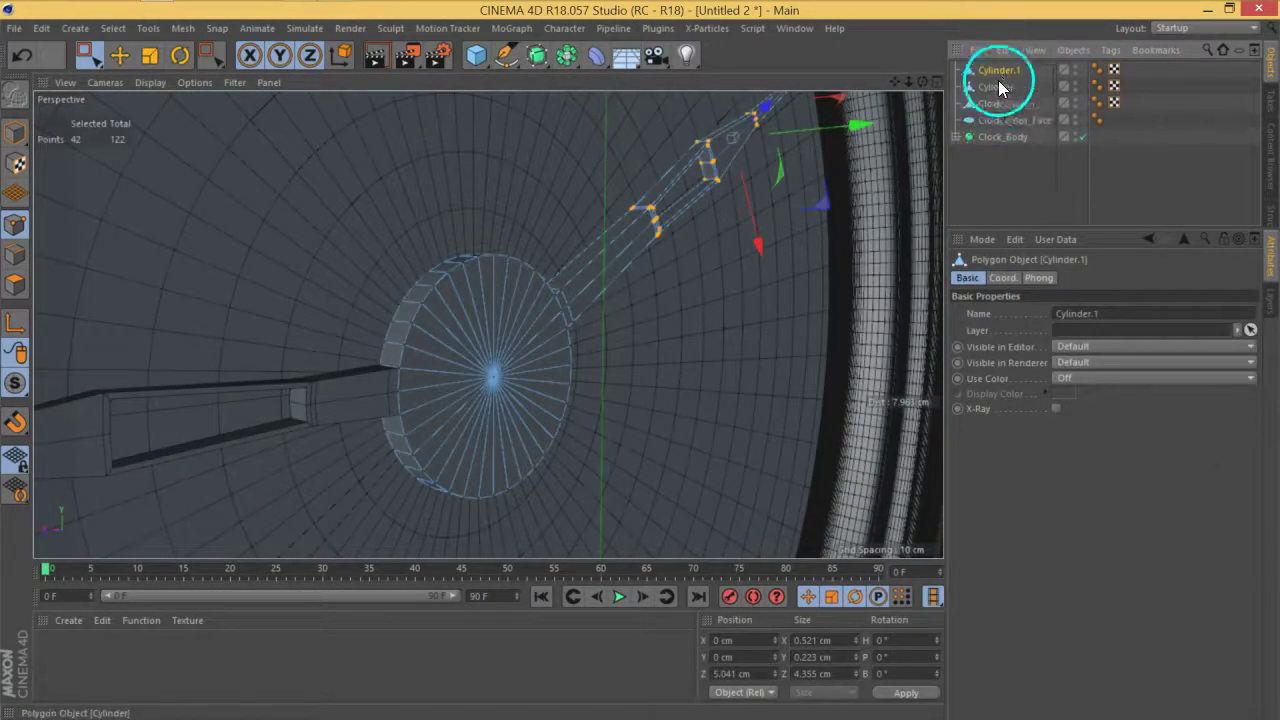
{"action": "left_click", "coordinate": [979, 207]}
{"action": "scroll", "coordinate": [582, 336], "scroll_direction": "down", "scroll_amount": 5}
{"action": "left_click_drag", "start_coordinate": [651, 337], "coordinate": [561, 240], "text": "alt"}
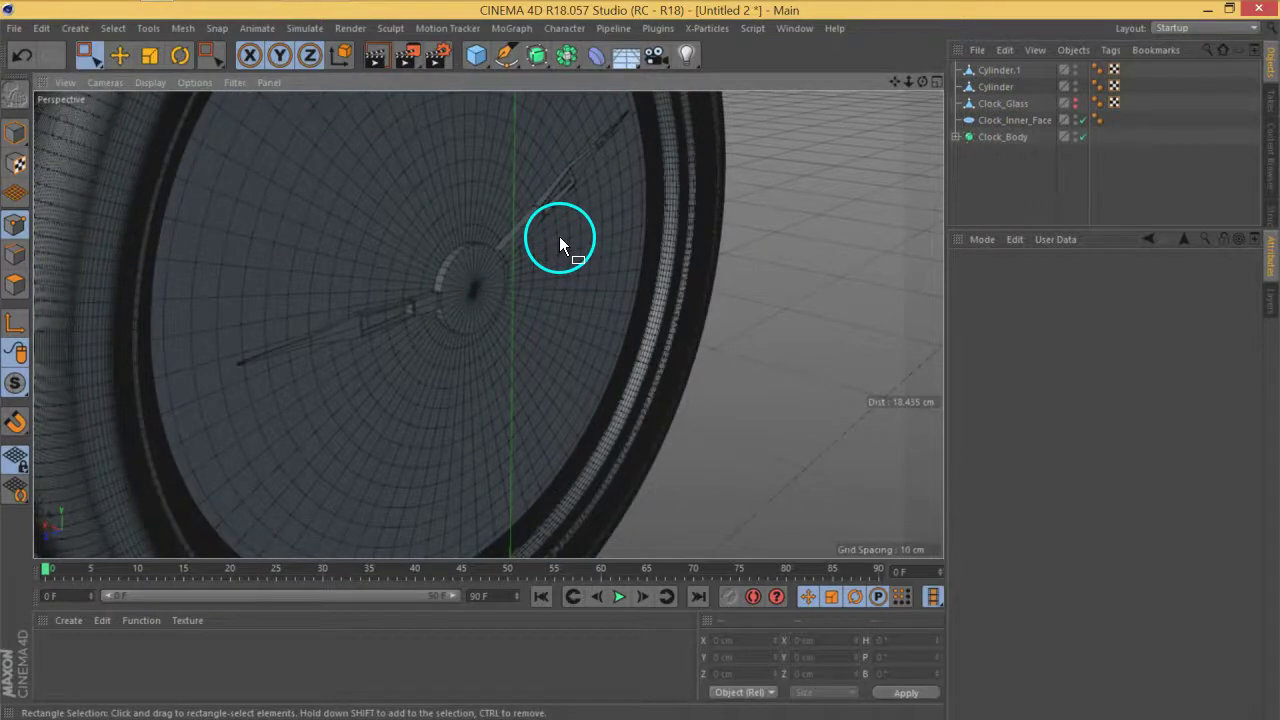
Select the two neighbouring polygons on the lower outer side wall of Cylinder.1's hub with Live Selection
{"action": "left_click", "coordinate": [999, 70]}
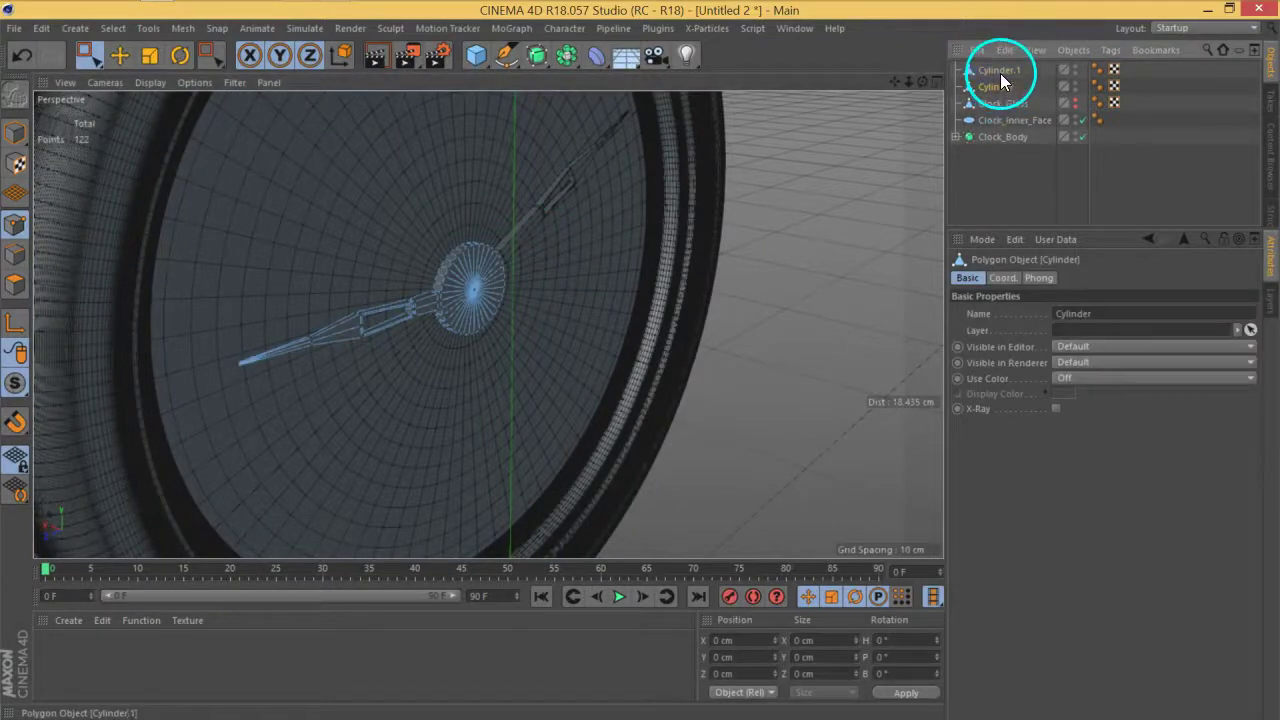
{"action": "left_click", "coordinate": [15, 285]}
{"action": "left_click", "coordinate": [91, 55]}
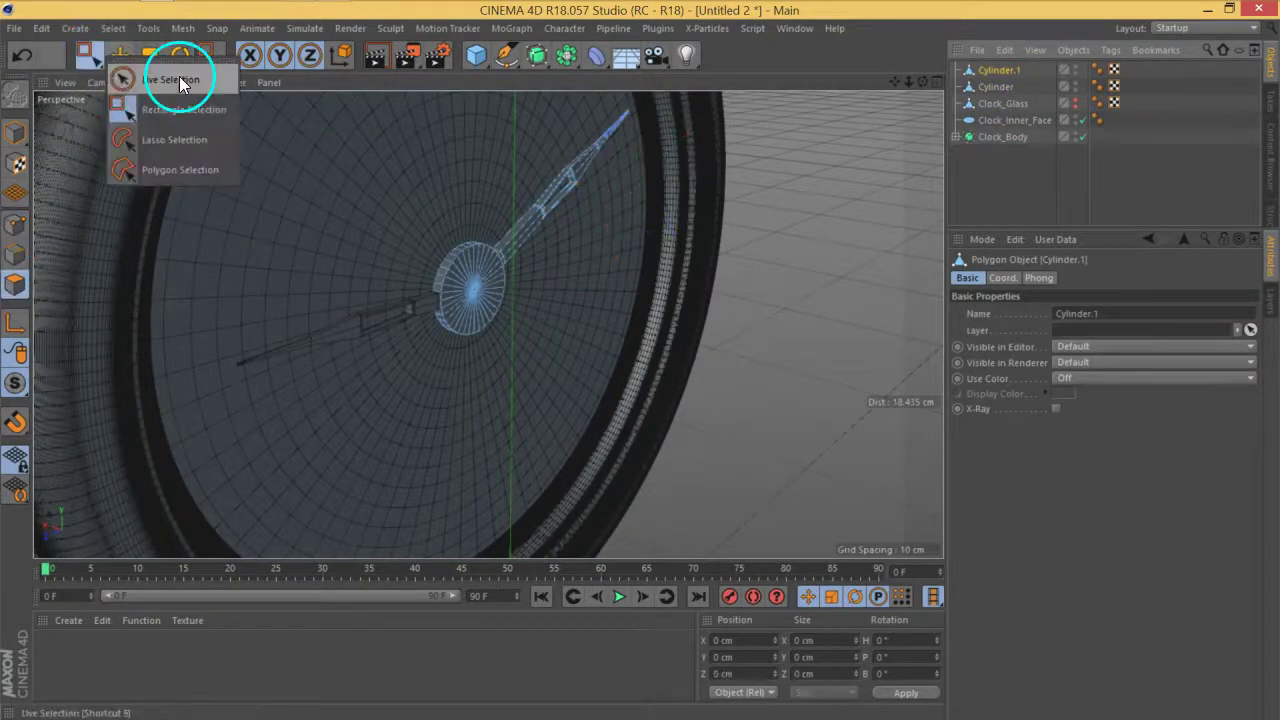
{"action": "left_click", "coordinate": [180, 78]}
{"action": "left_click_drag", "start_coordinate": [520, 337], "coordinate": [528, 305], "text": "alt"}
{"action": "scroll", "coordinate": [419, 276], "scroll_direction": "up", "scroll_amount": 3}
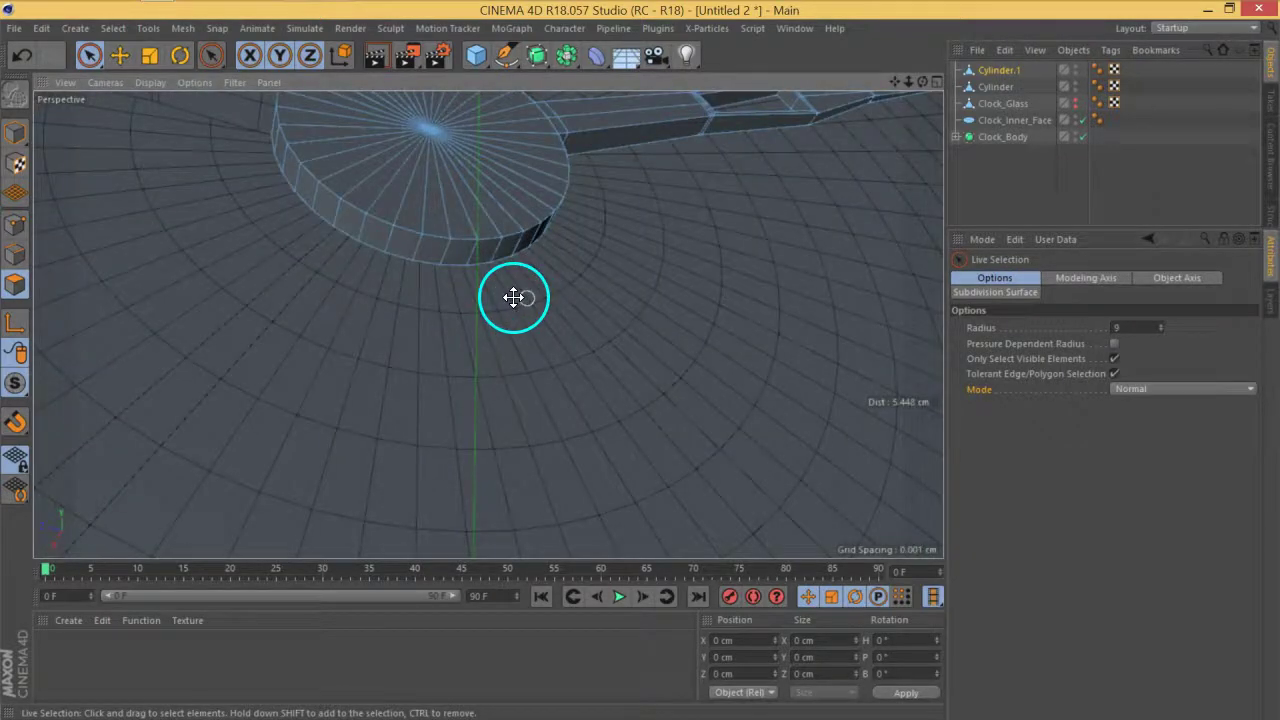
{"action": "scroll", "coordinate": [425, 257], "scroll_direction": "up", "scroll_amount": 1}
{"action": "left_click", "coordinate": [449, 257]}
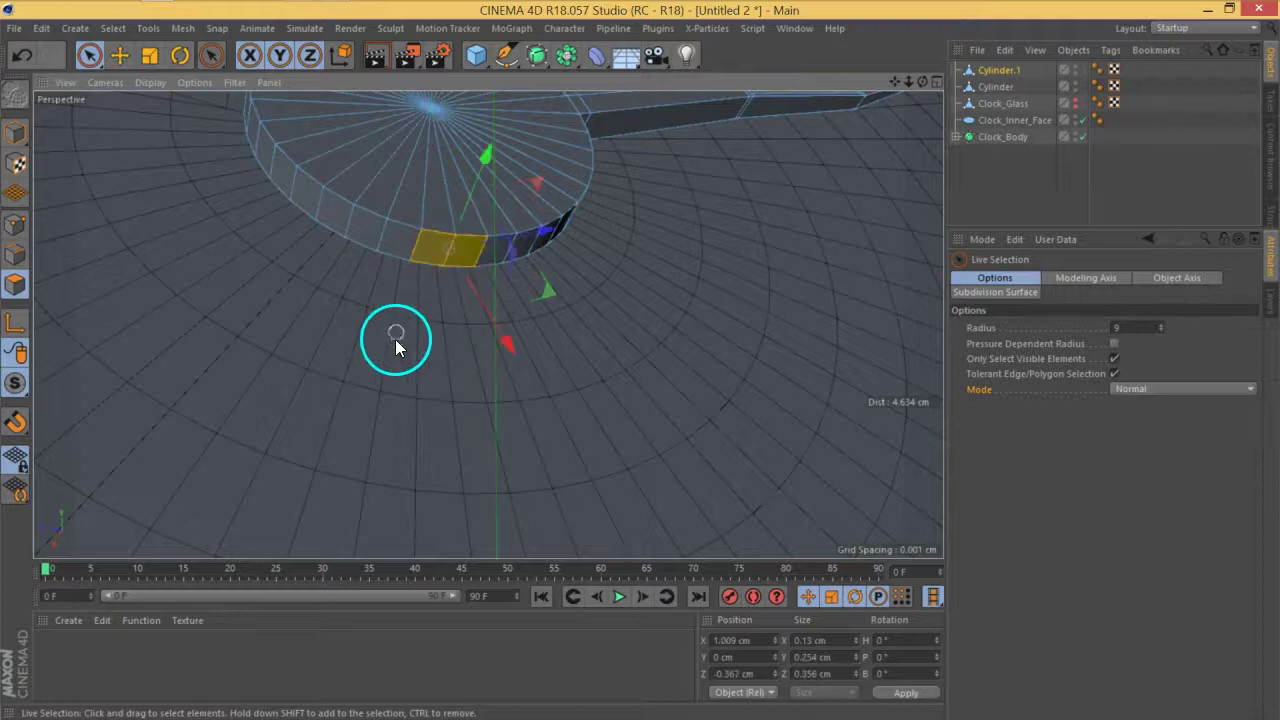
Switch the axis to world coordinates, try extruding the selected hub polygons downward, and undo the extrusion
{"action": "left_click_drag", "start_coordinate": [396, 343], "coordinate": [456, 397], "text": "alt"}
{"action": "left_click", "coordinate": [343, 57]}
{"action": "left_click_drag", "start_coordinate": [431, 160], "coordinate": [433, 305], "text": "ctrl"}
{"action": "key", "text": "ctrl+z"}
Inset the selected hub polygons with Extrude Inner at an offset of about 0.06 cm
{"action": "scroll", "coordinate": [435, 305], "scroll_direction": "up", "scroll_amount": 5}
{"action": "right_click", "coordinate": [441, 246]}
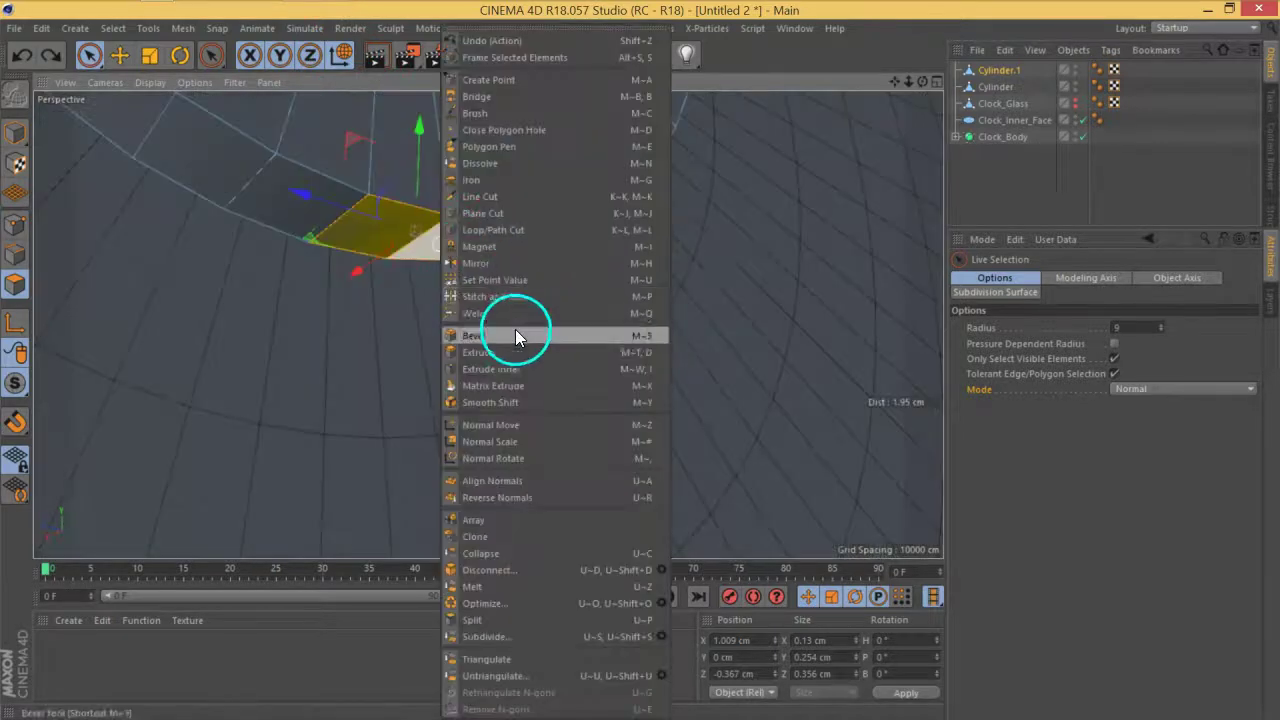
{"action": "left_click", "coordinate": [529, 367]}
{"action": "left_click_drag", "start_coordinate": [513, 309], "coordinate": [507, 307]}
Extrude the inset polygons straight down along the world Y axis to form a long, thin second hand
{"action": "scroll", "coordinate": [430, 160], "scroll_direction": "down", "scroll_amount": 5}
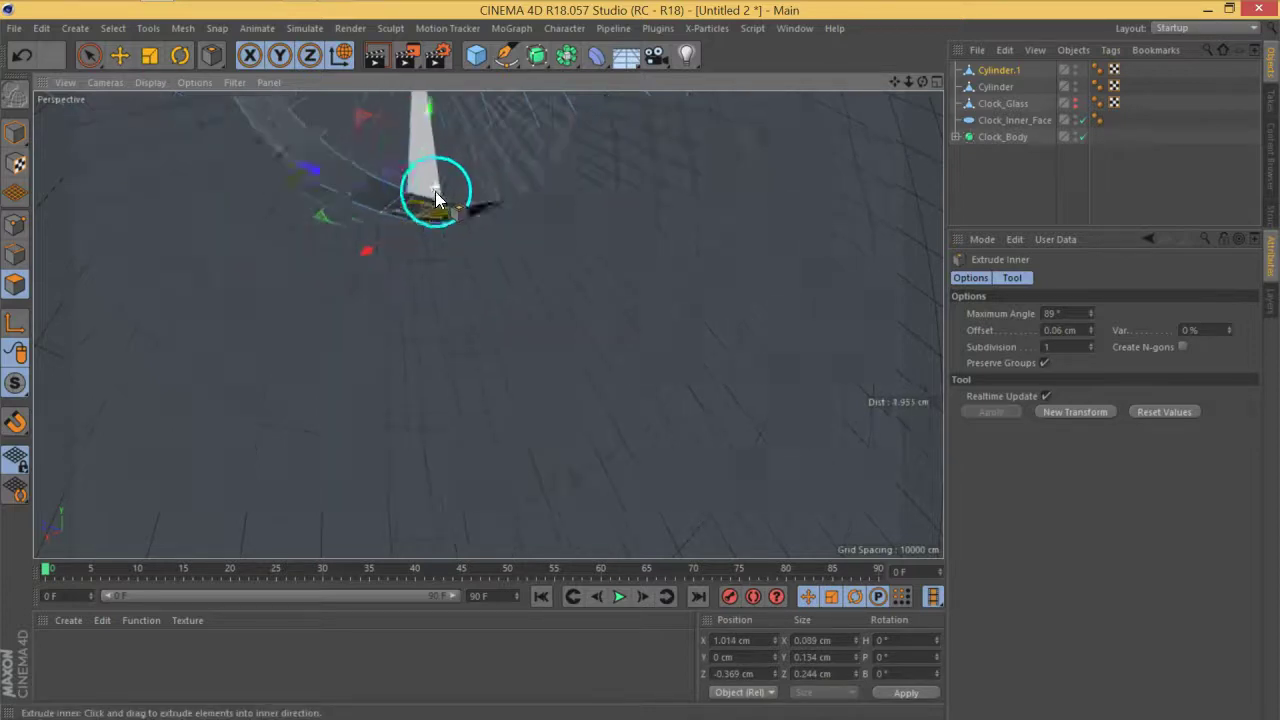
{"action": "left_click_drag", "start_coordinate": [429, 110], "coordinate": [421, 294]}
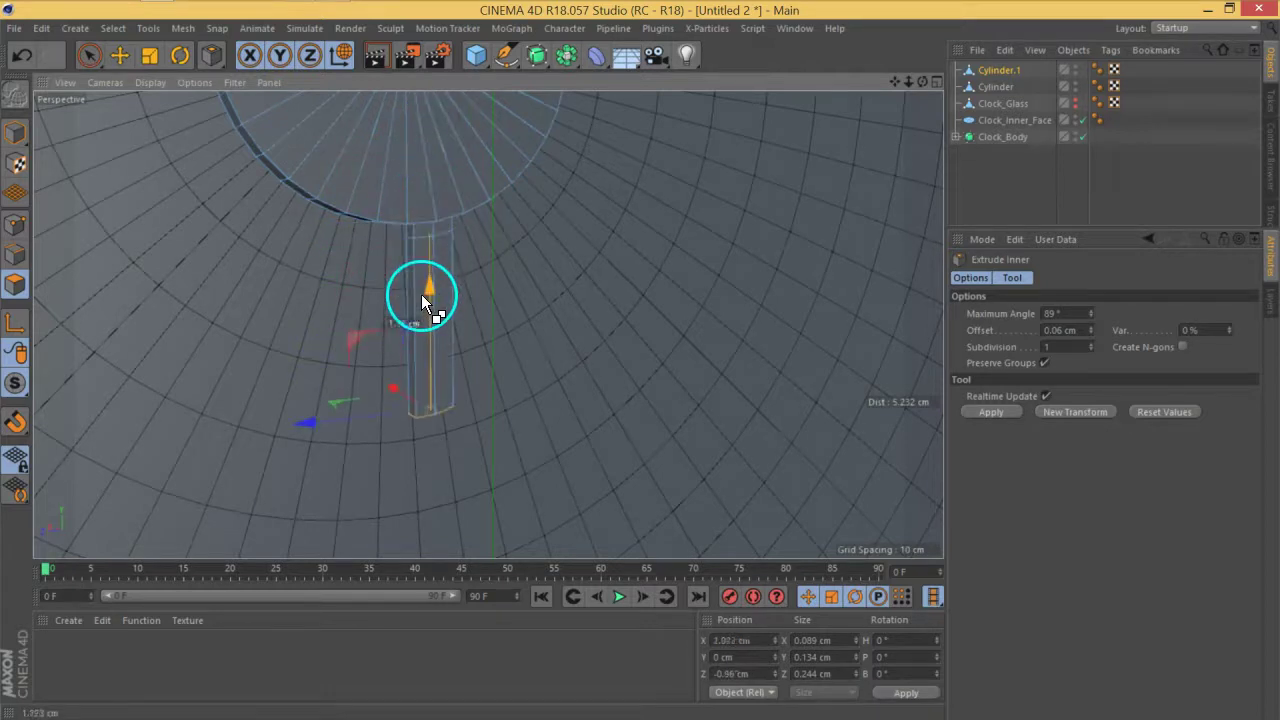
{"action": "left_click_drag", "start_coordinate": [419, 426], "coordinate": [428, 482]}
Scale the end polygons of the new hand down to about 0.012 × 0.019 × 0.034 cm to taper its tip
{"action": "key", "text": "t"}
{"action": "scroll", "coordinate": [472, 346], "scroll_direction": "down", "scroll_amount": 8}
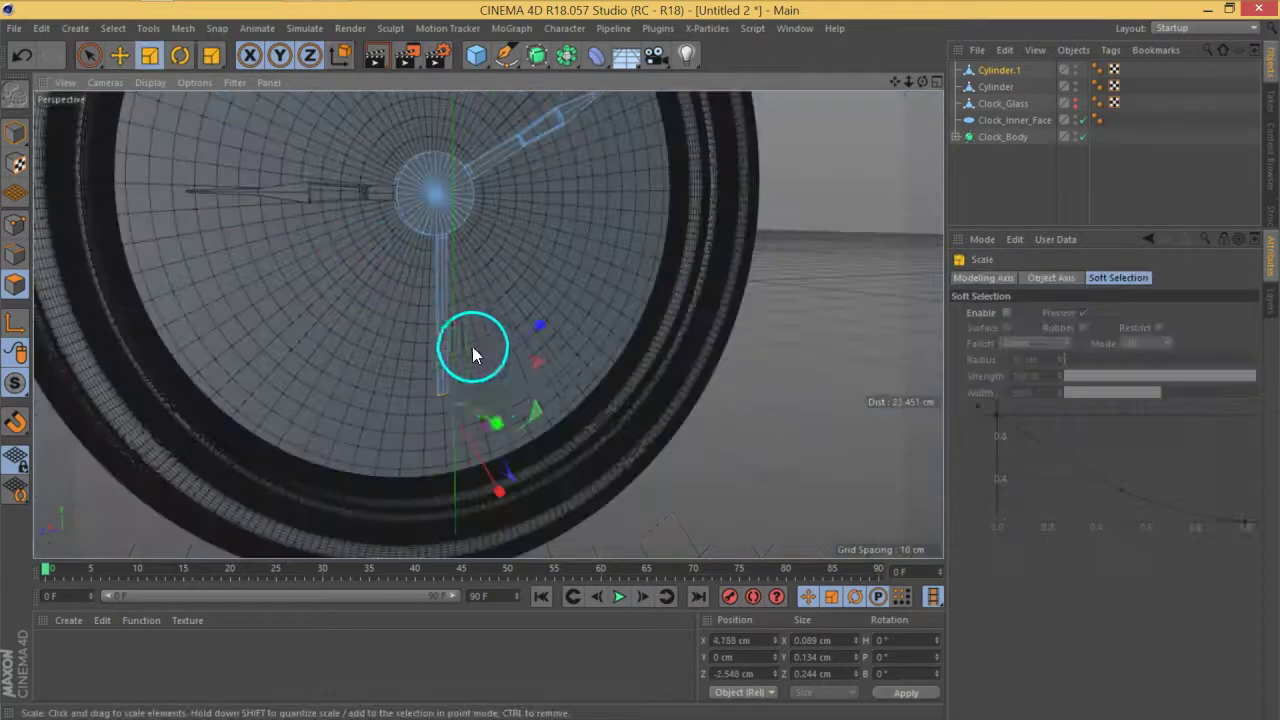
{"action": "scroll", "coordinate": [528, 385], "scroll_direction": "up", "scroll_amount": 8}
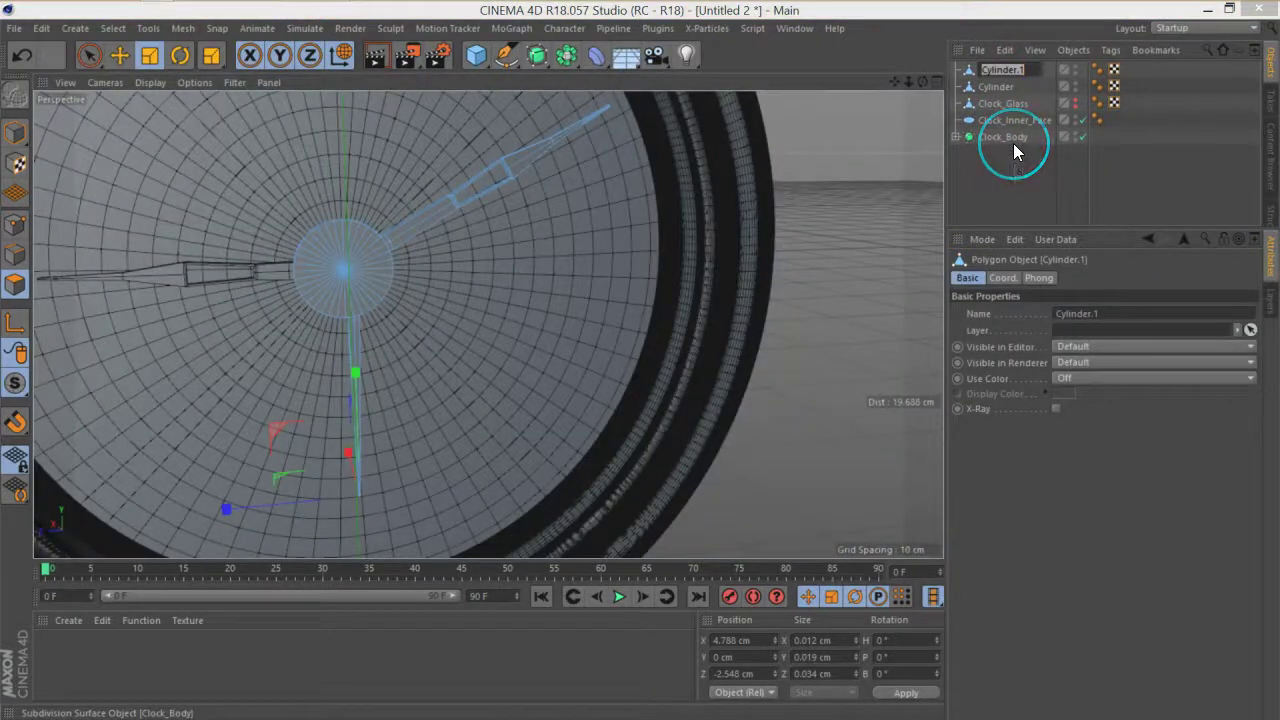
Rename Cylinder.1 as Minutes-Sec and Cylinder as Hourse
{"action": "type", "text": "Minutes"}
{"action": "left_click", "coordinate": [995, 76]}
{"action": "double_click", "coordinate": [1022, 71]}
{"action": "type", "text": "-Sec"}
{"action": "key", "text": "Return"}
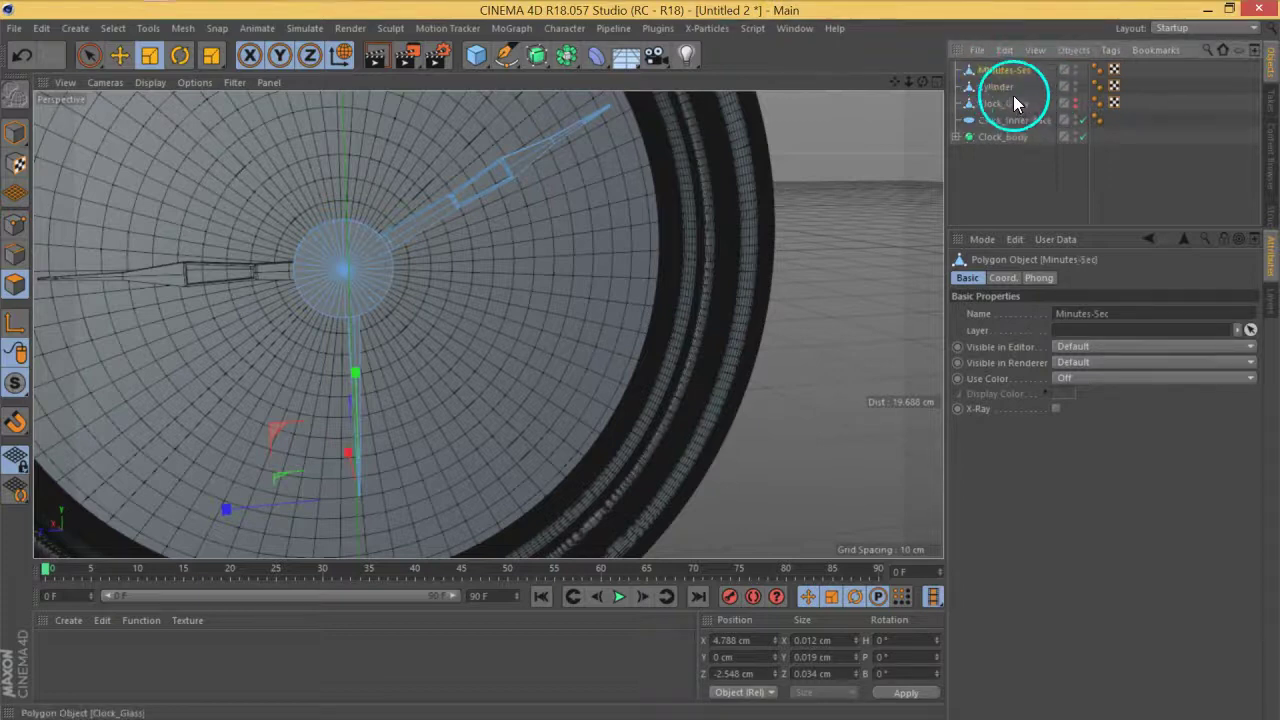
{"action": "double_click", "coordinate": [1000, 87]}
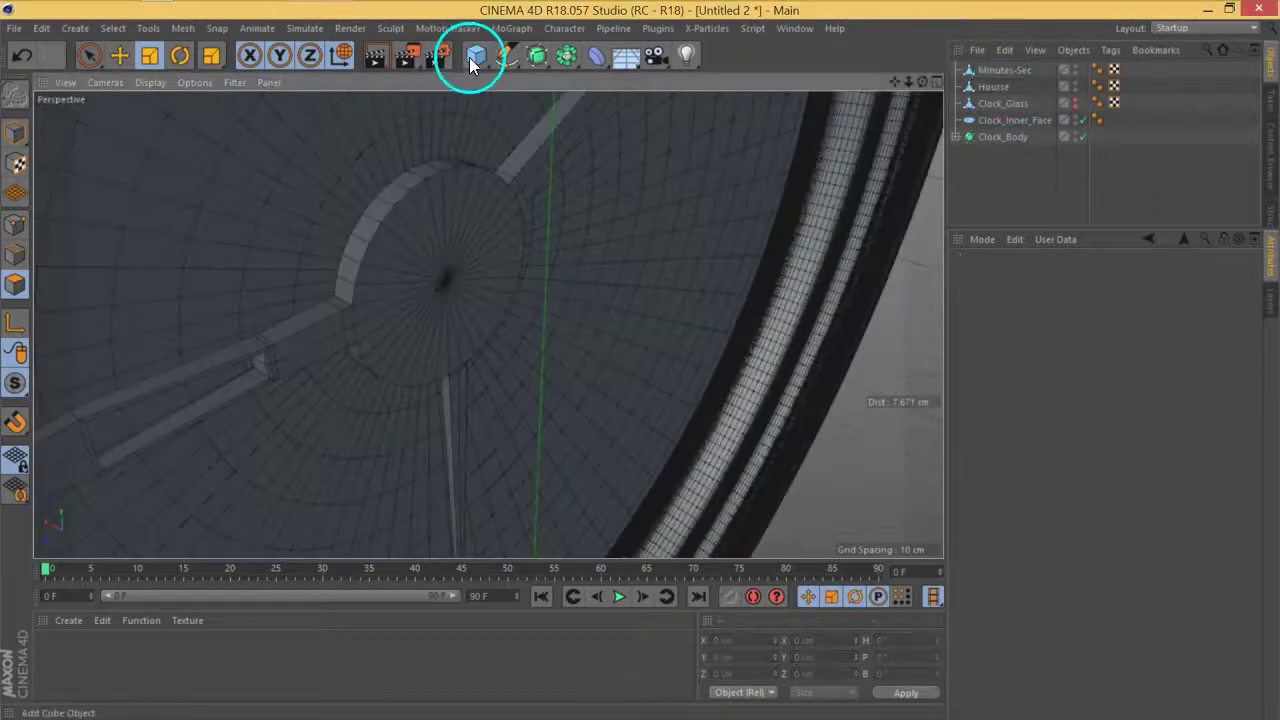
Add a Sphere primitive, set its type to Hemisphere, and reduce its radius to about 0.837 cm
{"action": "left_click_drag", "start_coordinate": [474, 52], "coordinate": [800, 117]}
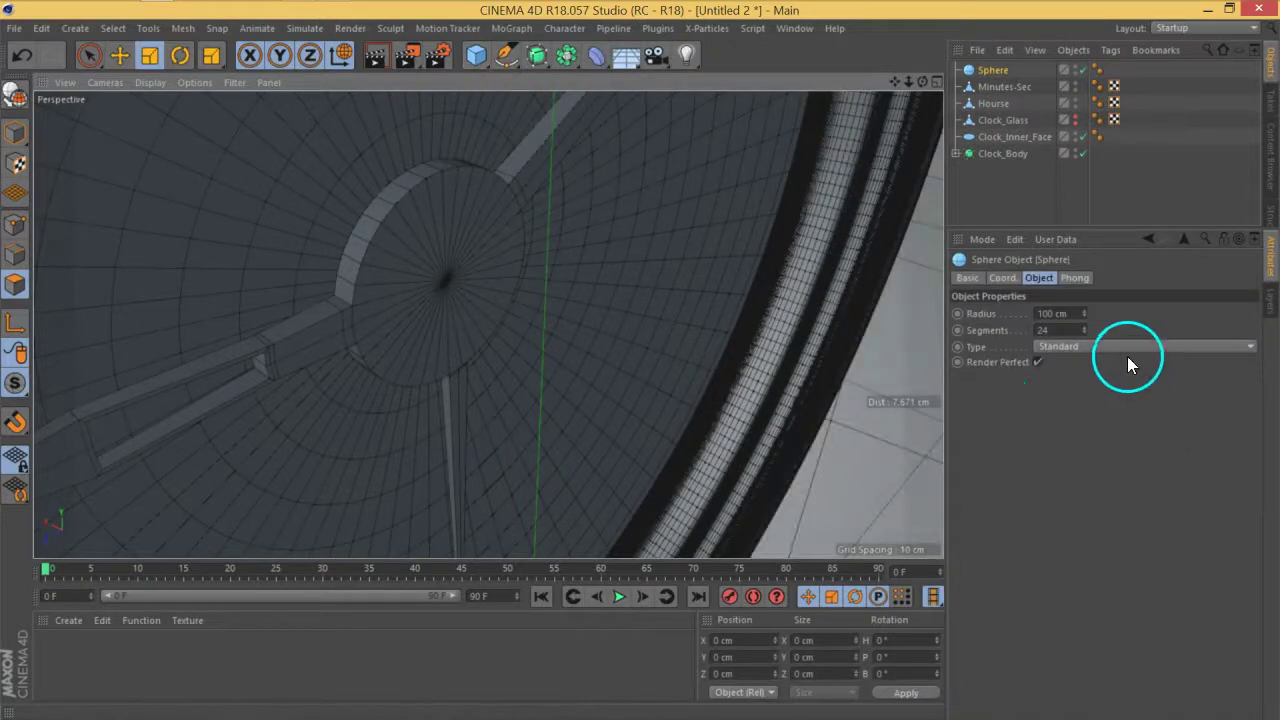
{"action": "left_click", "coordinate": [1127, 351]}
{"action": "left_click", "coordinate": [1069, 445]}
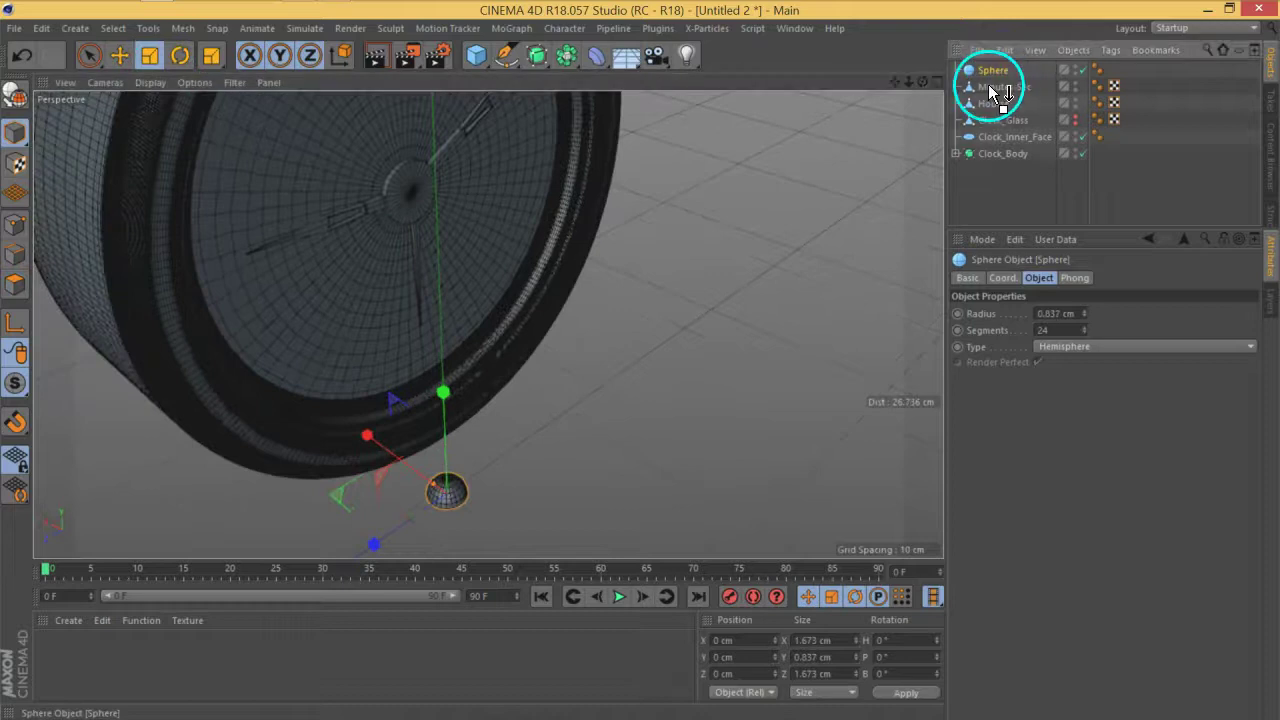
Parent the hemisphere to Minutes-Sec and reset its position and rotation to 0 so it sits on the hub
{"action": "left_click_drag", "start_coordinate": [990, 92], "coordinate": [992, 94]}
{"action": "left_click", "coordinate": [1002, 278]}
{"action": "right_click", "coordinate": [1039, 347]}
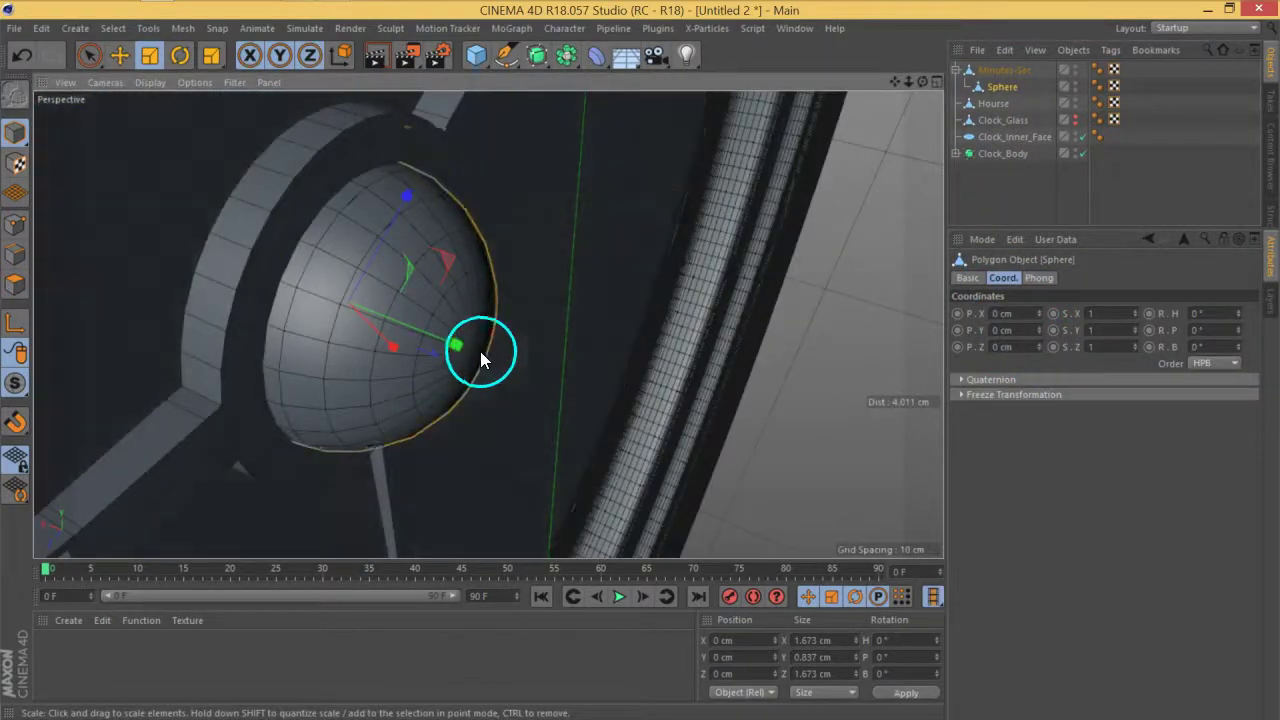
Enlarge the hemisphere to about 2.101 cm across and flatten it to about 0.338 cm thick on Y
{"action": "left_click_drag", "start_coordinate": [480, 351], "coordinate": [688, 211]}
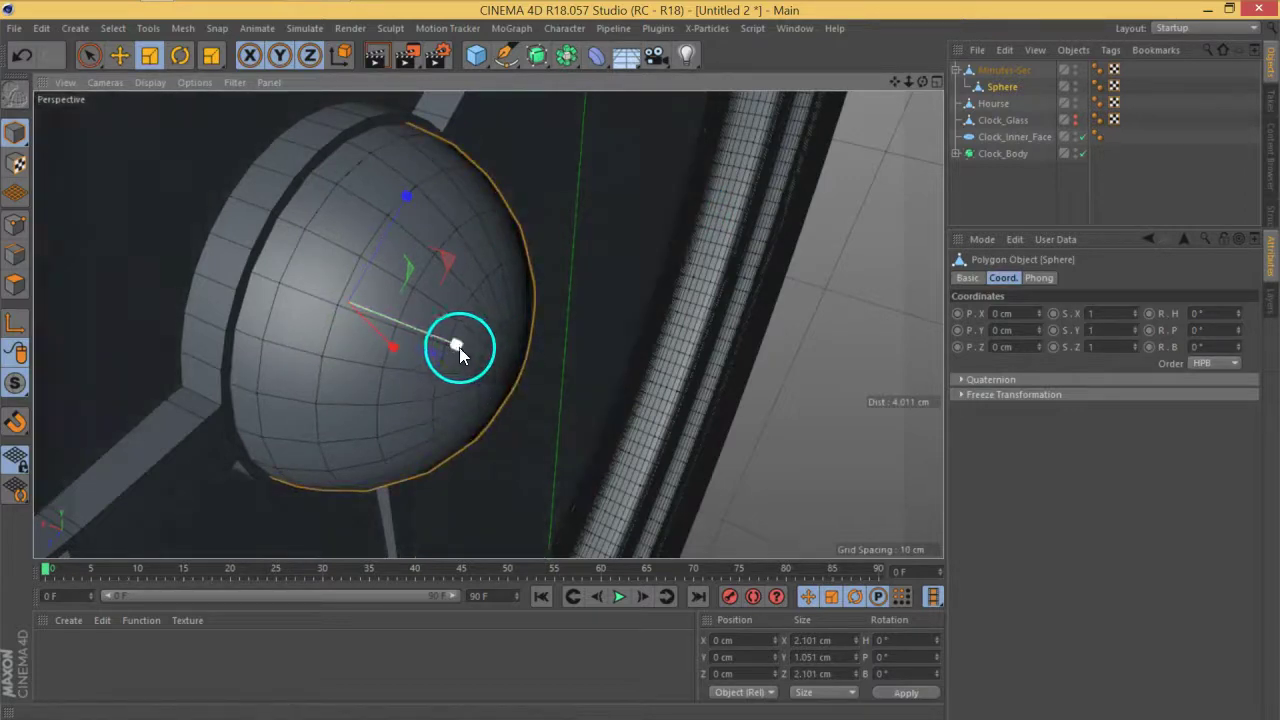
{"action": "left_click_drag", "start_coordinate": [459, 347], "coordinate": [397, 327]}
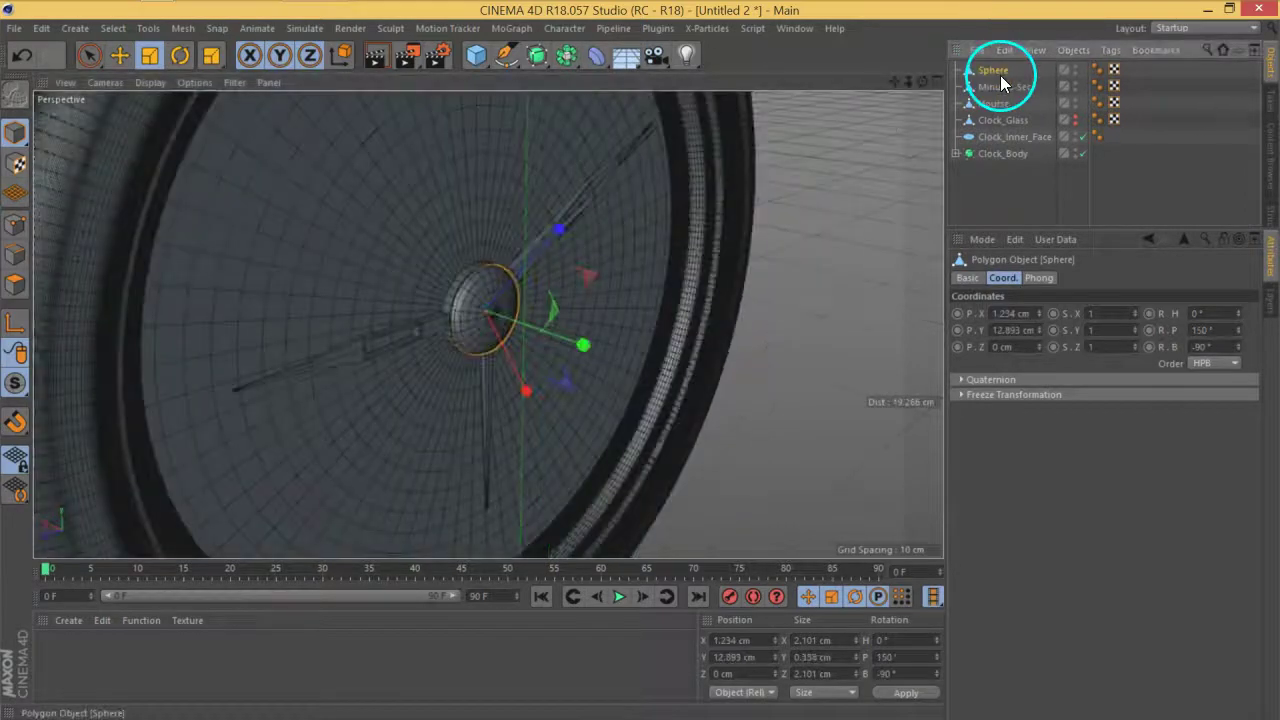
Take the flattened Sphere out of Minutes-Sec to the top level and rename it as the hub's fastener
{"action": "double_click", "coordinate": [997, 71]}
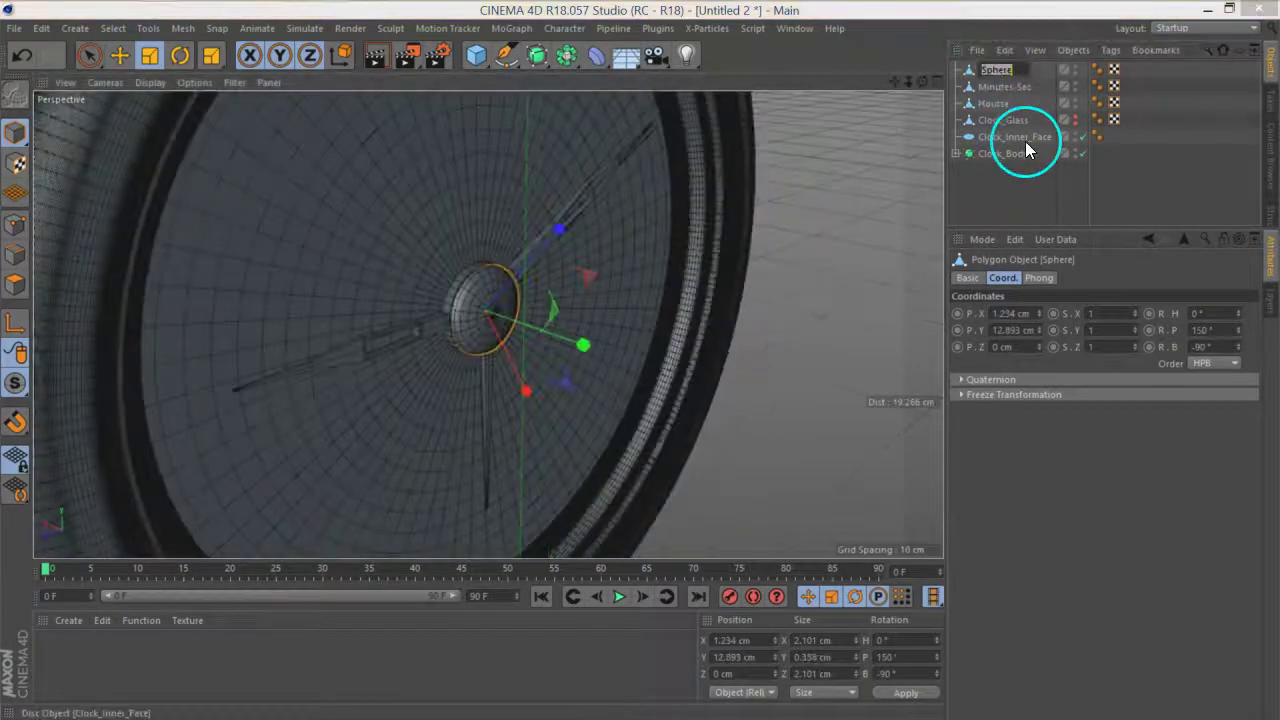
{"action": "type", "text": "Pin"}
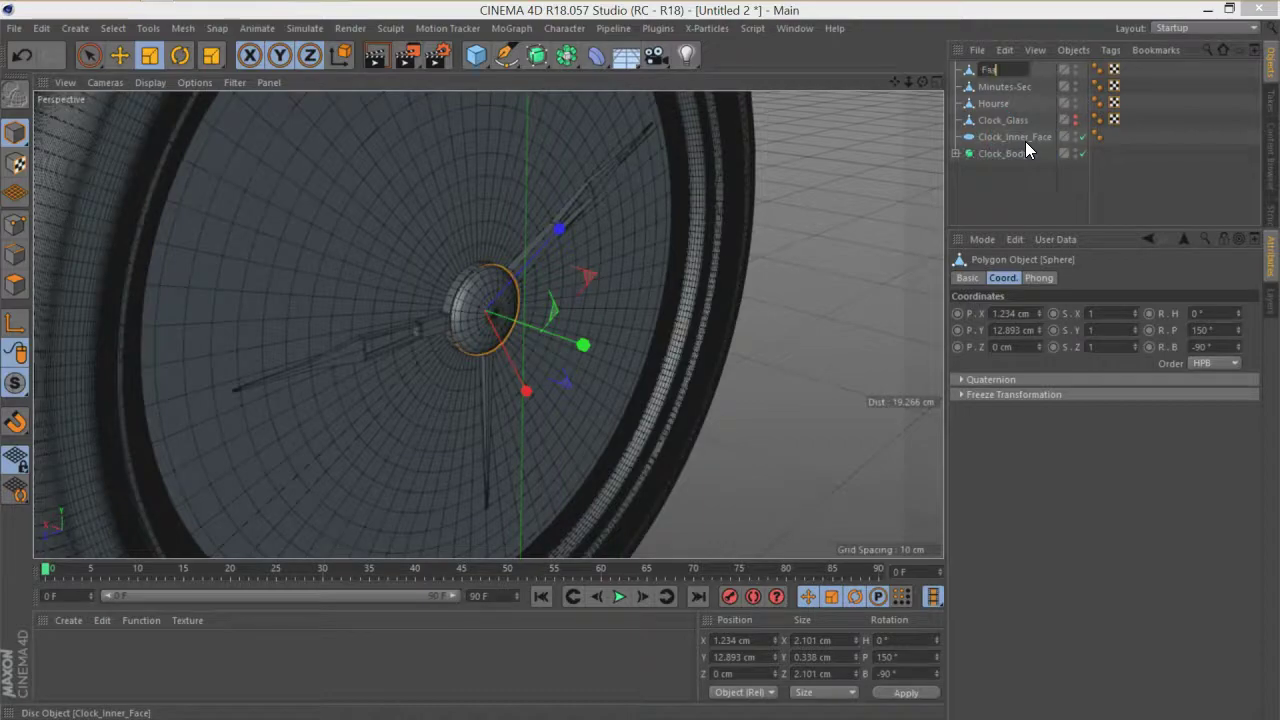